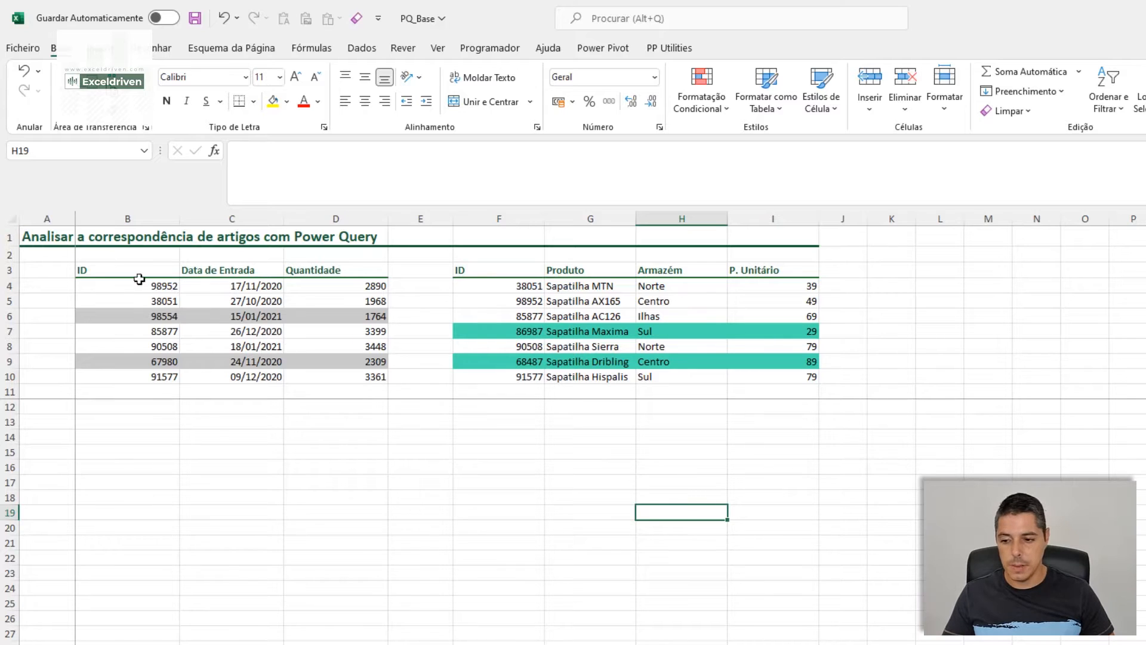
Step: Insert two blank rows above the header row of the two data ranges
click(4, 270)
key(ctrl+plus)
key(ctrl+plus)
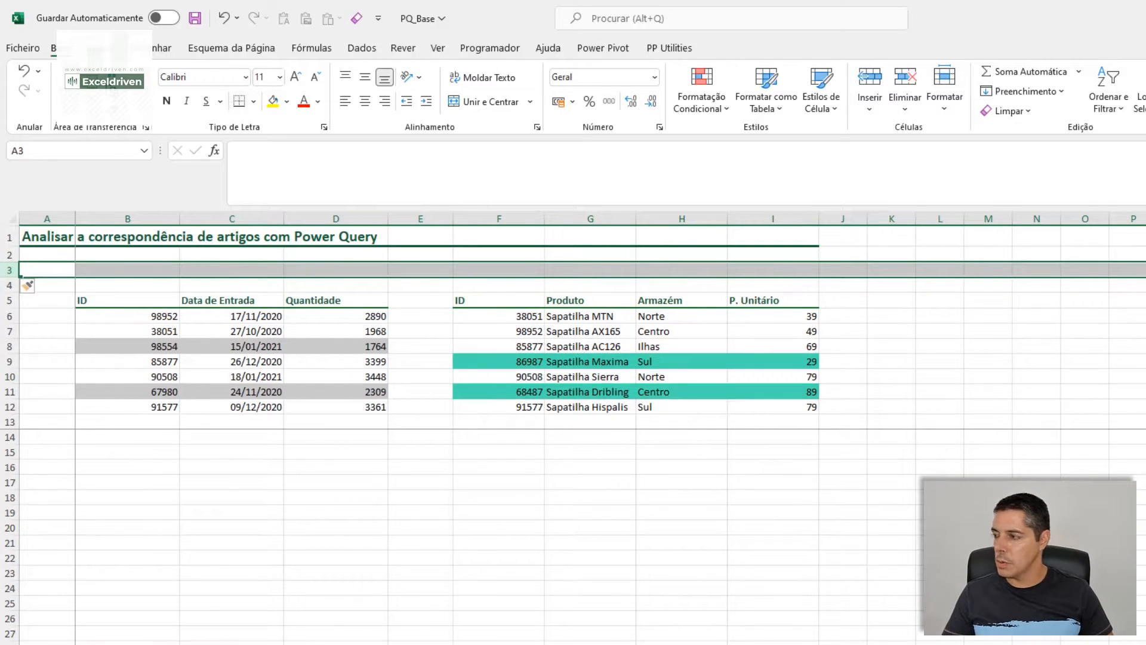
Step: Enter the title "Registos de entrada no Armazém" in cell B3 above the entry records
click(122, 273)
text(Registos de e)
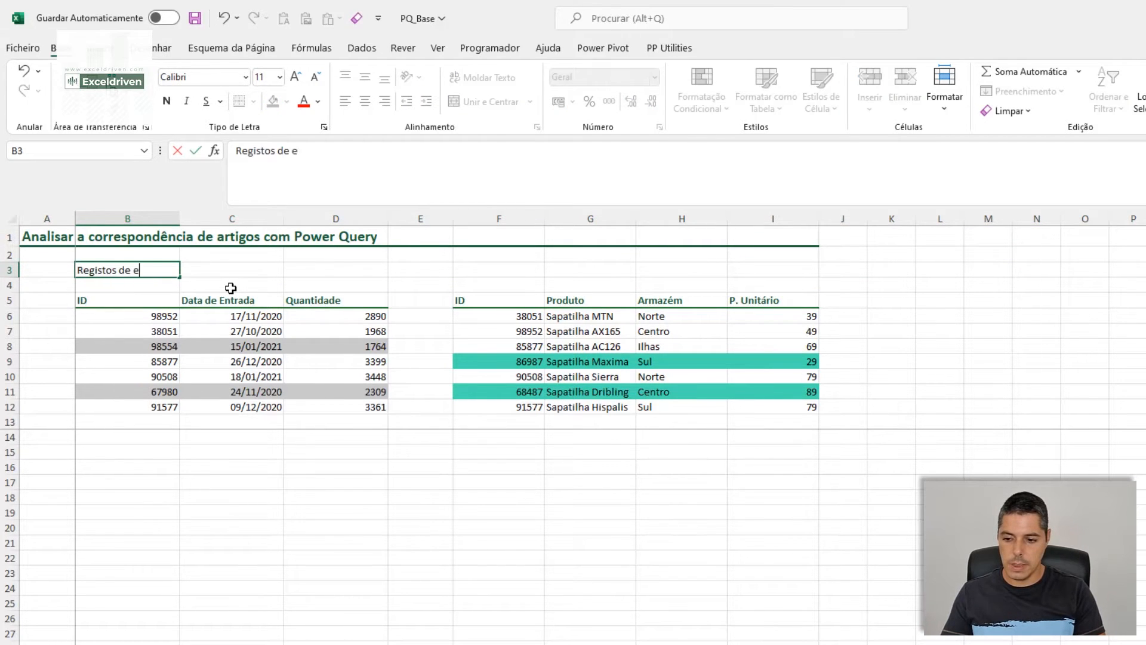
text(ntrada no Ar)
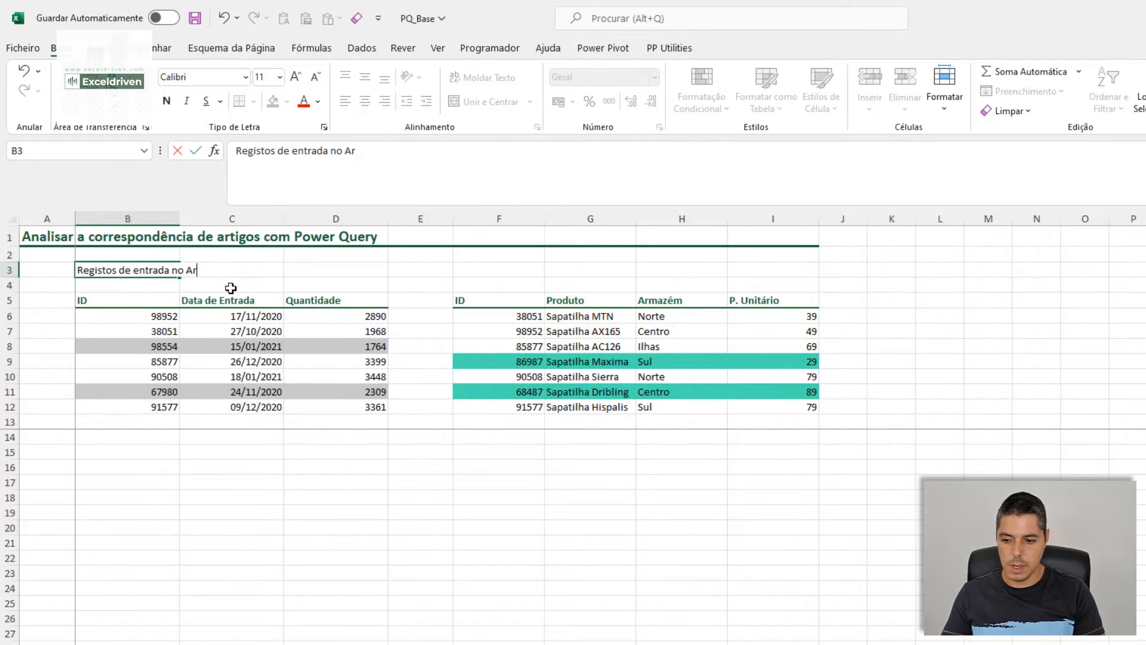
text(mazém)
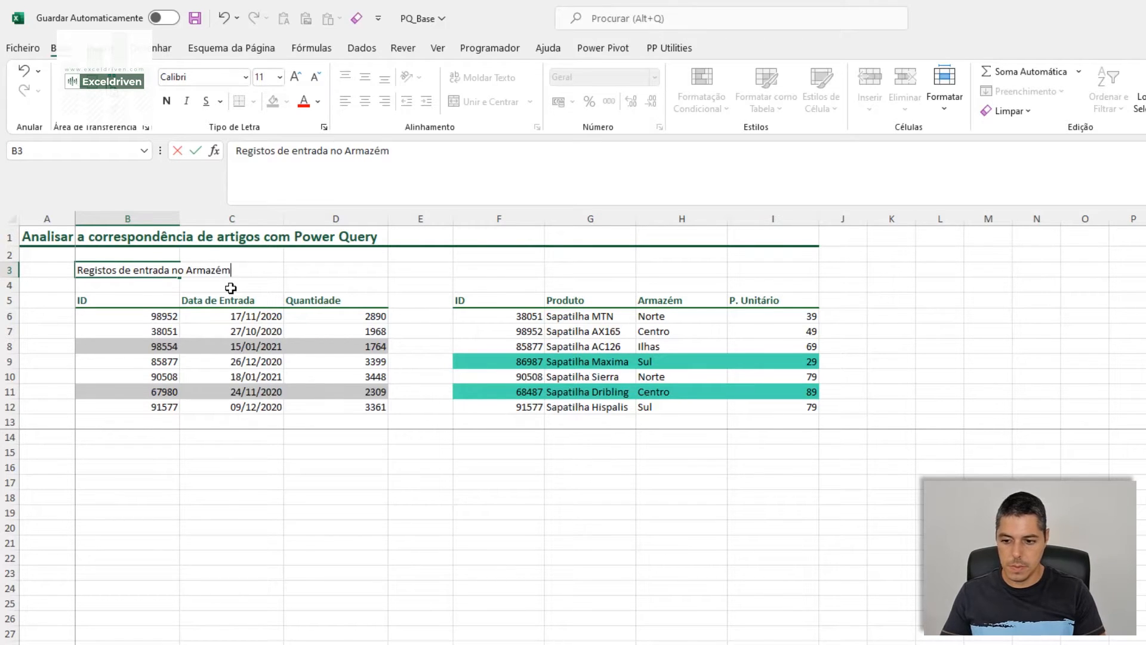
key(Return)
Step: Enter the title "Produtos para dar entrada no Armazém" in cell F3 above the product list
click(480, 270)
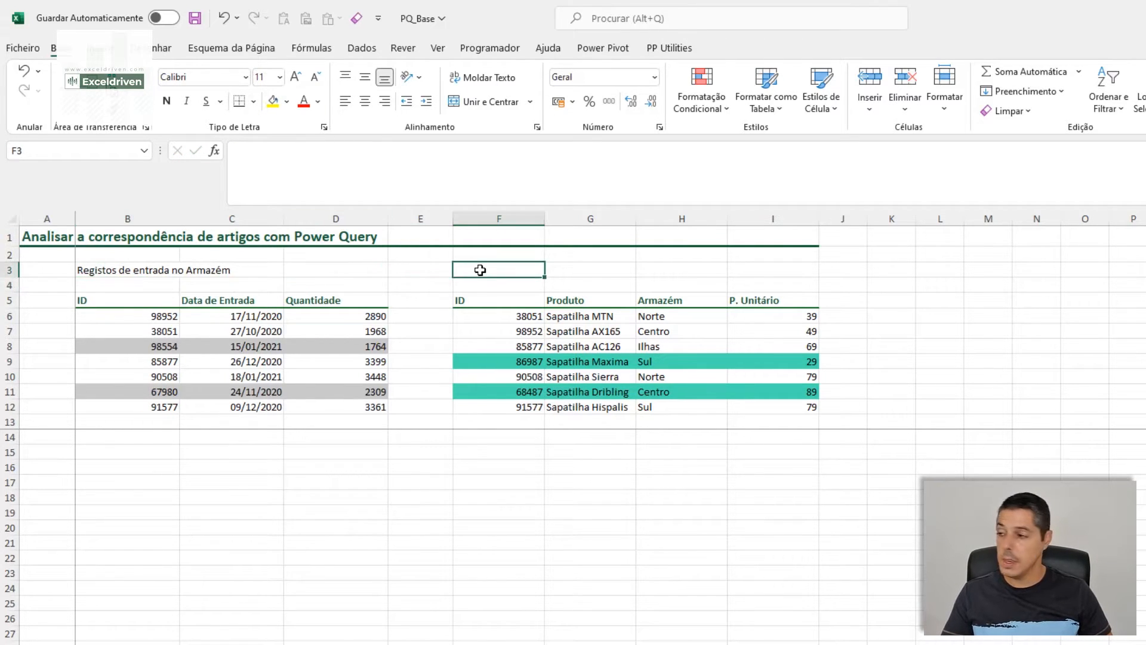
text(Pro)
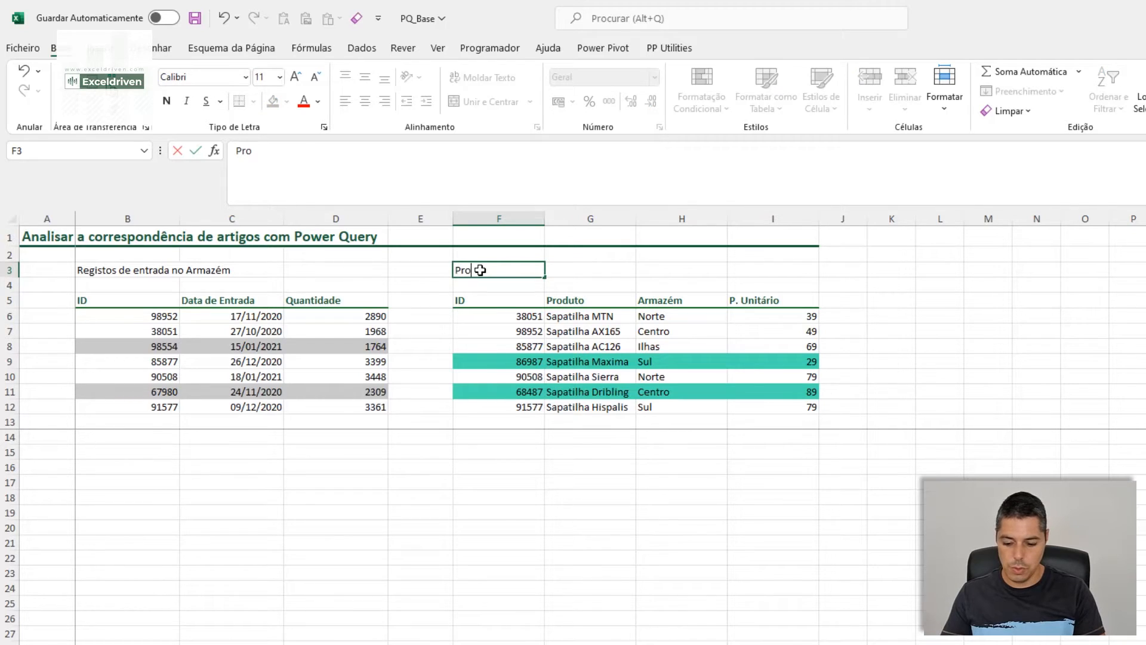
text(dutos para dar)
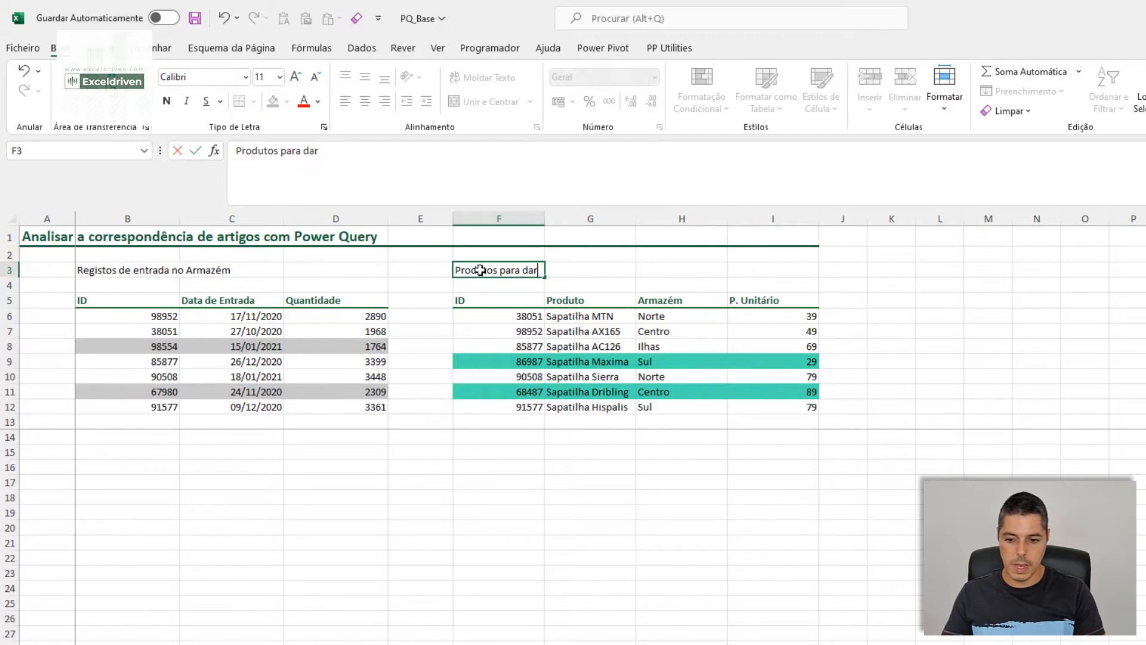
text( entrada no A)
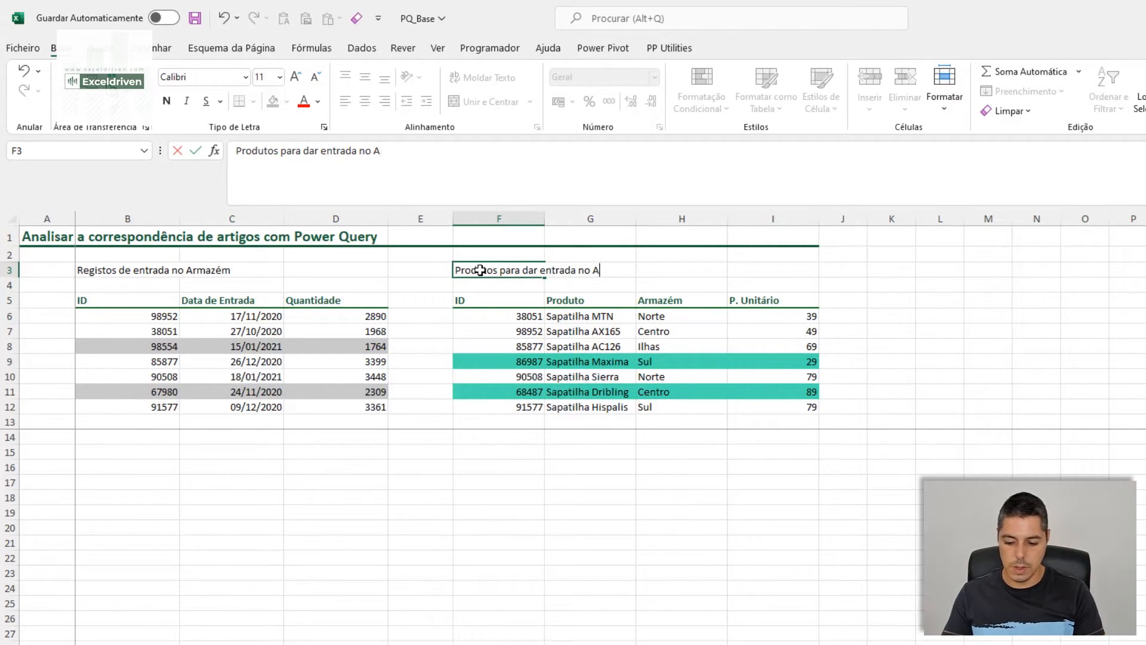
text(rmazém)
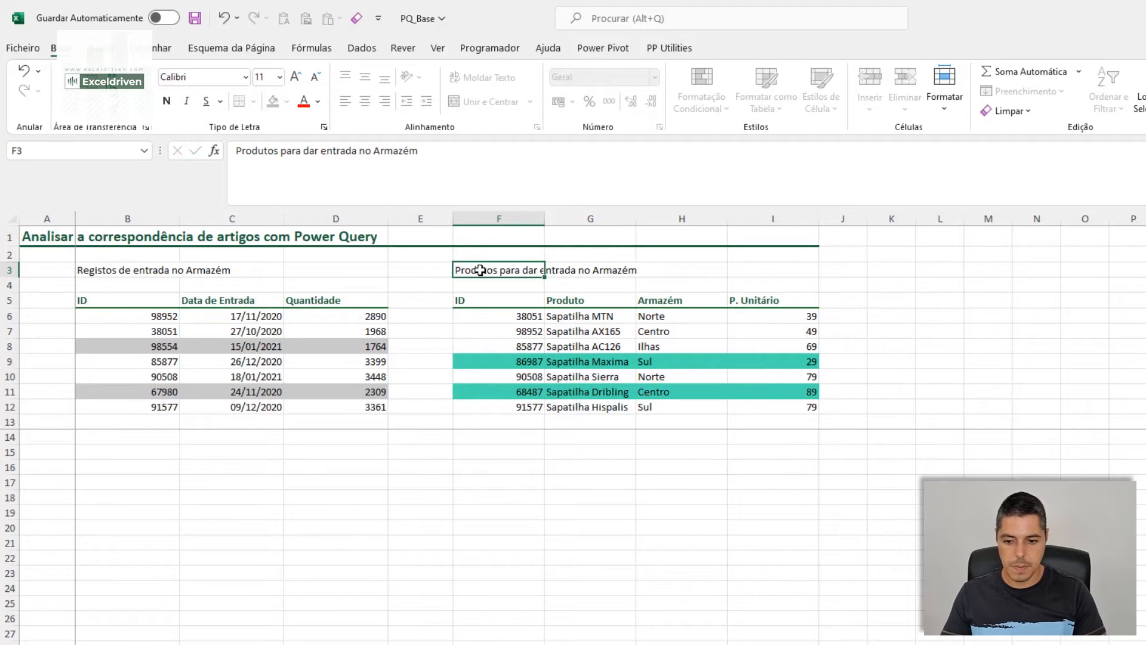
key(Return)
Step: Make both titles in row 3 bold, across B3:D3 and F3:I3
drag(92, 267, 325, 270)
click(166, 101)
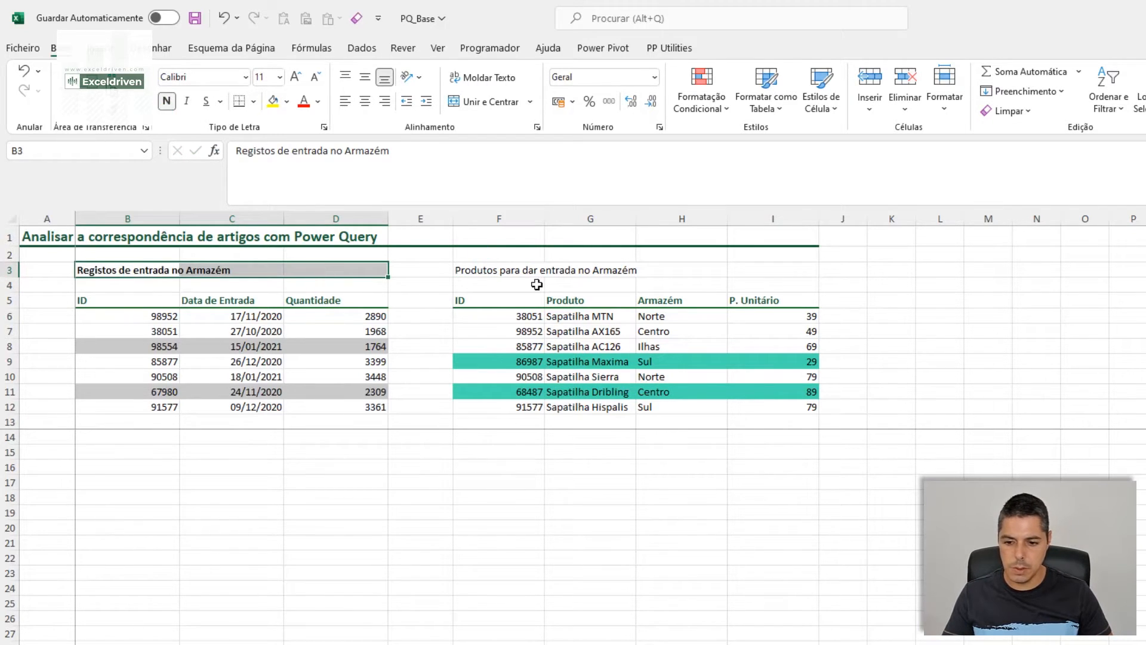
drag(495, 268, 739, 271)
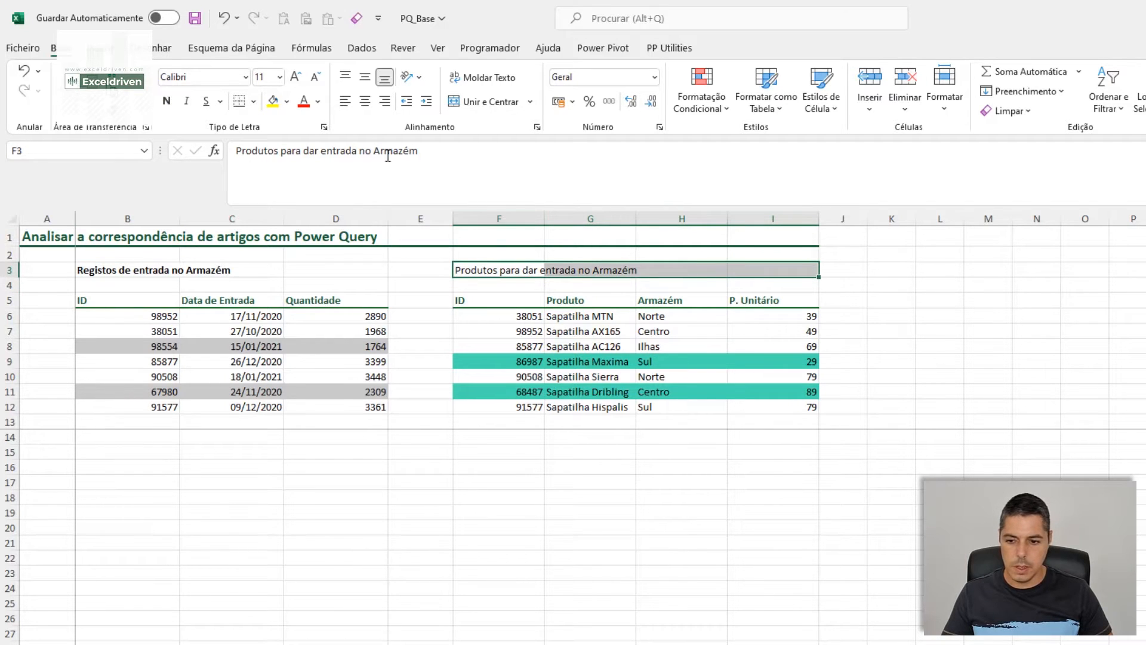
click(166, 100)
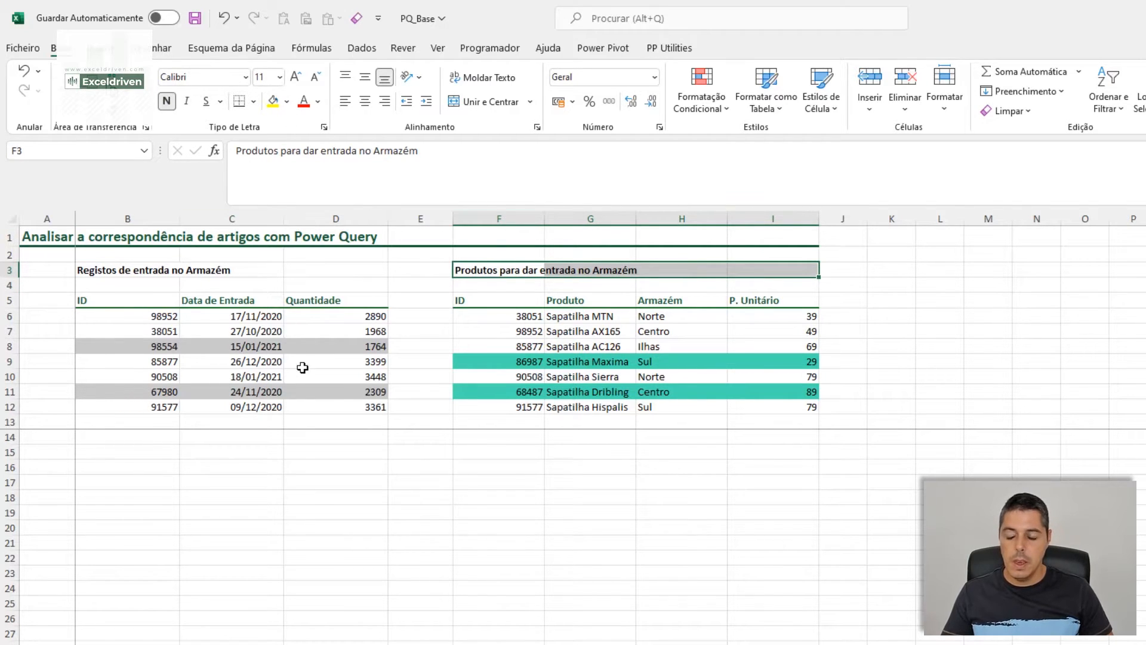
Step: Convert the entry records B5:D12 into a table with headers and open it in the Power Query editor
click(251, 393)
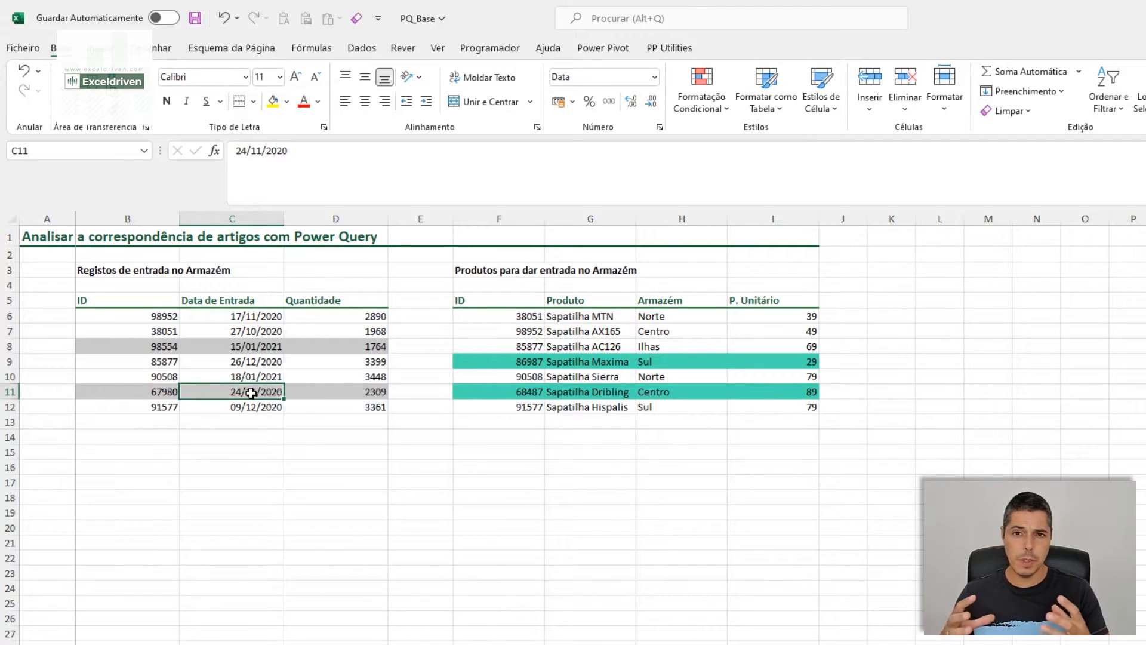
click(250, 346)
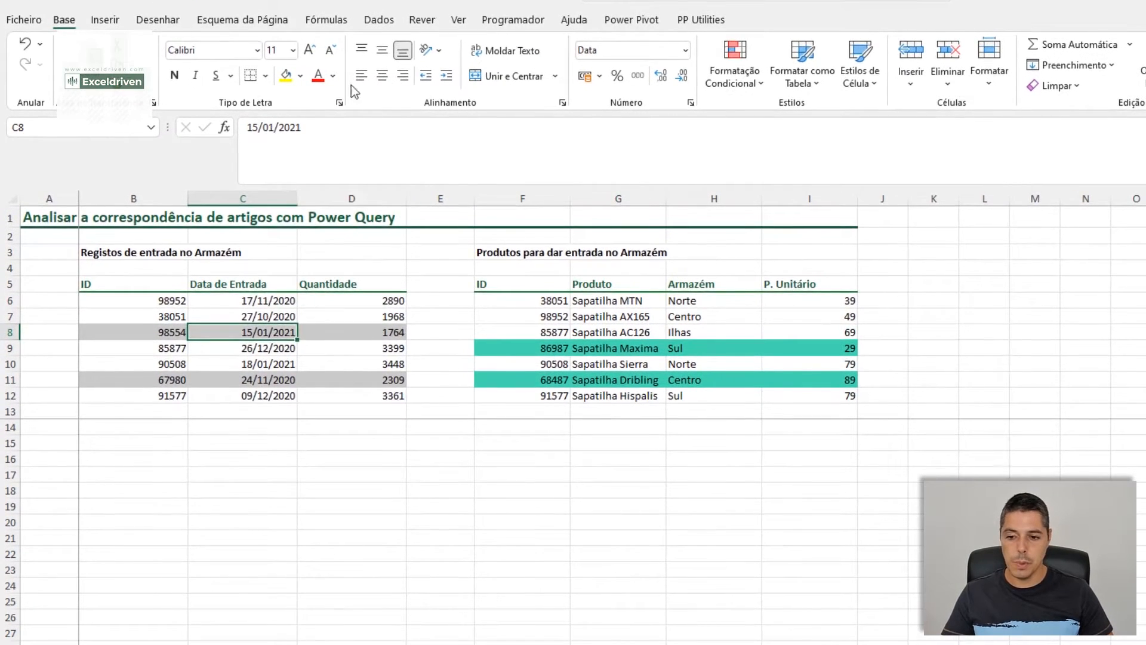
click(376, 23)
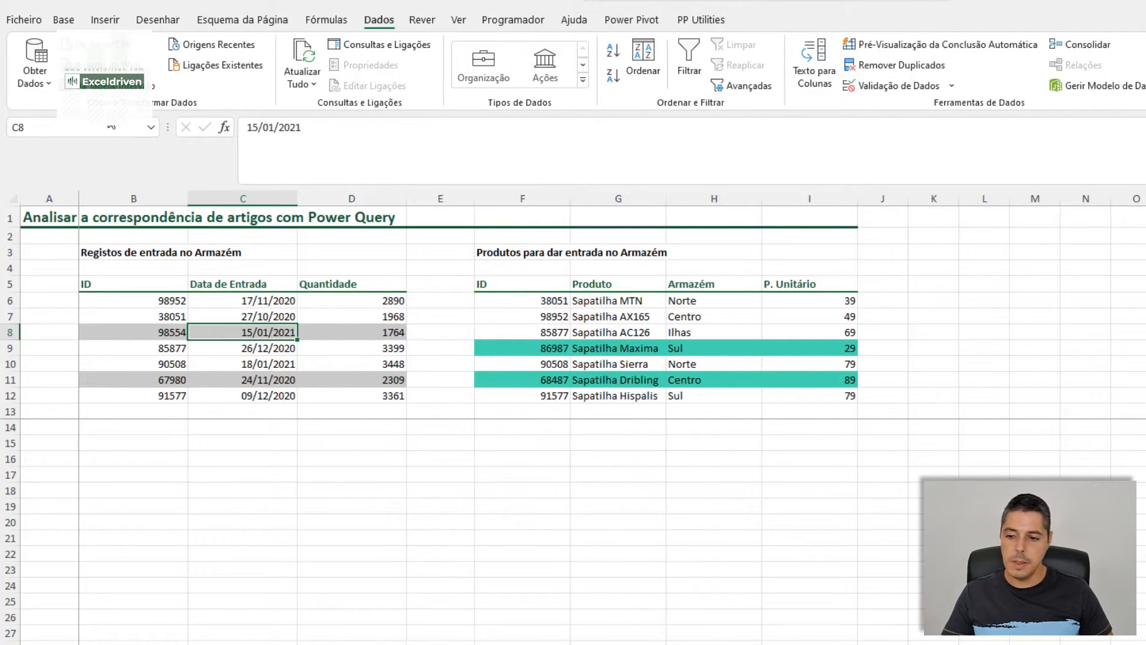
key(ctrl+t)
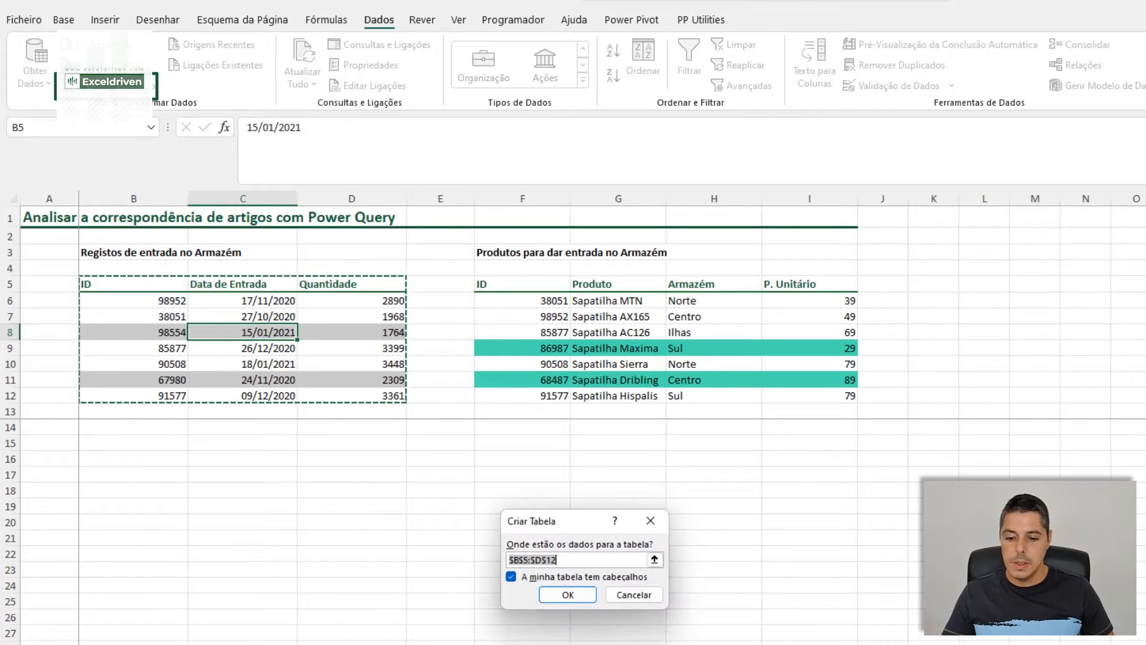
drag(555, 591, 471, 306)
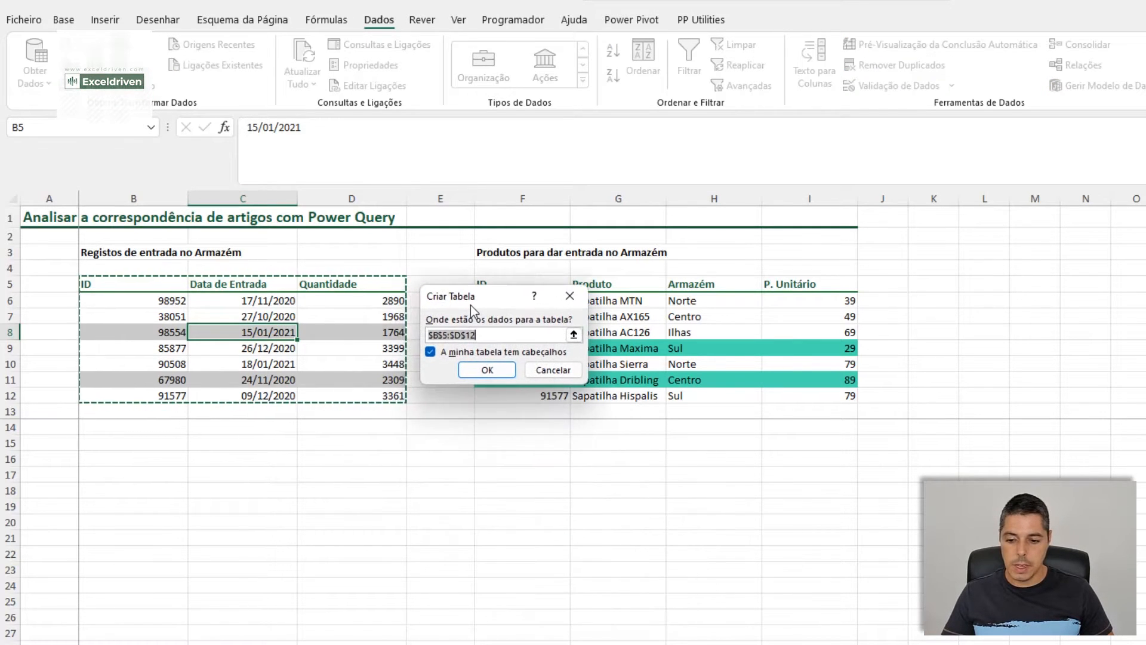
click(486, 370)
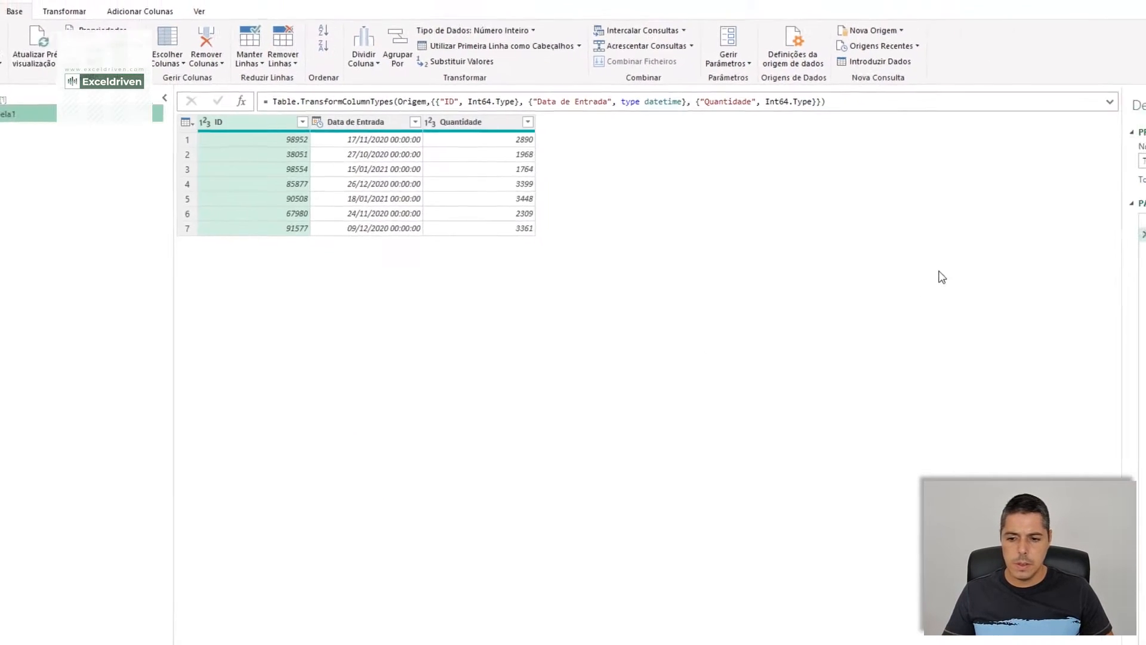
Step: Rename the query as Armazém and load it to the workbook as a connection only
double_click(1057, 157)
text(Armaz)
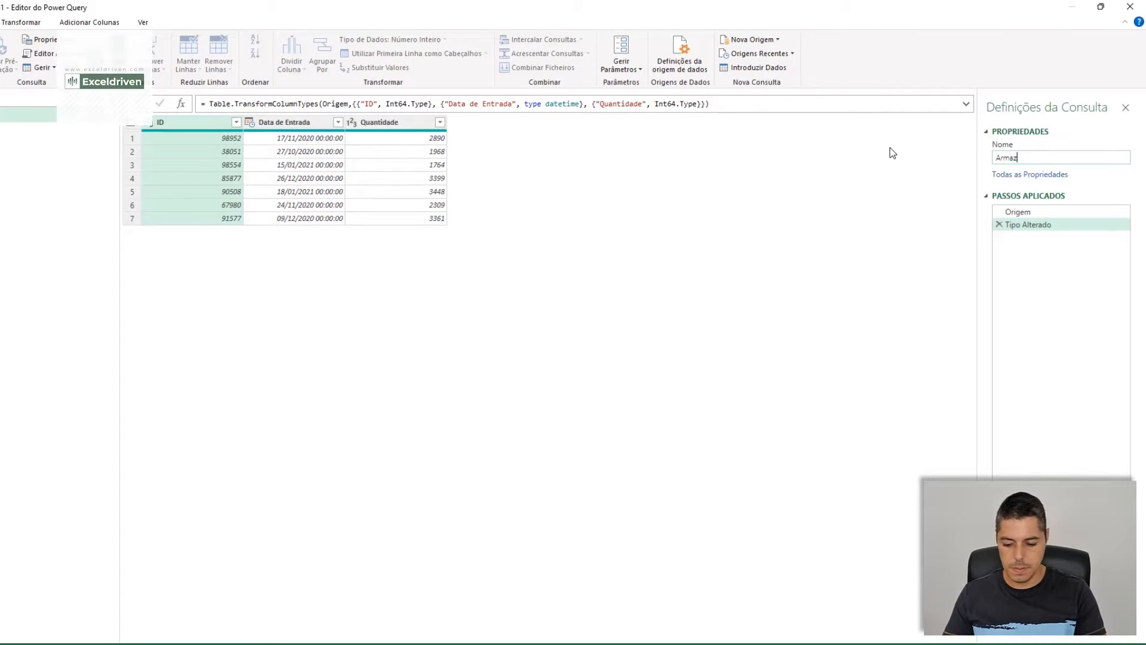
text(ém)
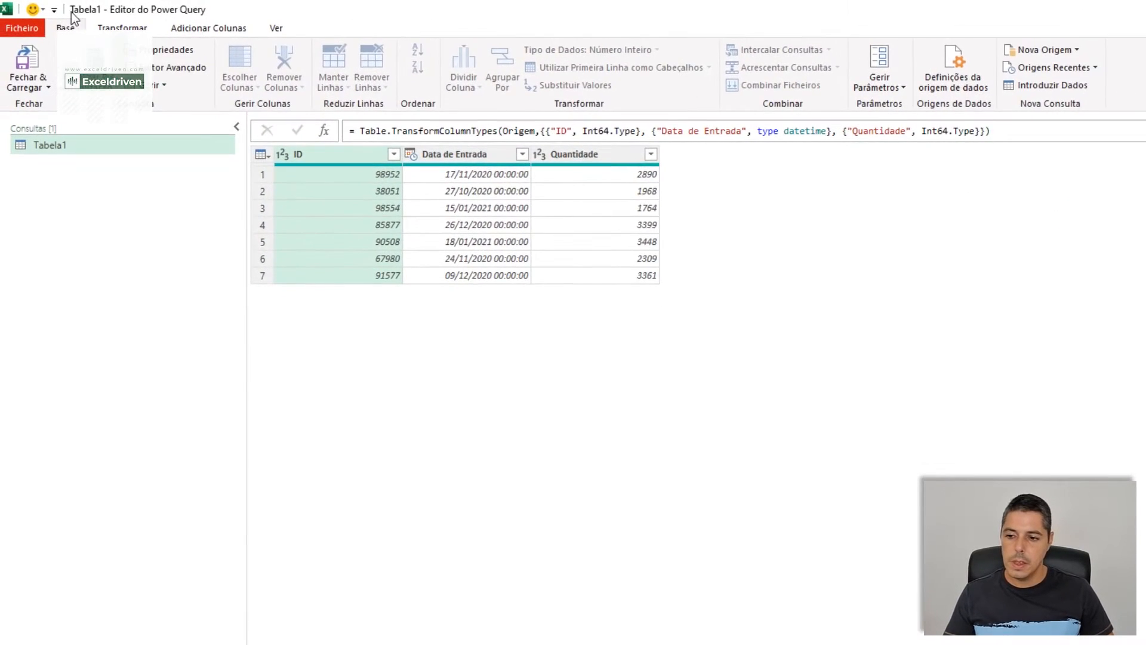
click(31, 86)
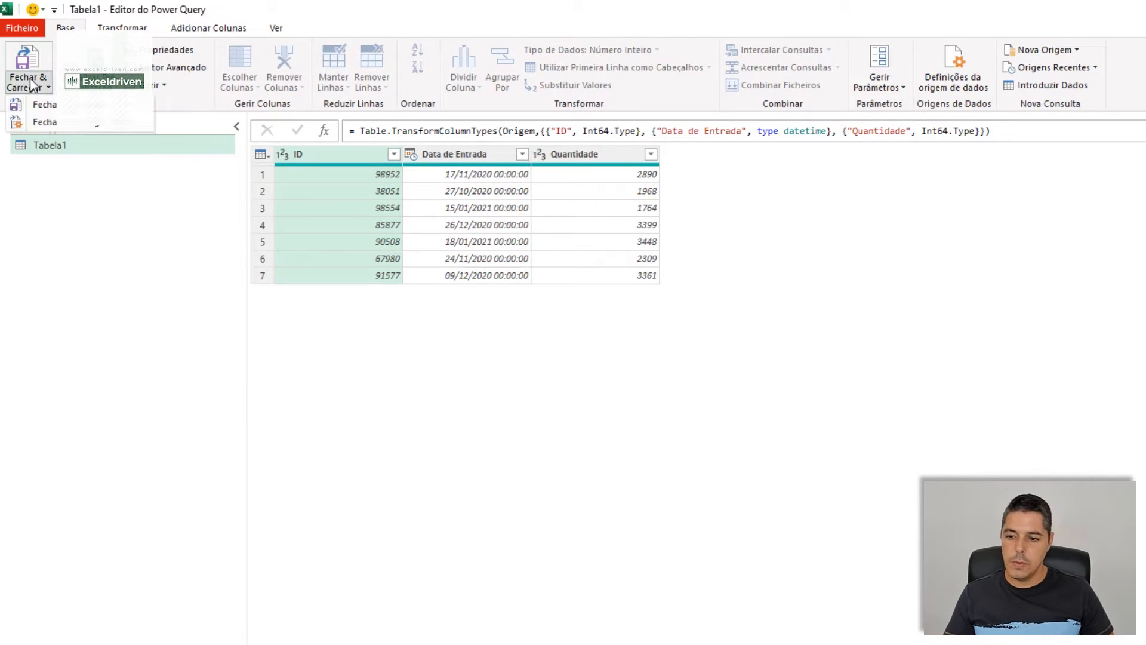
click(59, 128)
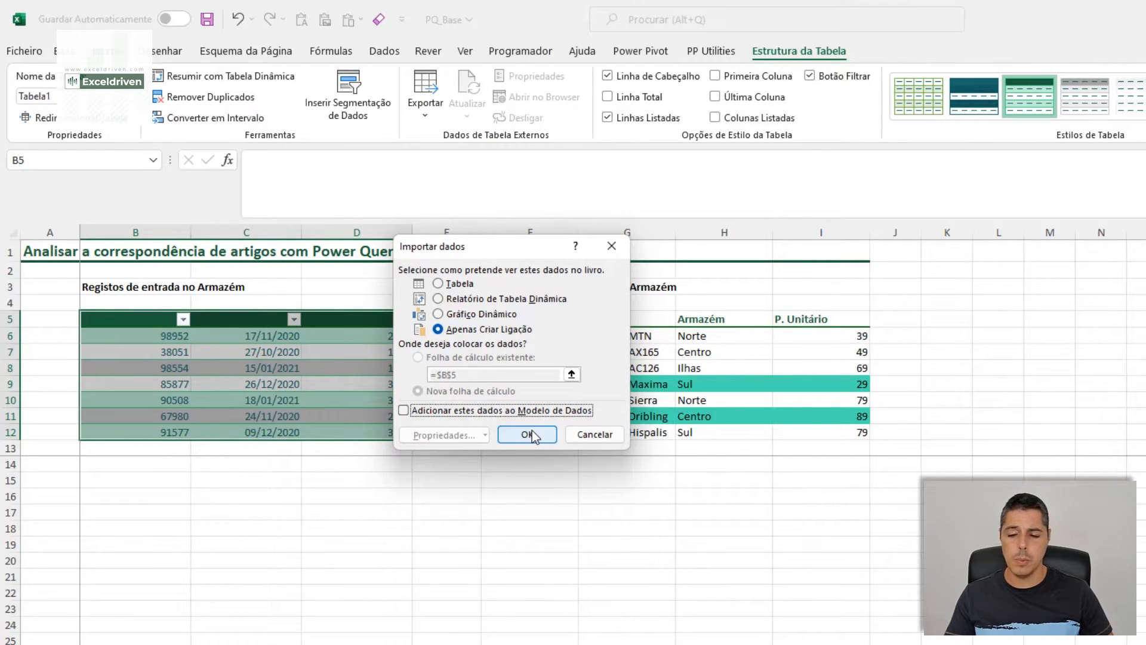
click(532, 434)
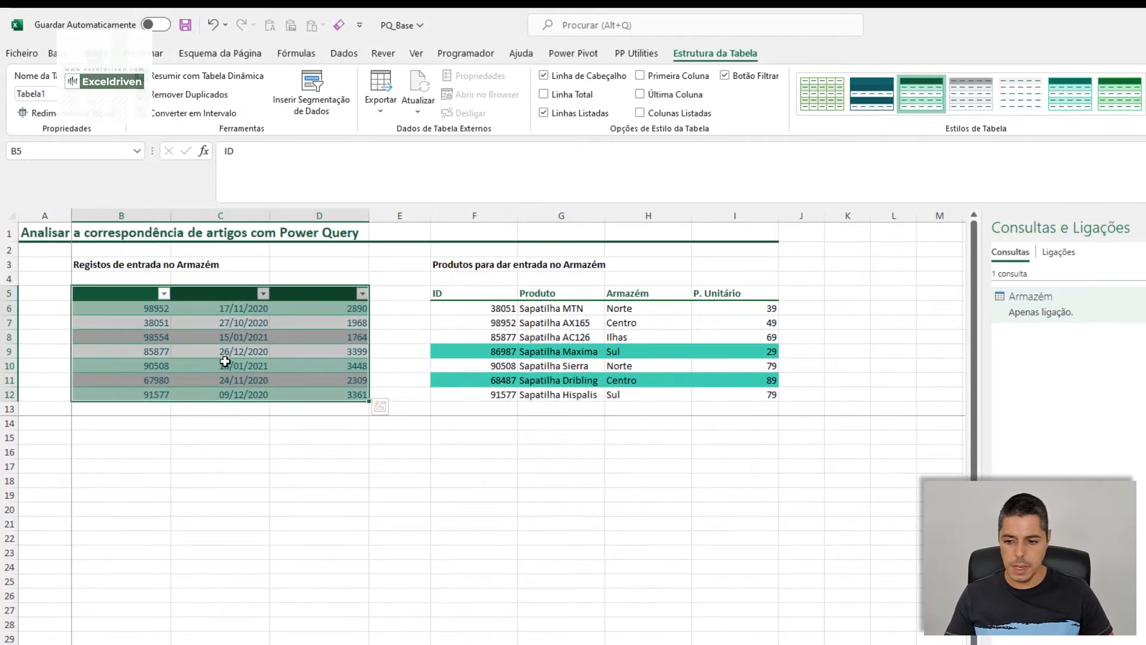
Step: Apply the light green banded style from the first row of light styles to the entry records table
click(236, 375)
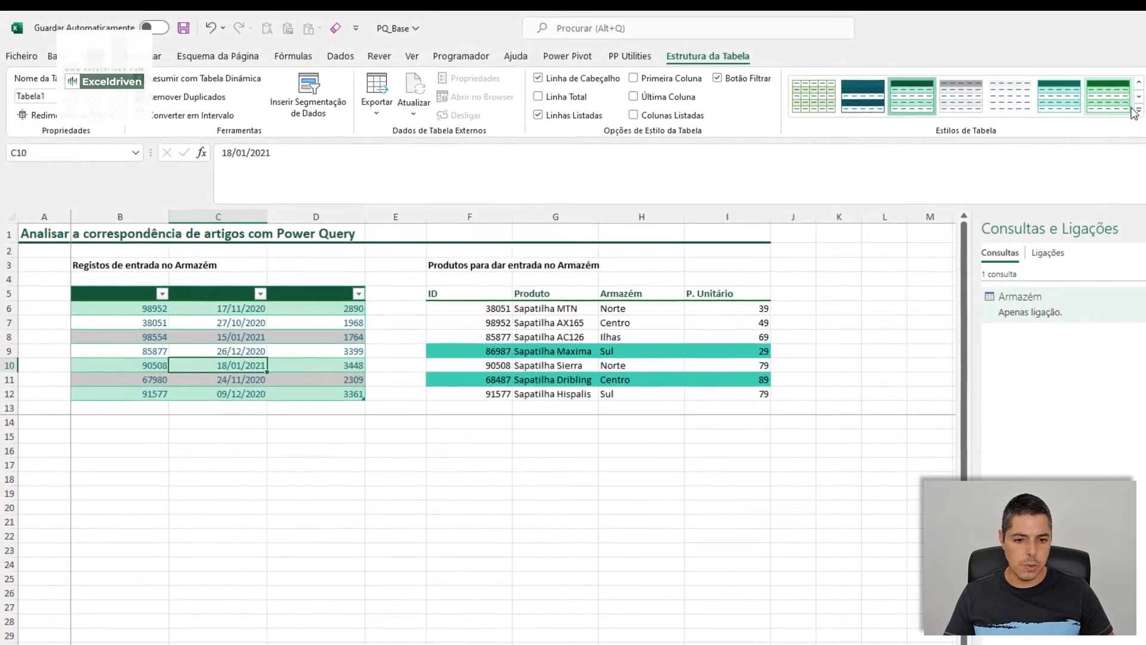
click(1143, 112)
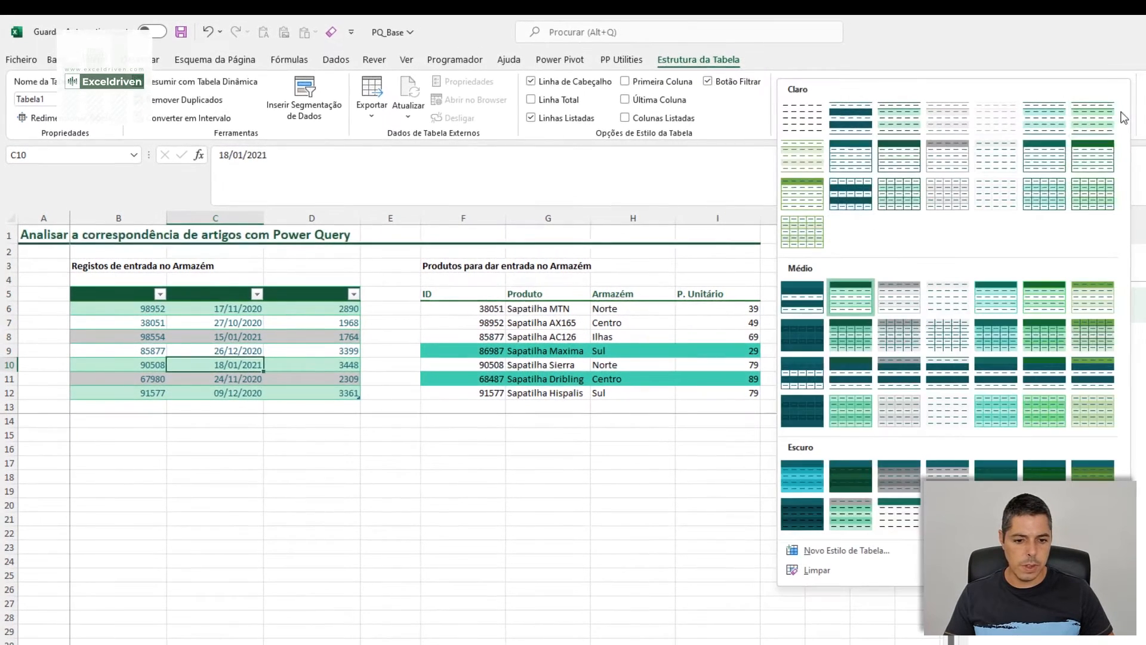
click(1091, 127)
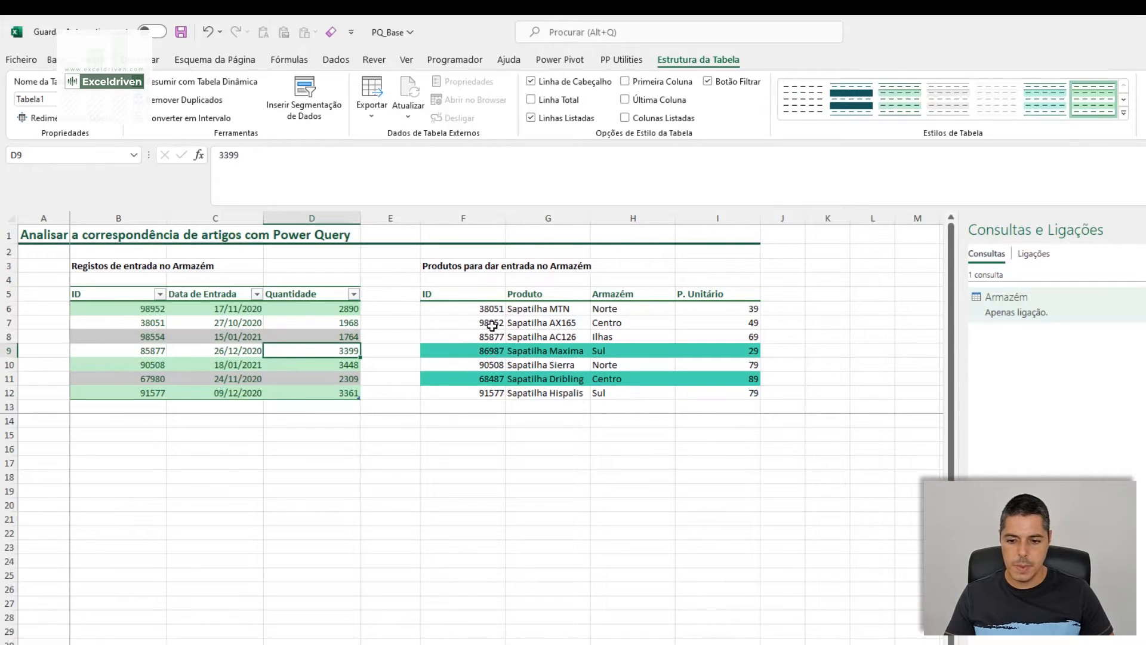
Step: Convert the product list F5:I12 into a table with headers and open it in the Power Query editor
click(492, 323)
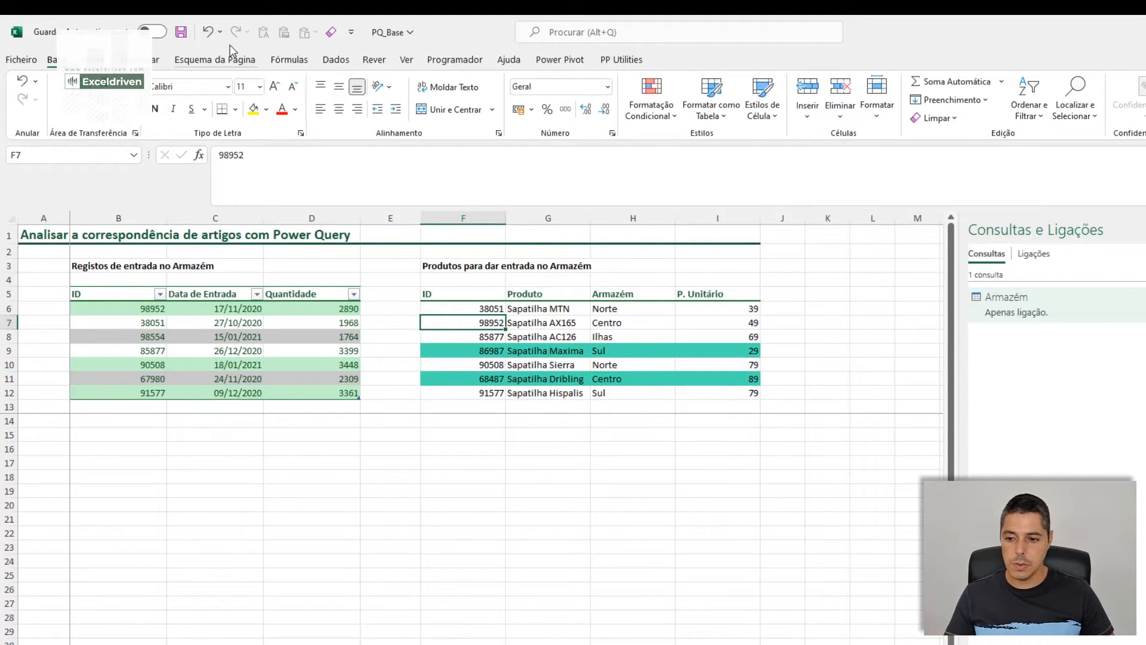
click(332, 59)
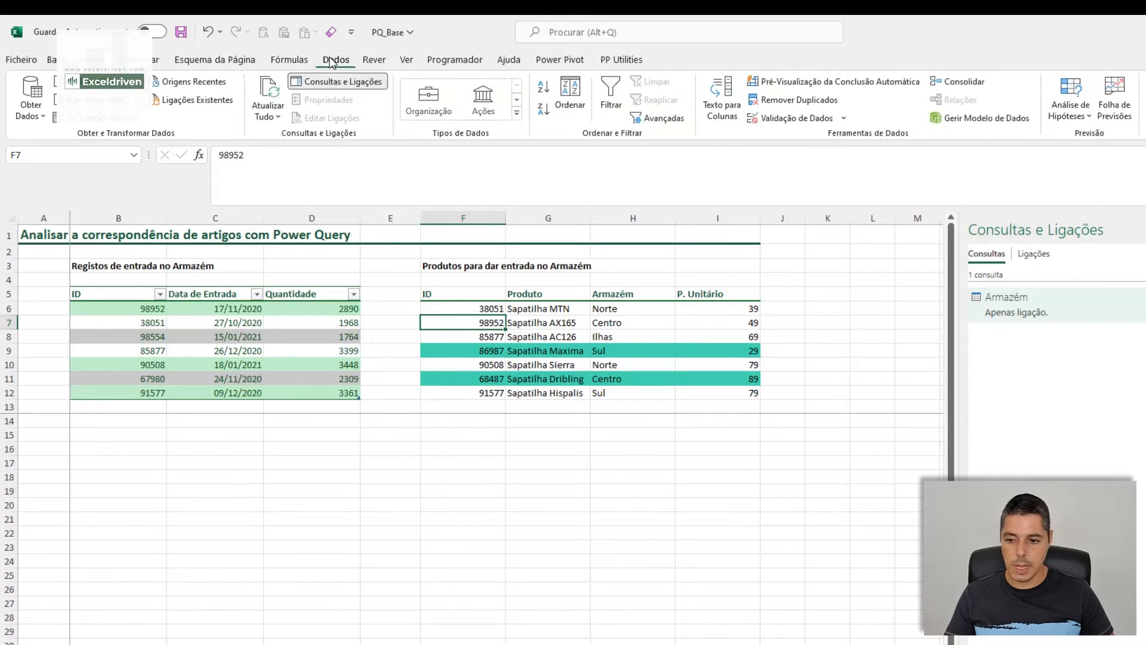
click(92, 122)
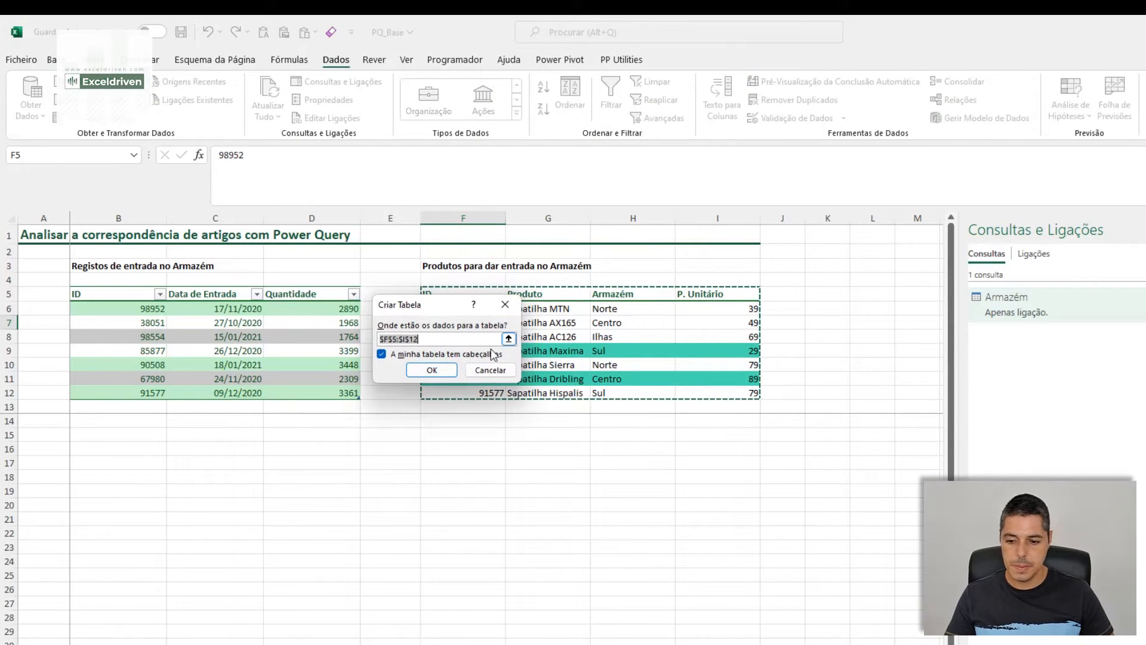
click(436, 375)
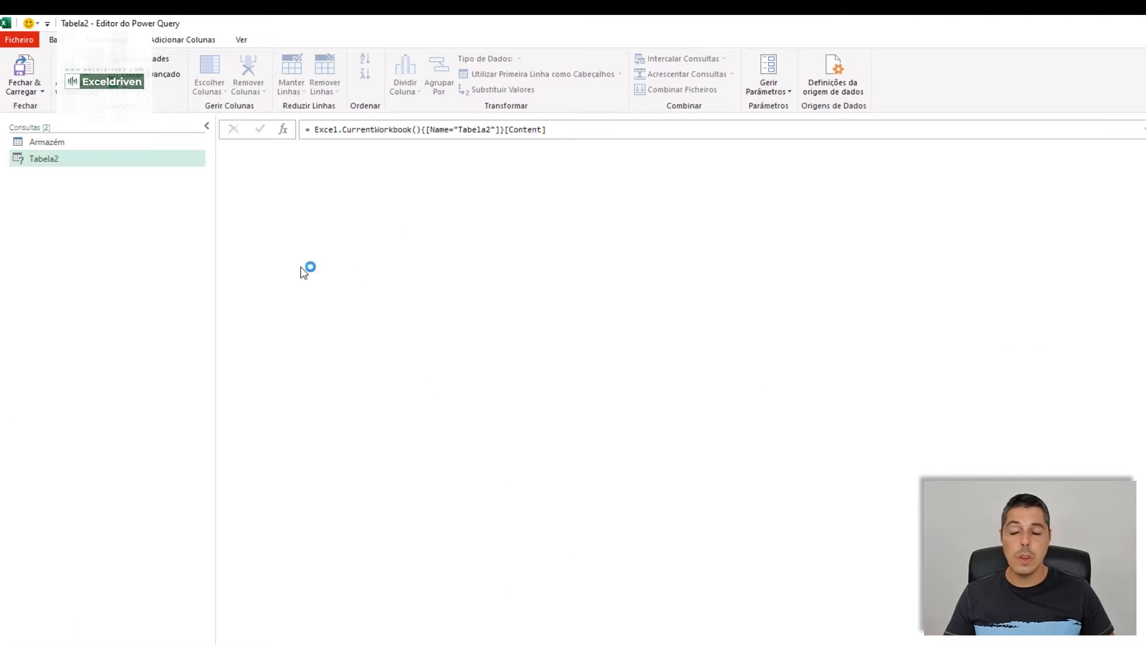
Step: Rename the product query as Produtos and load it to the workbook as a connection only
text(Produtos)
key(Return)
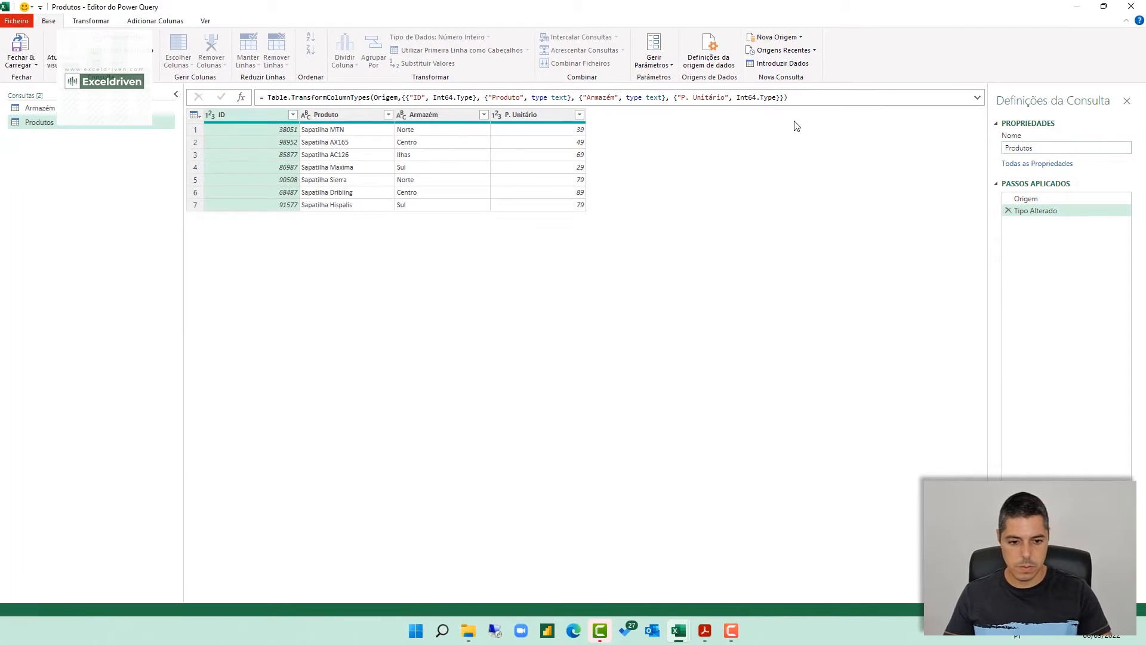
click(25, 64)
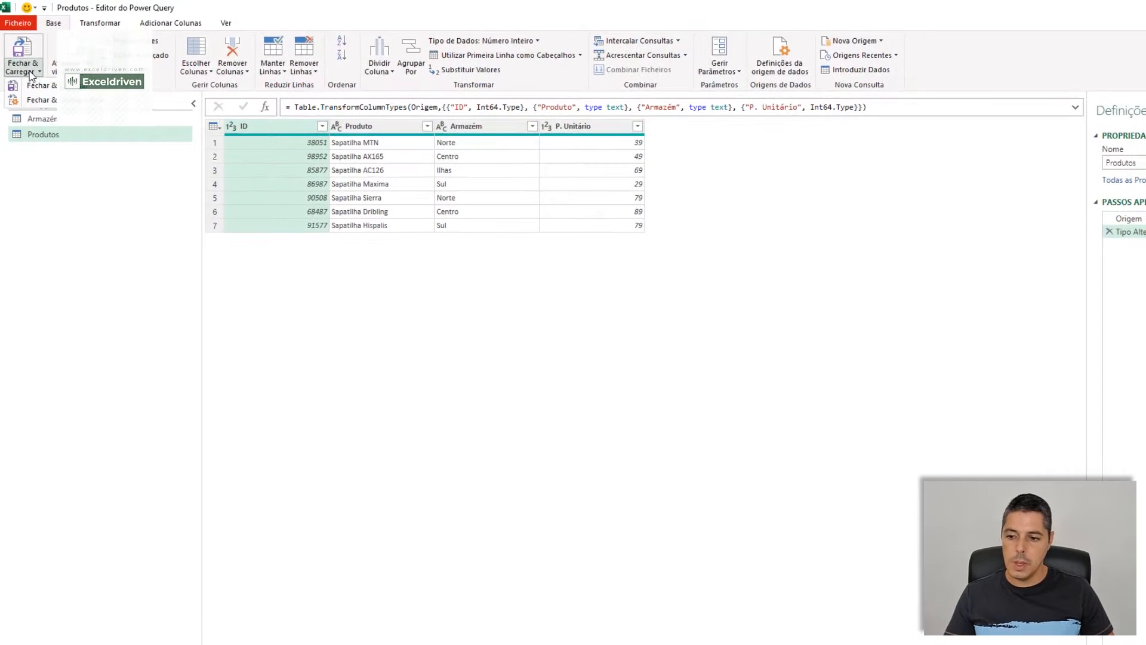
click(55, 101)
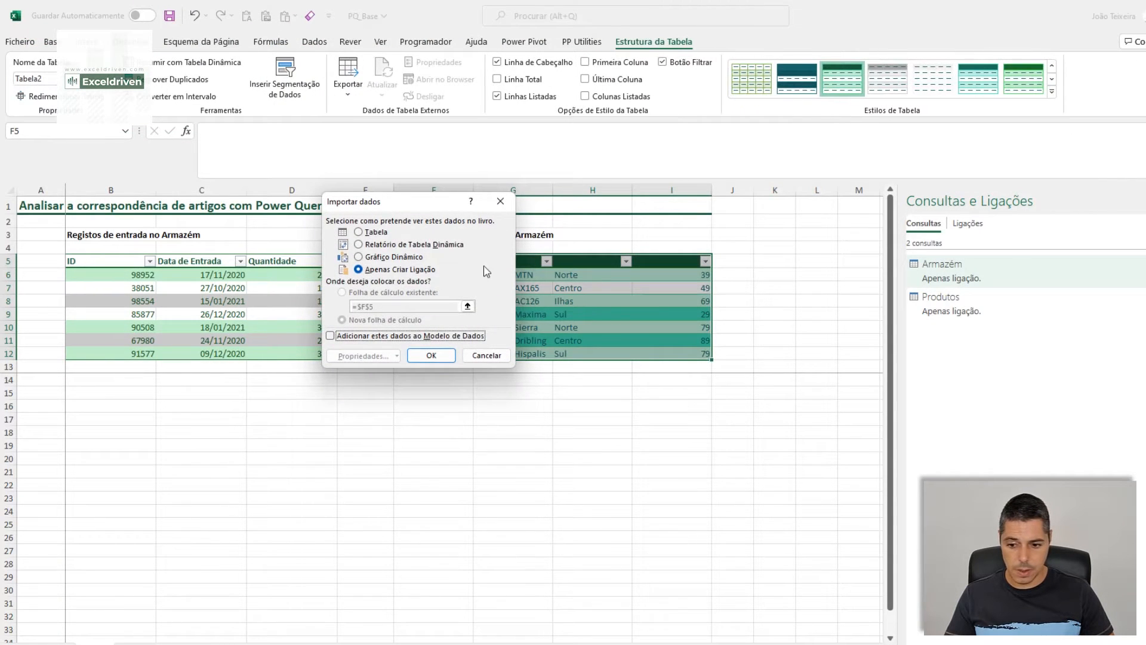
click(430, 357)
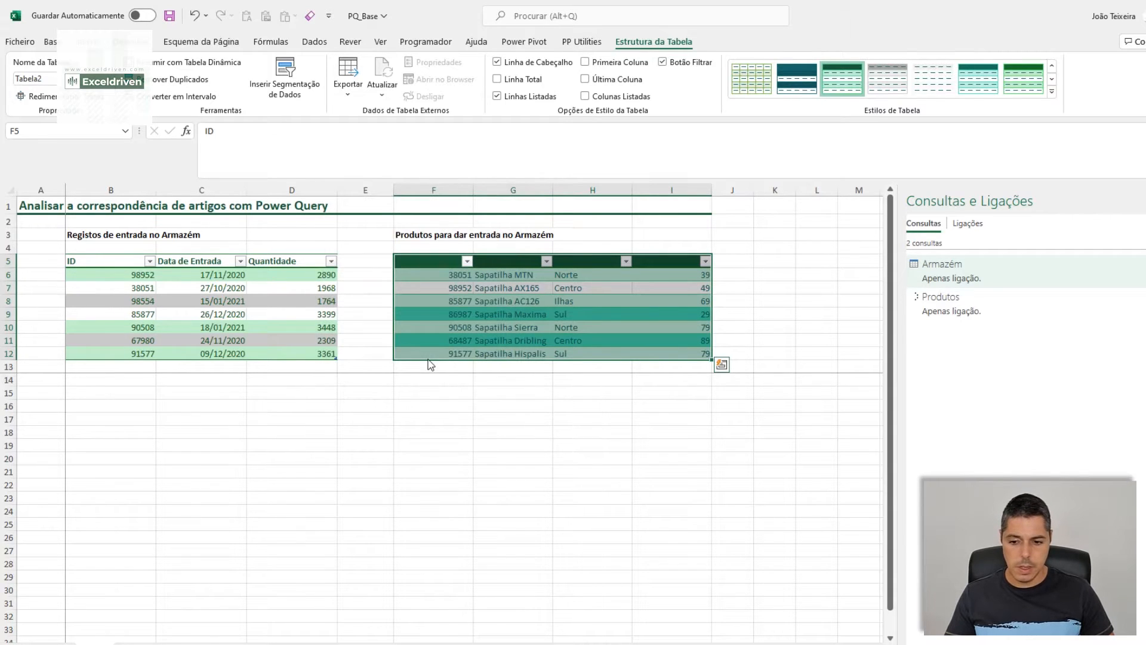
Step: Apply the plain light style without banding to the product table and select cell D8 in the entry records table
click(1052, 90)
click(751, 99)
click(287, 302)
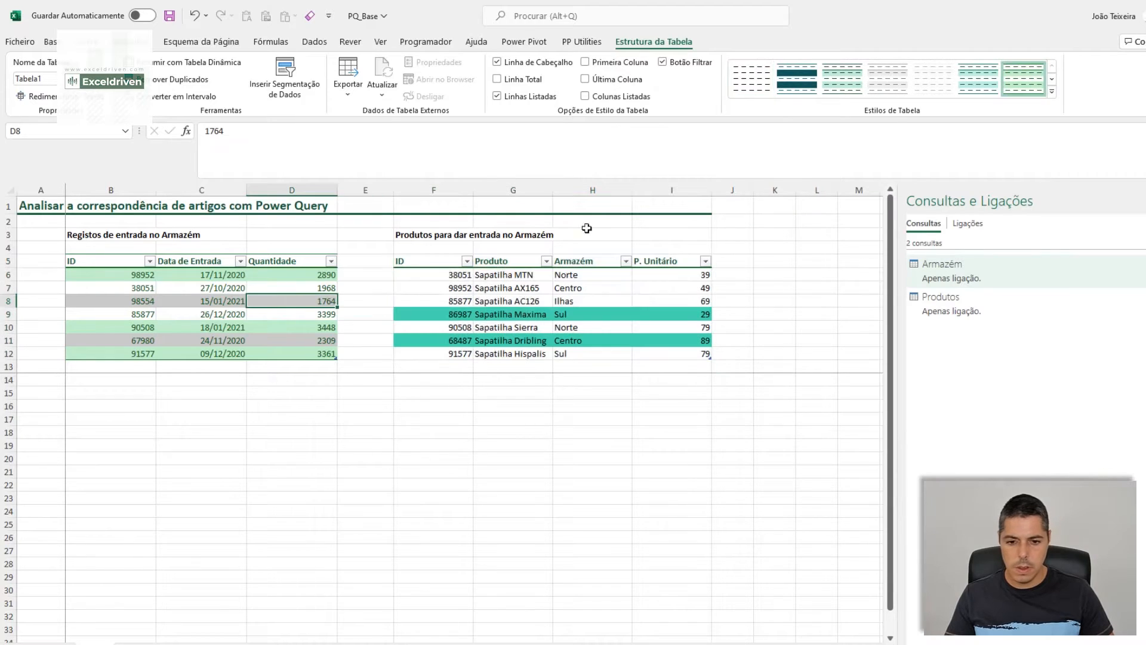
Step: Apply the plain light style without banding to the entry records table and select cell B16
click(1051, 91)
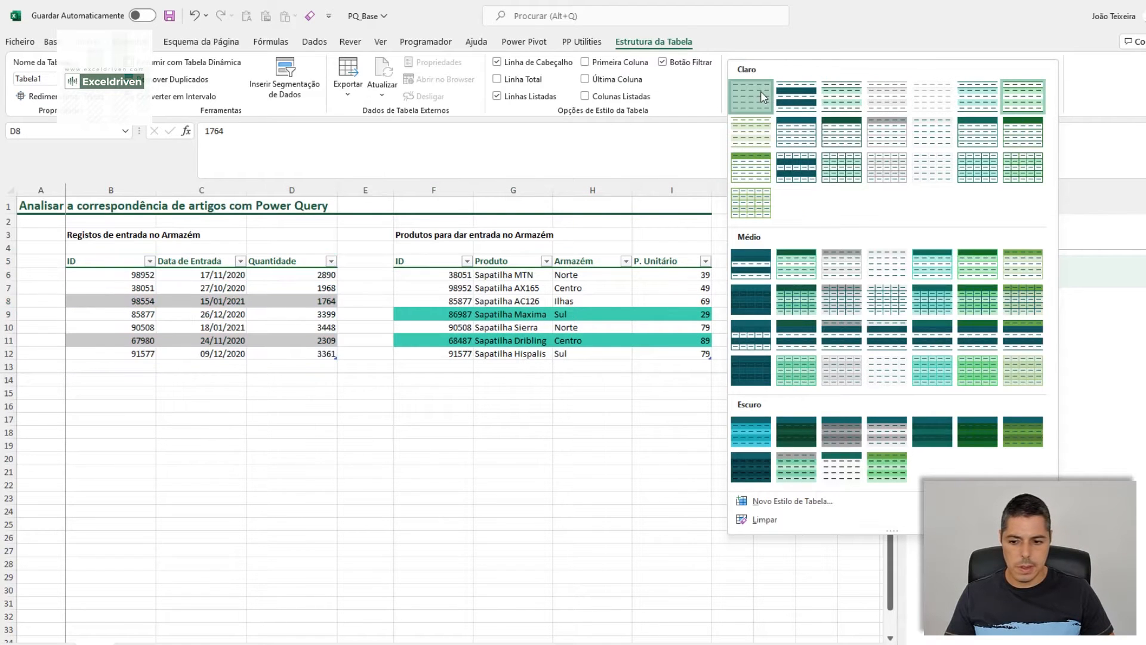
click(751, 96)
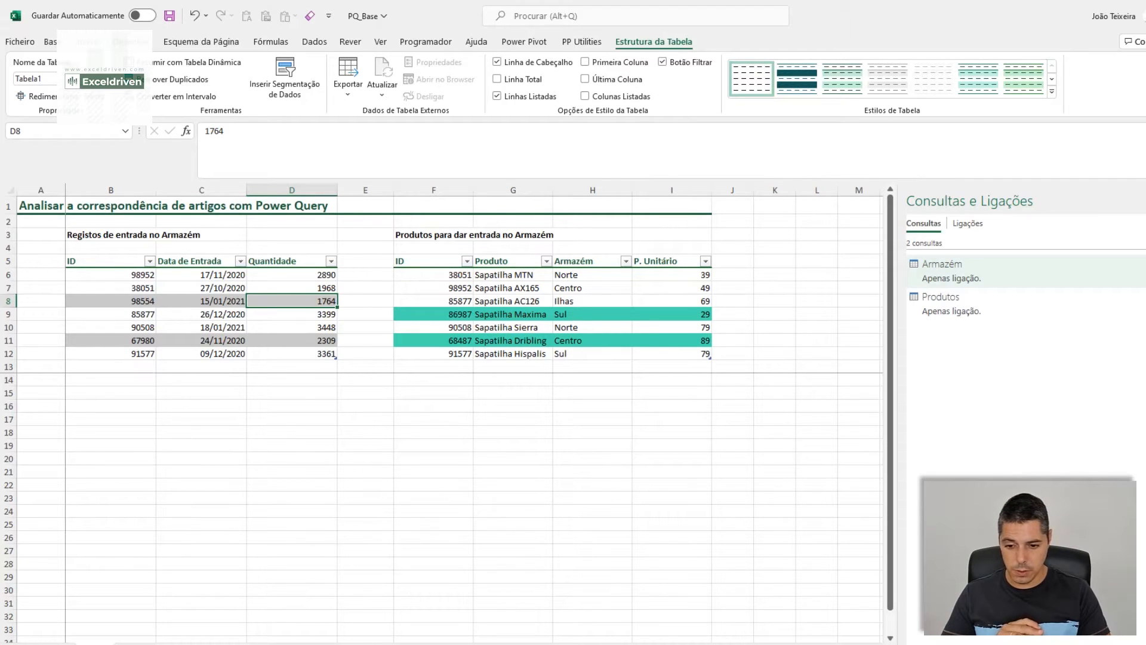
click(268, 430)
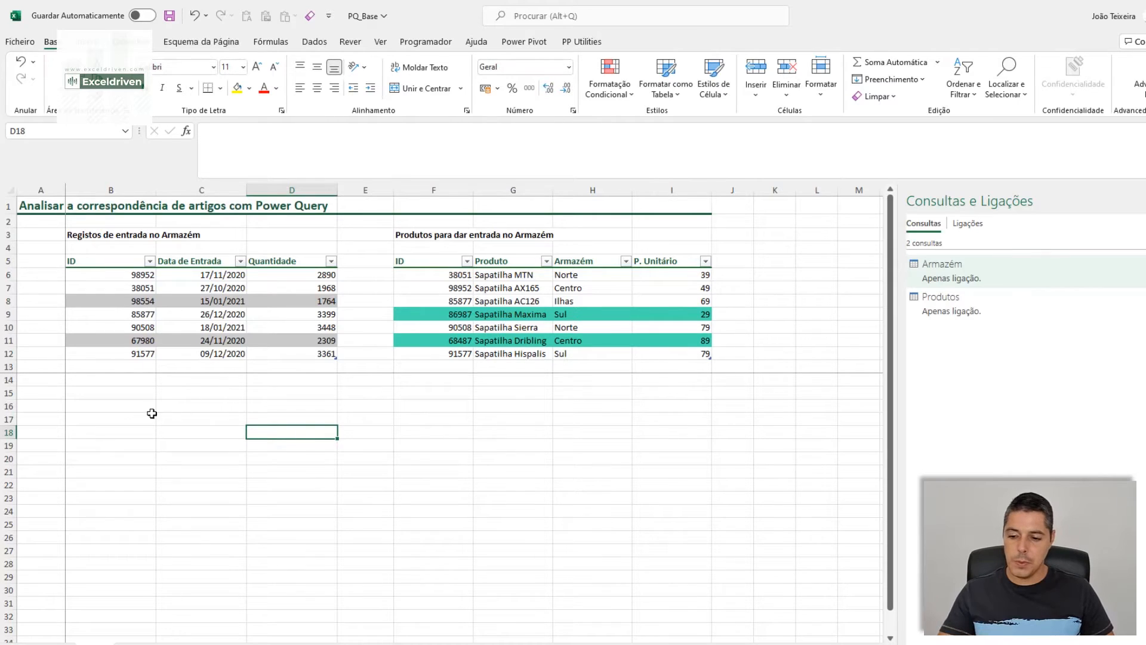
click(105, 405)
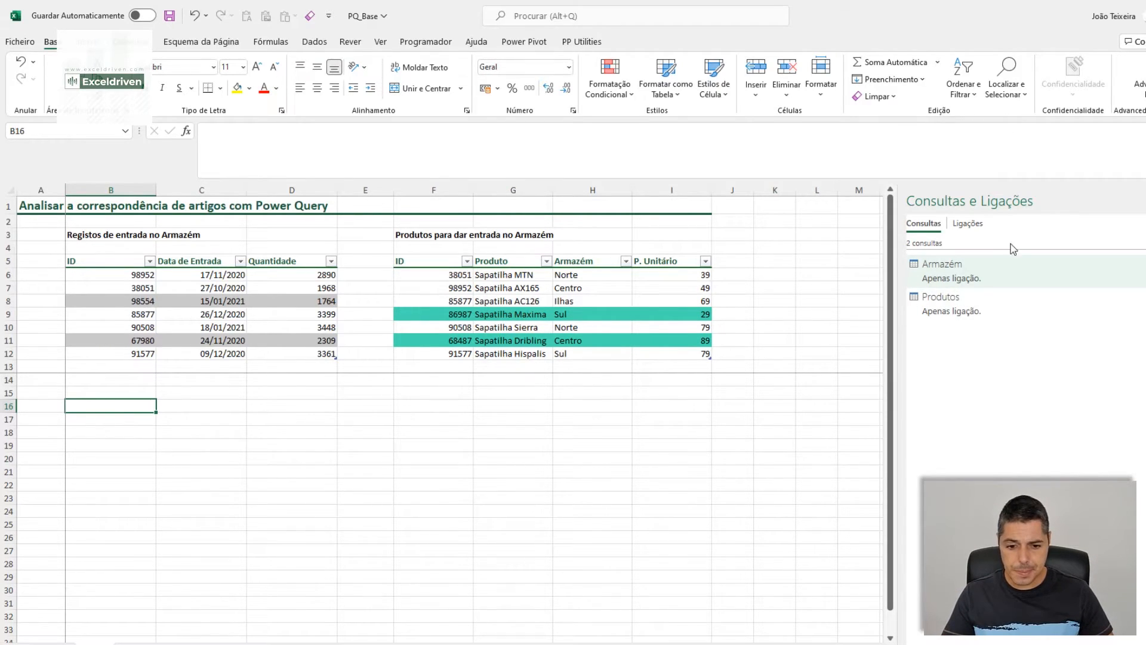
Step: Start a merge of the Armazém query with Produtos, matching the two tables on their ID columns
mouse_move(965, 273)
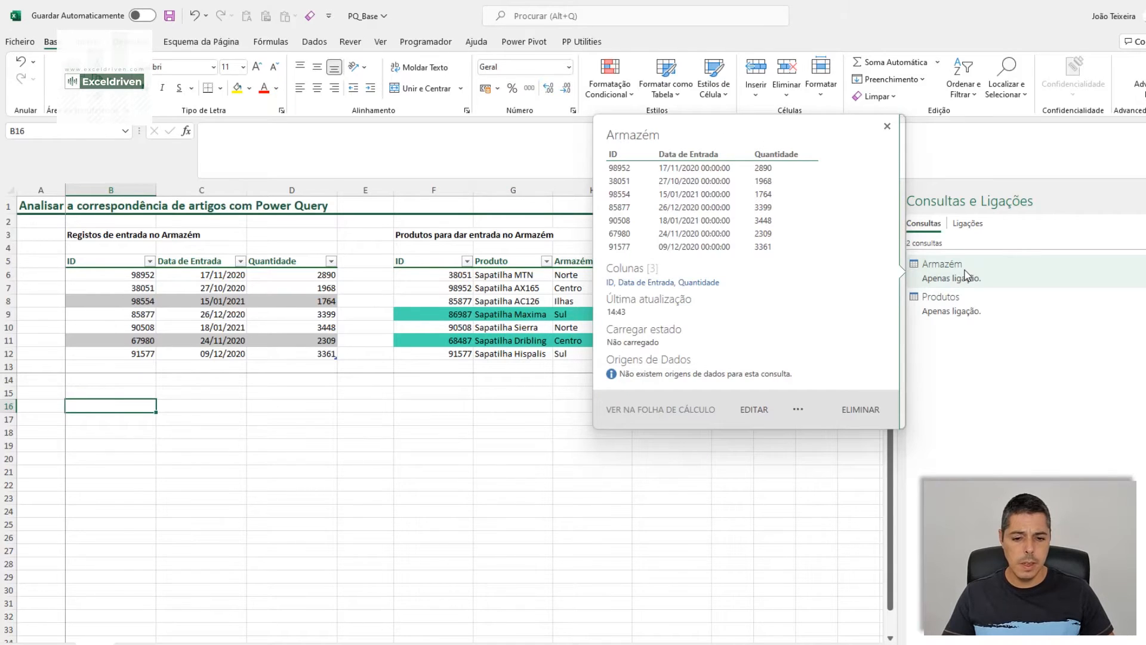
right_click(967, 274)
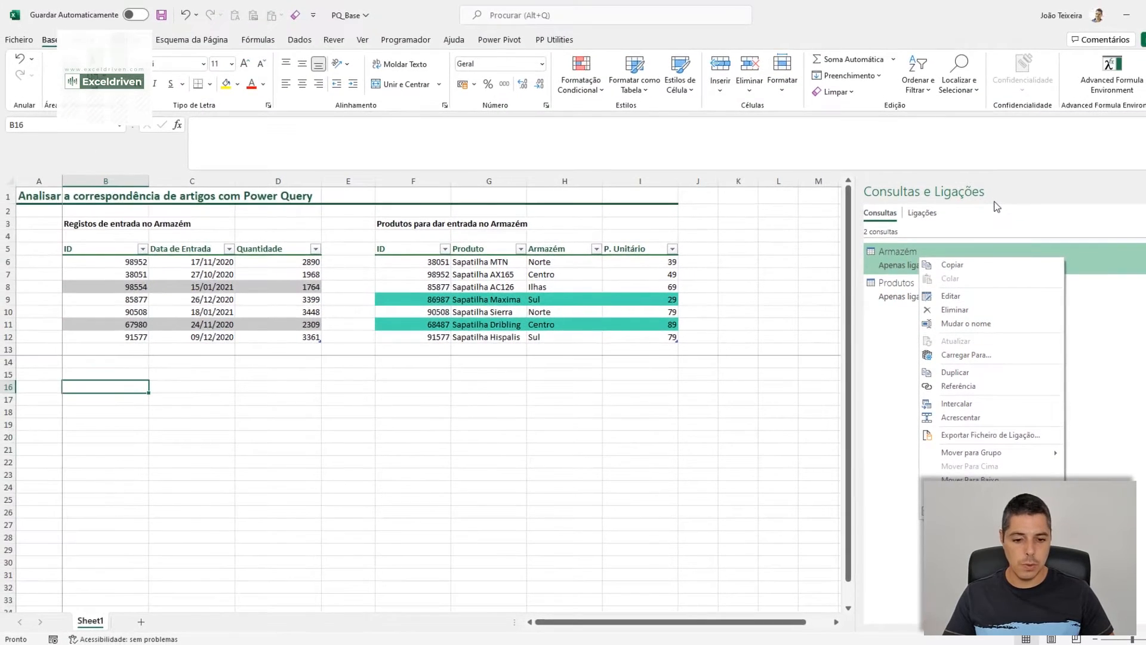
click(299, 40)
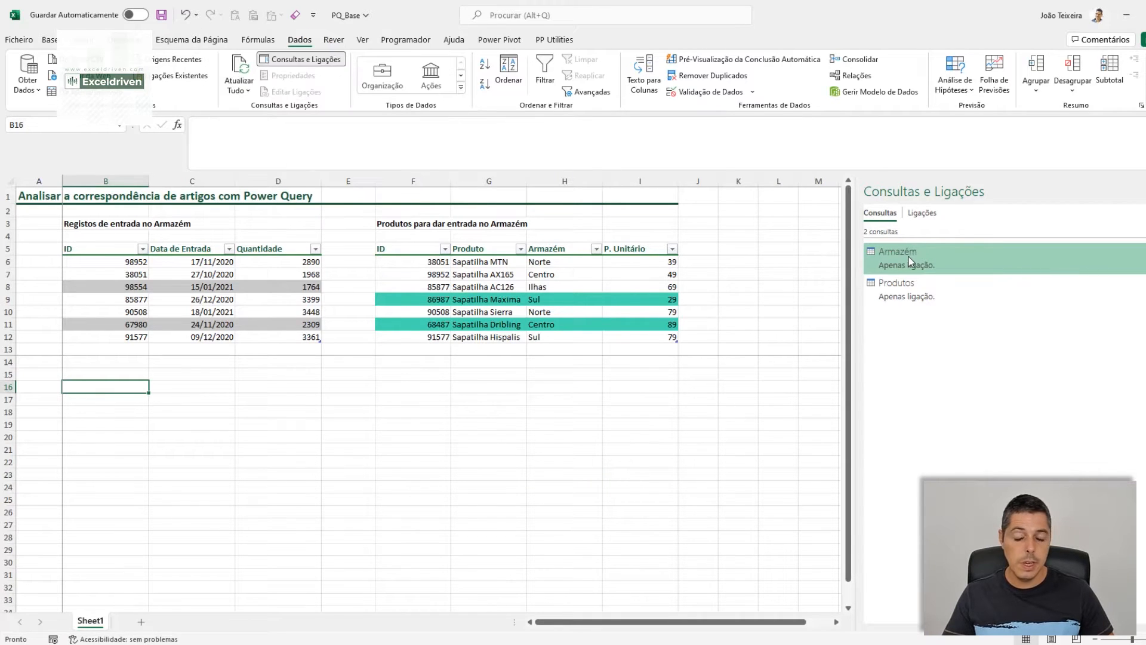
mouse_move(910, 262)
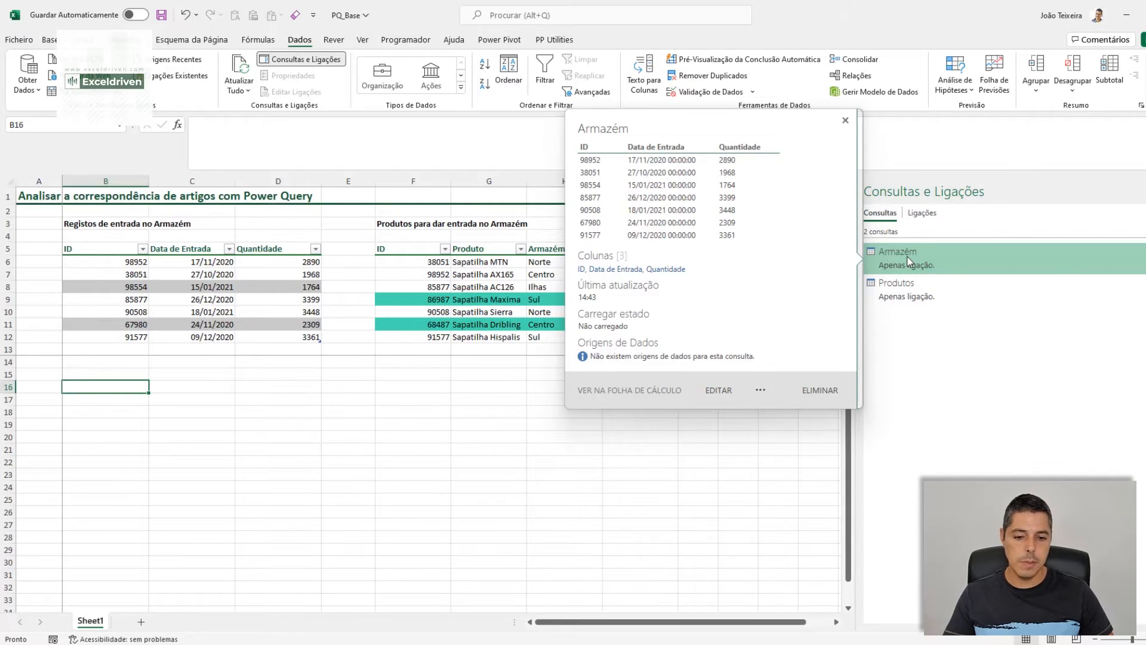
right_click(908, 260)
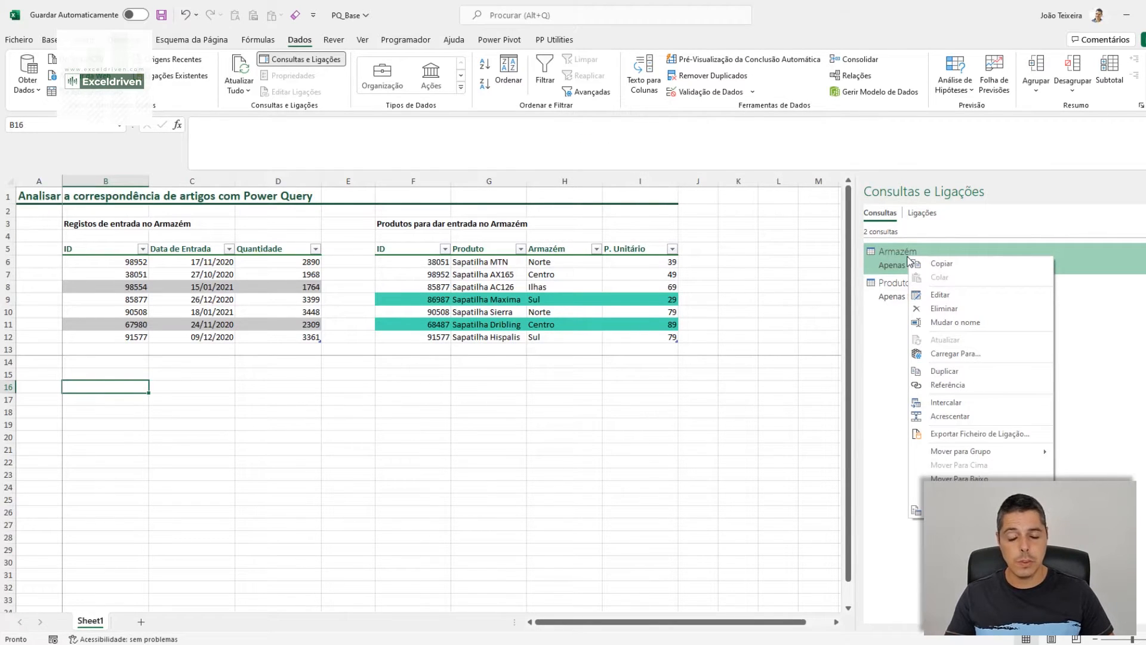
click(949, 402)
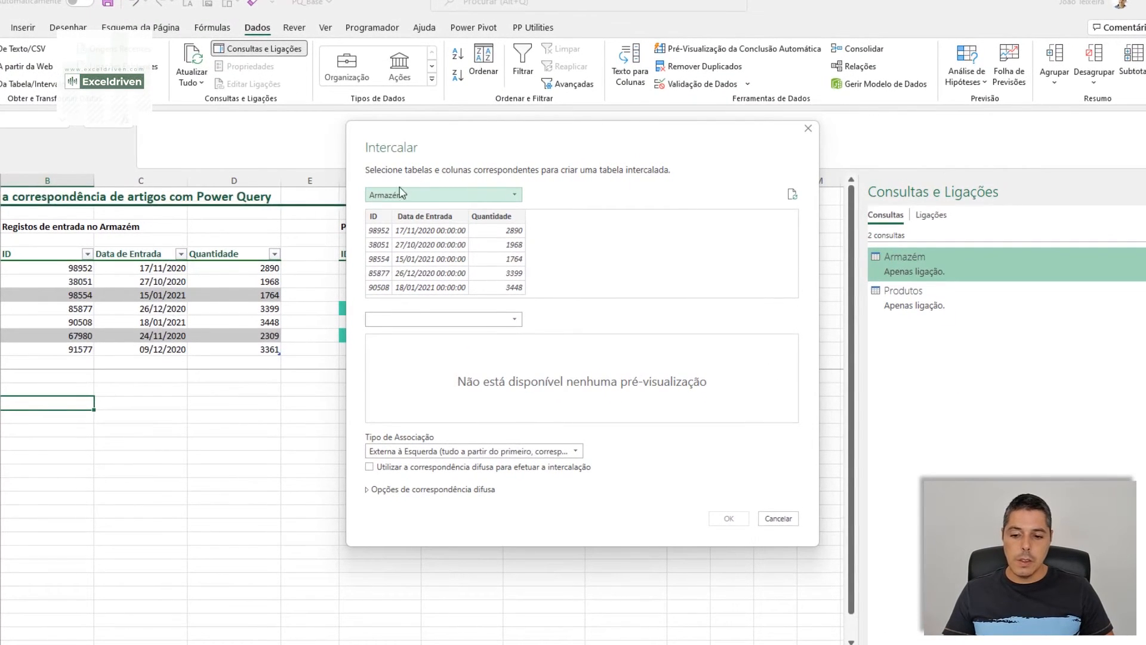
click(424, 319)
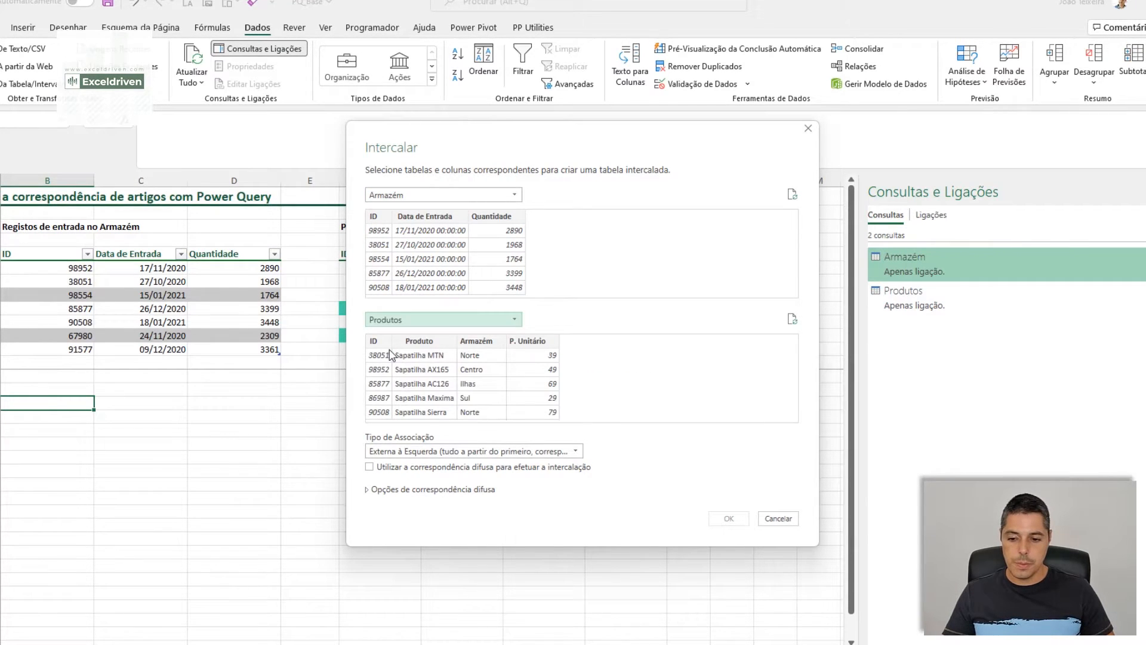
click(384, 226)
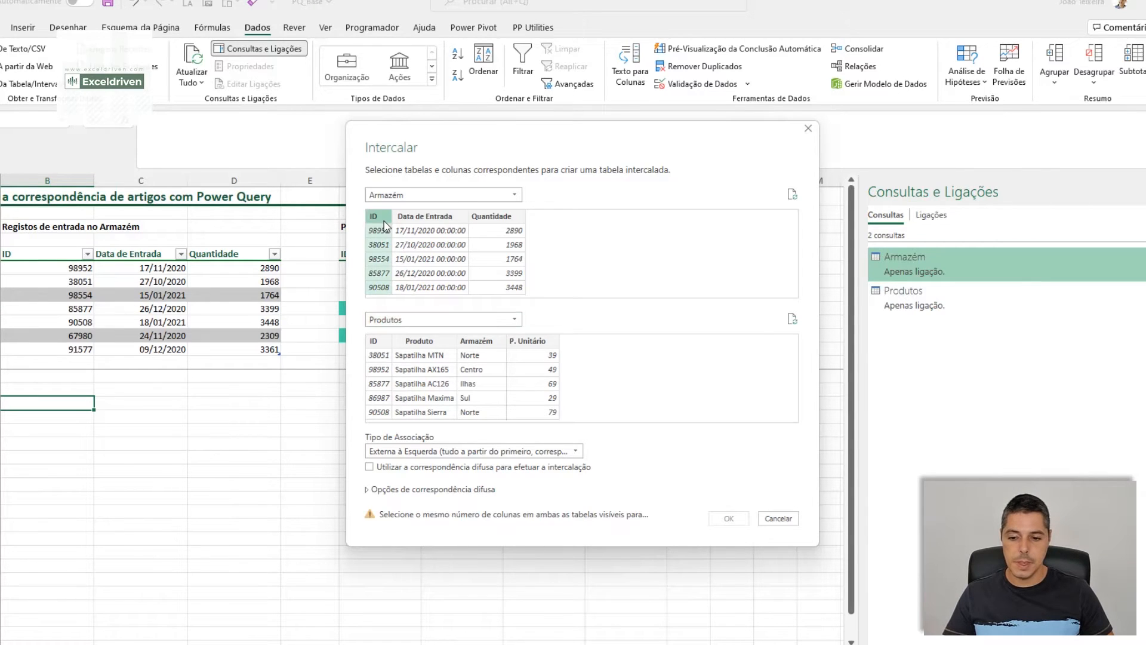
click(375, 342)
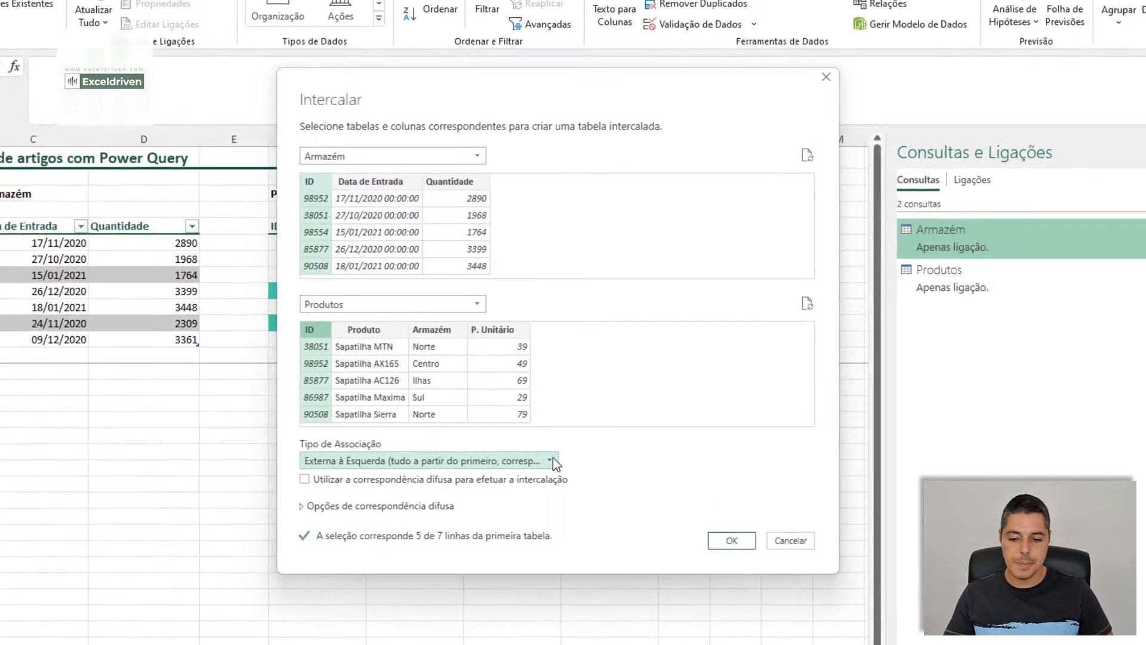
Step: Create the merge with the left outer join type and rename the merged query as EsquerdaExterna
click(537, 451)
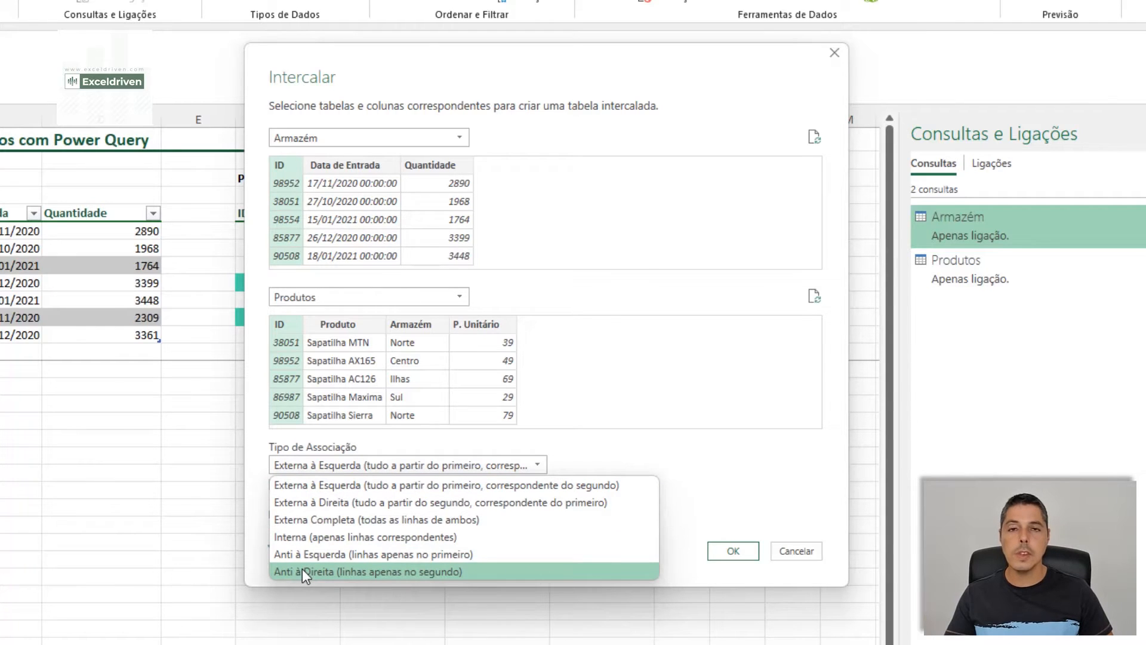
click(312, 493)
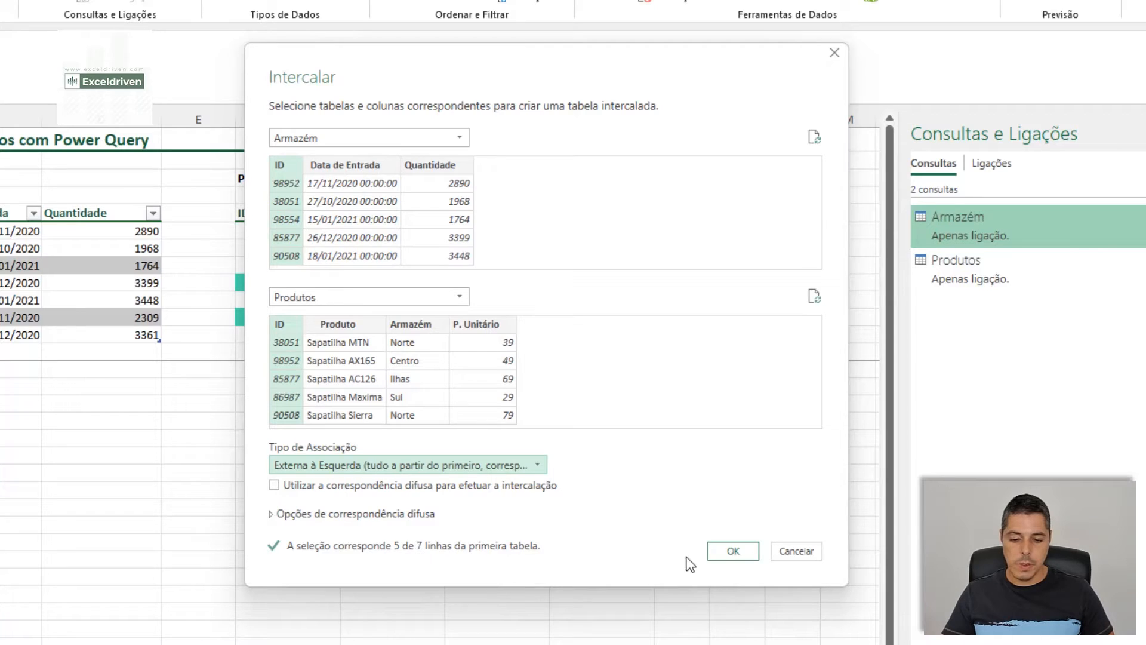
click(729, 549)
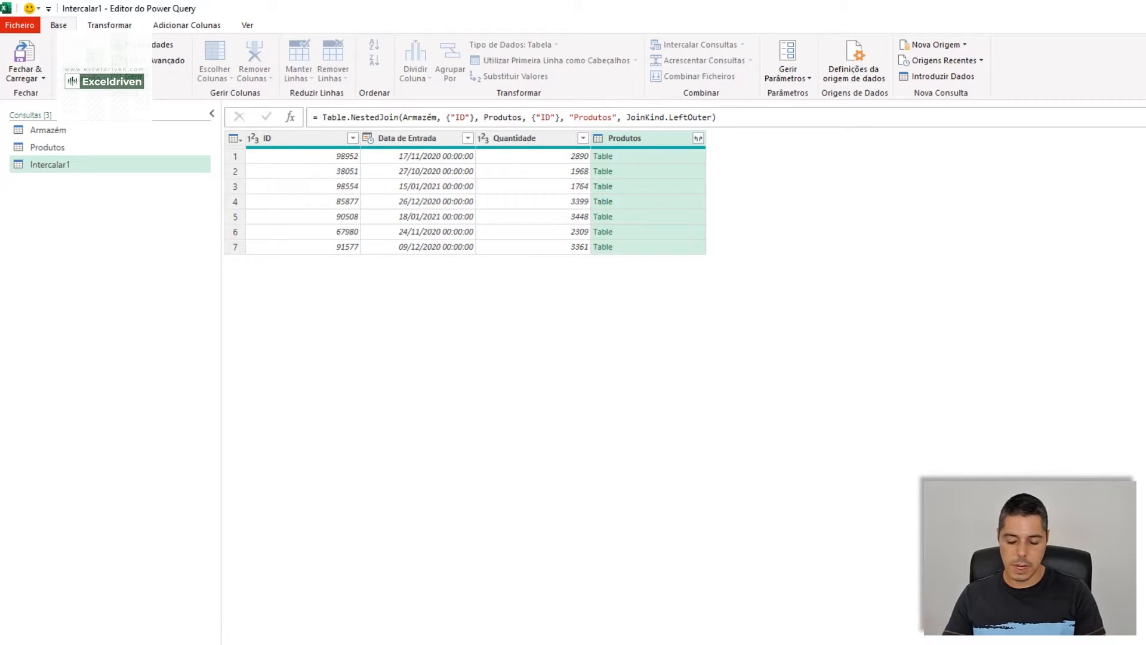
key(Return)
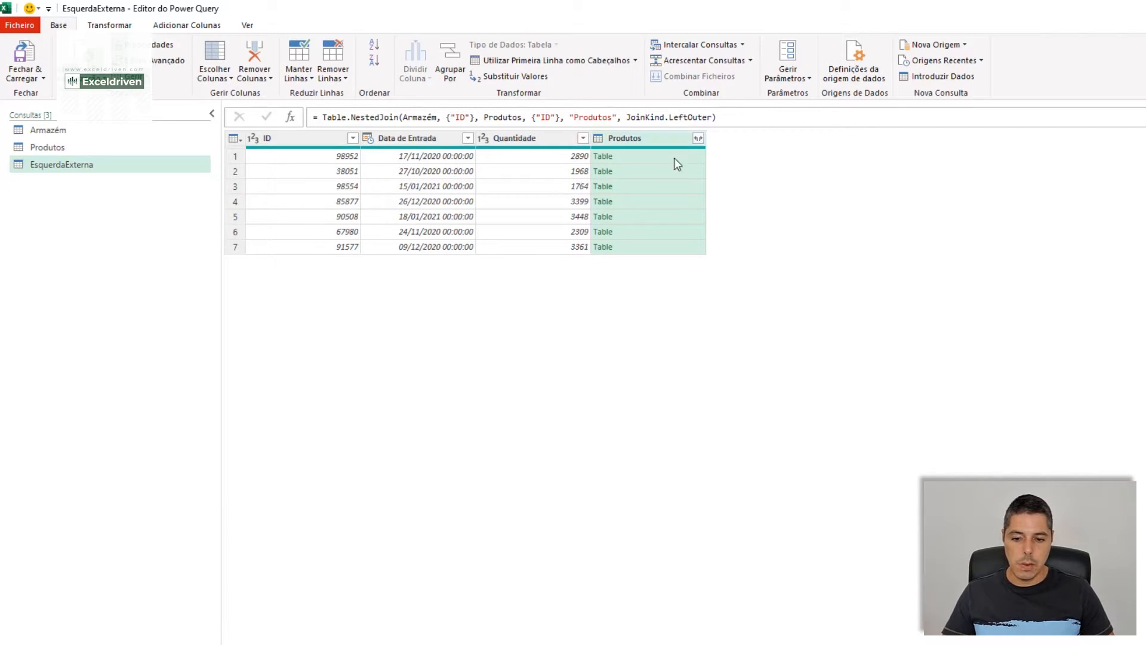
Step: Expand the Produtos column into Produto, Armazém and P. Unitário only, without the original column name as prefix
click(660, 156)
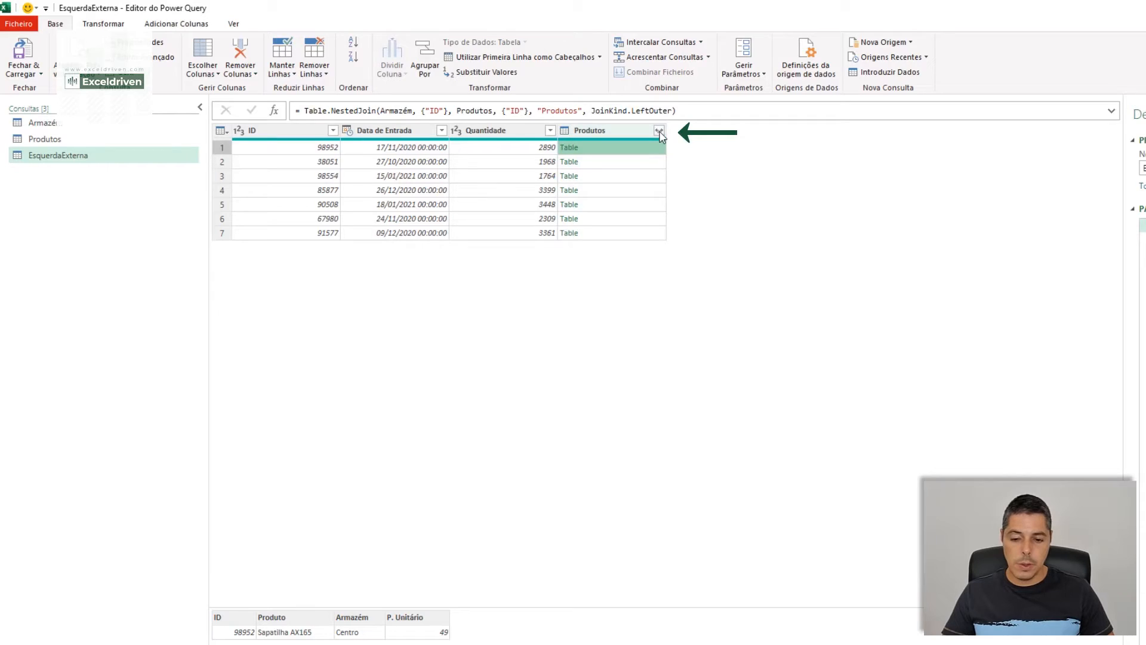
click(659, 131)
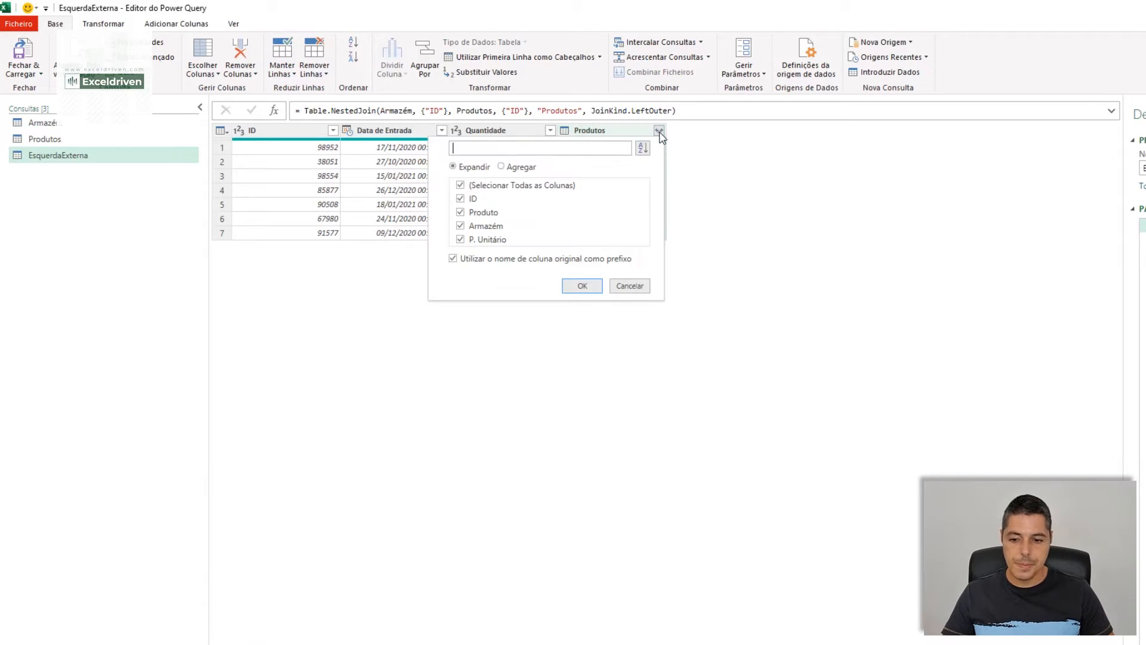
click(461, 185)
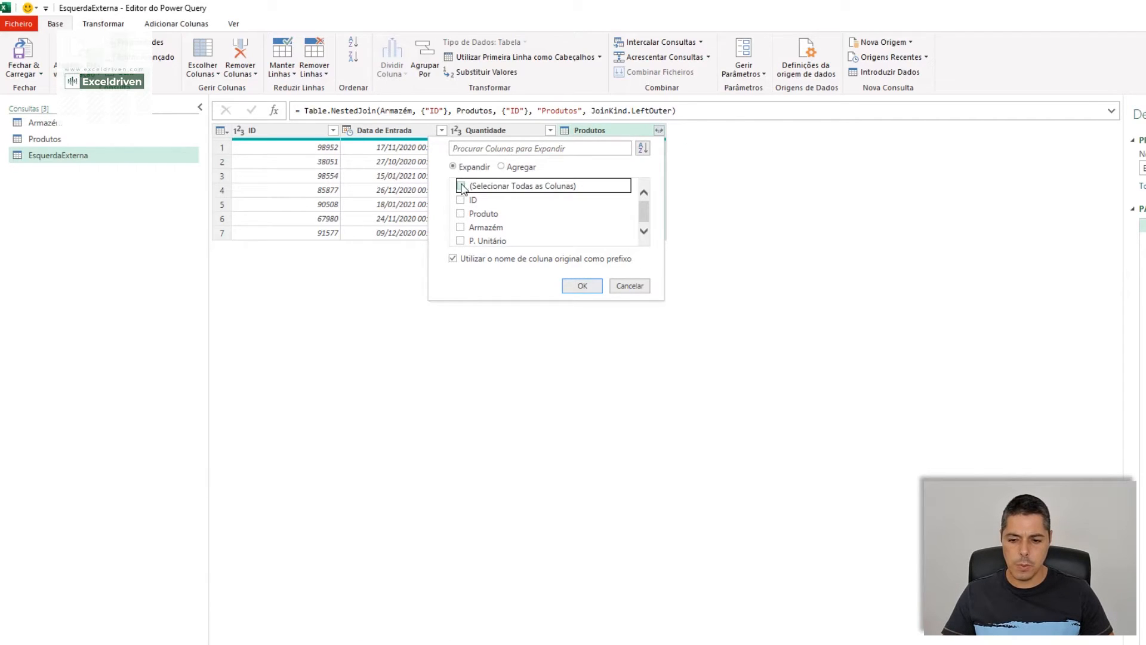
click(461, 214)
click(460, 227)
click(460, 240)
click(453, 259)
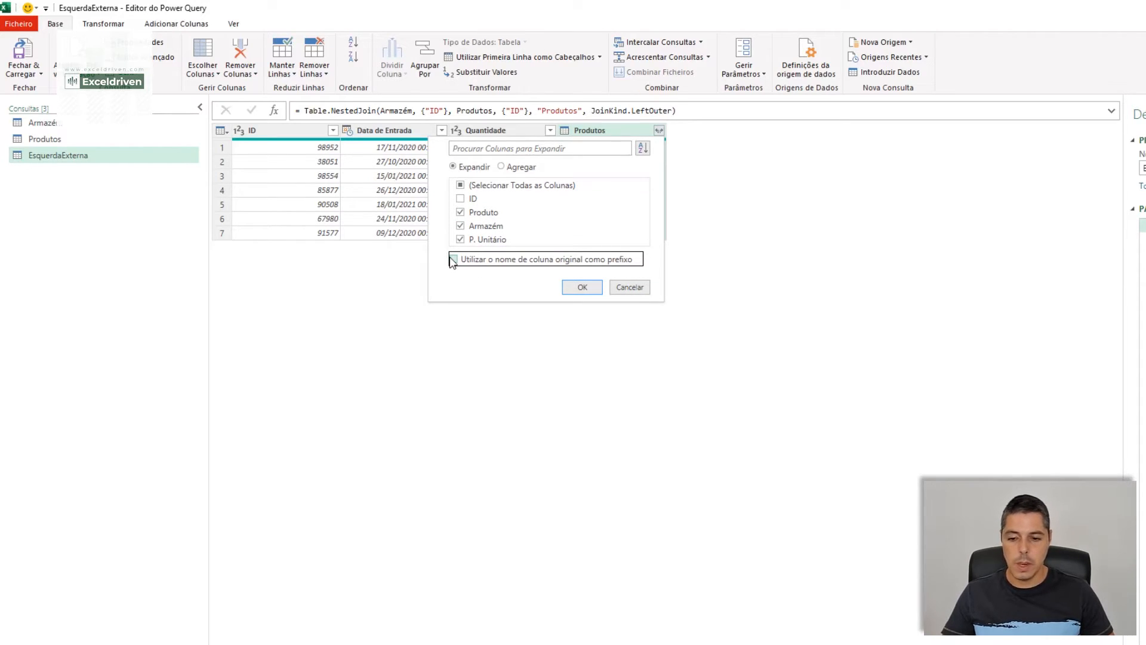
click(582, 289)
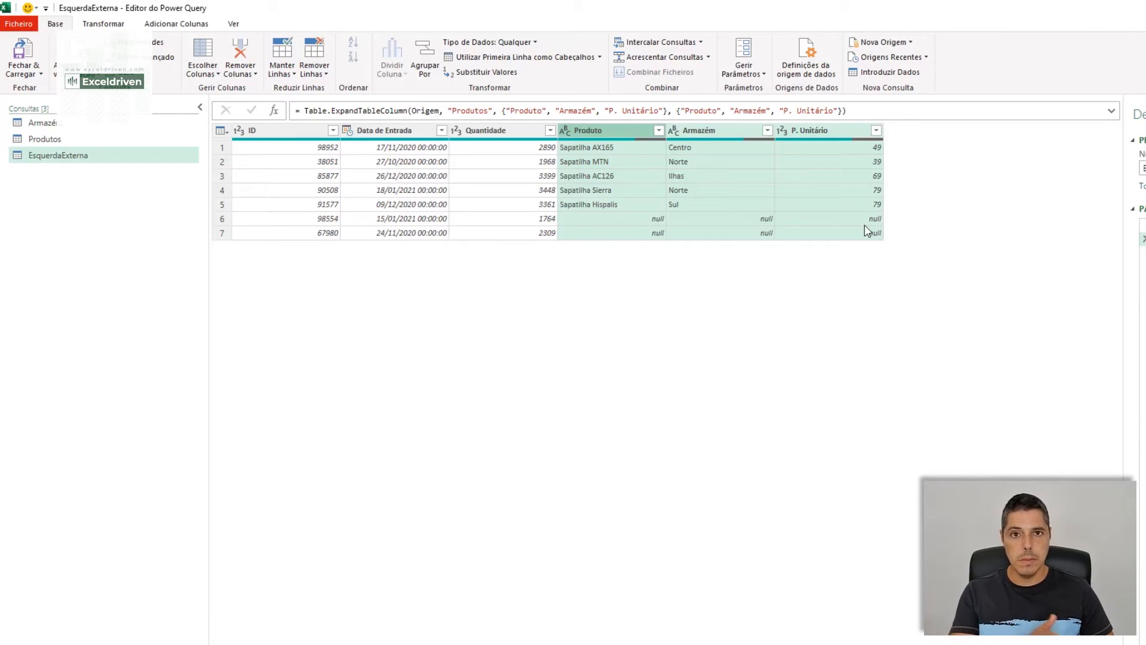
Step: Replace null with "sem correspondência" in the Produto and Armazém columns
click(606, 131)
ctrl+click(716, 130)
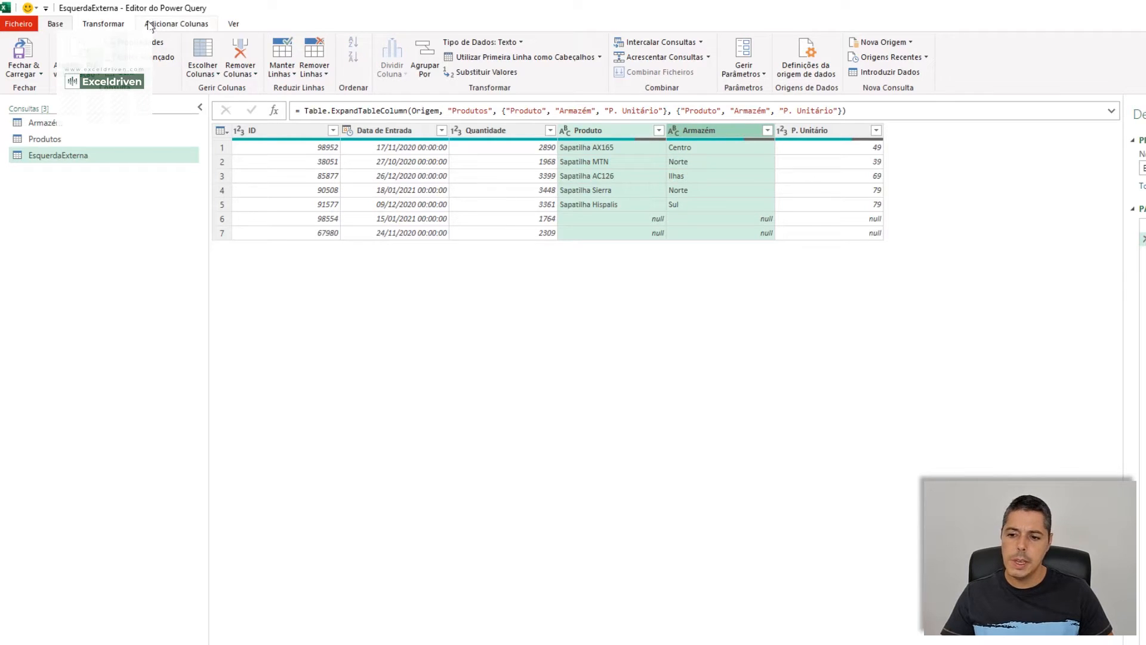
click(110, 24)
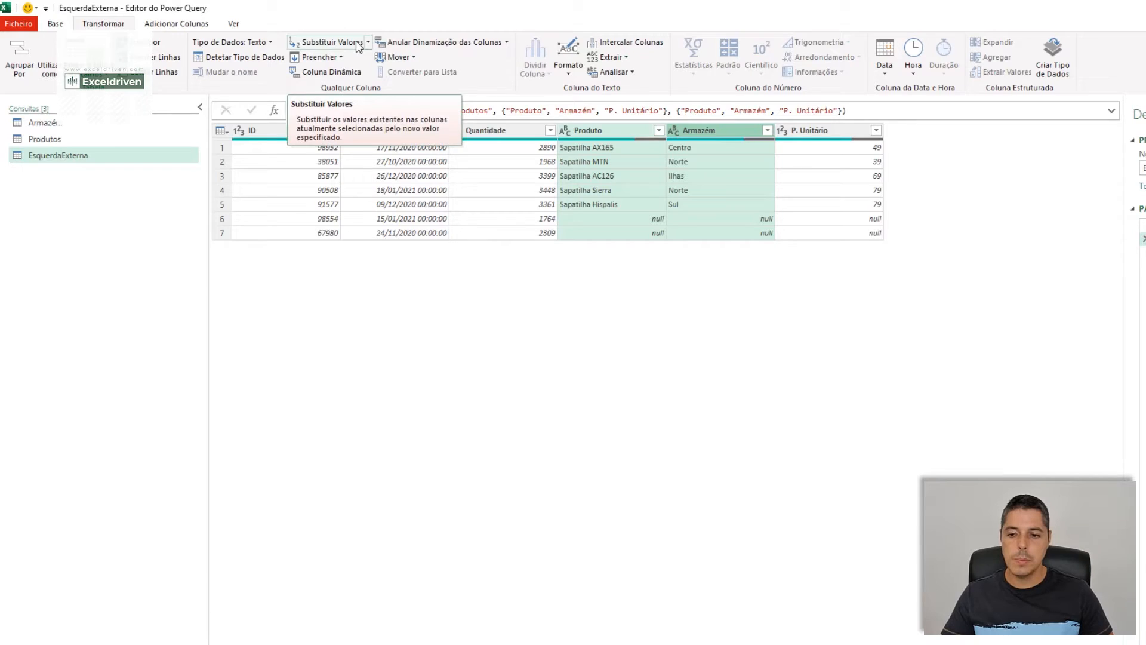
click(323, 43)
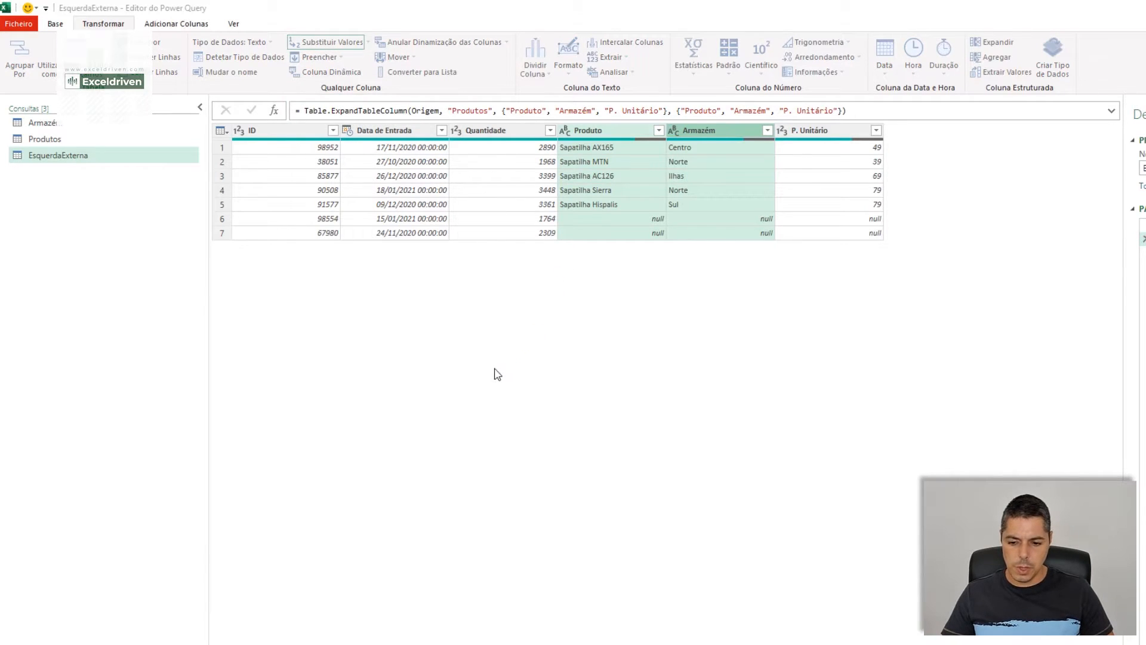
text(null)
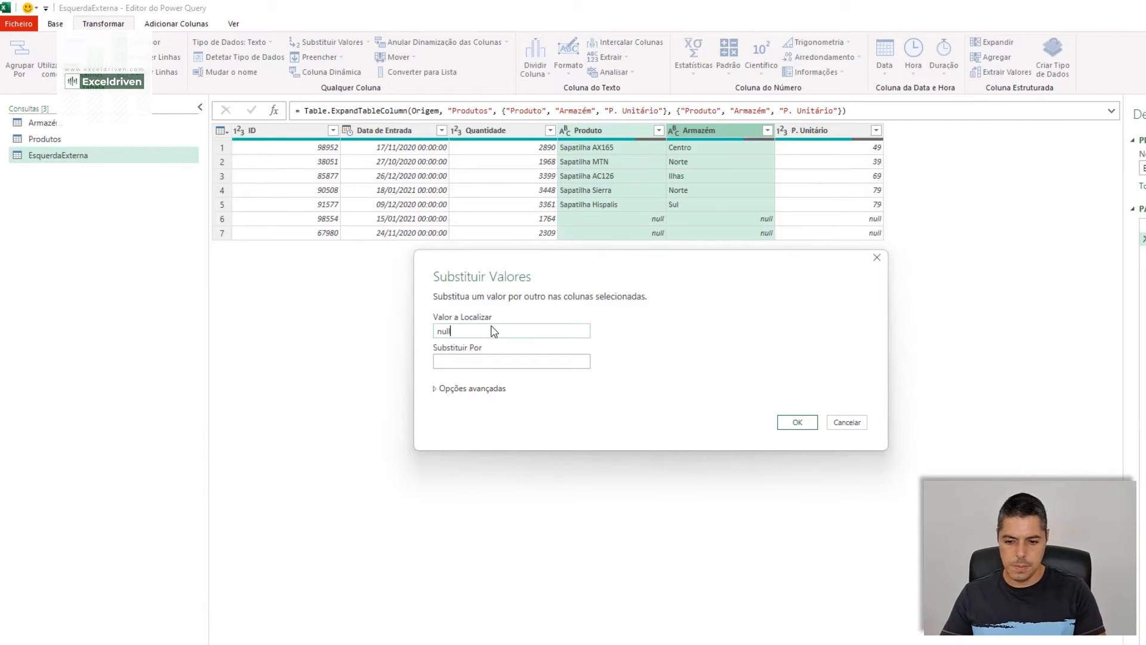
text(sem correspondência)
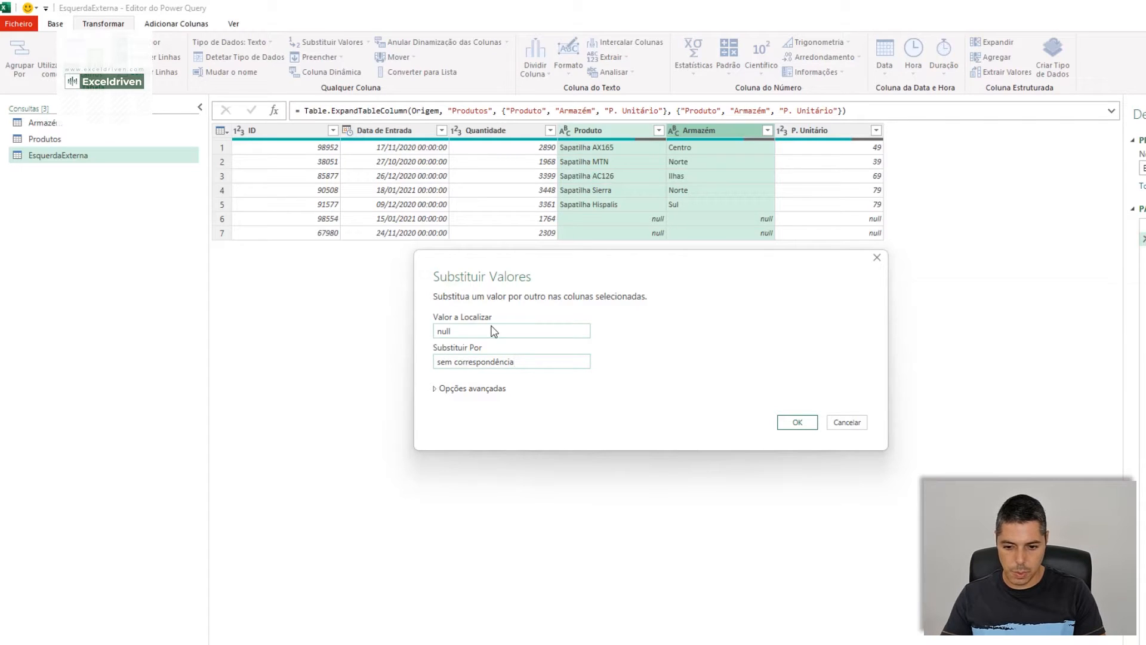
key(Return)
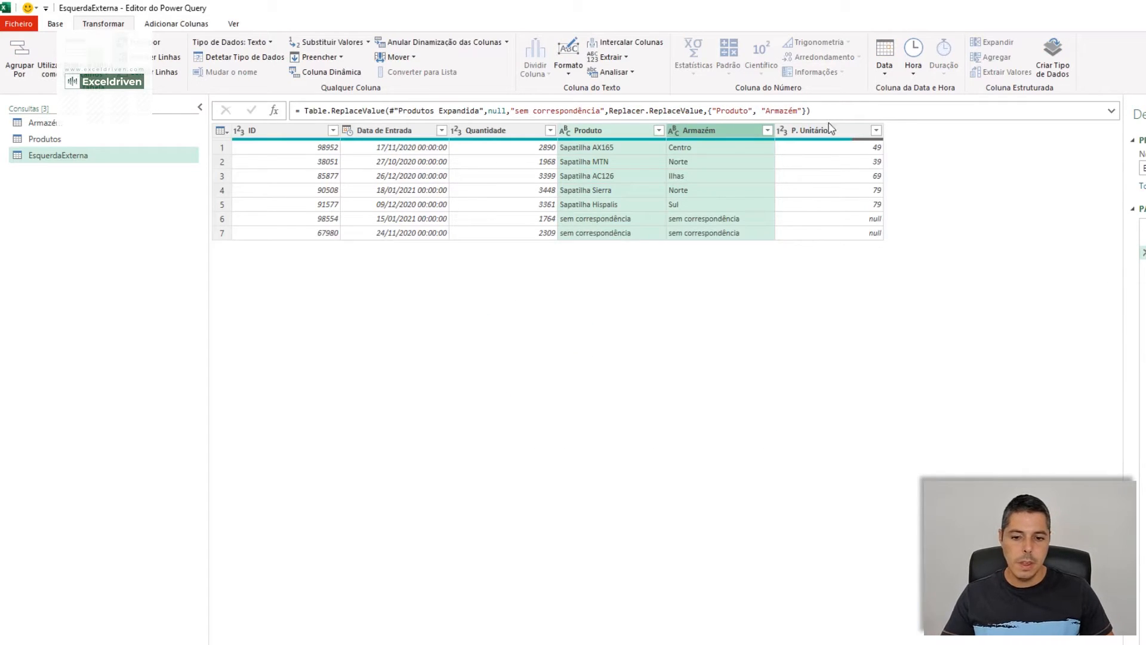
Step: Replace null with 0 in the P. Unitário column
click(830, 132)
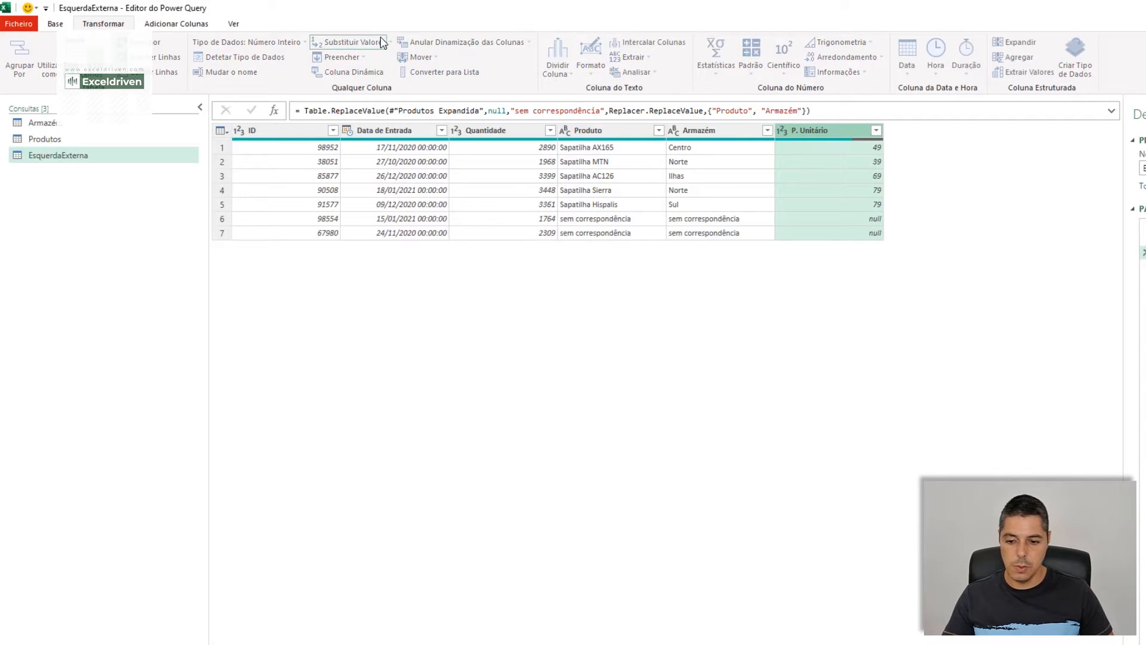
click(351, 42)
text(null)
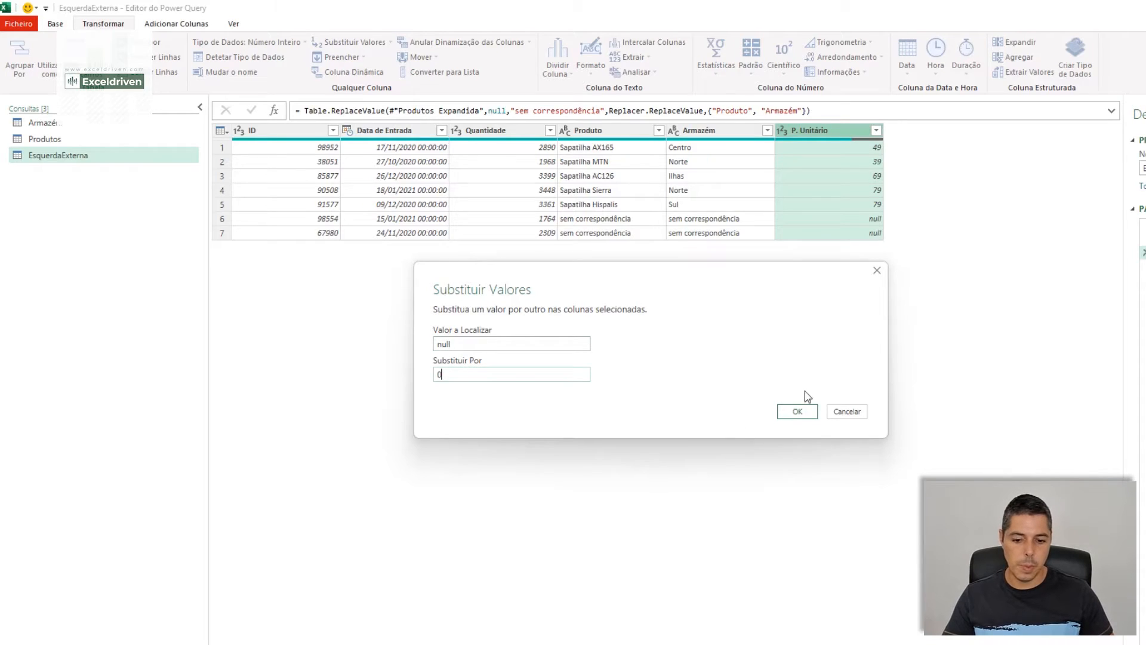
click(798, 411)
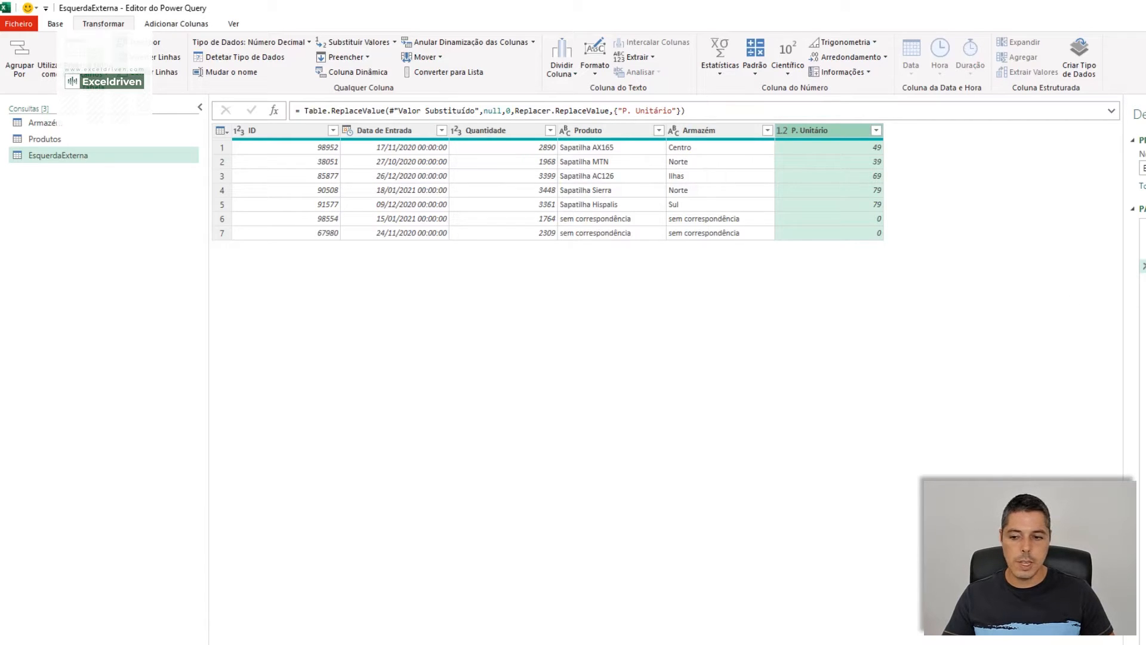
Step: Close and load the EsquerdaExterna query as a table in the existing worksheet, starting at cell B17 of Sheet1
click(64, 23)
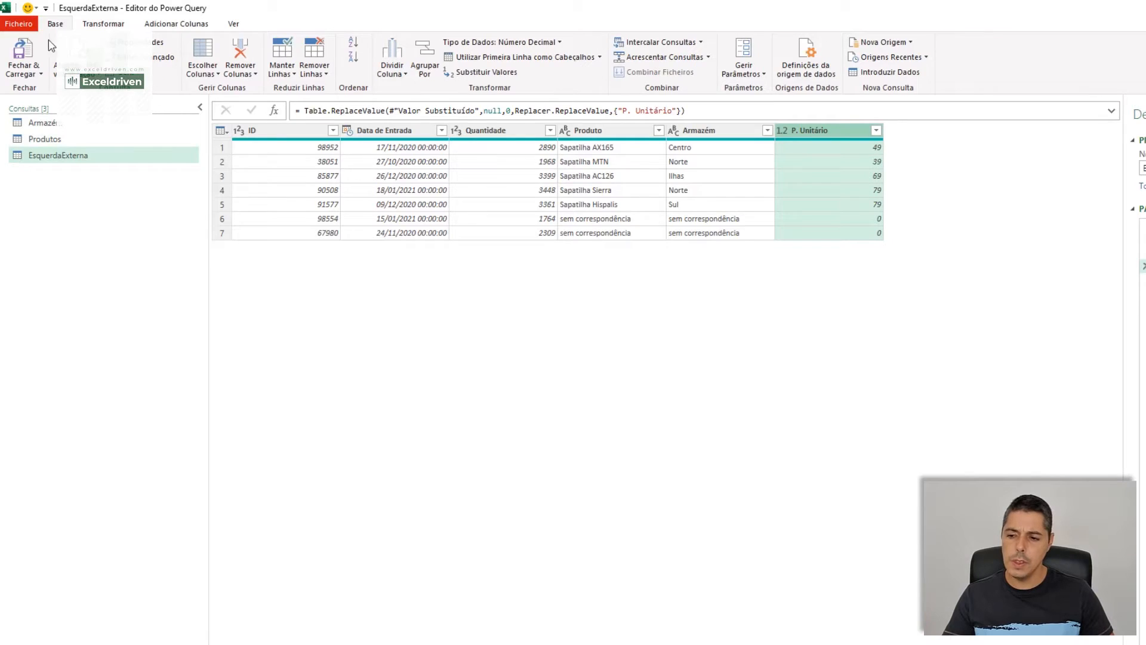
click(36, 73)
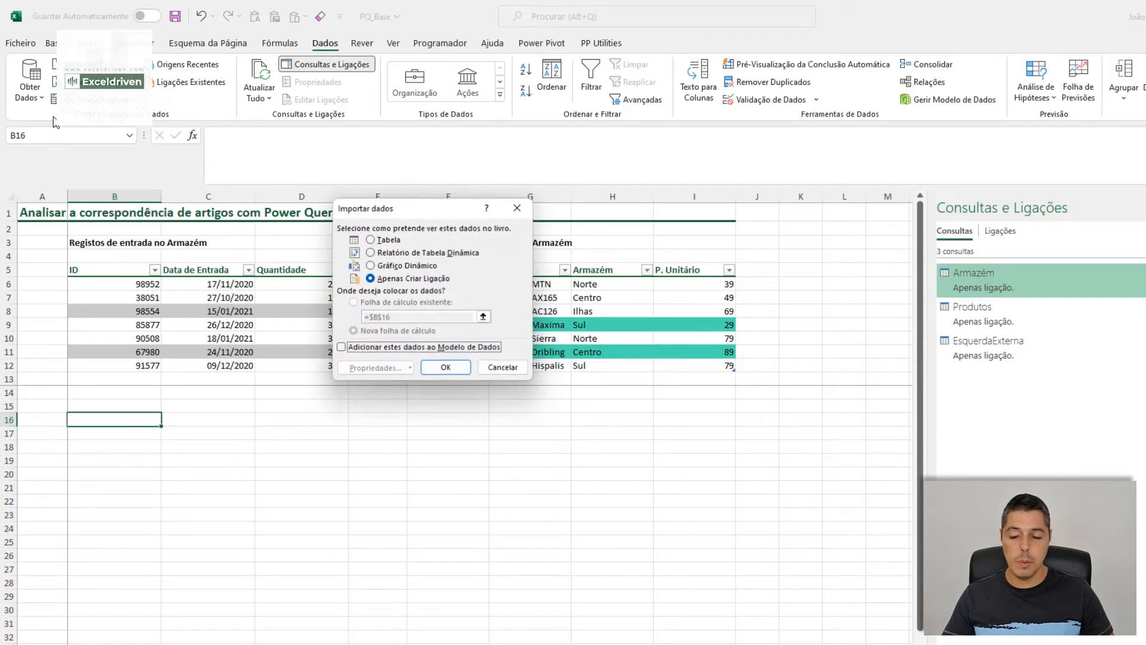
click(371, 240)
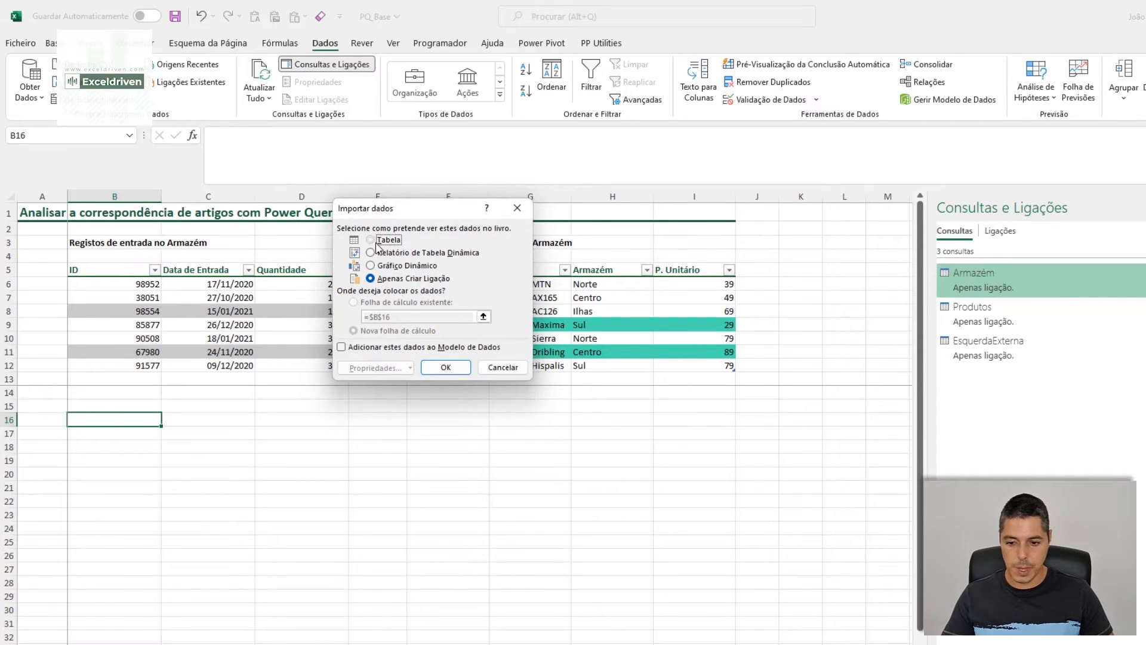
click(370, 303)
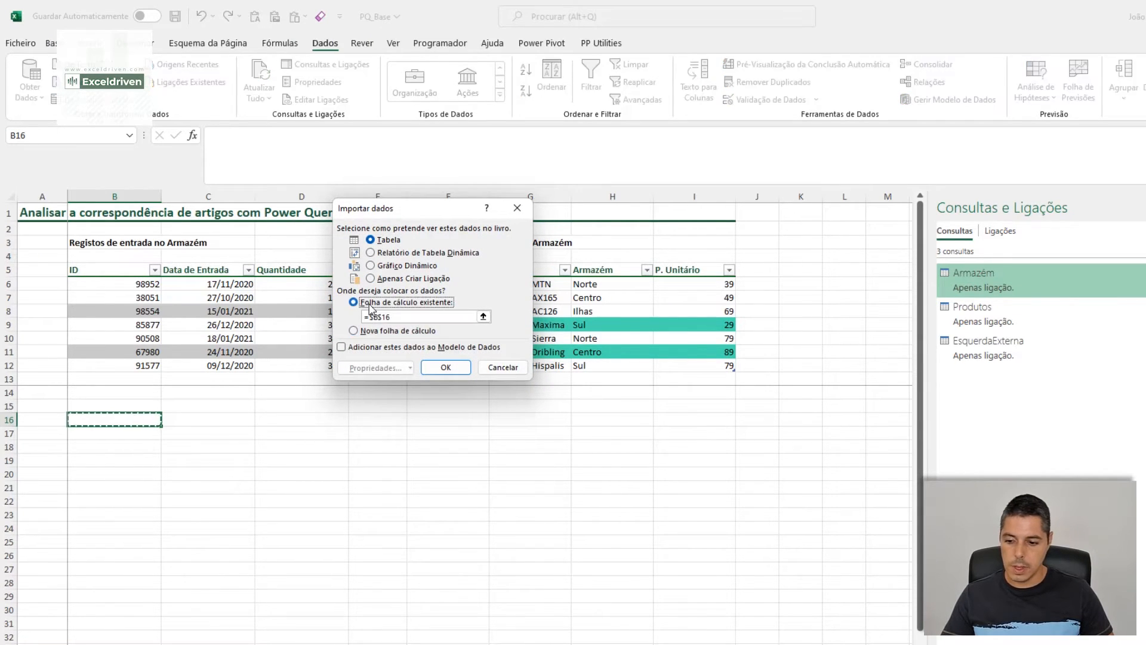
click(483, 316)
click(101, 436)
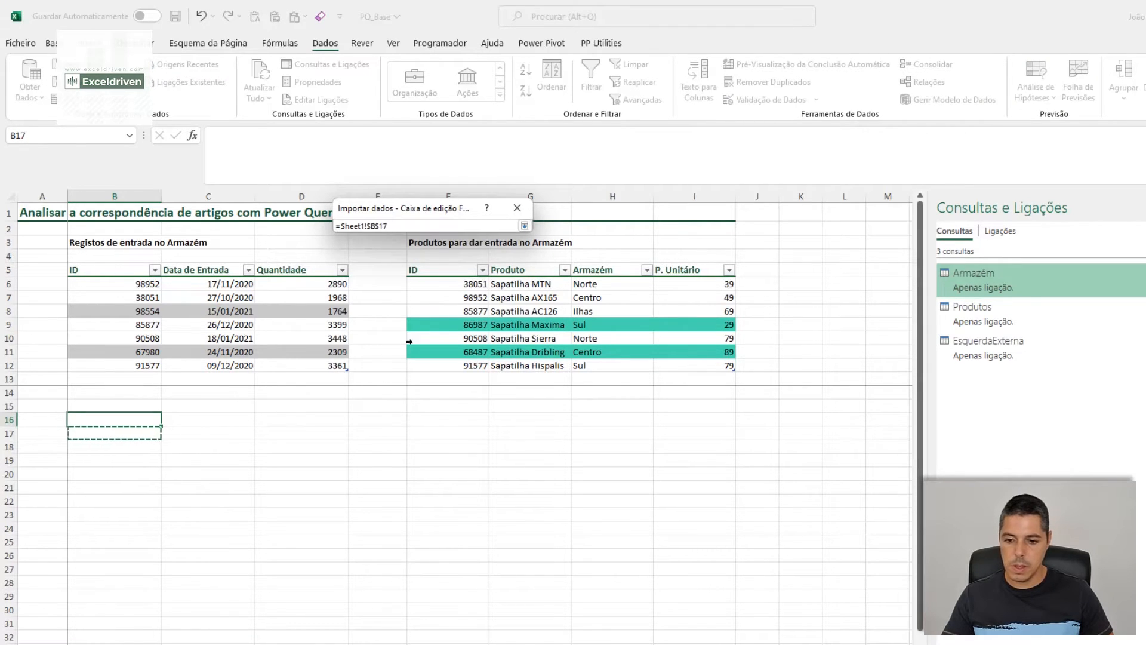
click(524, 226)
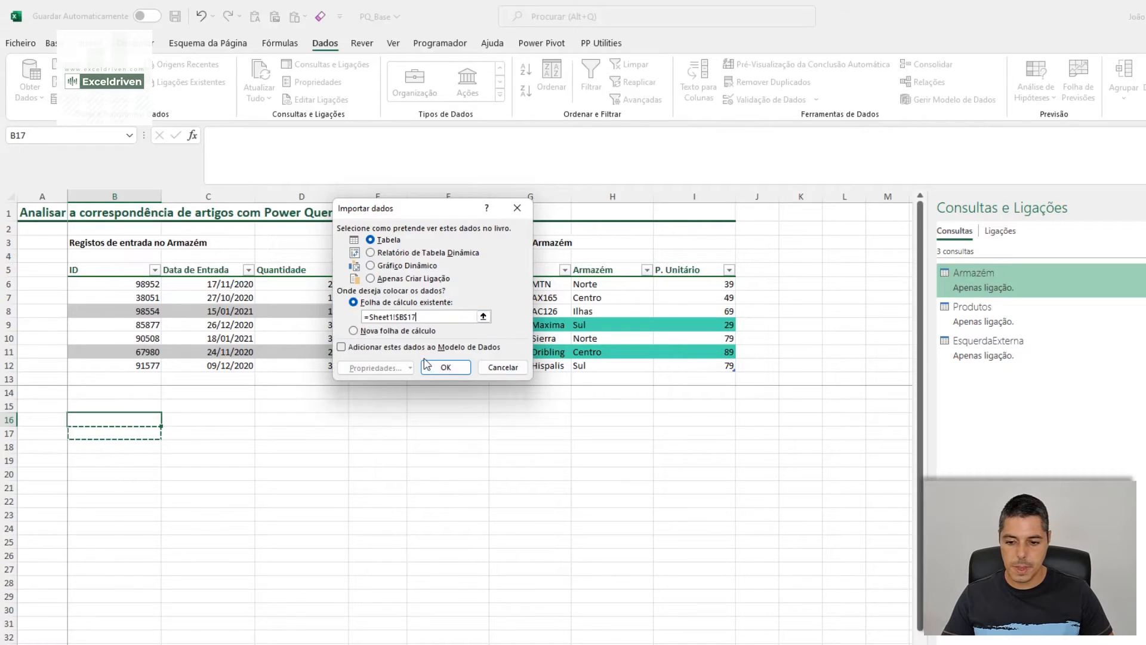
click(437, 365)
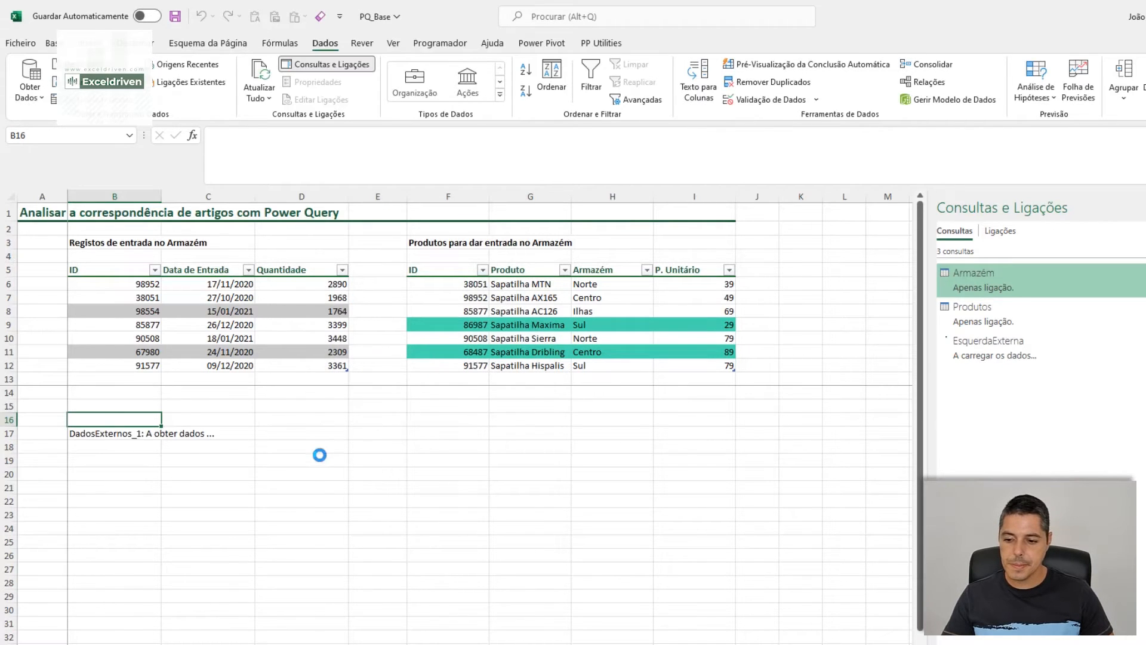
Step: Widen the Data de Entrada column (C) and fit the width of the Produto column (E) to its contents
drag(141, 197, 212, 197)
click(268, 487)
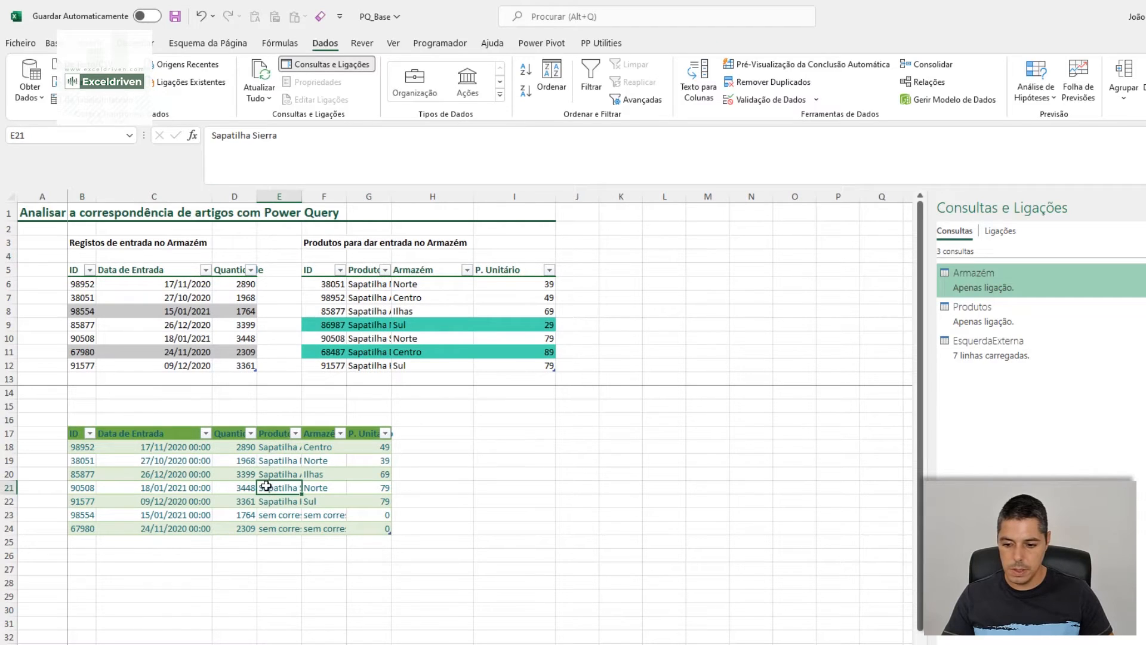
double_click(300, 197)
Step: Apply the light green banded table style to the loaded merge table, fit column G to its contents and widen column B
click(154, 461)
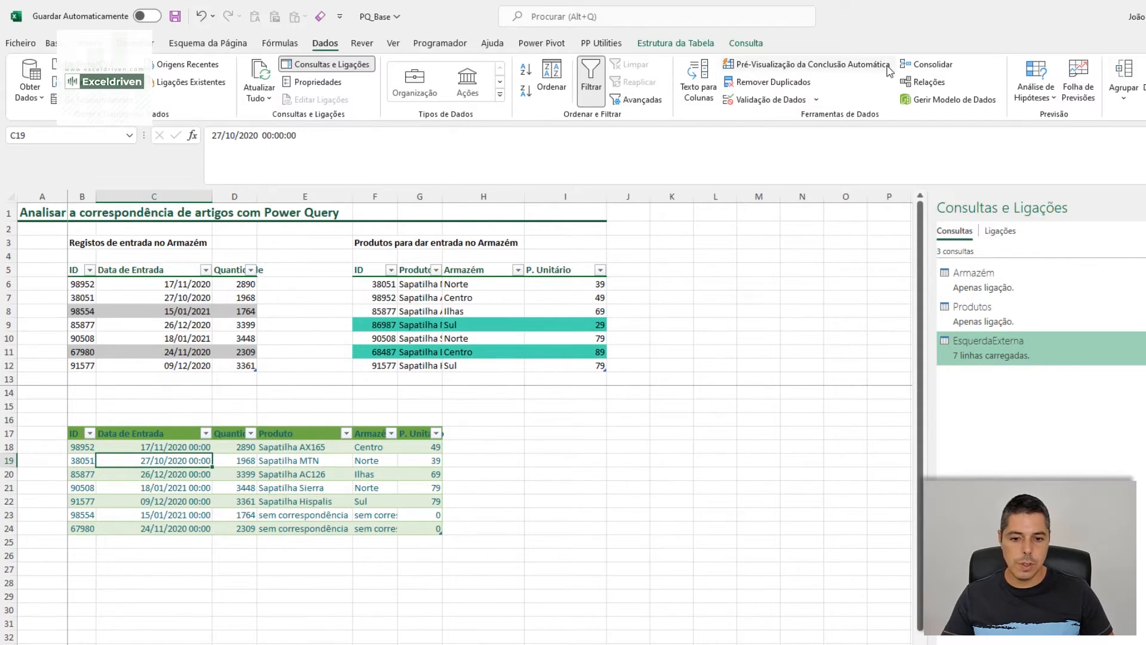
click(746, 44)
click(693, 45)
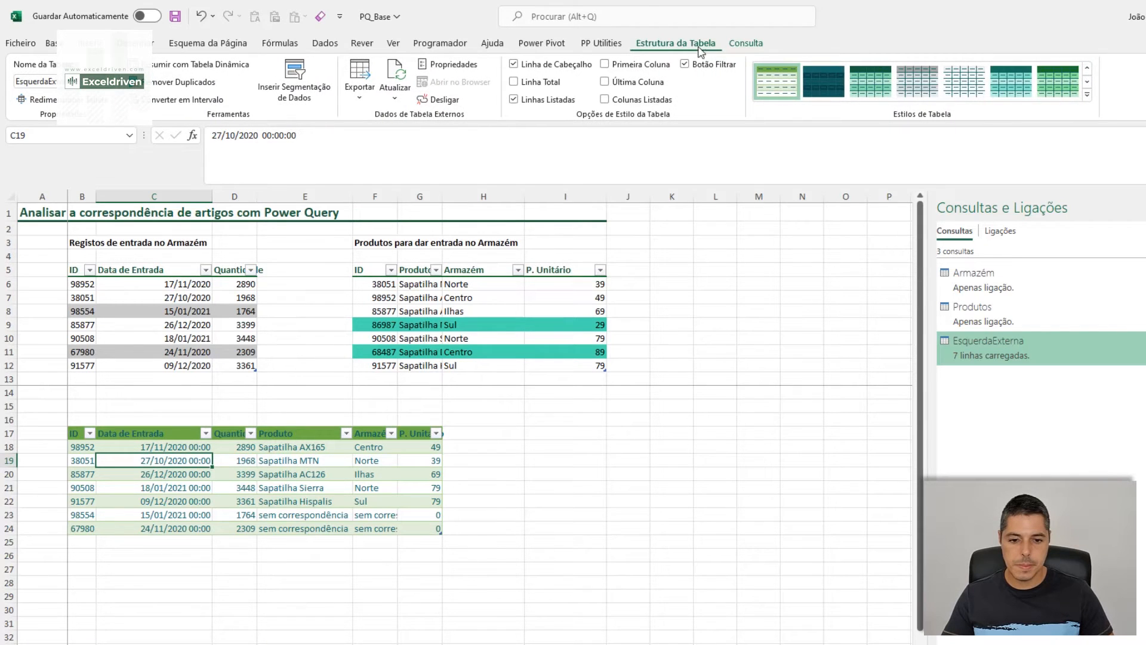
click(1087, 105)
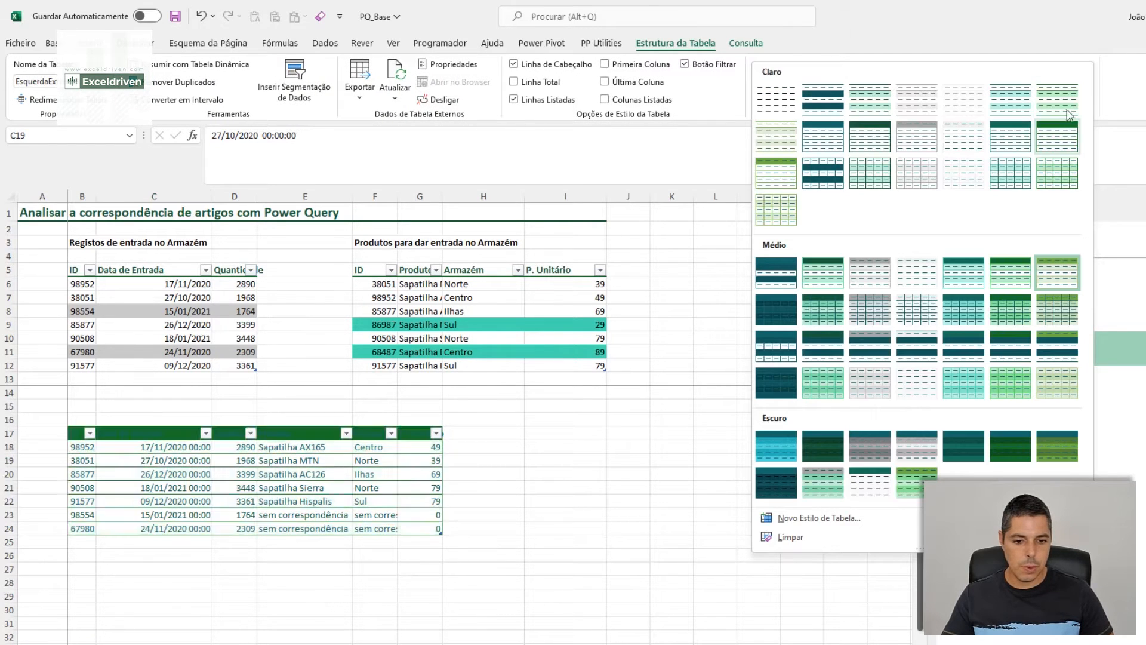
click(1057, 99)
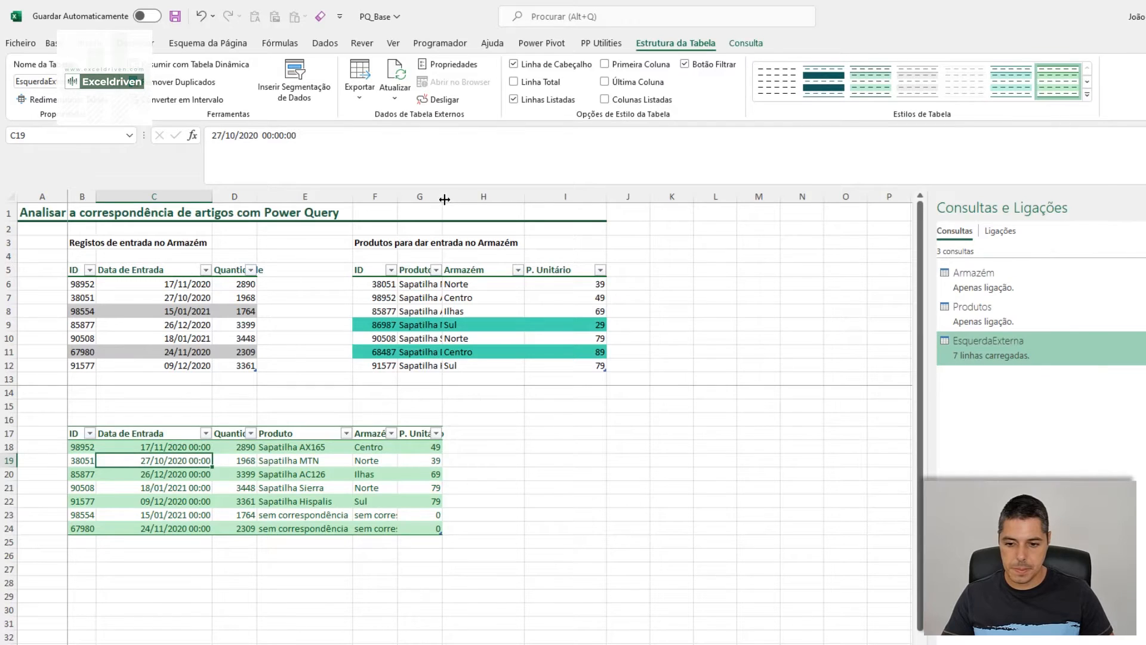
double_click(442, 196)
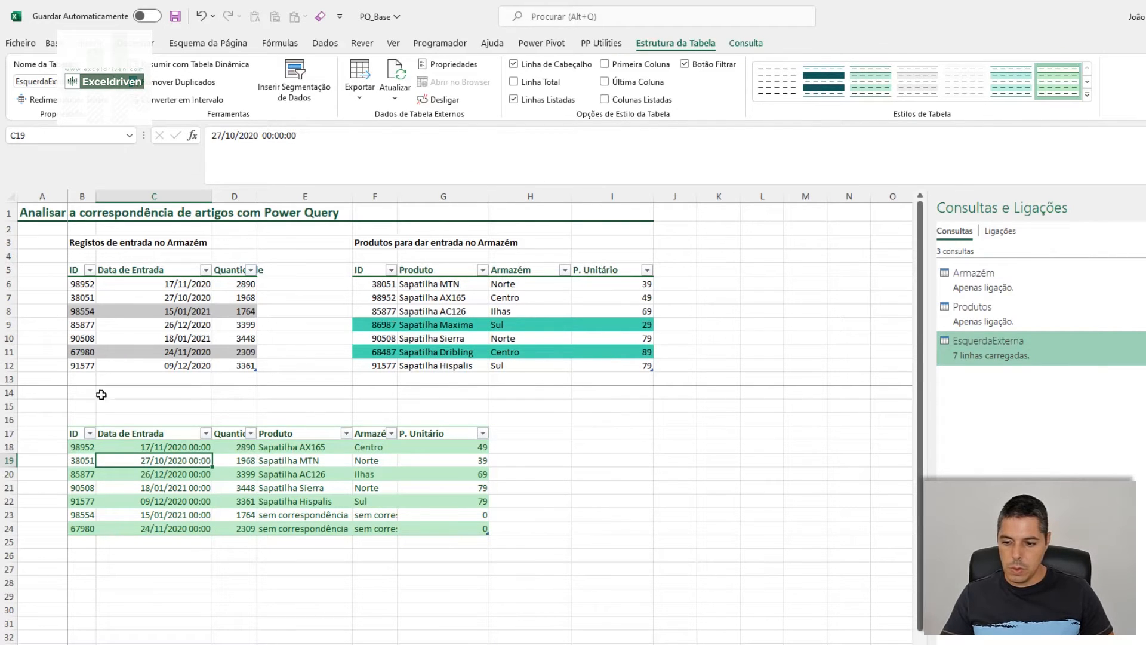
drag(96, 198, 132, 198)
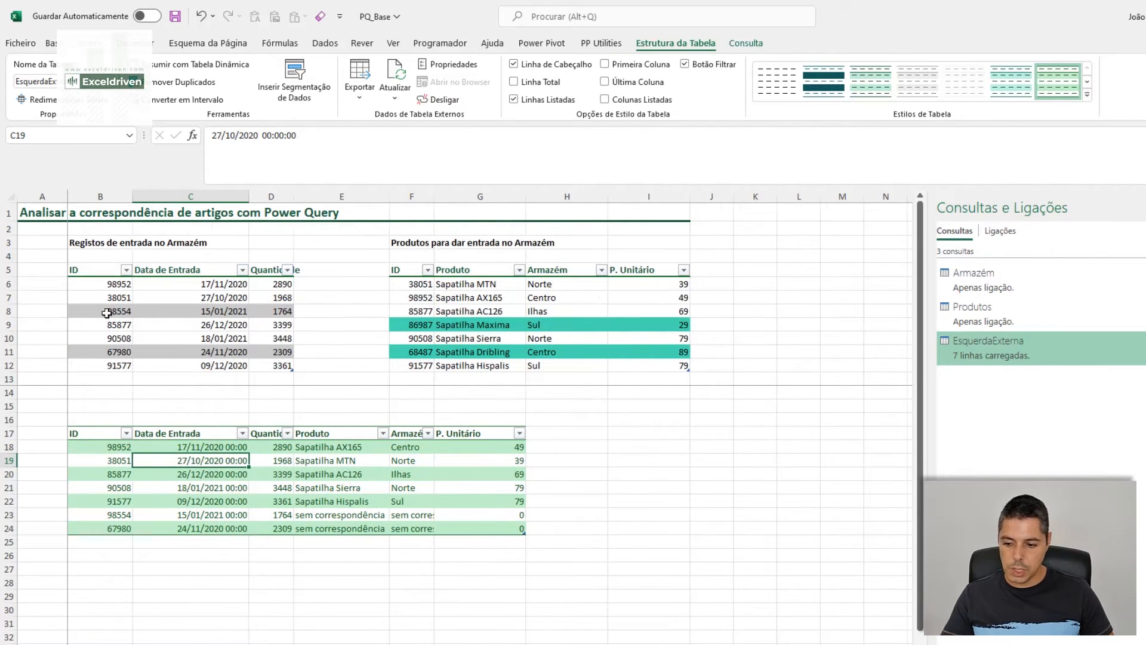
Step: Compare the IDs and product names in the merged table with those in the product source table
drag(100, 447, 105, 531)
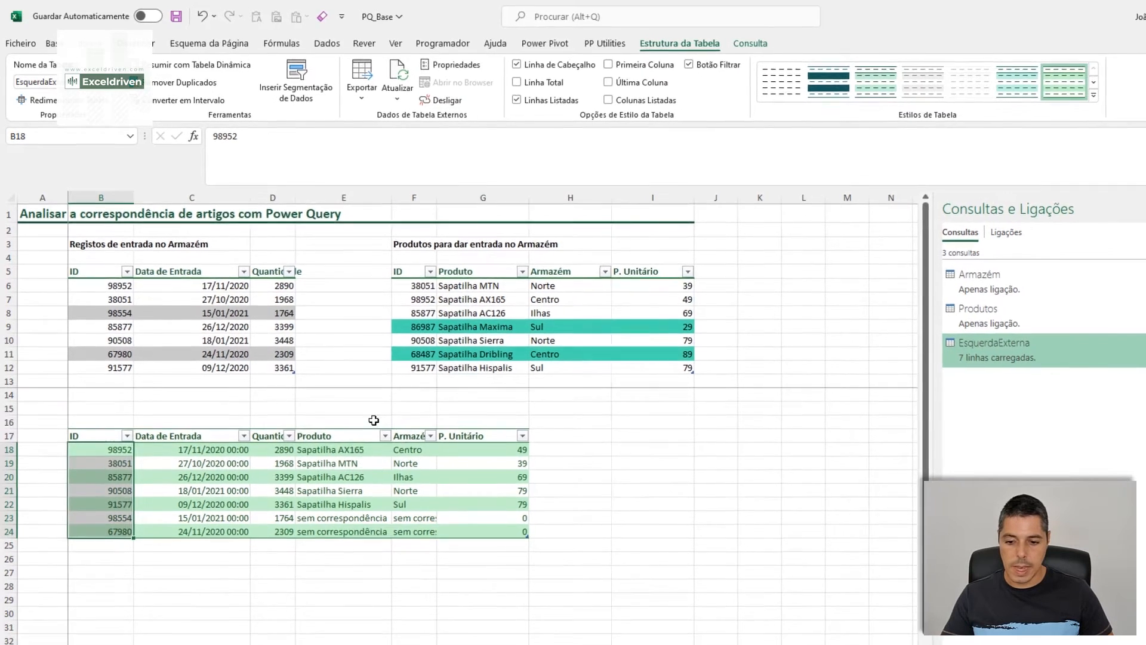
click(515, 299)
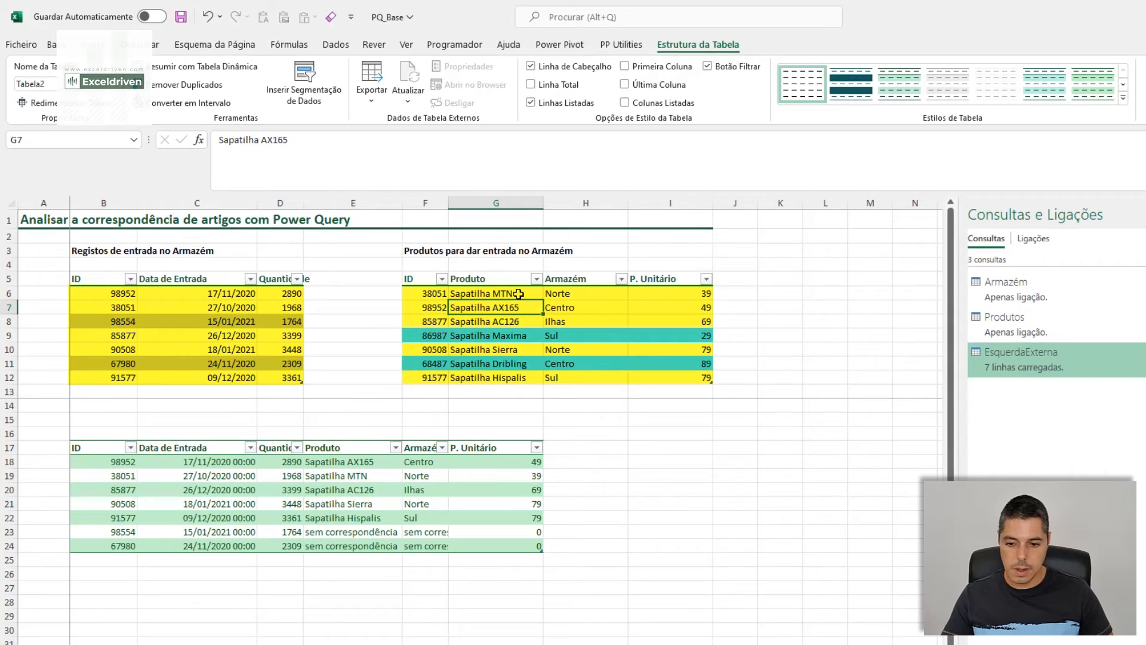
click(389, 488)
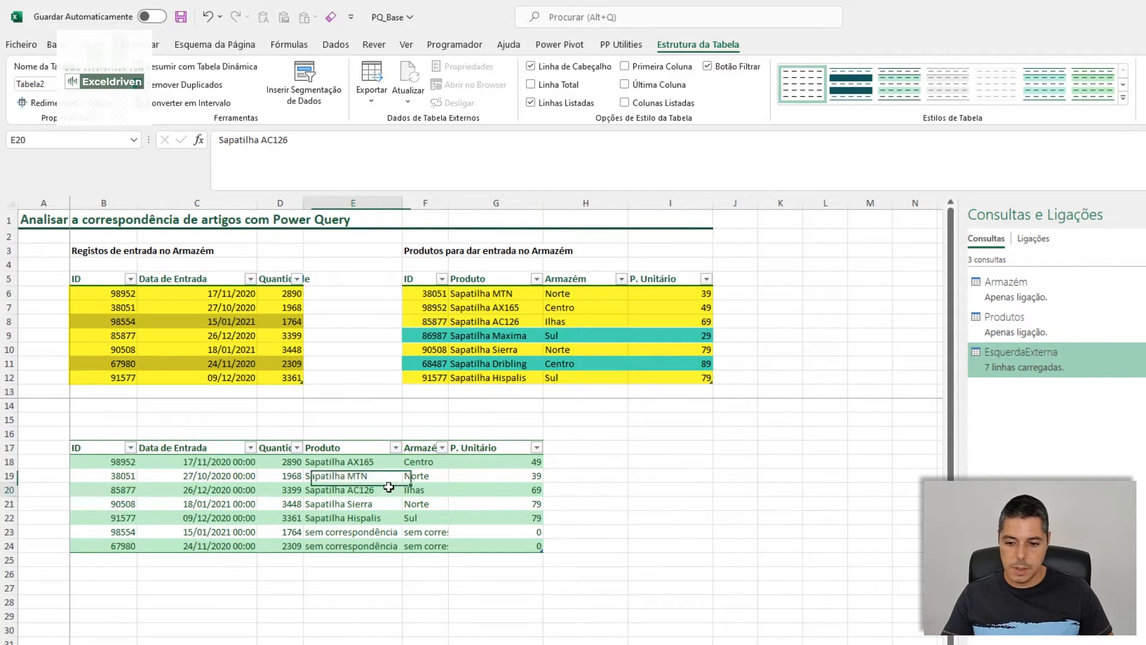
click(501, 323)
click(508, 351)
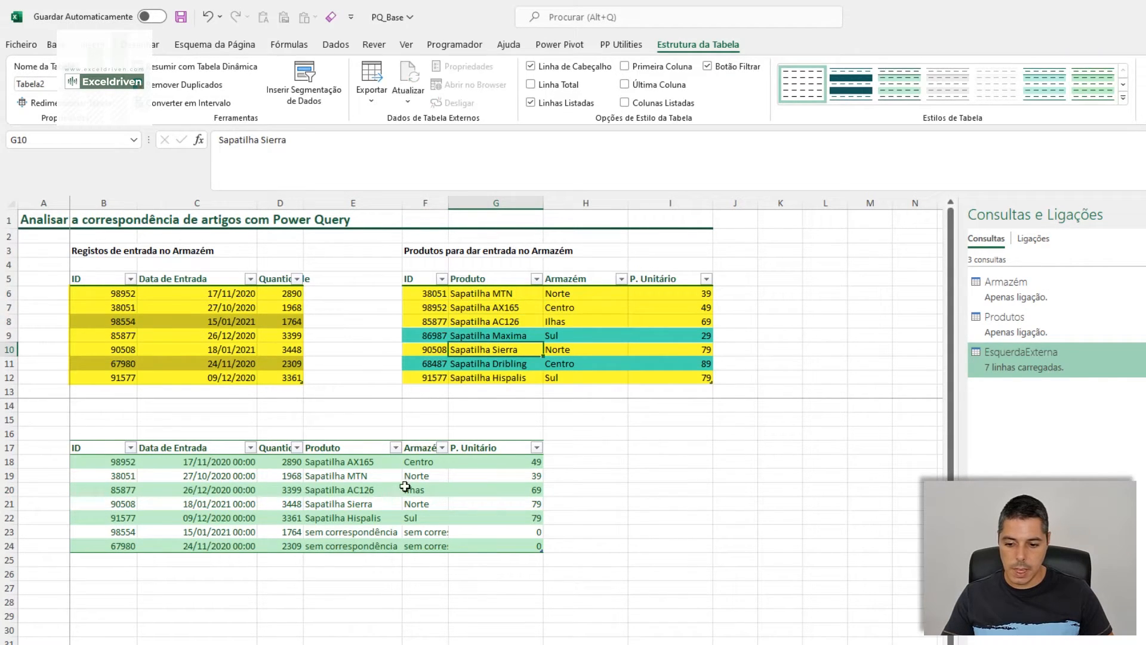
Step: Enter the title "Registos do Armazem sem produtos da tabela de produtos" in B15 and select B15:G15 above the merged table
click(98, 423)
text(Registos do)
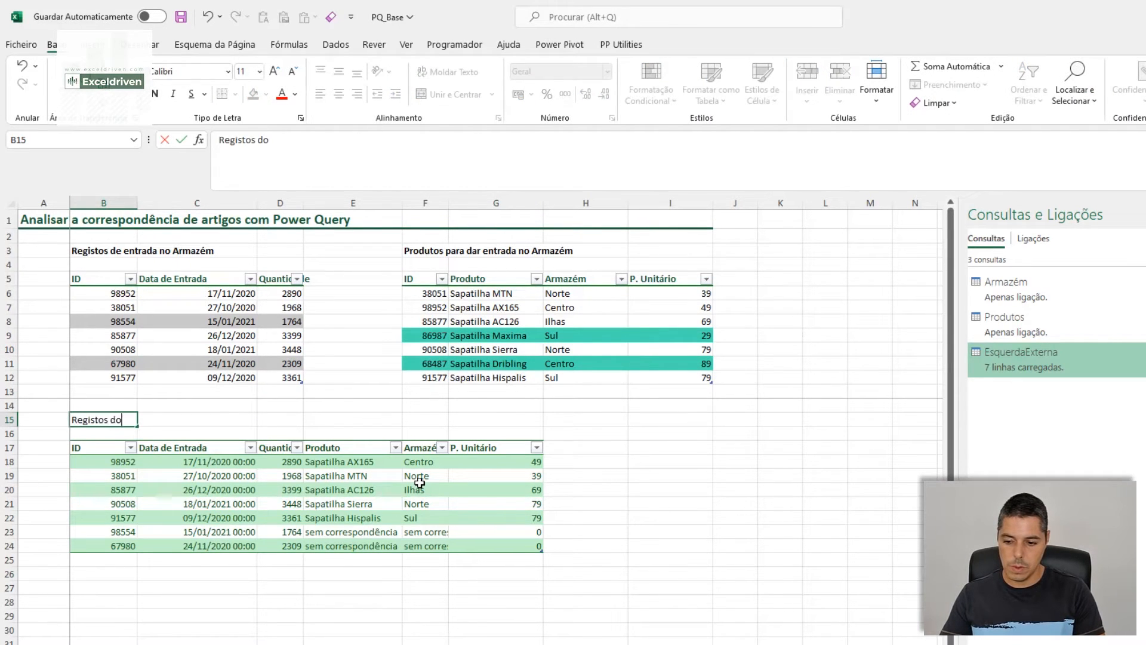
text( Armazem se)
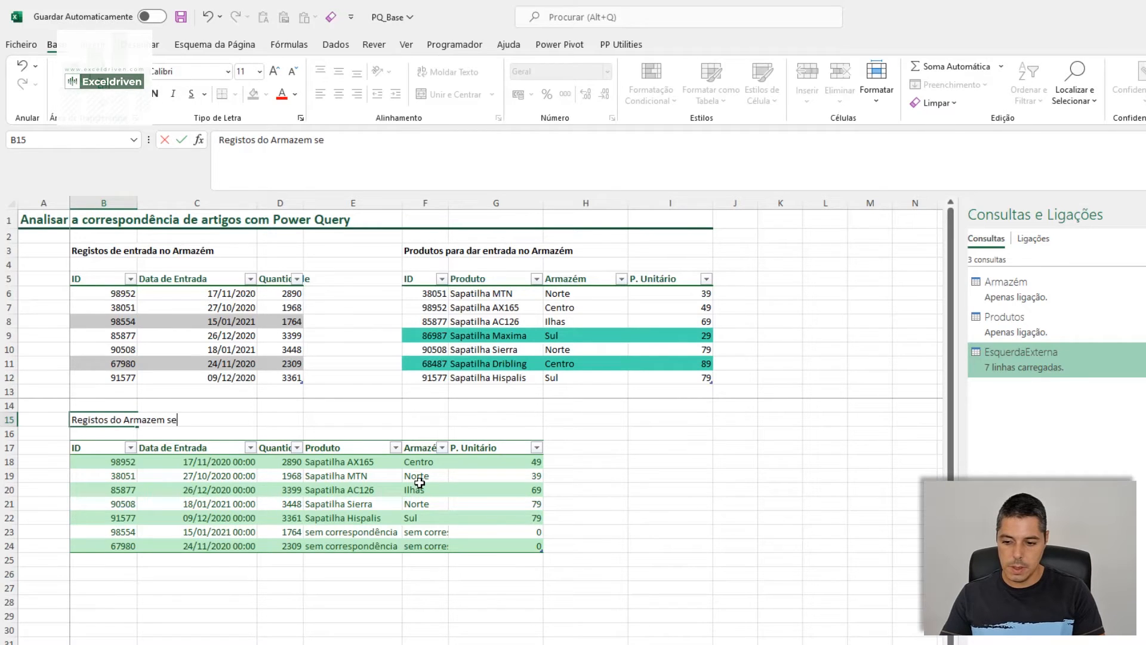
text(m produtos)
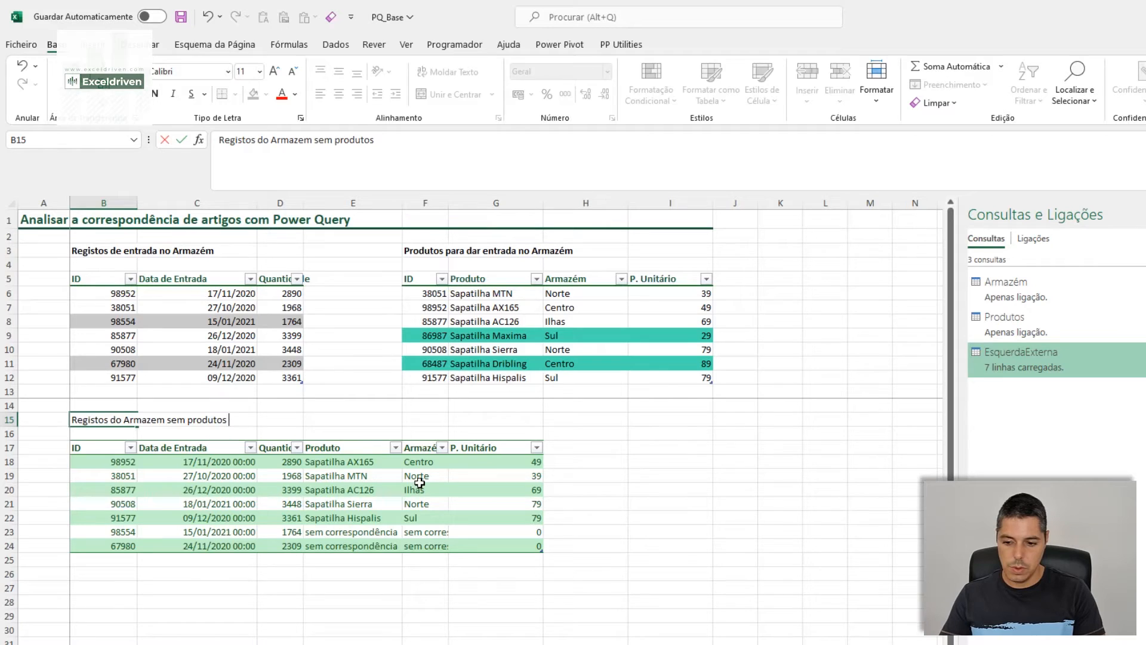
text(da tabela de produtos)
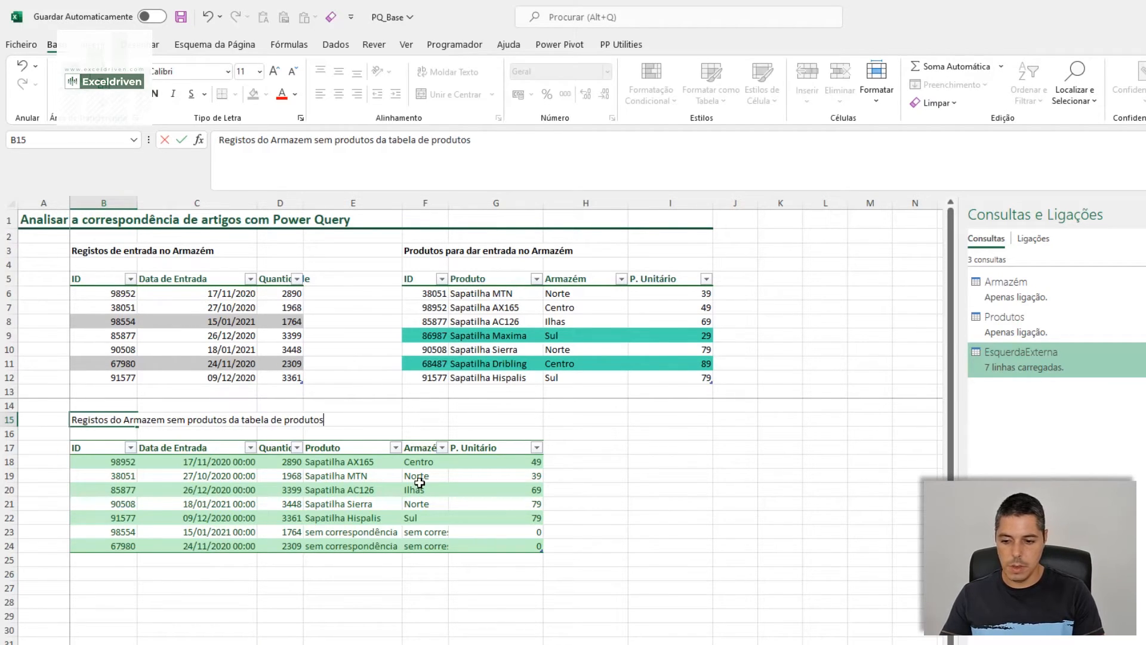
key(Return)
drag(99, 419, 470, 421)
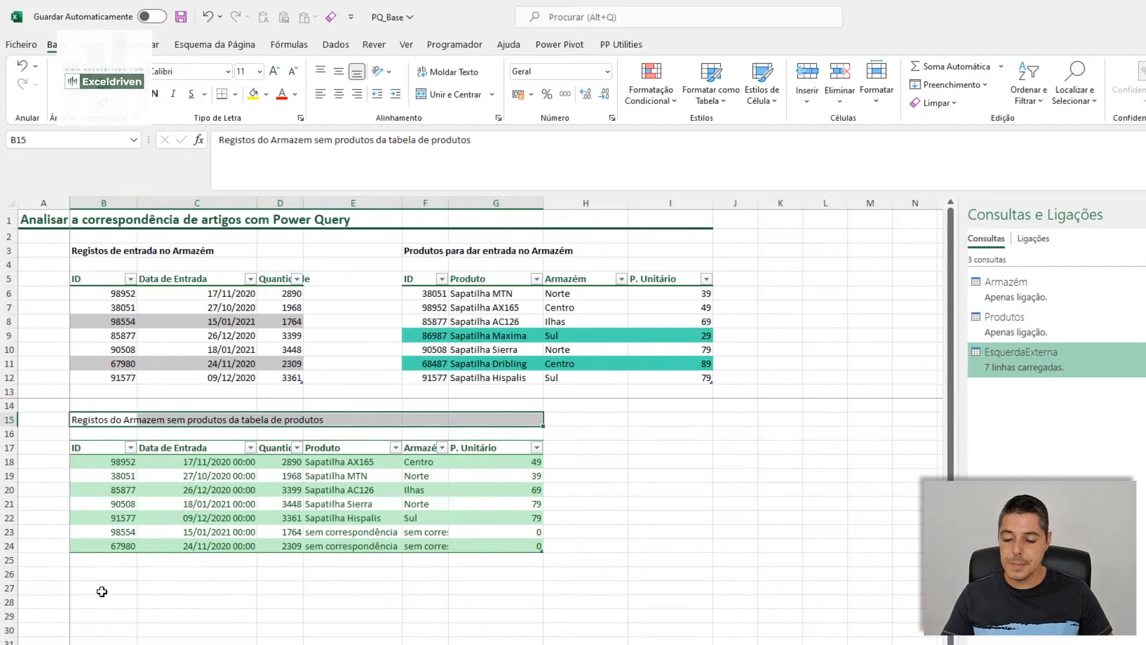
Step: Check the highlighted IDs in B8 and B11 of the warehouse entries, and select empty cell B26 below the merged table
click(97, 575)
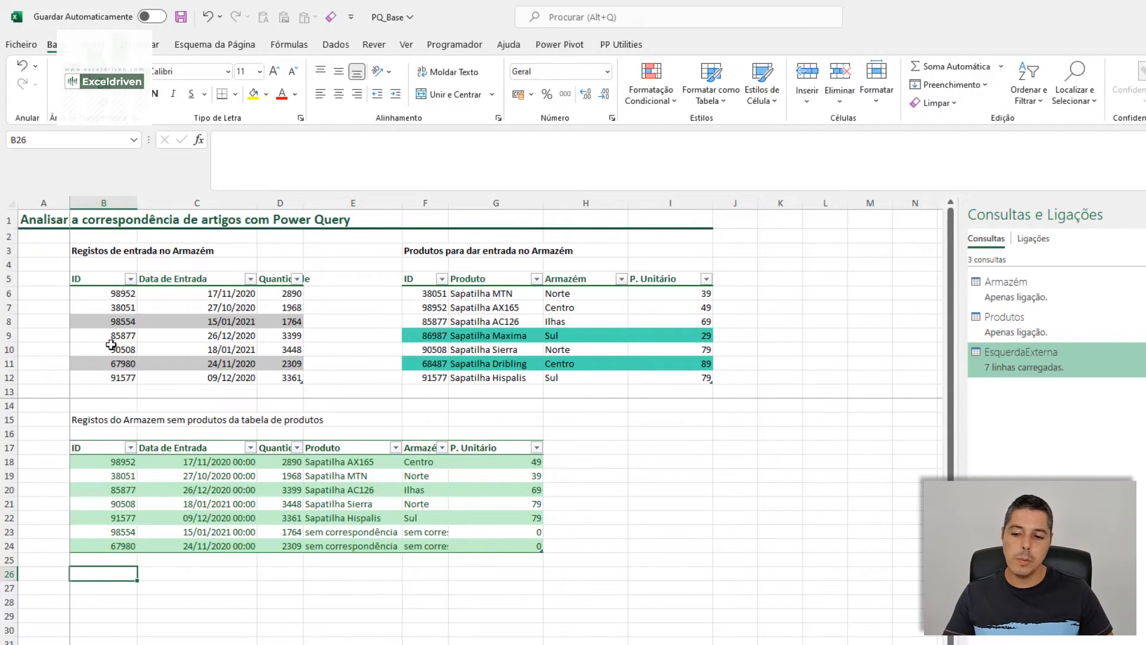
click(114, 323)
click(119, 363)
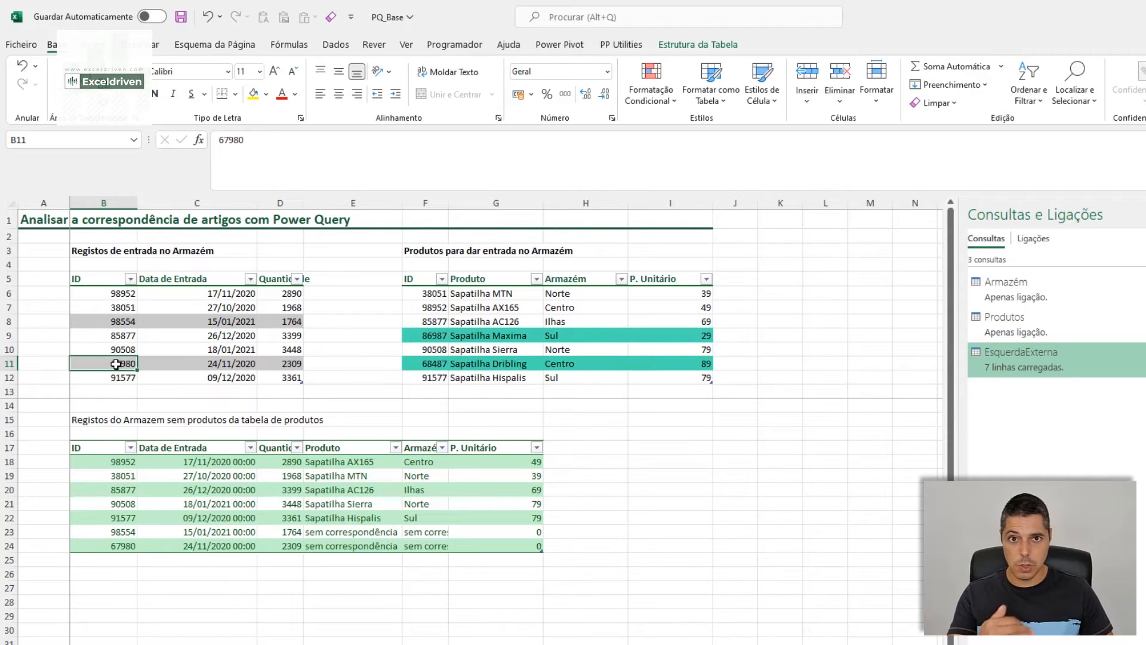
click(108, 575)
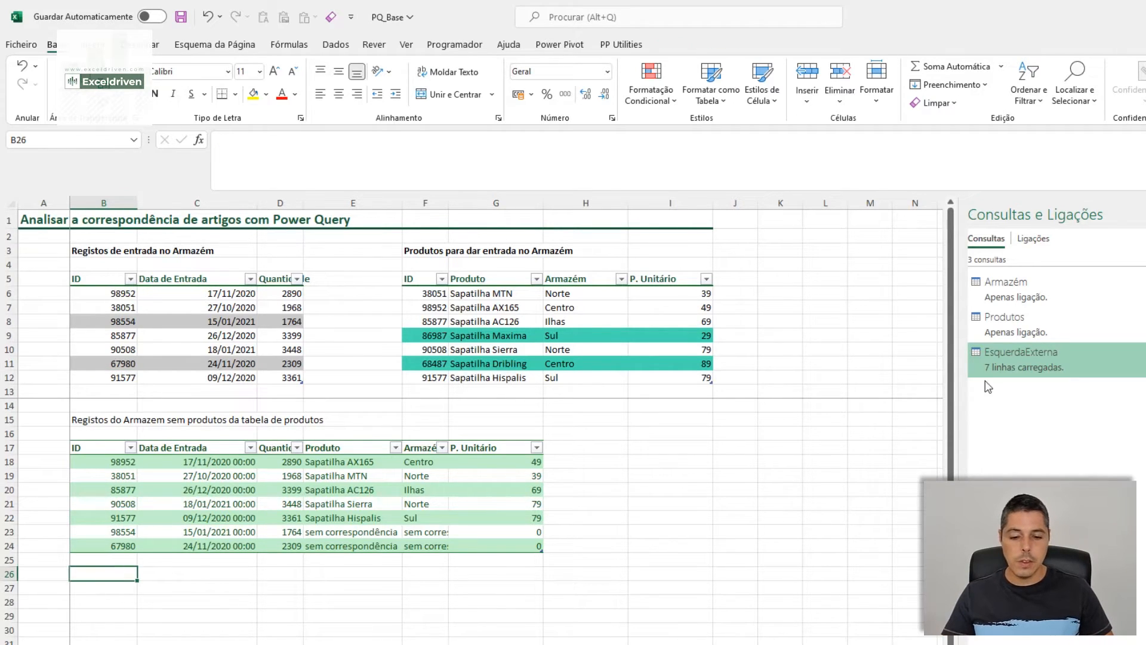
Step: Set up a merge of the Armazém query with the Produtos query, matching both tables on their ID columns
mouse_move(1030, 366)
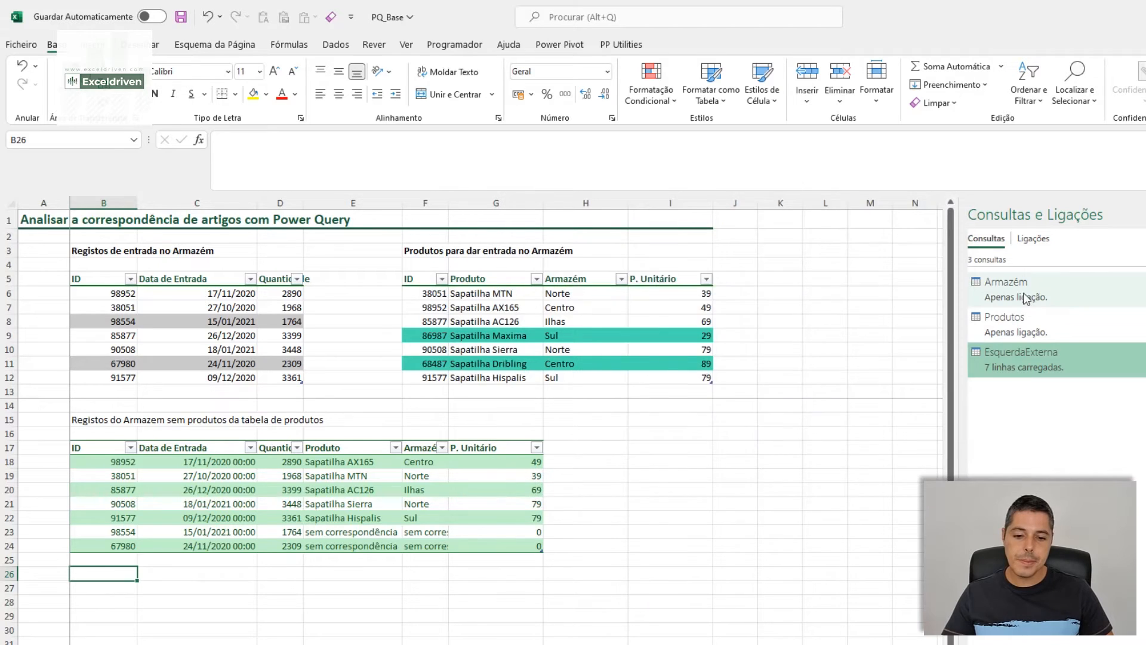
mouse_move(1026, 295)
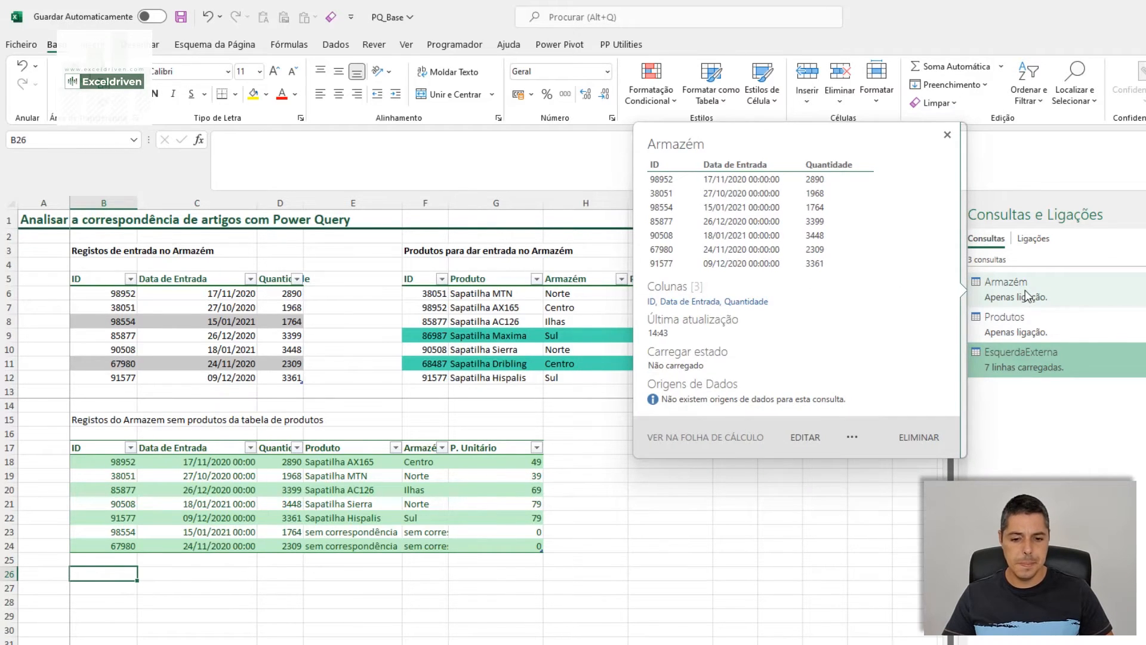
right_click(1026, 289)
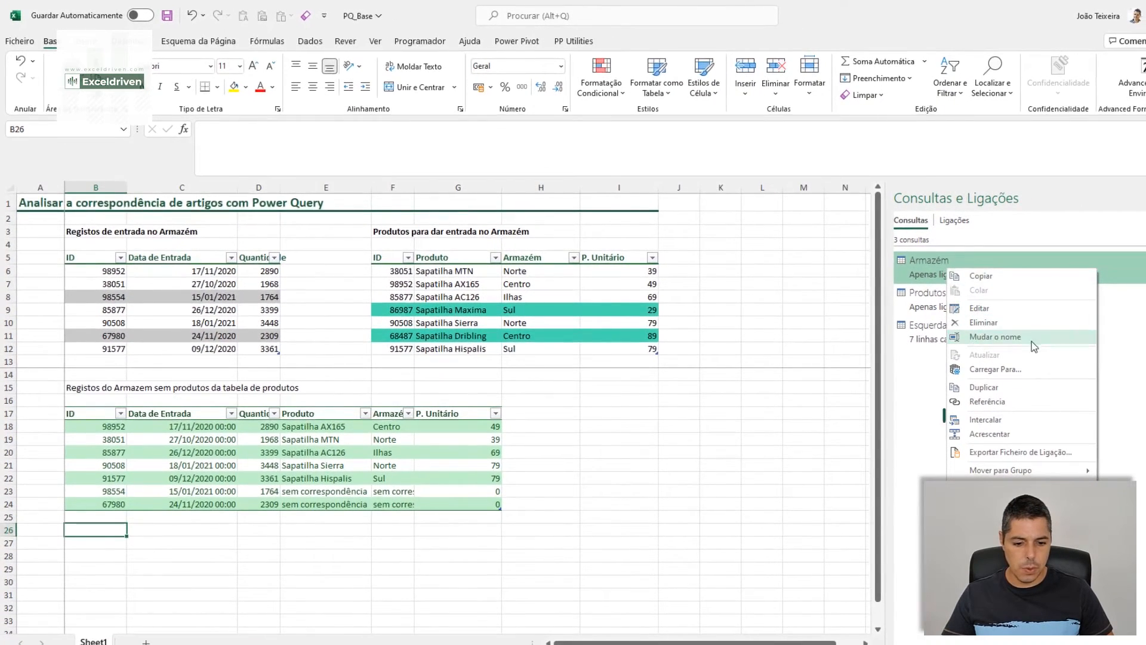
click(1001, 420)
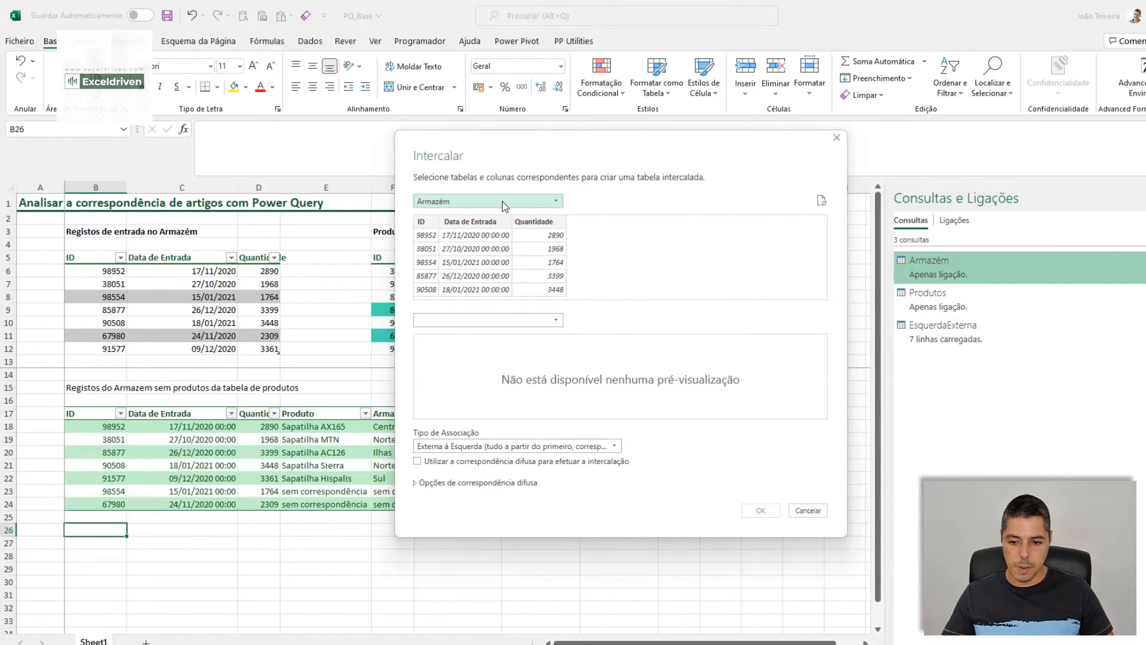
click(494, 316)
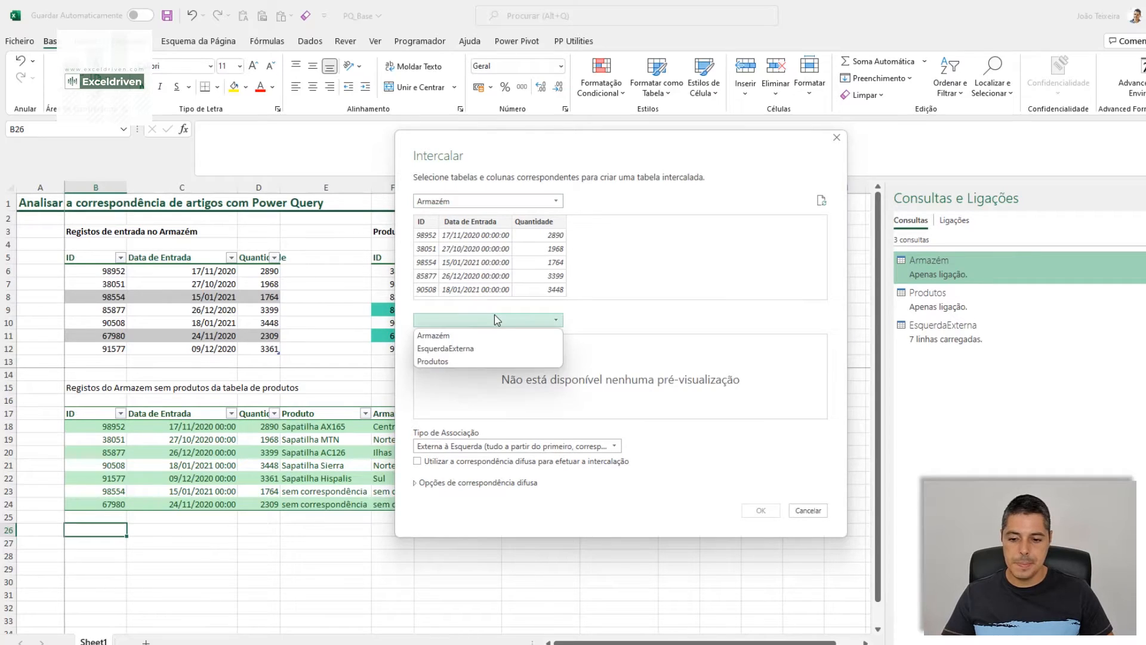
click(462, 362)
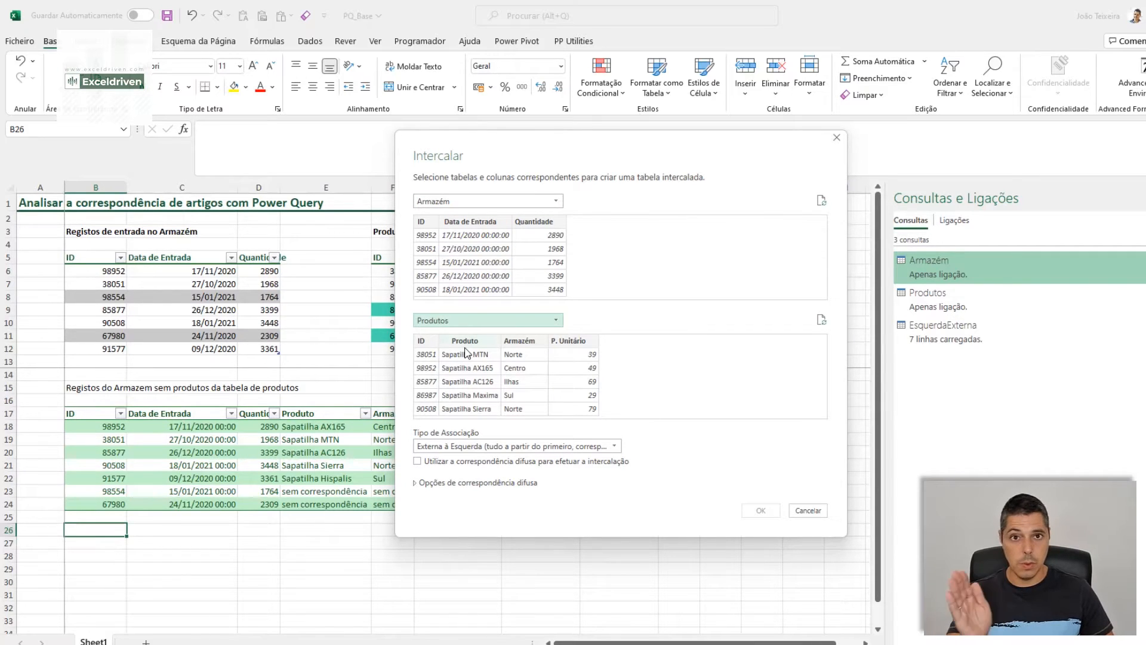
click(431, 222)
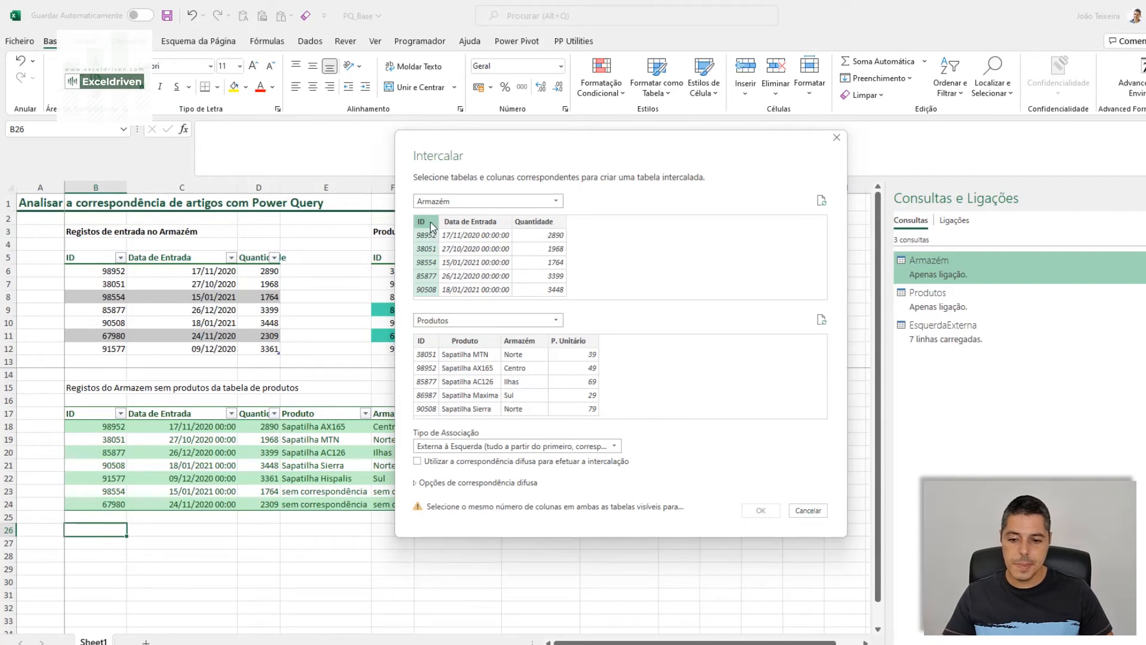
click(428, 340)
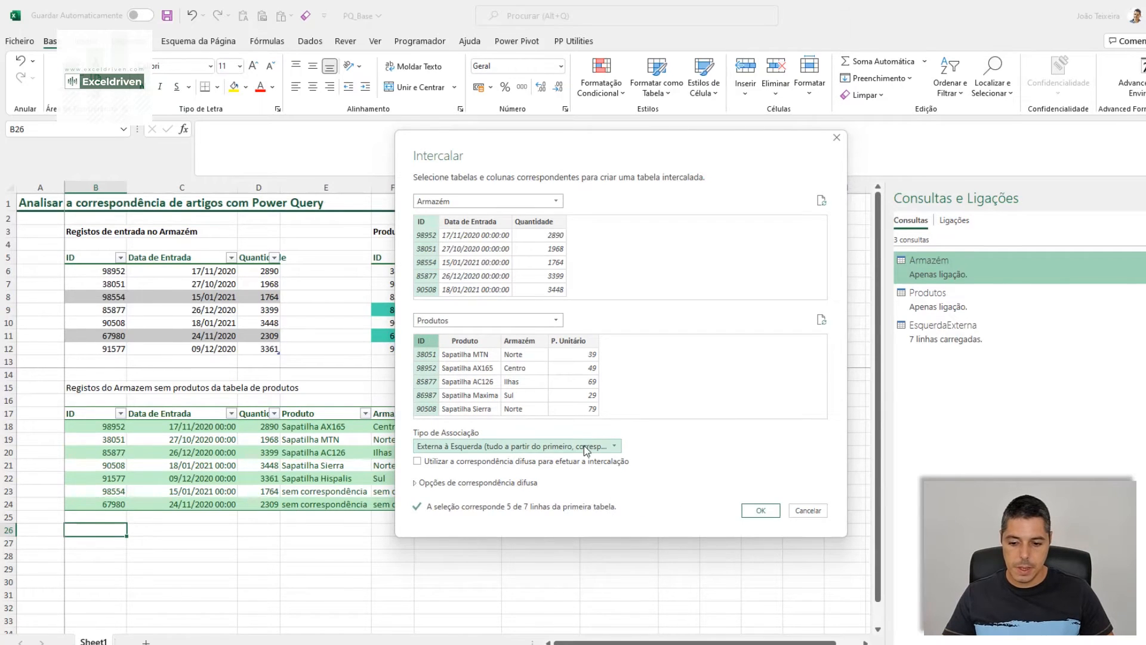
Step: Create the merge with the Externa à Direita (right outer) join type and name the resulting query DireitaExterna
click(584, 445)
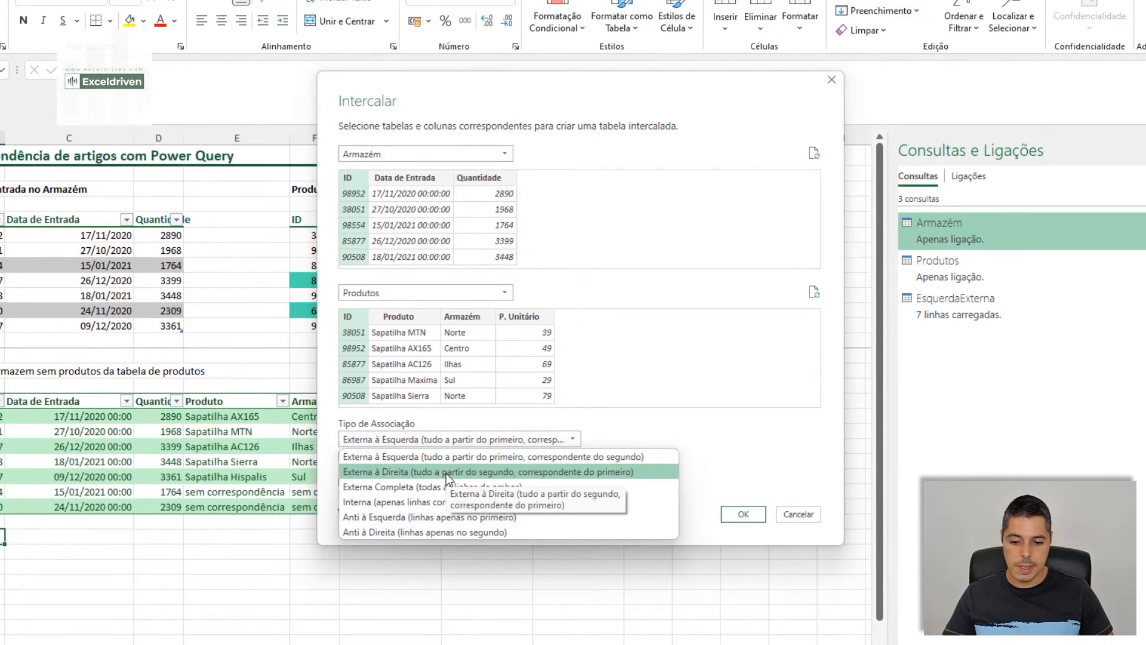
click(446, 474)
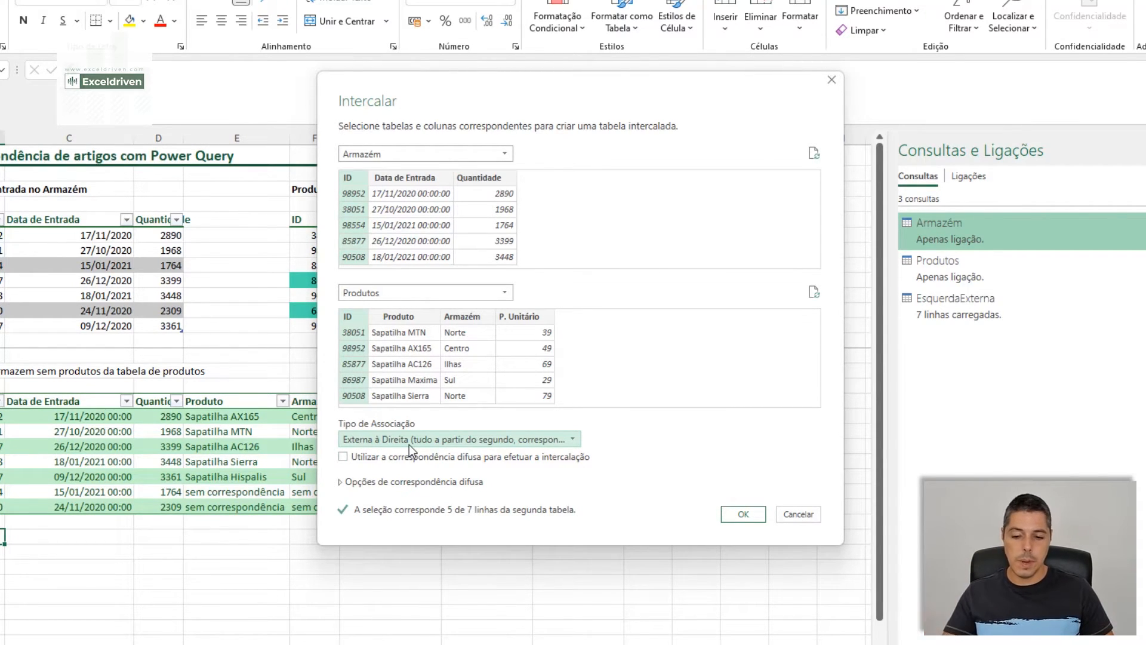
click(743, 514)
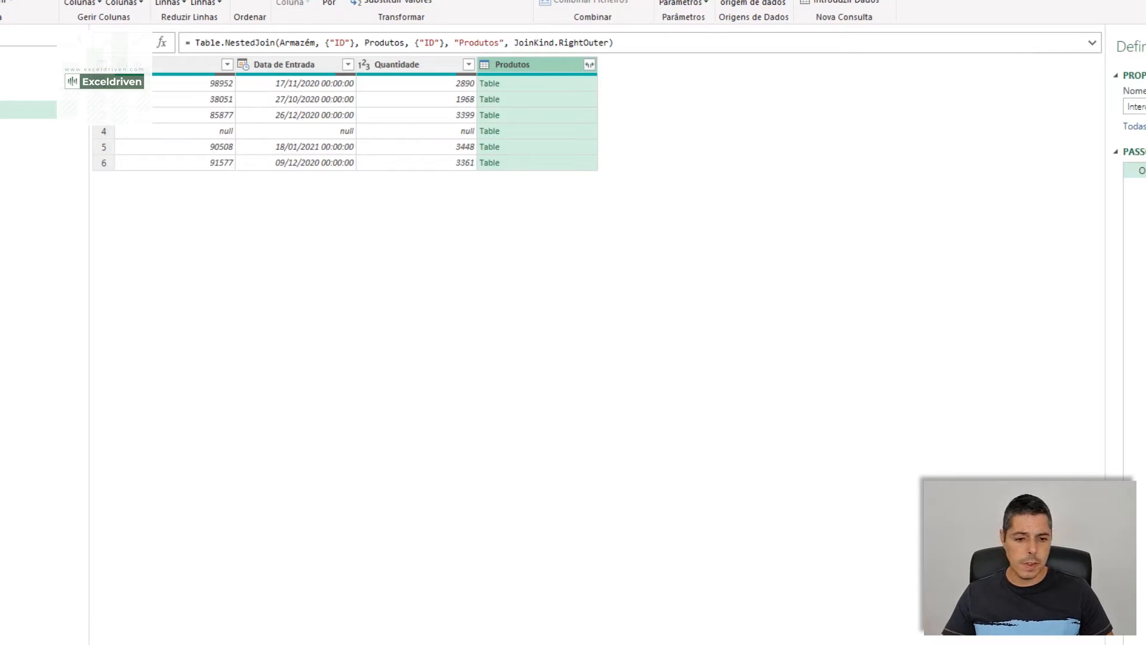
text(DireitaEx)
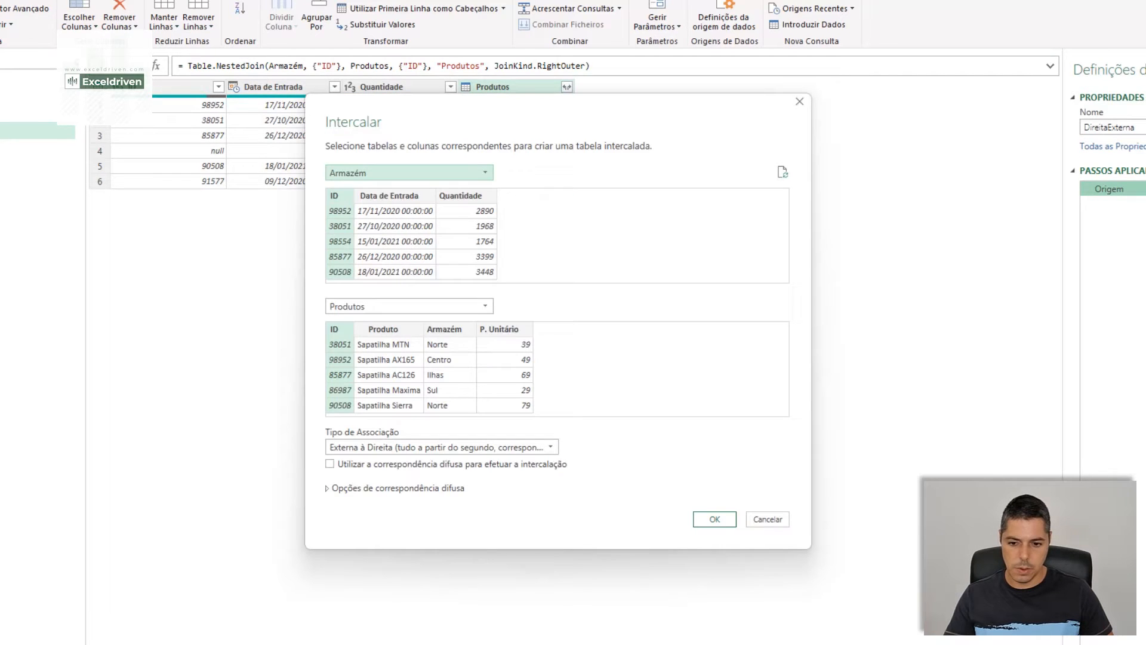
click(767, 519)
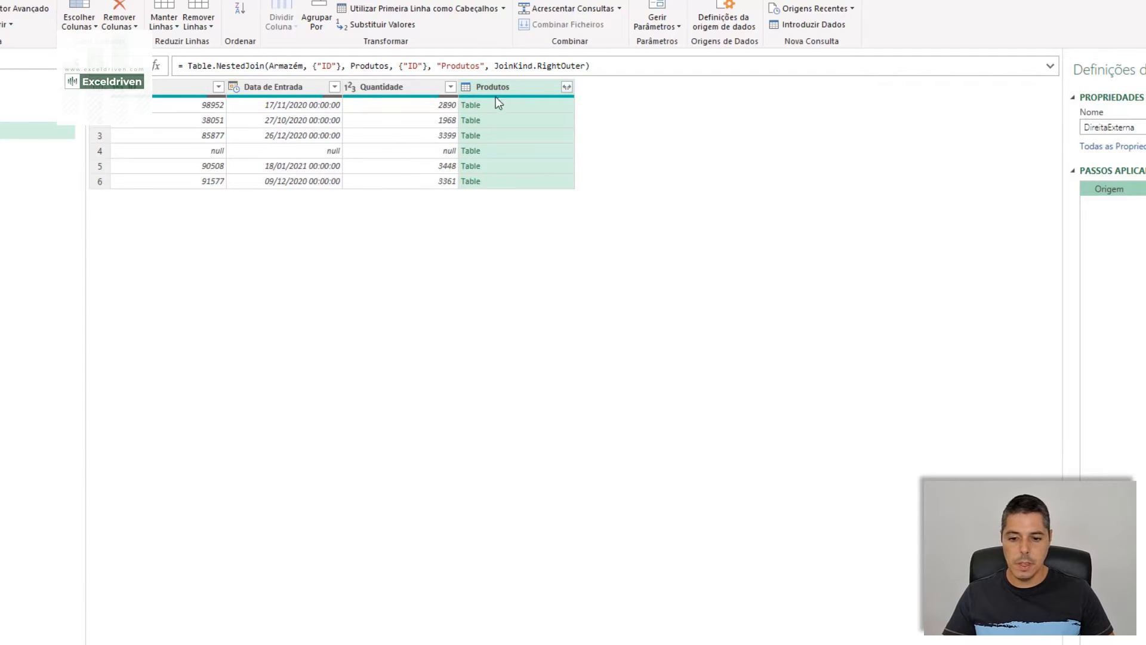
Step: Expand the Produtos column to only Produto, Armazém and P. Unitário, without the original column name as prefix
click(566, 87)
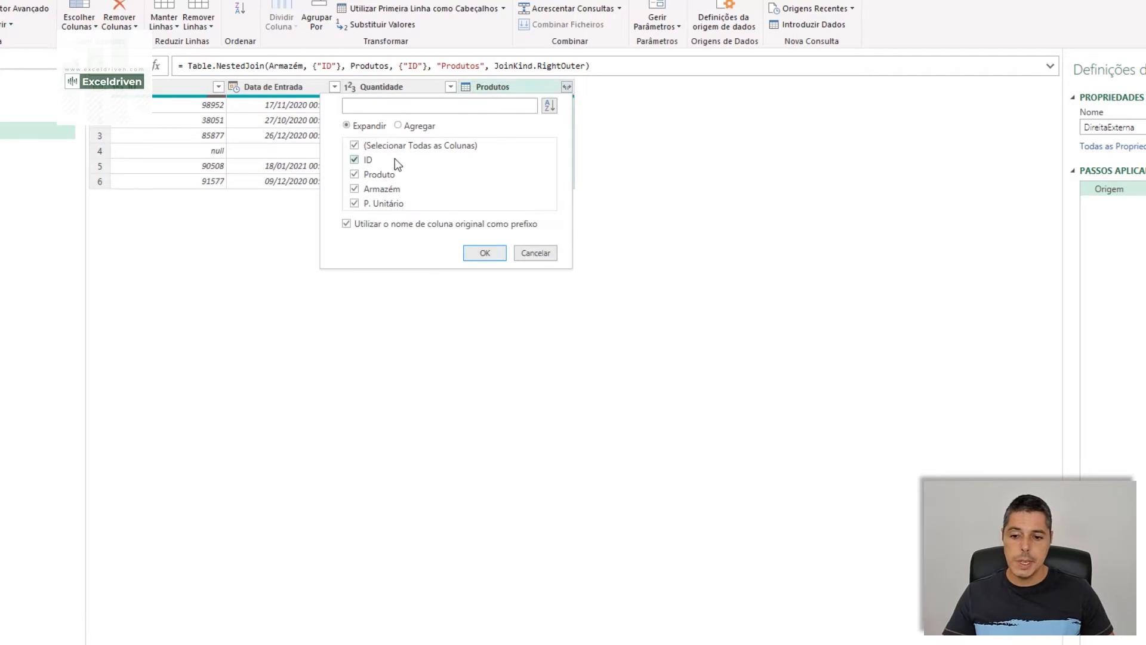
click(367, 146)
click(354, 174)
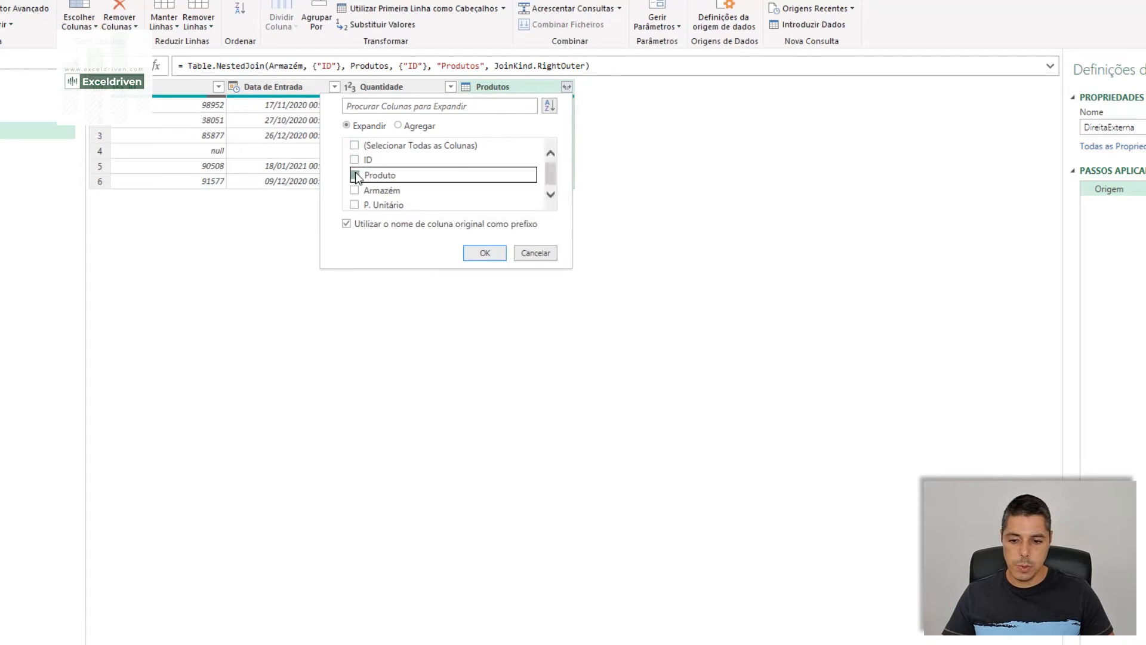
click(354, 189)
click(354, 203)
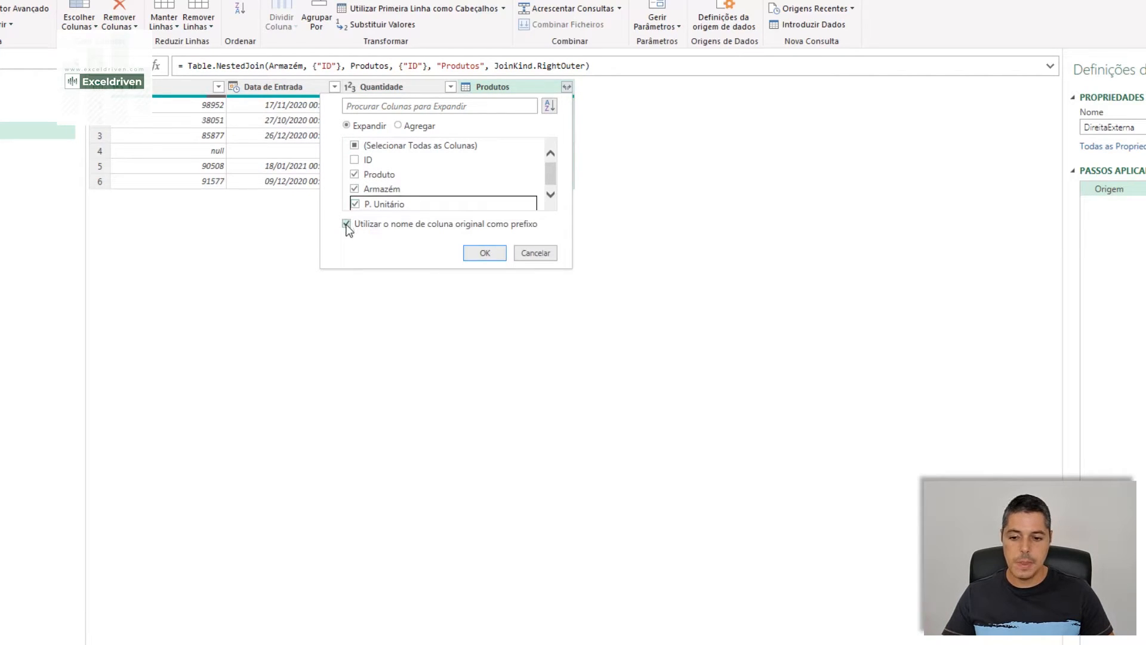
click(347, 224)
click(481, 254)
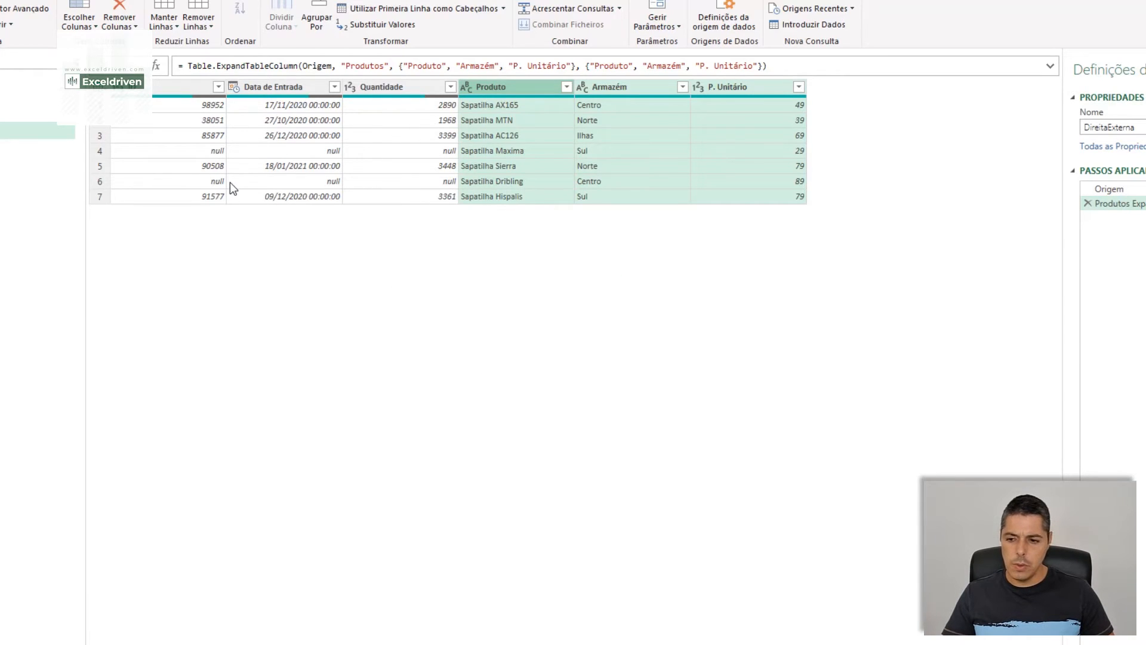
Step: Replace null with "sem armazém" in the ID, Data de Entrada and Quantidade columns
click(185, 90)
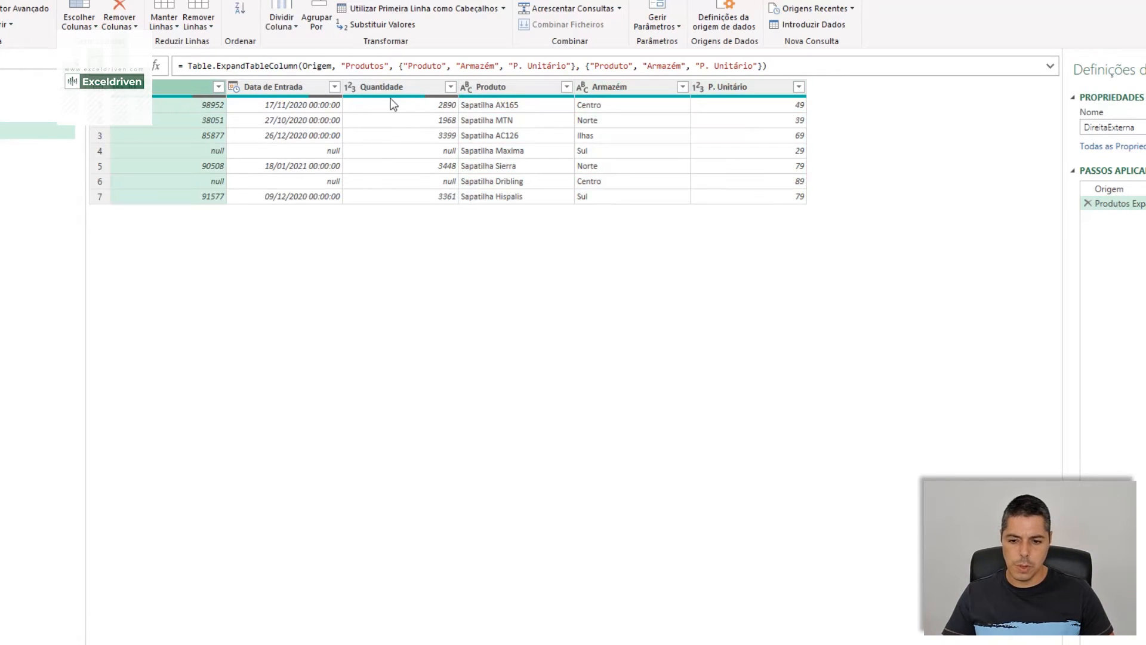
shift+click(402, 87)
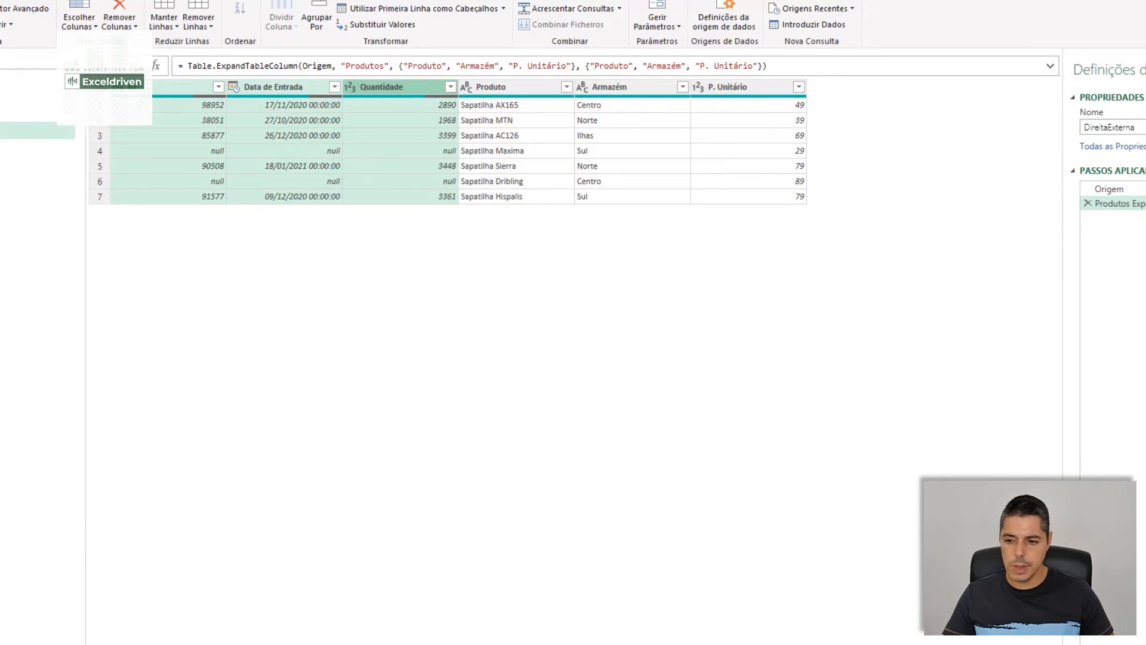
click(103, 24)
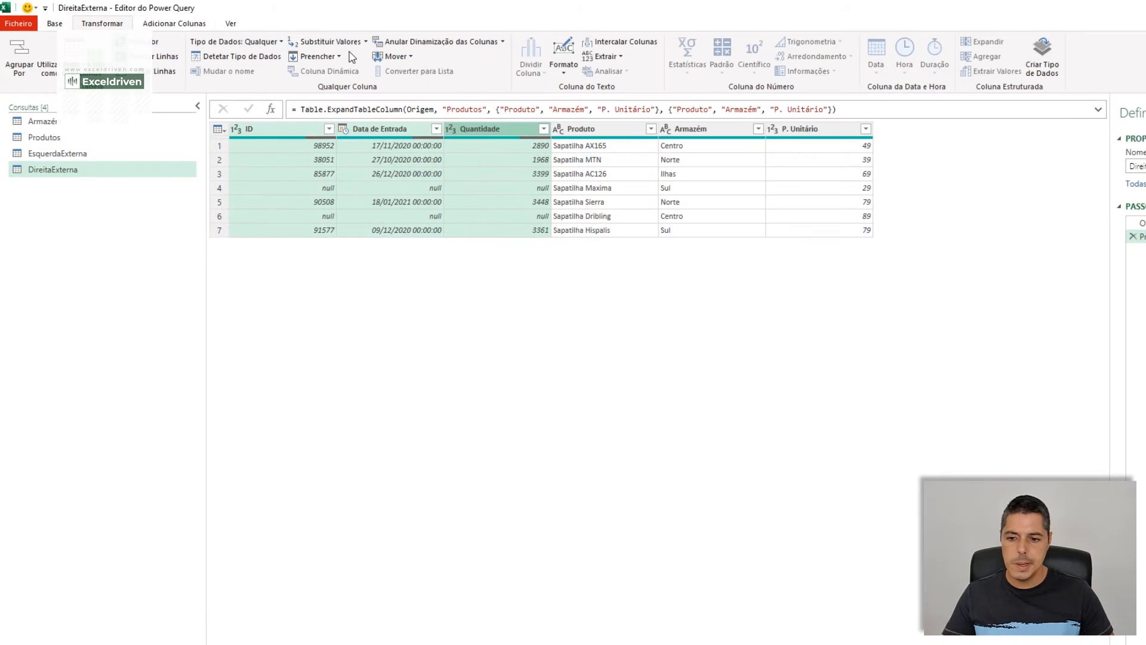
click(365, 43)
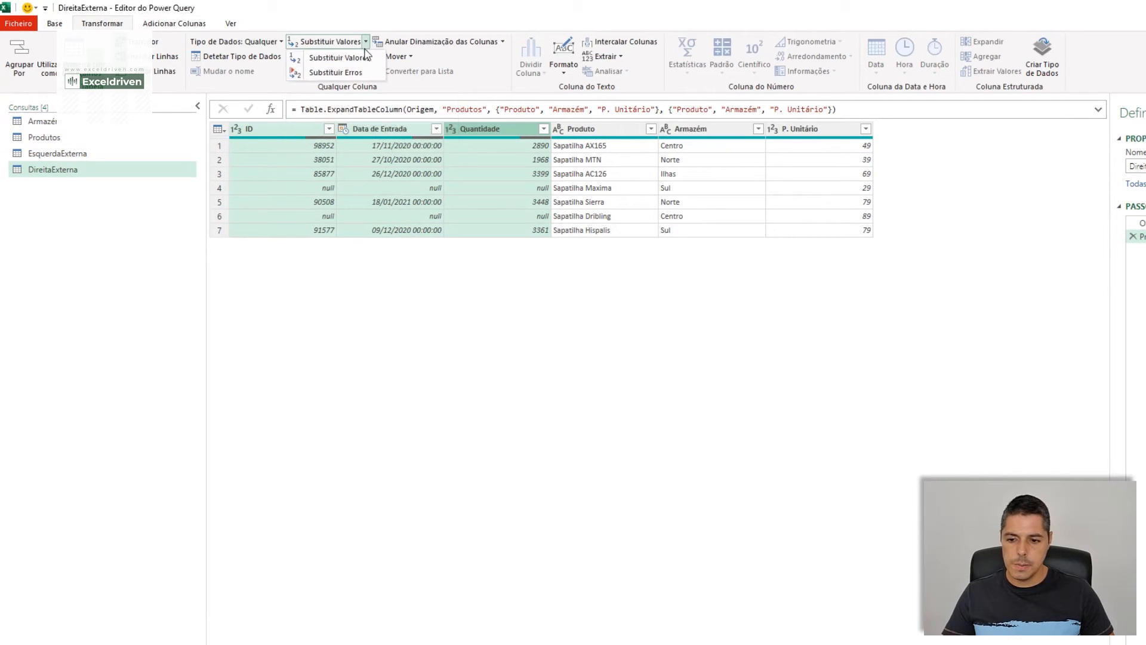
click(366, 60)
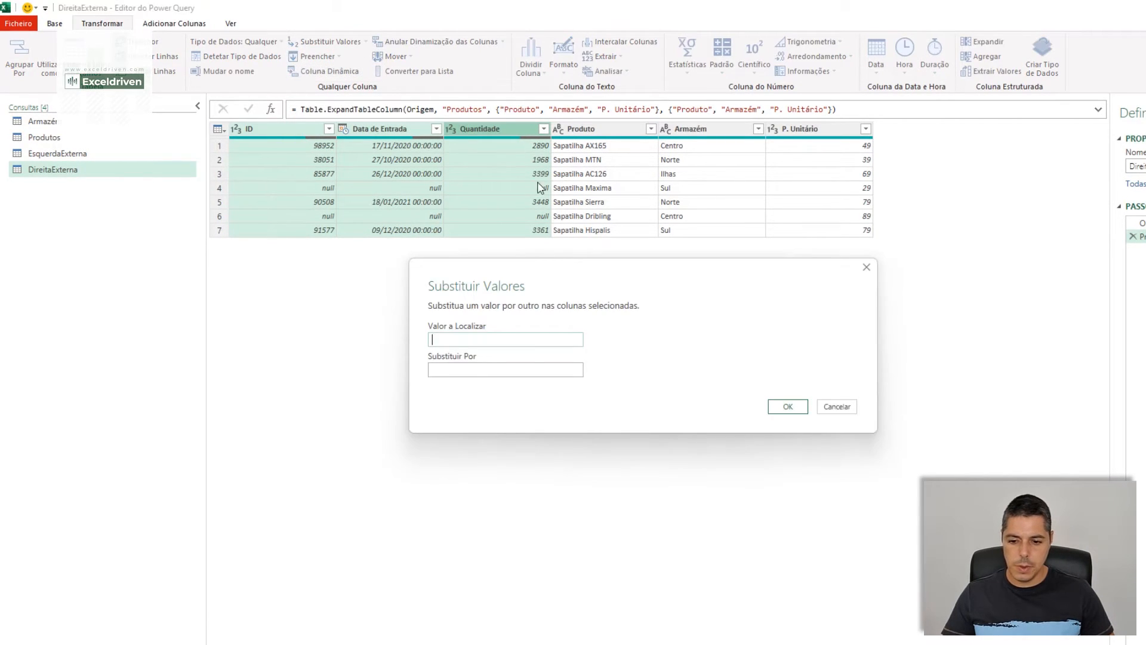
text(null)
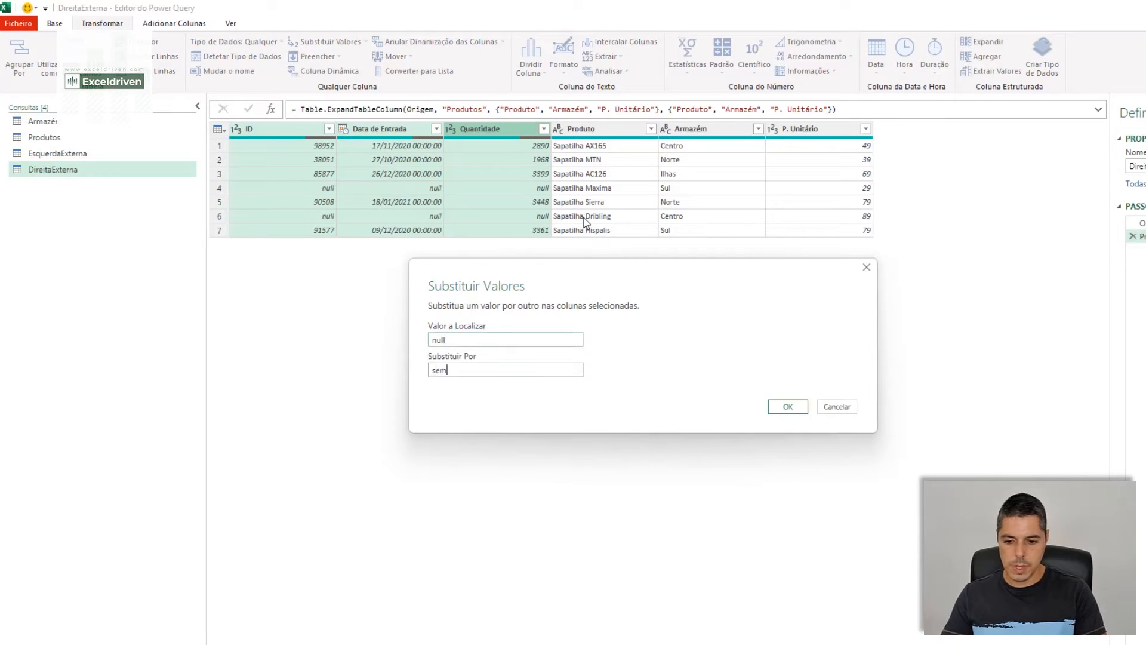
text(sem armazem)
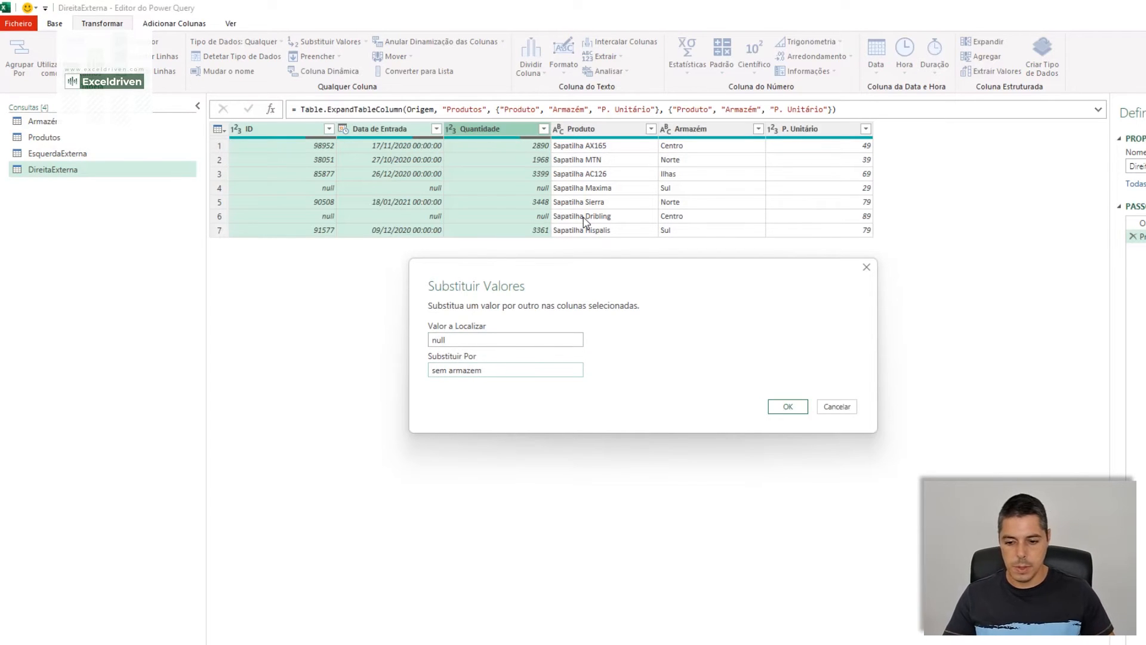
key(BackSpace)
key(BackSpace)
text(ém)
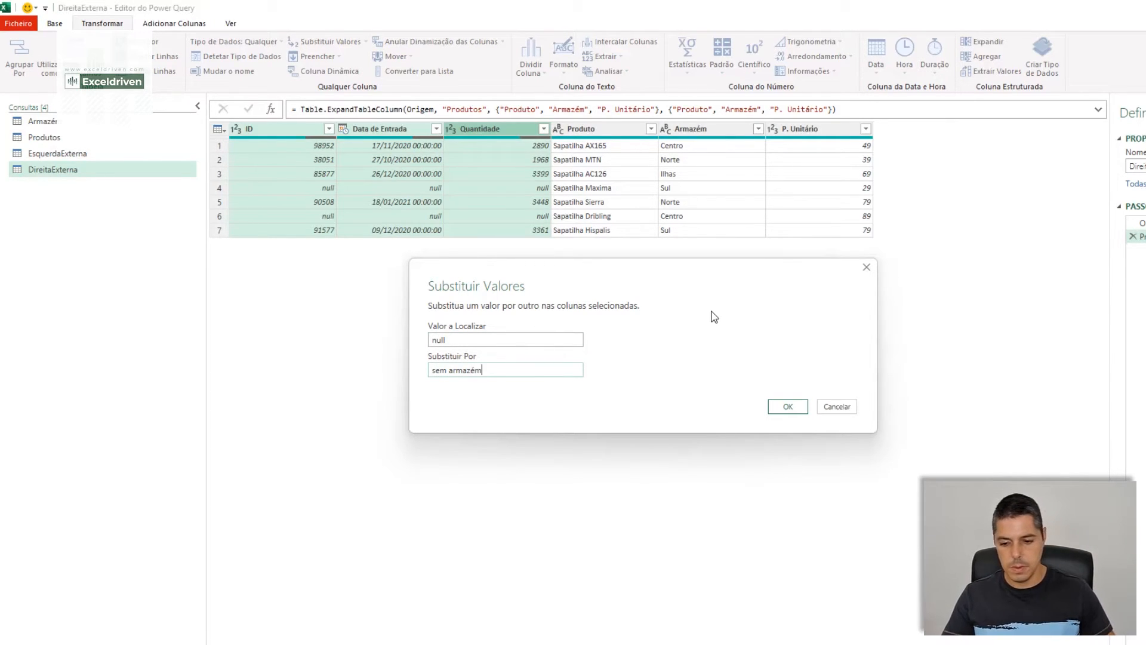
click(789, 407)
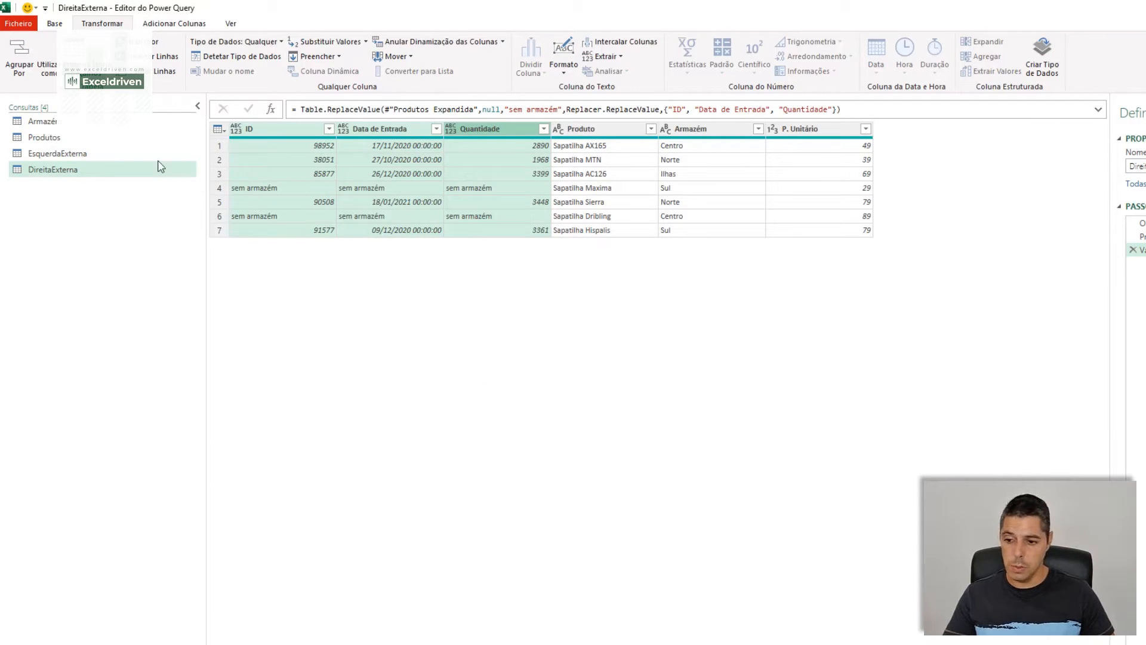
Step: Close the query editor and load DireitaExterna as a table in the existing worksheet at cell B28
click(54, 24)
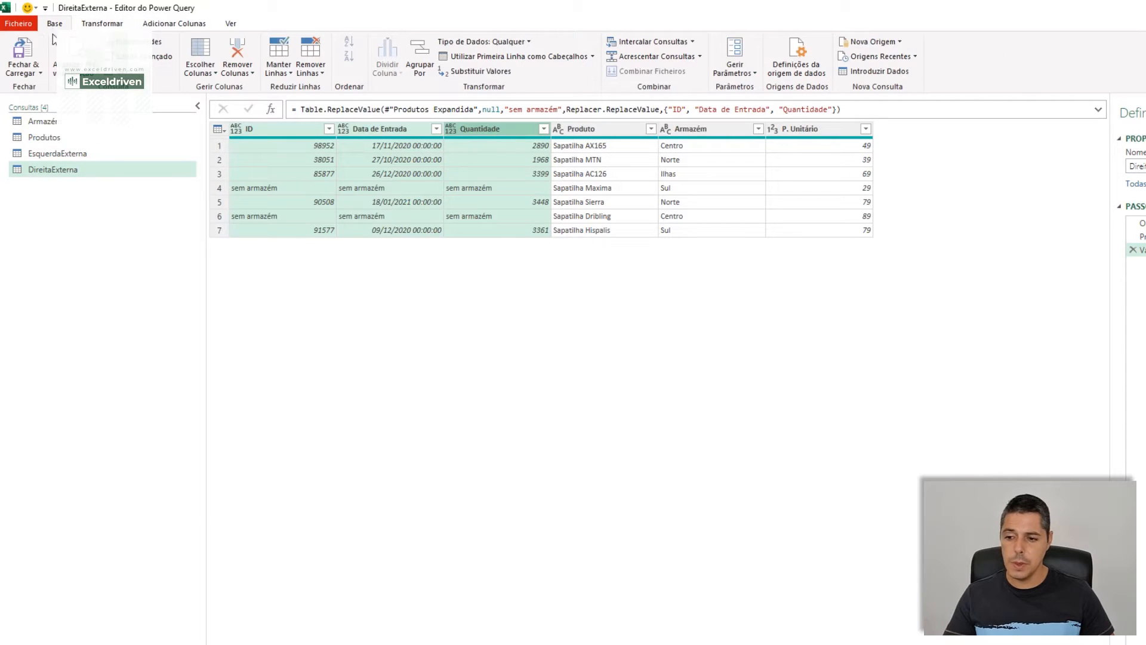
click(31, 75)
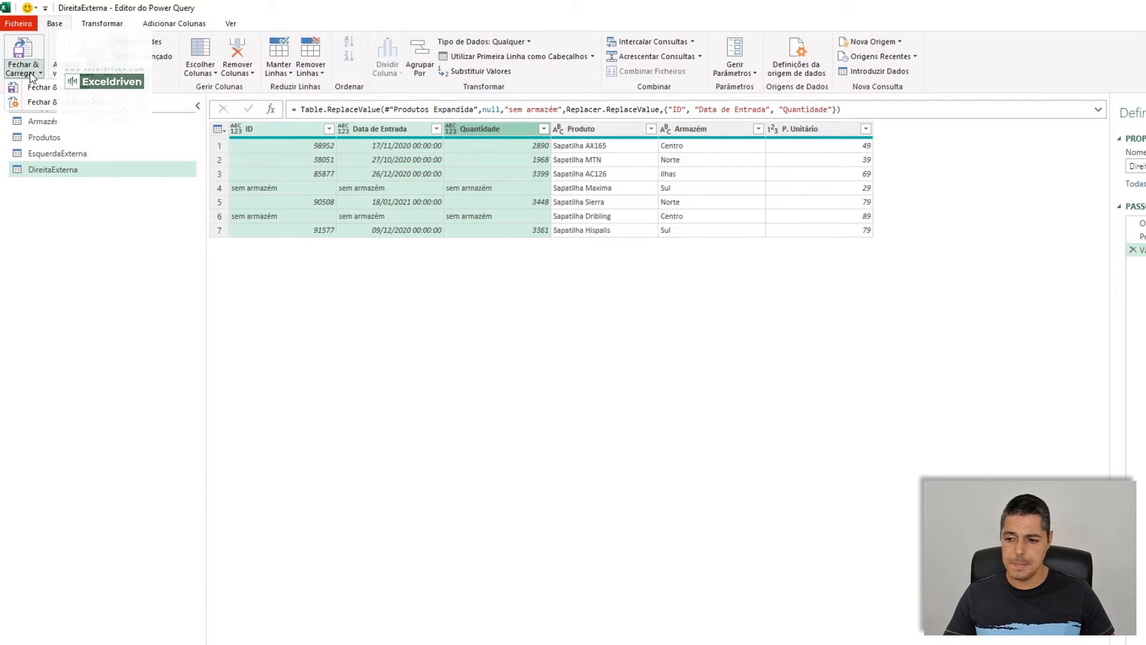
click(54, 105)
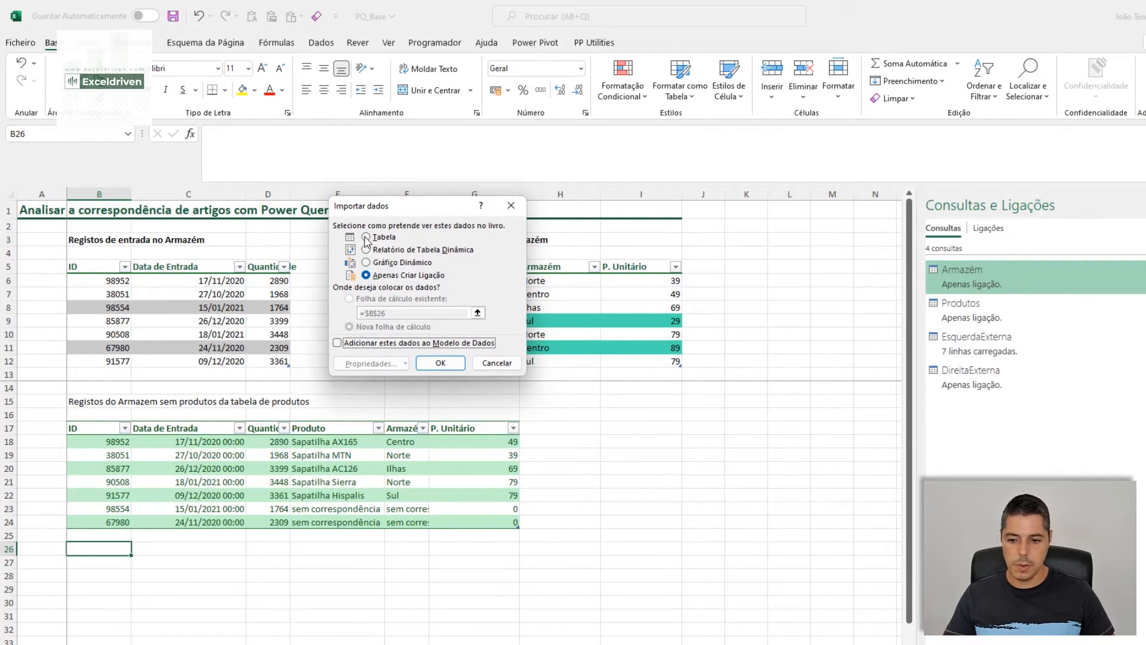
click(377, 238)
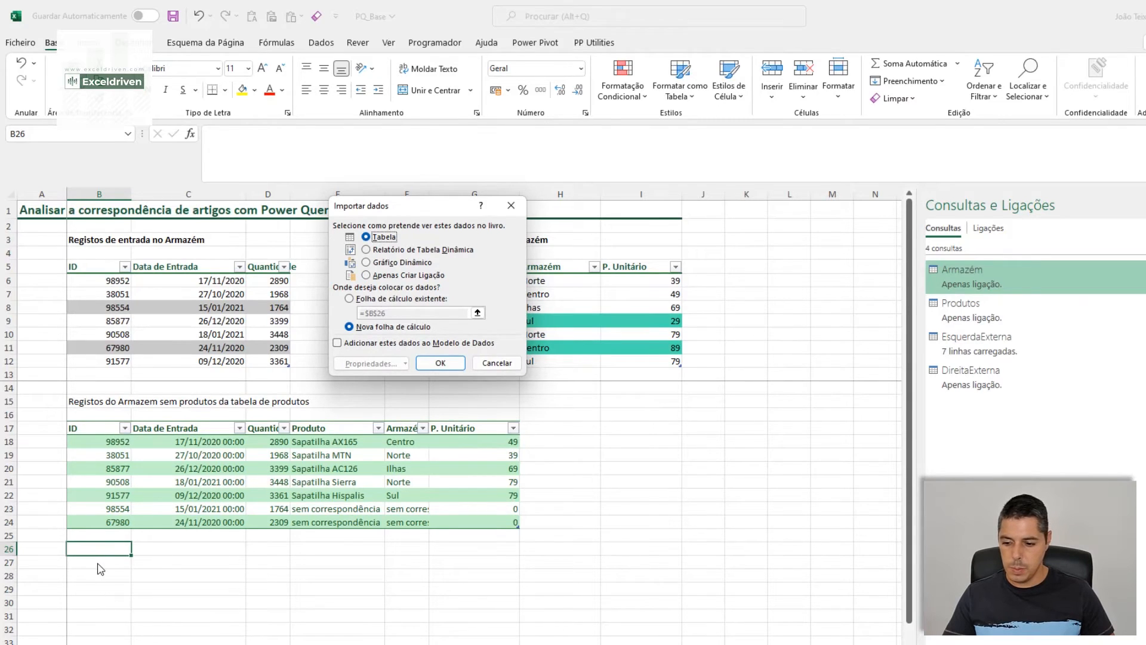
click(394, 298)
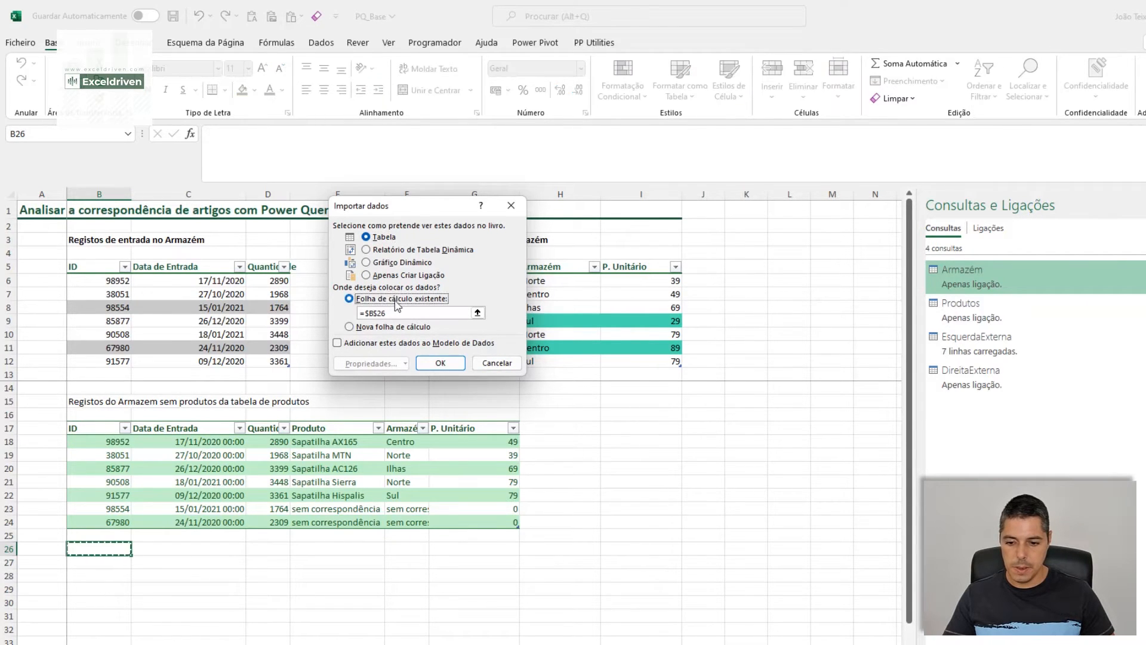
click(477, 313)
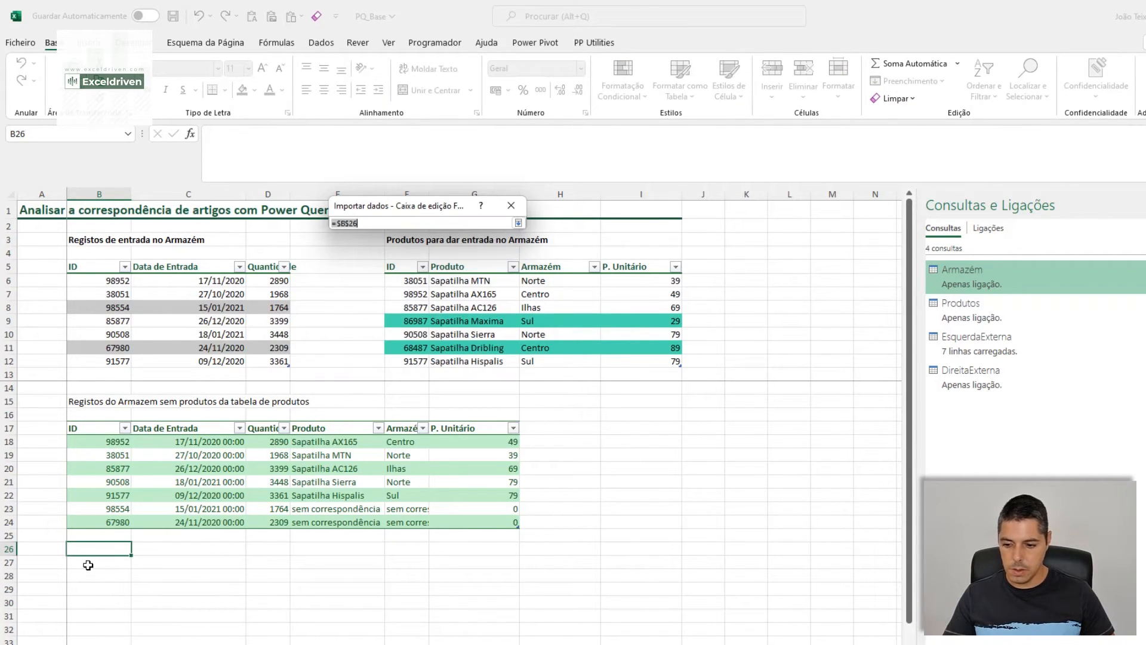
click(89, 575)
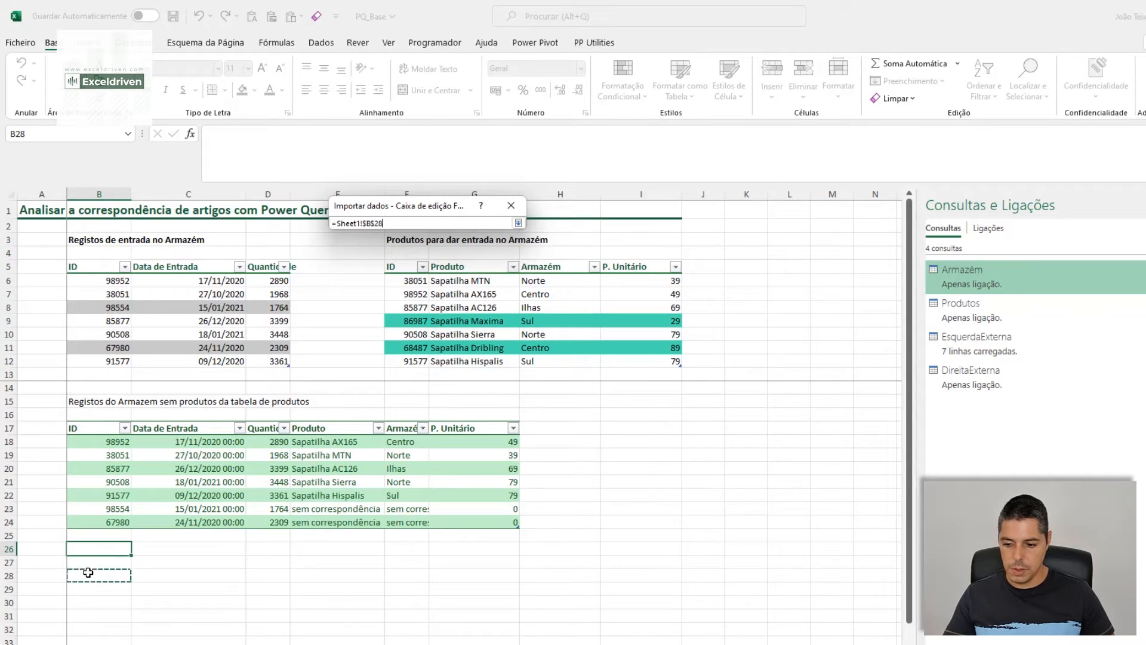
click(518, 223)
click(451, 365)
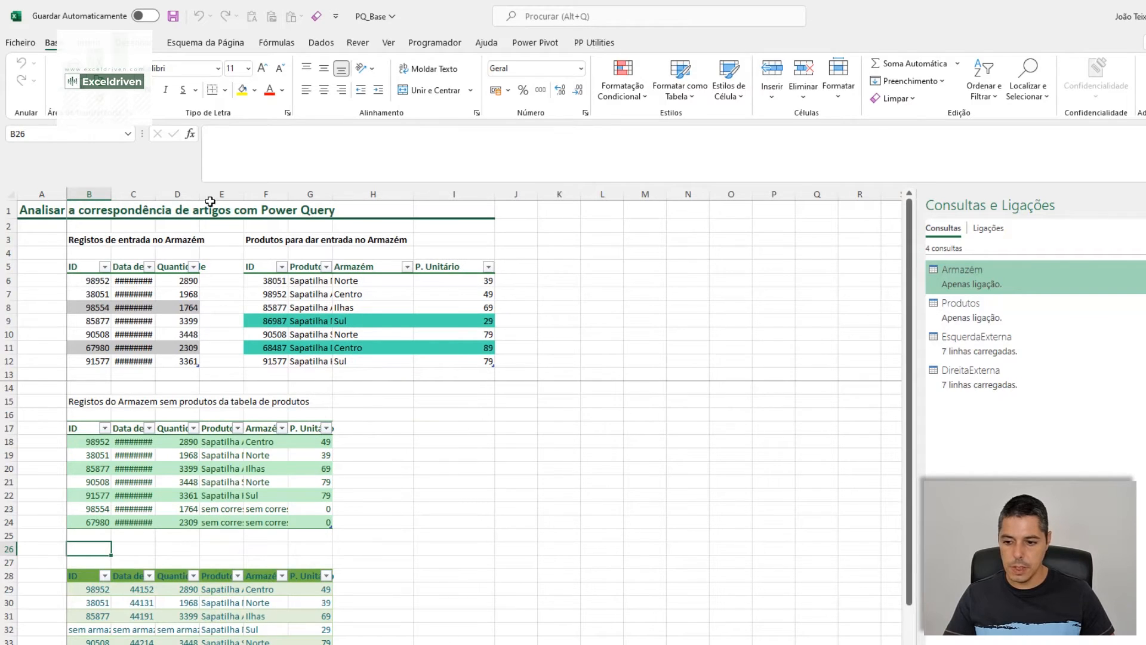
Step: Widen columns B to H to one equal width so the dates and product names are fully readable
drag(155, 194, 216, 206)
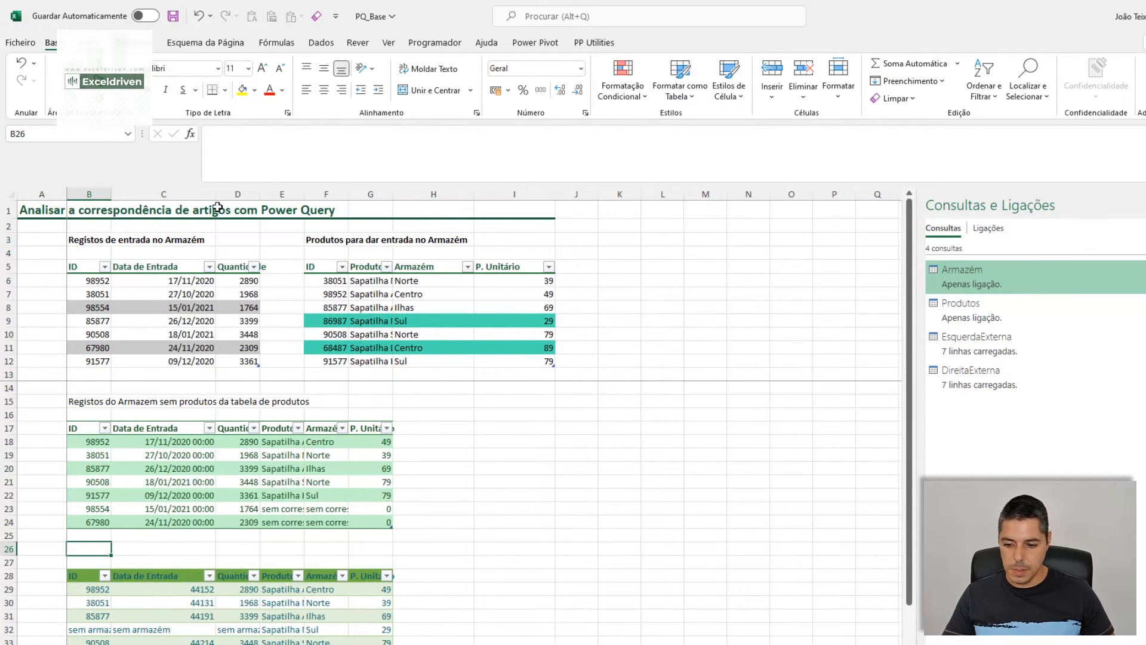
click(98, 192)
drag(239, 192, 448, 195)
click(681, 445)
Step: Reopen the DireitaExterna query, delete its Valor Substituído step, and close and load it back to the sheet
scroll(412, 505, down, 1)
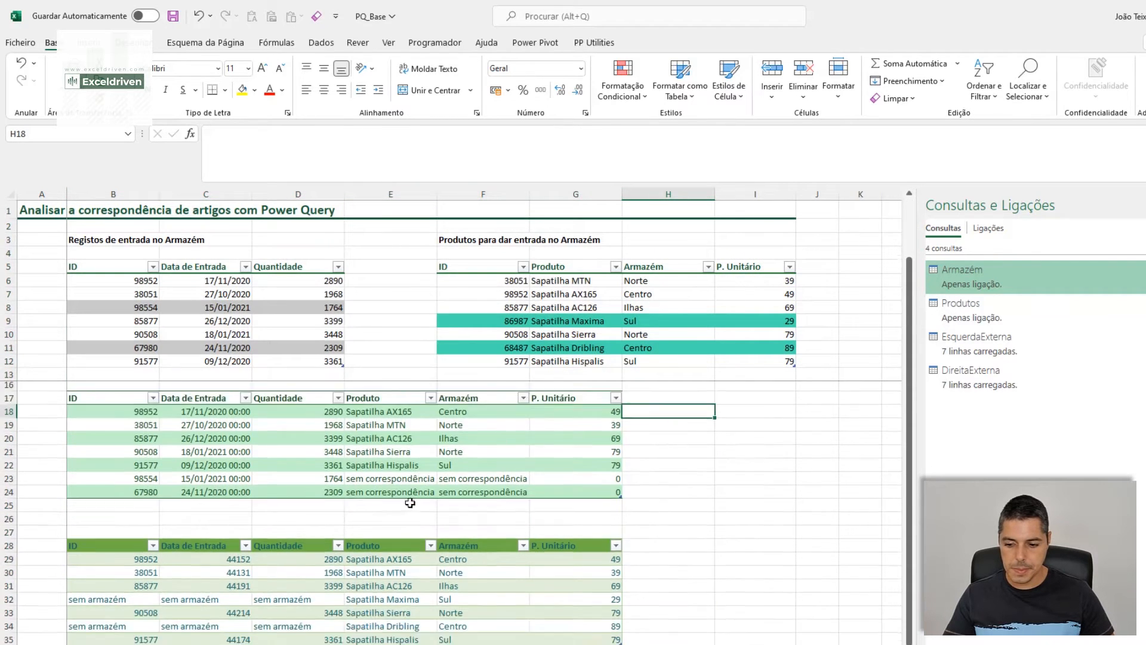
scroll(410, 503, down, 2)
click(250, 526)
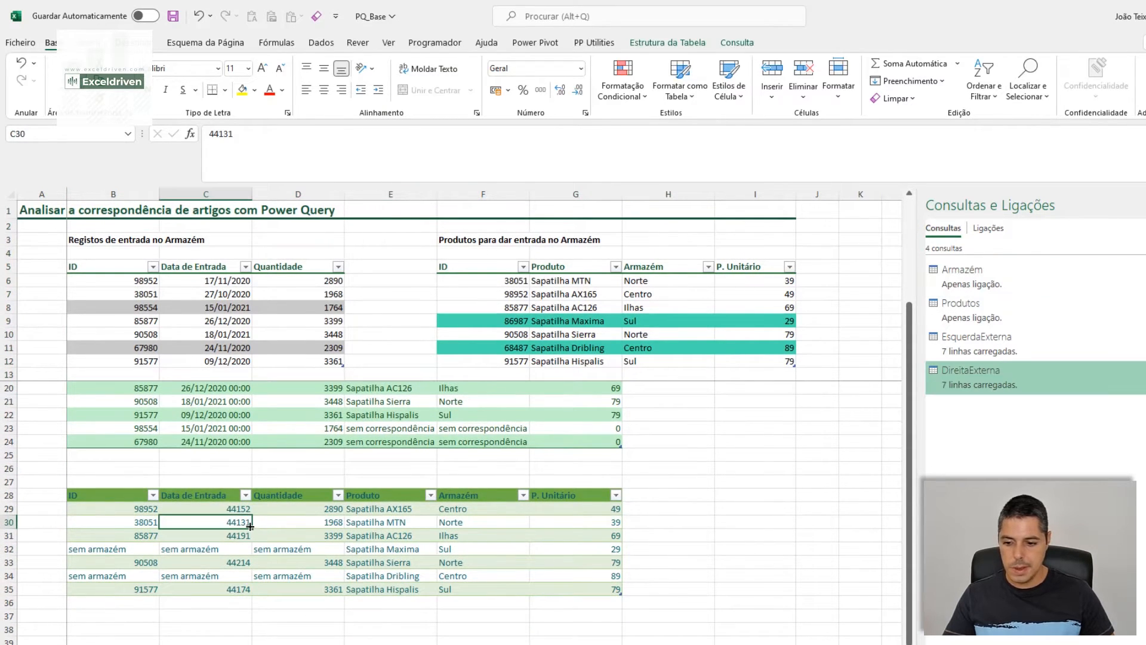
double_click(994, 374)
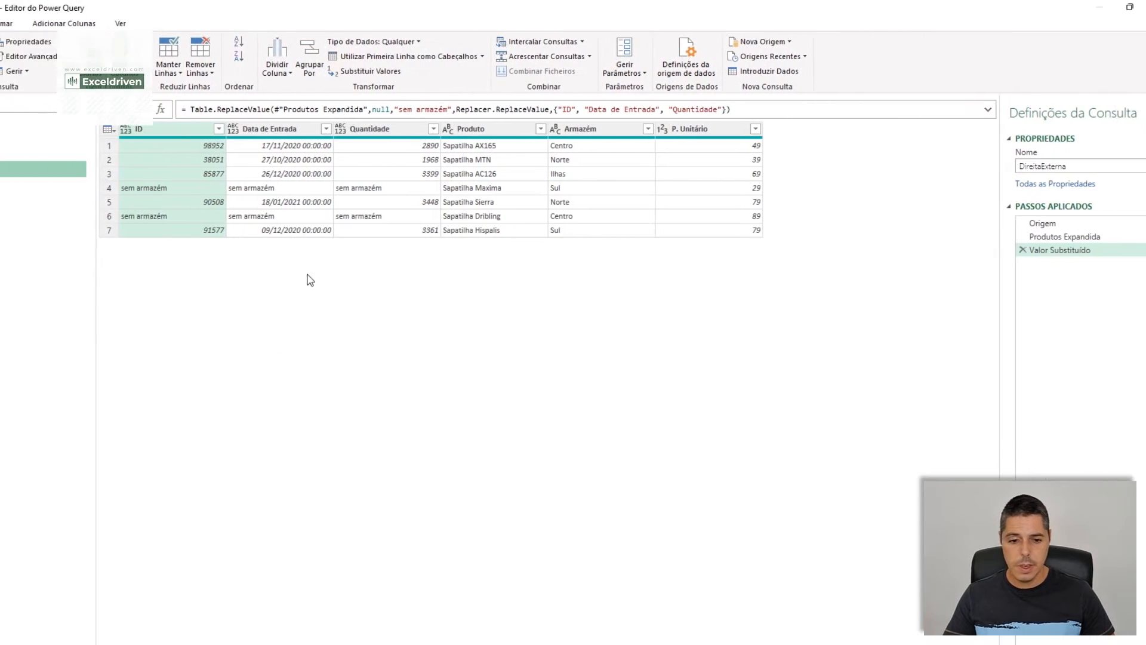
click(991, 250)
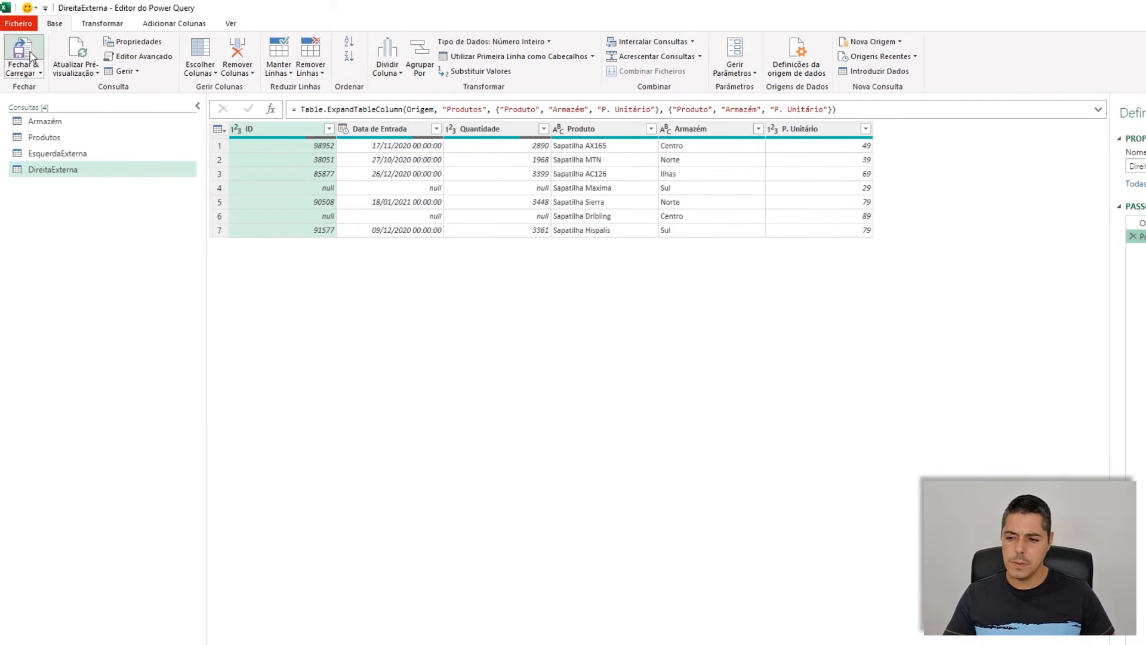
click(24, 53)
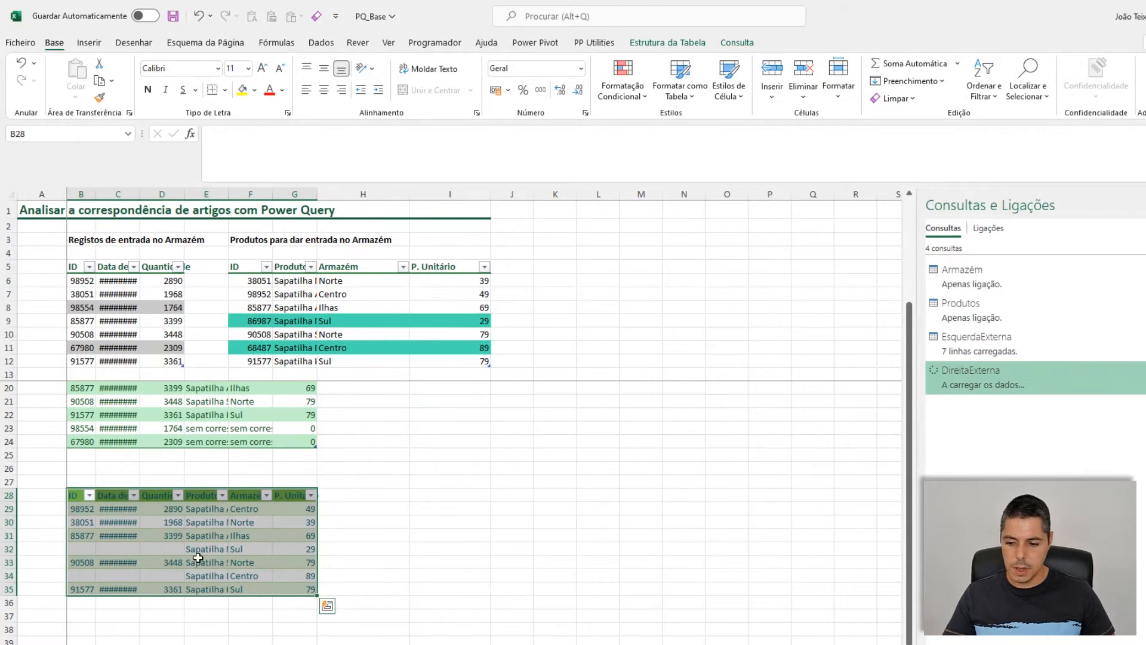
Step: Resize columns B to G to an equal width that fits the dates of the reloaded table
drag(139, 194, 224, 204)
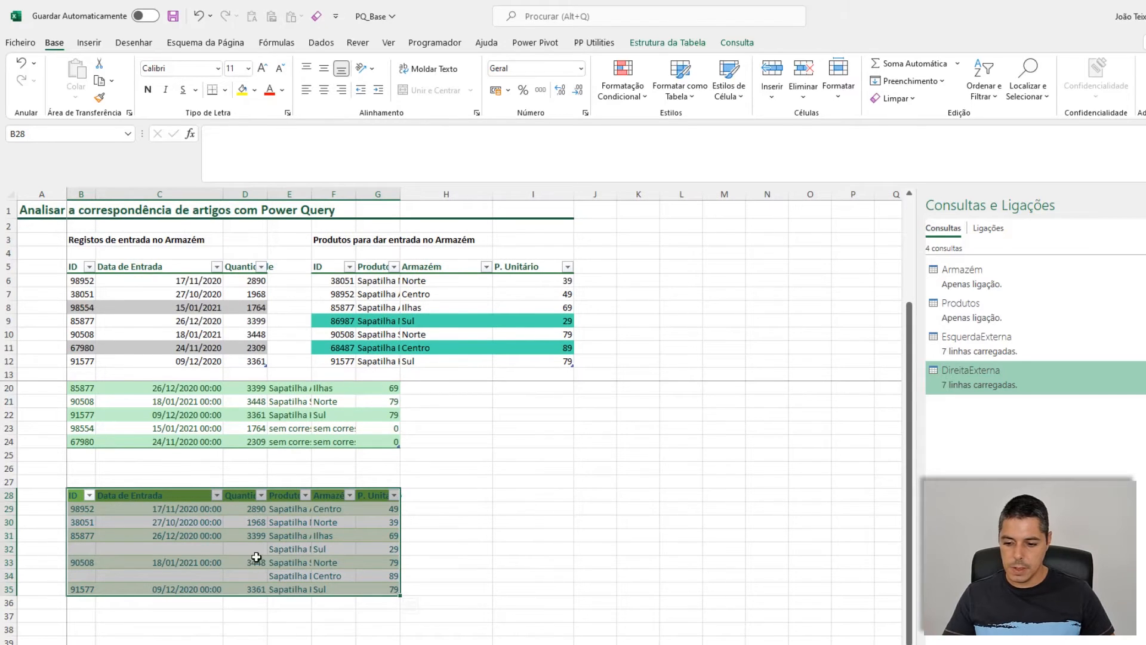
drag(81, 195, 468, 227)
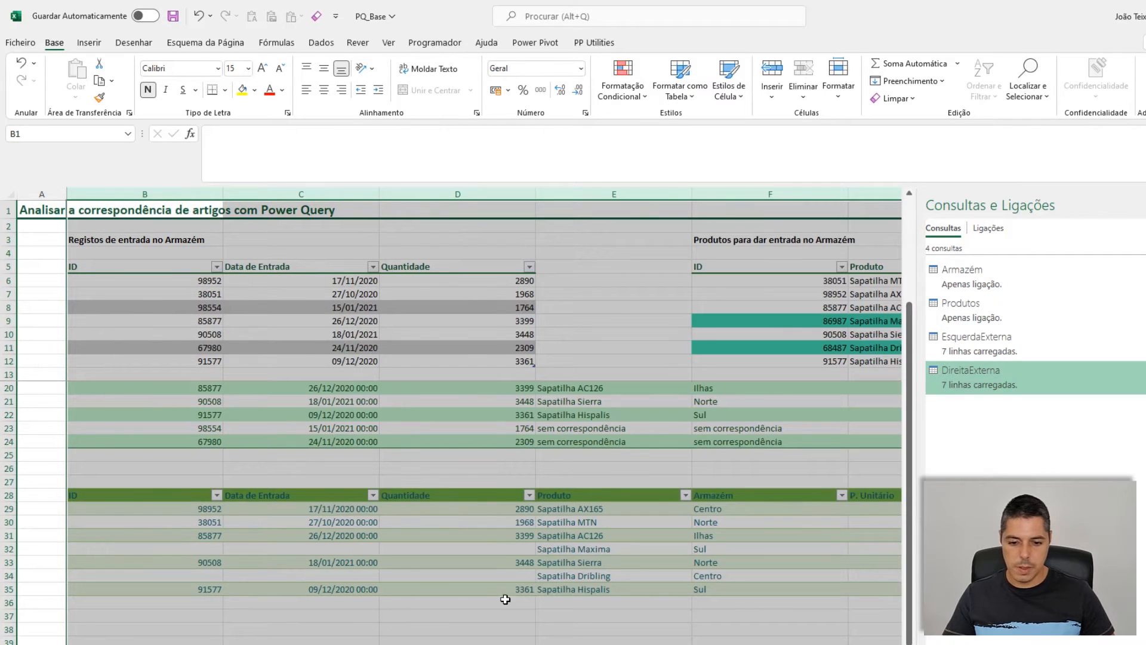
drag(691, 194, 615, 192)
Step: Apply to the DireitaExterna table the same light green banded style as the table above it
click(517, 546)
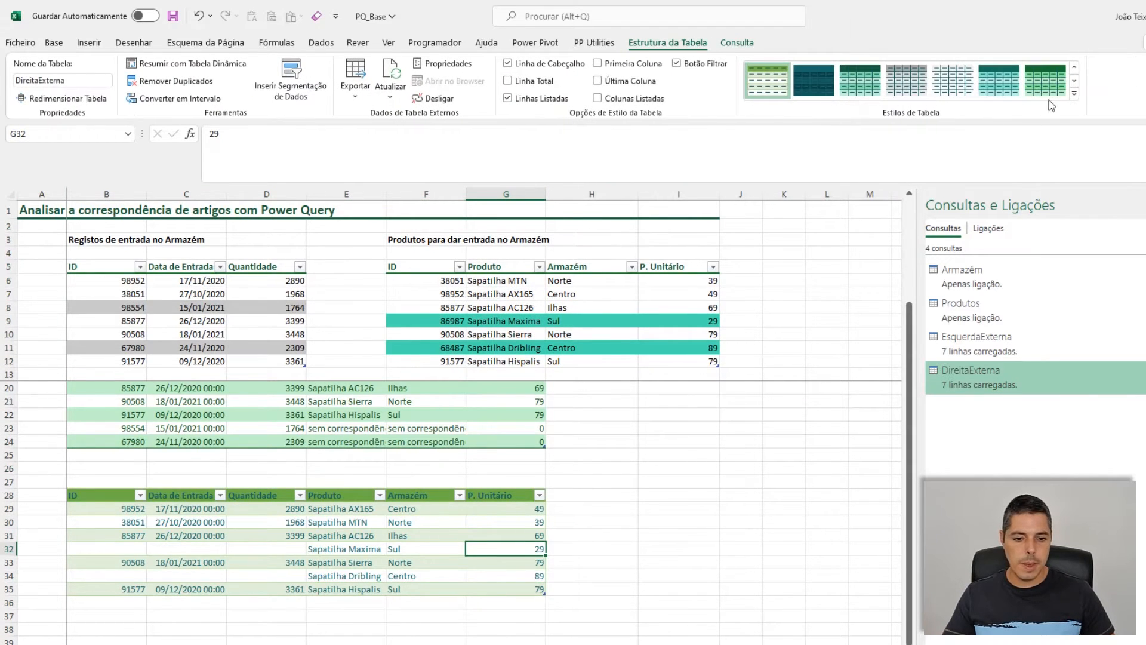
click(1074, 93)
click(1052, 104)
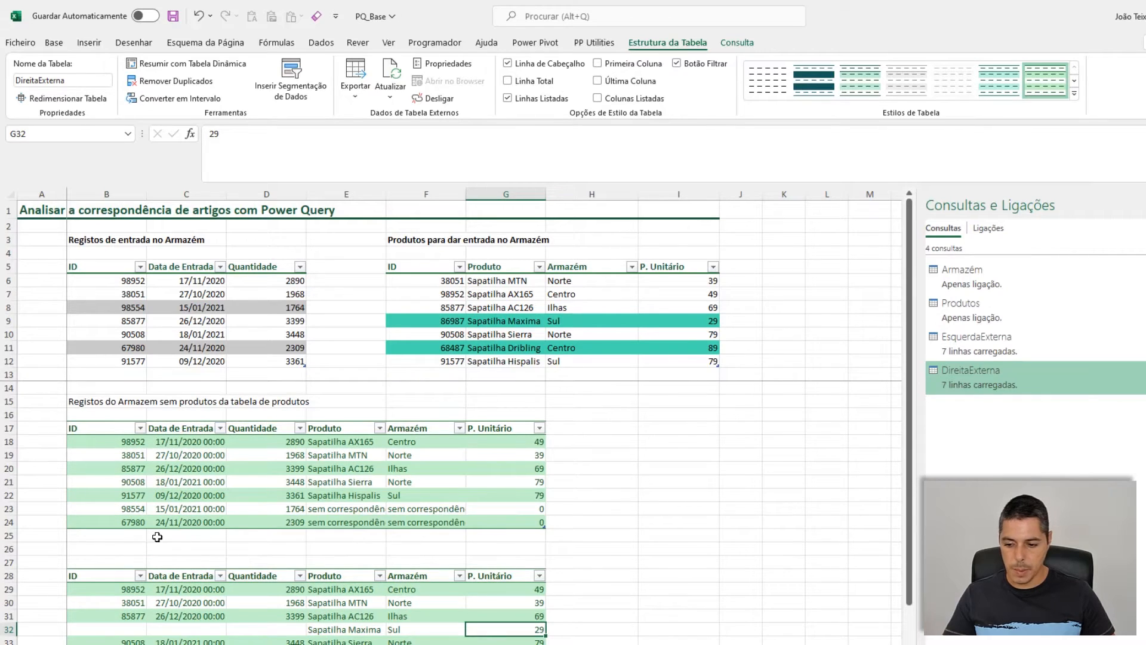
Step: Enter the title "Produtos sem registo no Armazem" in cell B26 above the DireitaExterna table
click(91, 550)
text(Pro)
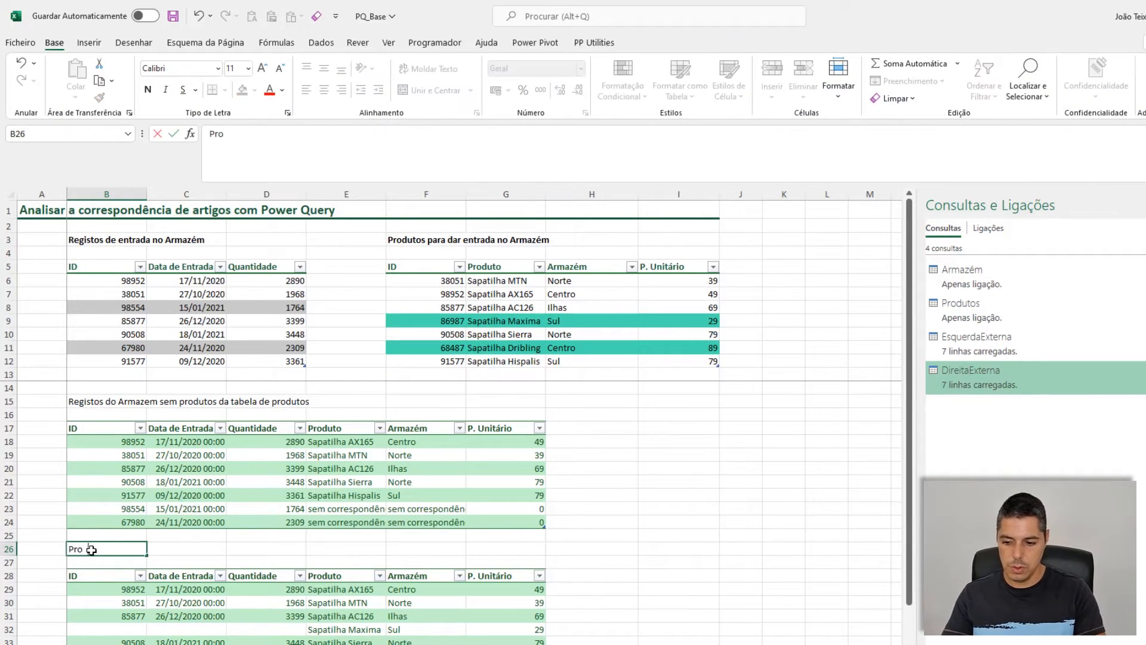
text(dutos sem re)
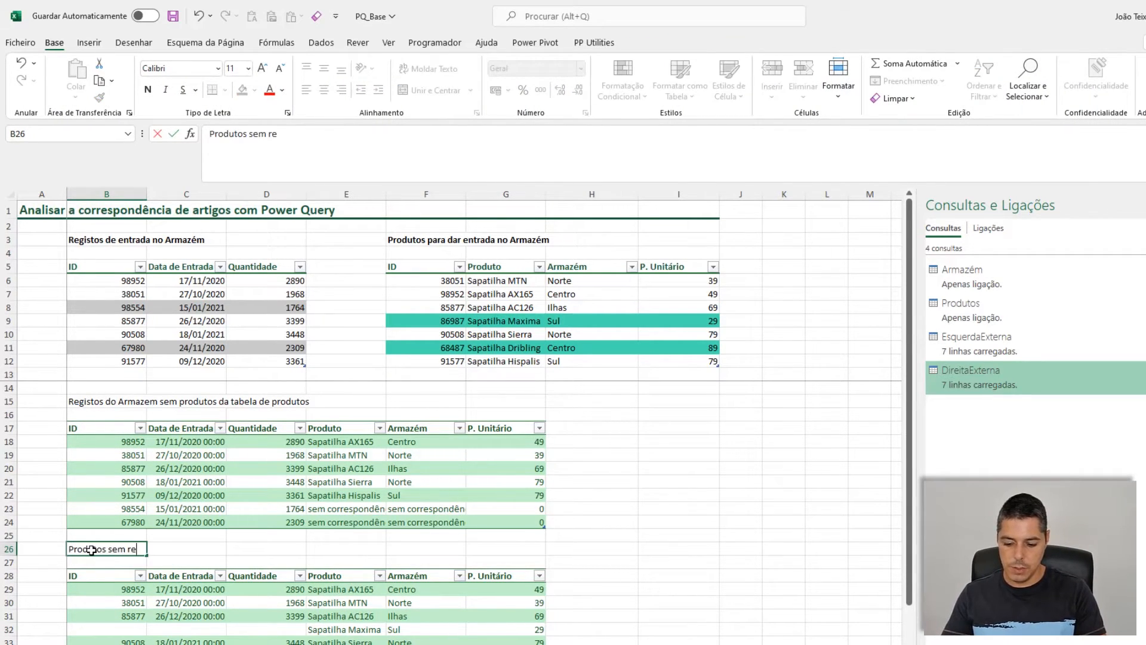
text(gisto no Armazem)
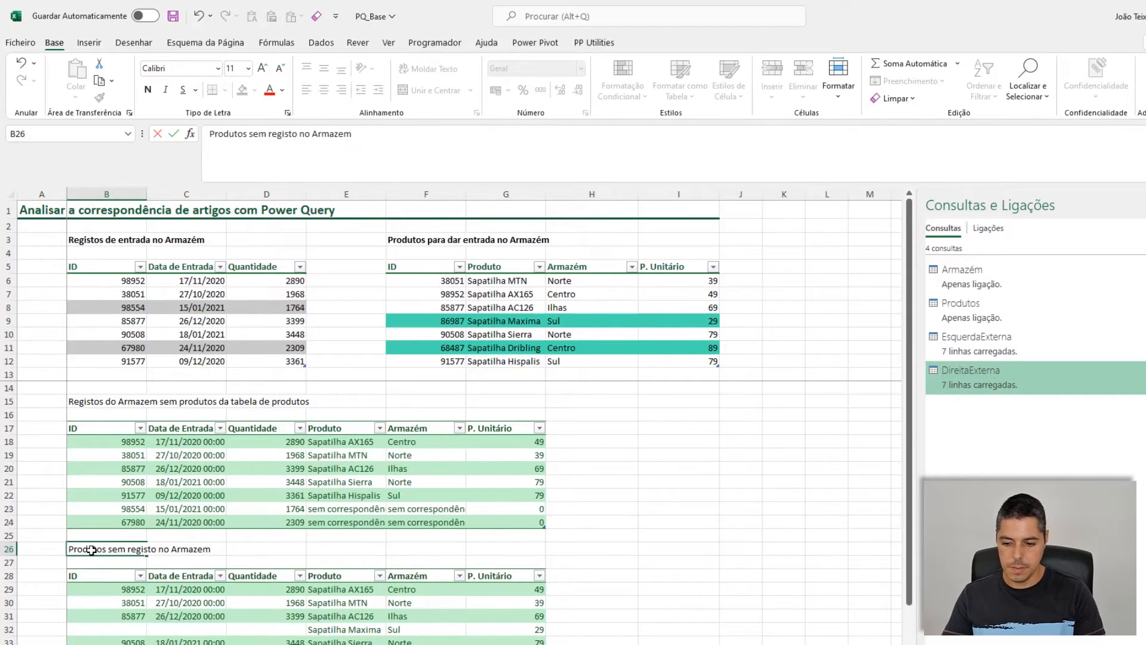
key(Return)
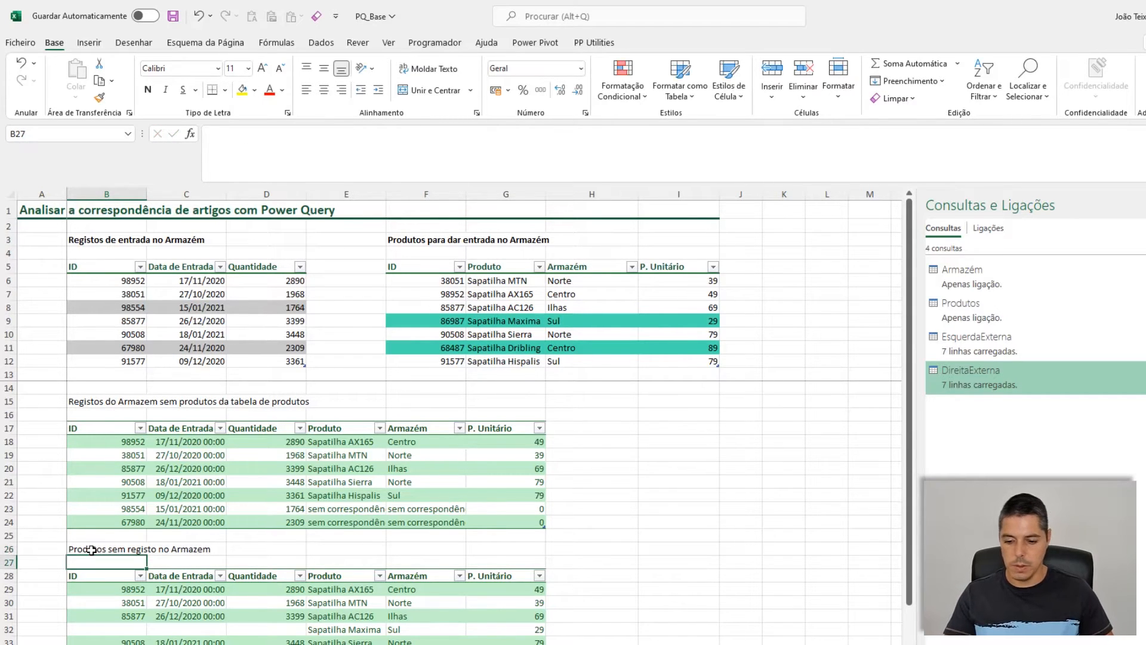
Step: Correct the accent in the B26 title so it reads "Produtos sem registo no Armazém"
scroll(275, 609, down, 1)
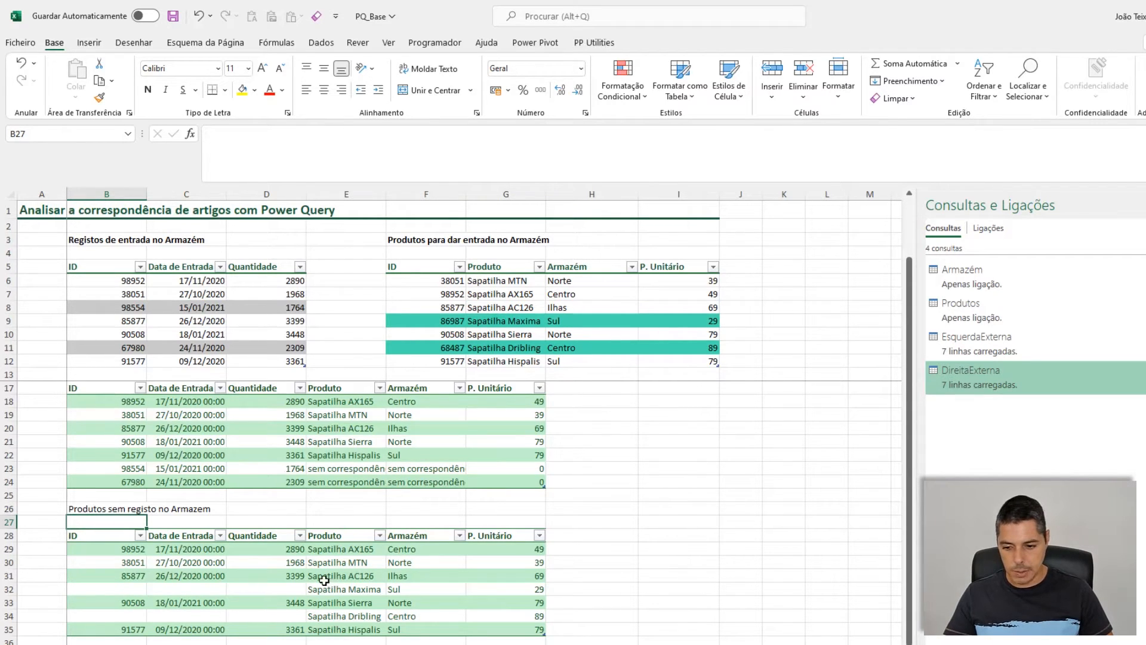
scroll(451, 512, down, 2)
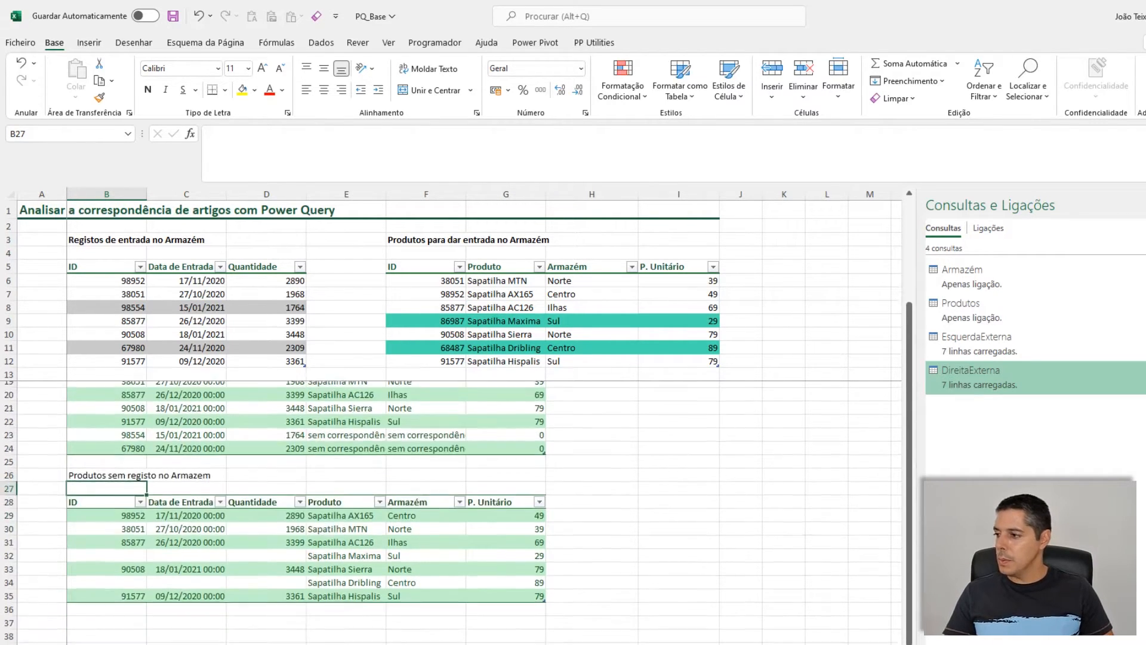
scroll(450, 512, up, 2)
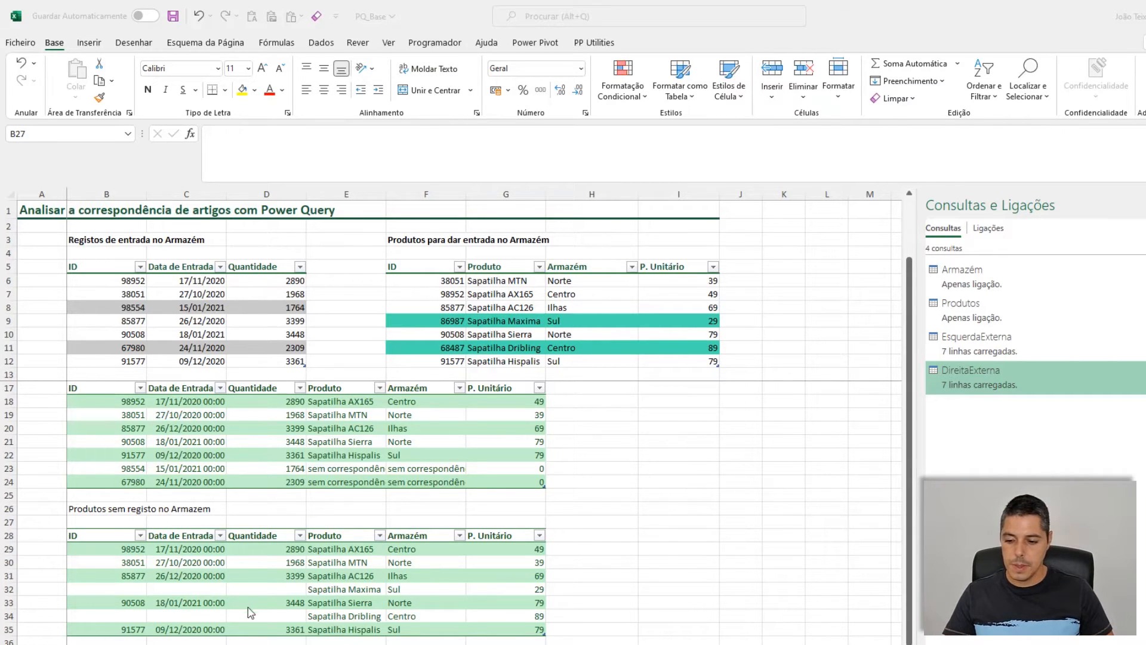
click(191, 509)
click(94, 515)
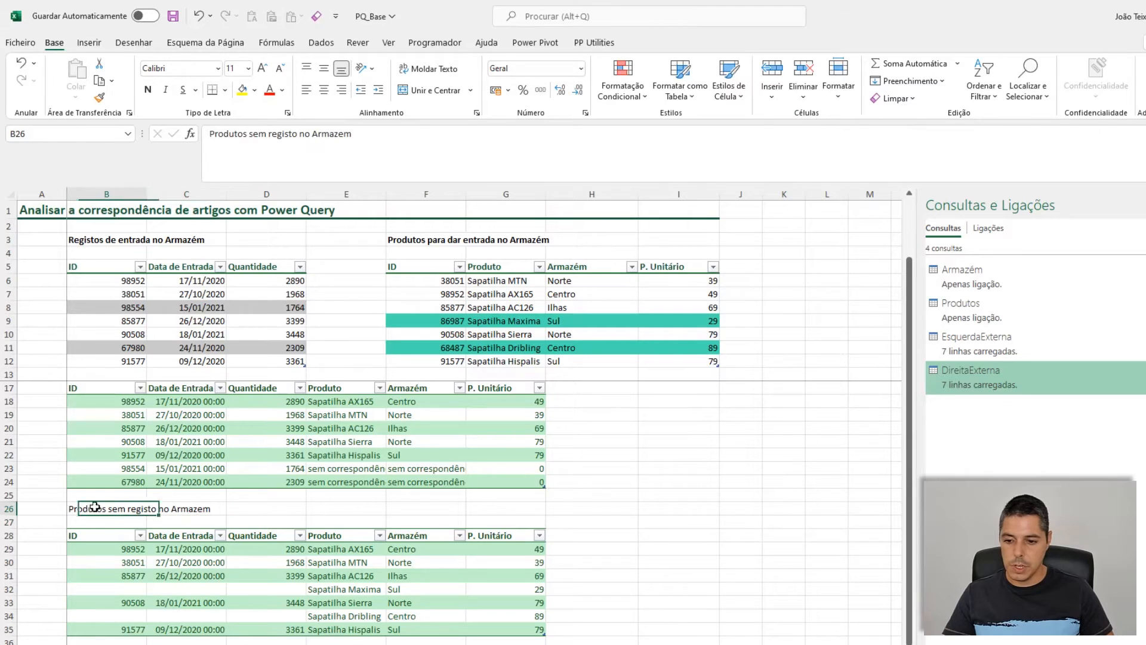
key(F2)
key(BackSpace)
text(é)
key(Return)
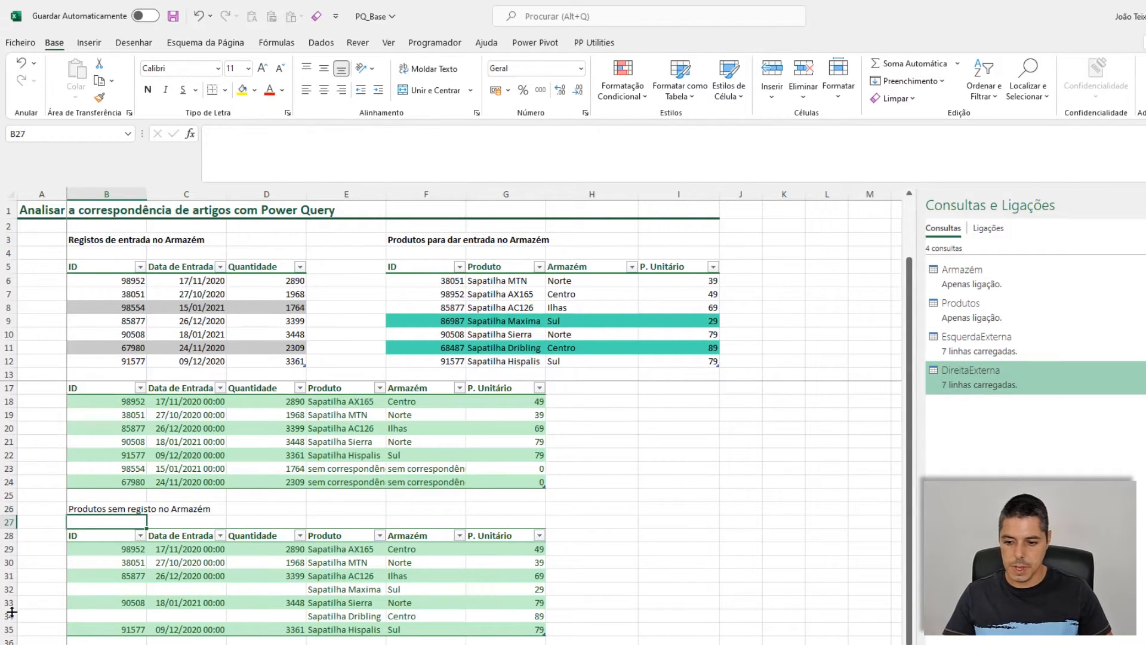
Step: Select cell B37 below the DireitaExterna table and open the Armazém query in the query editor
scroll(215, 522, down, 4)
click(111, 498)
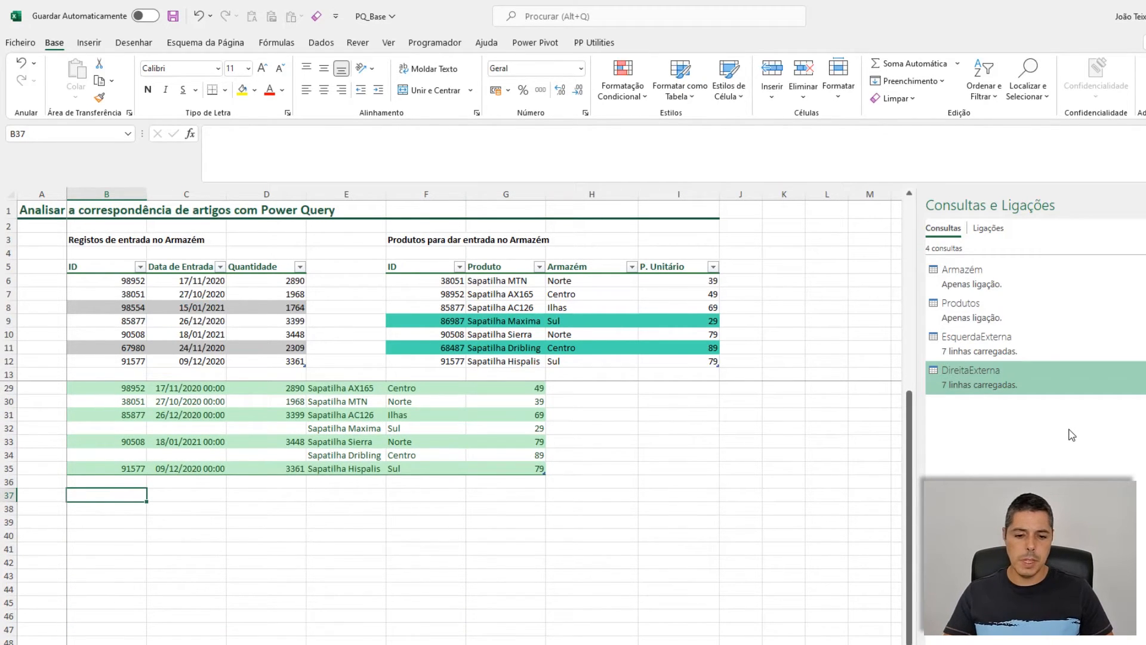
mouse_move(979, 280)
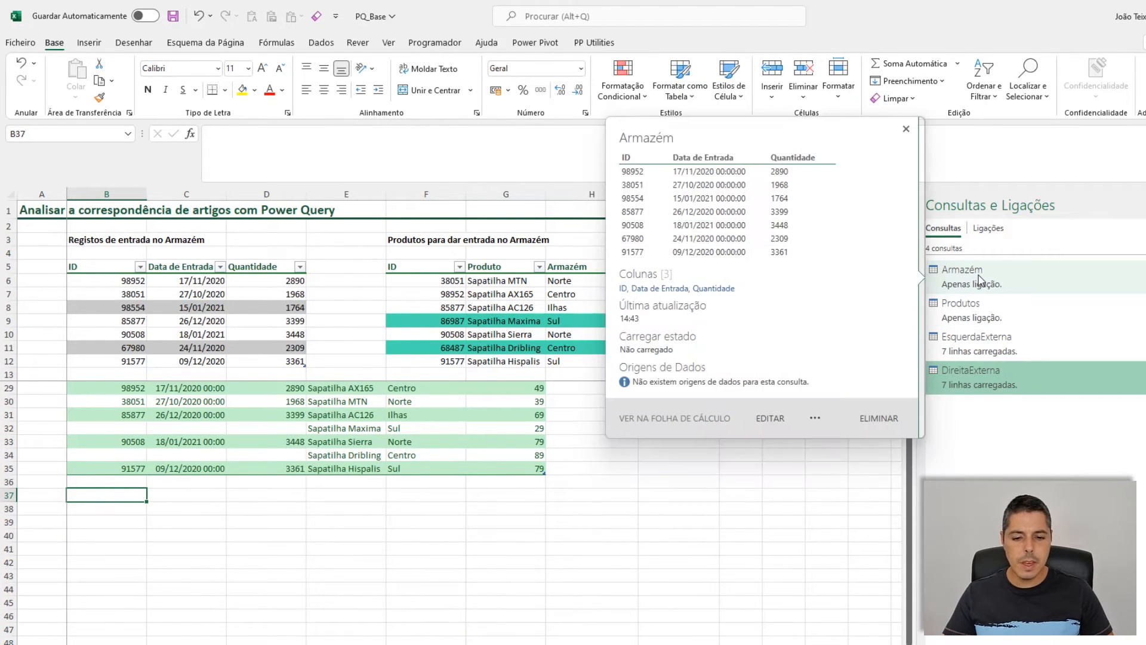
double_click(979, 280)
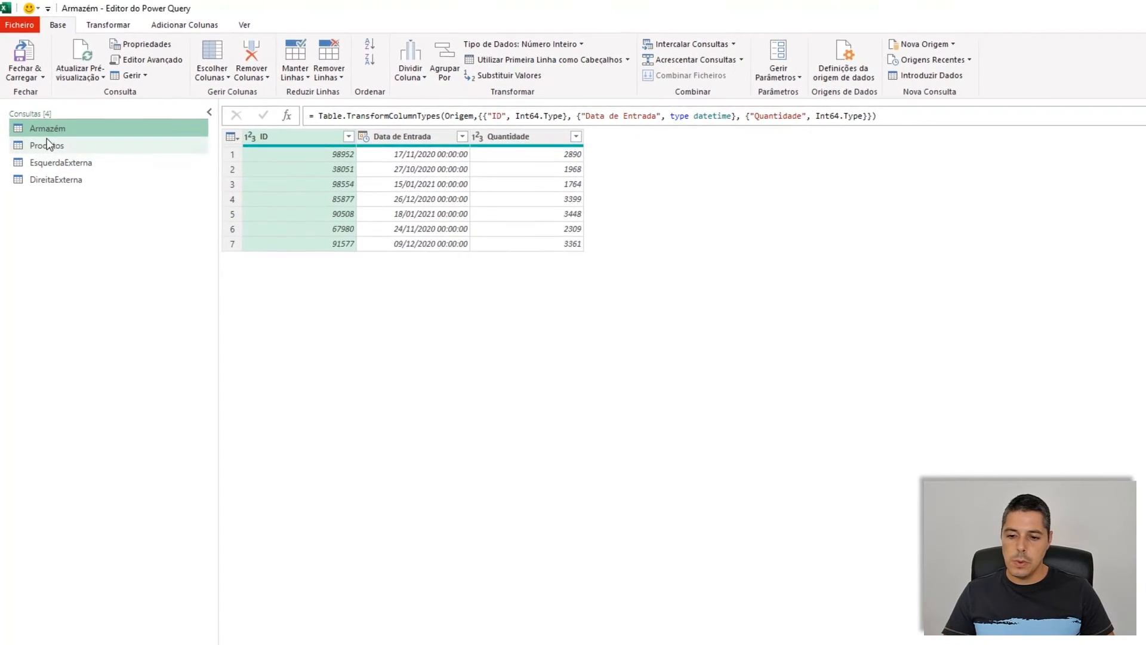
Step: Set up a merge as a new query between Armazém and Produtos, matching both tables on the ID column
click(742, 44)
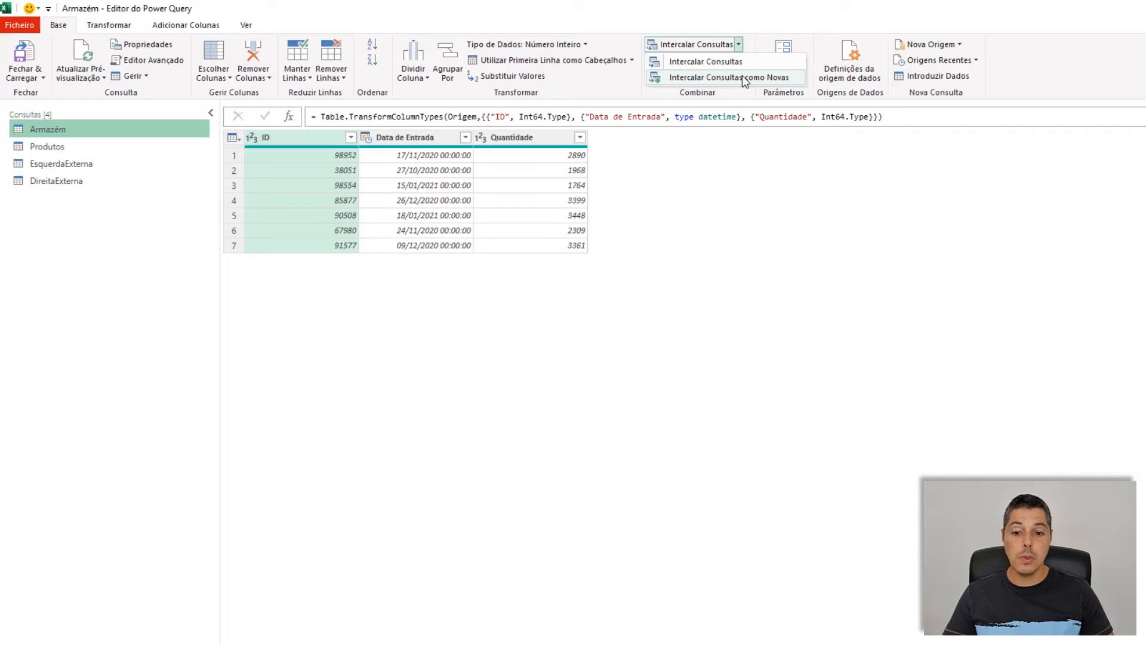
click(742, 75)
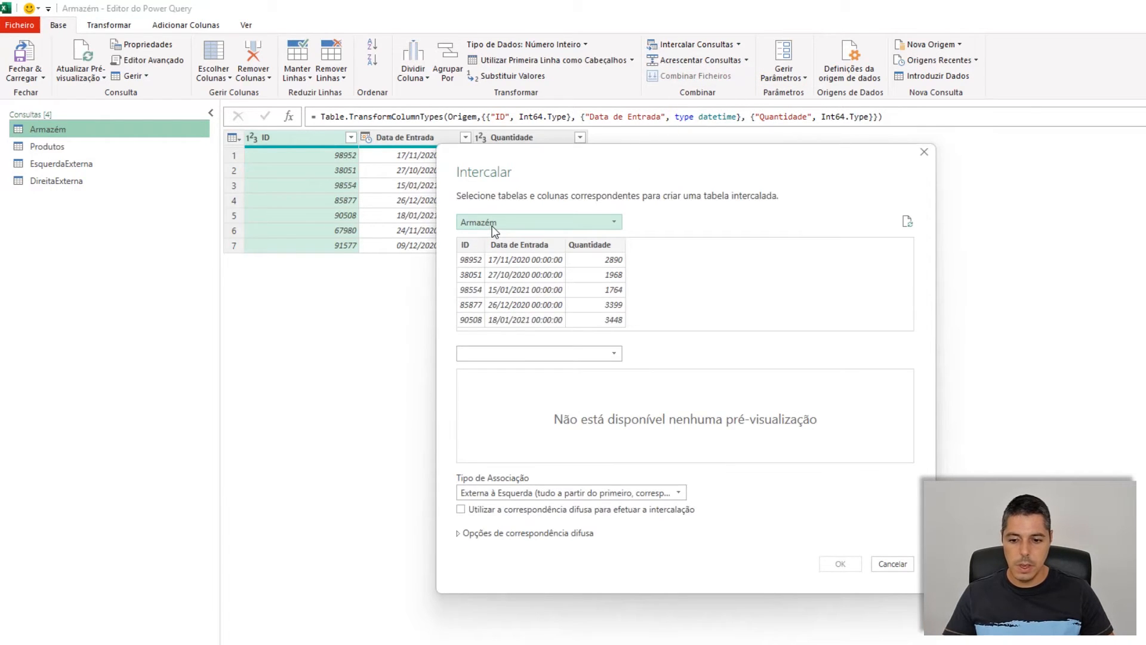
click(519, 353)
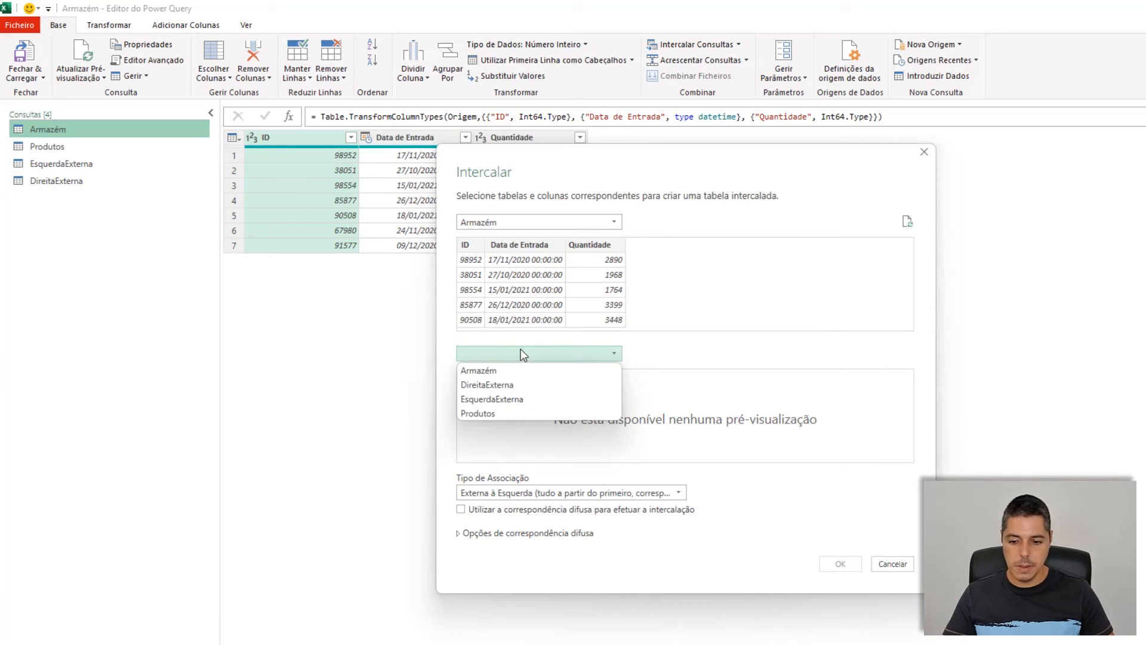
click(500, 414)
click(482, 264)
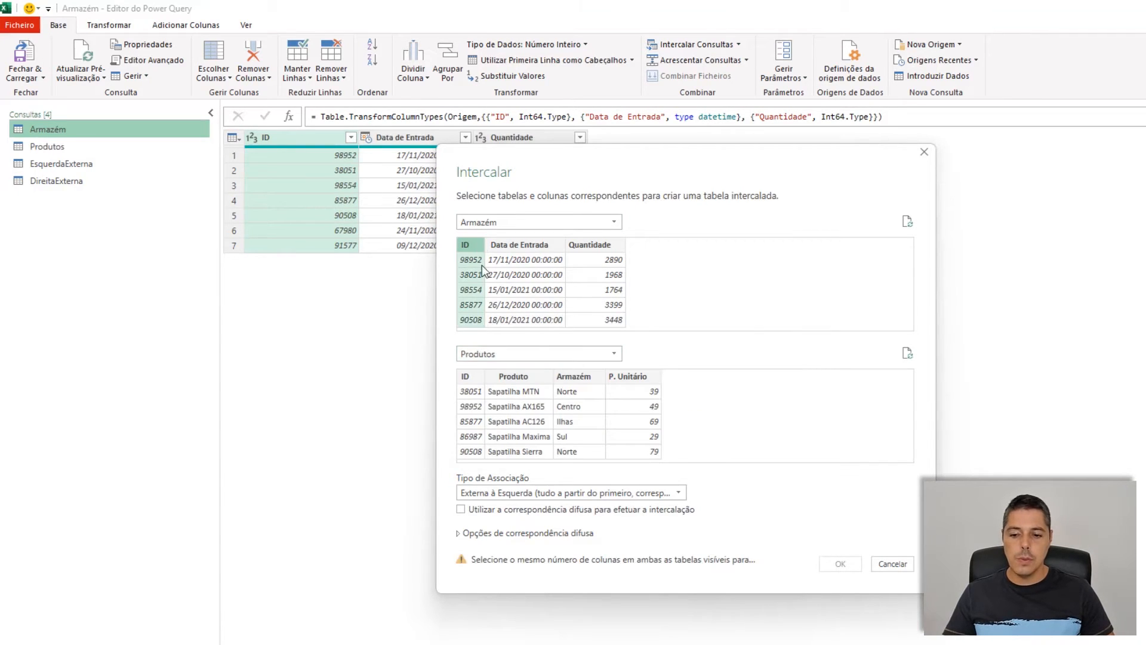
click(477, 376)
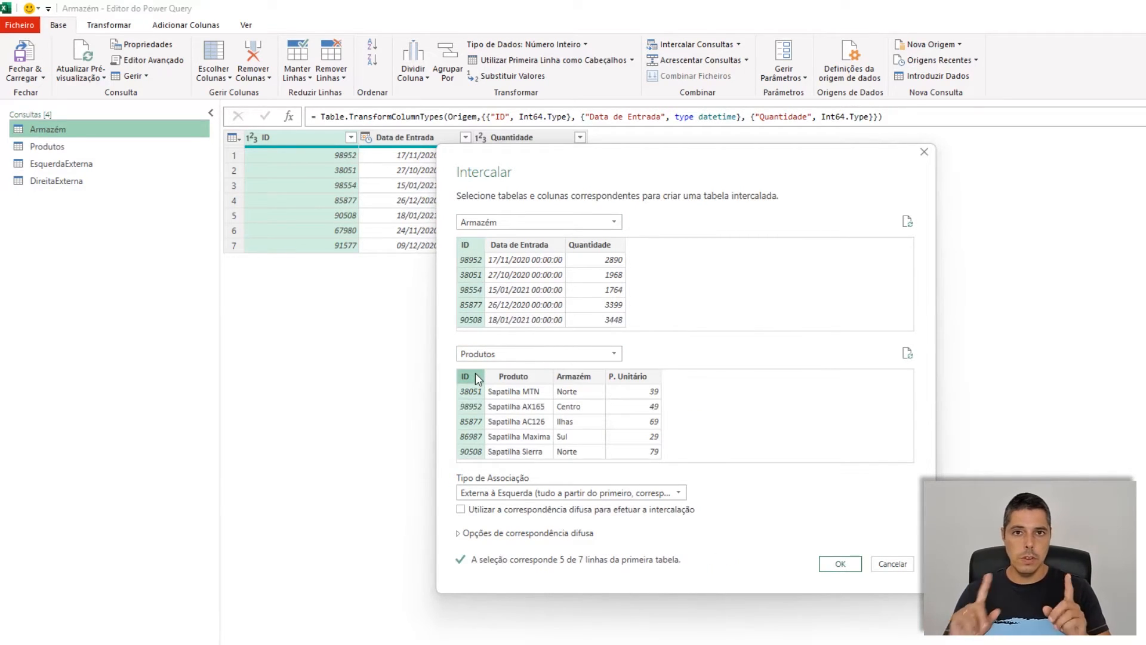
Step: Create the merge with the Externa Completa (full outer) join type and name the resulting query ExternaCompleta
click(500, 493)
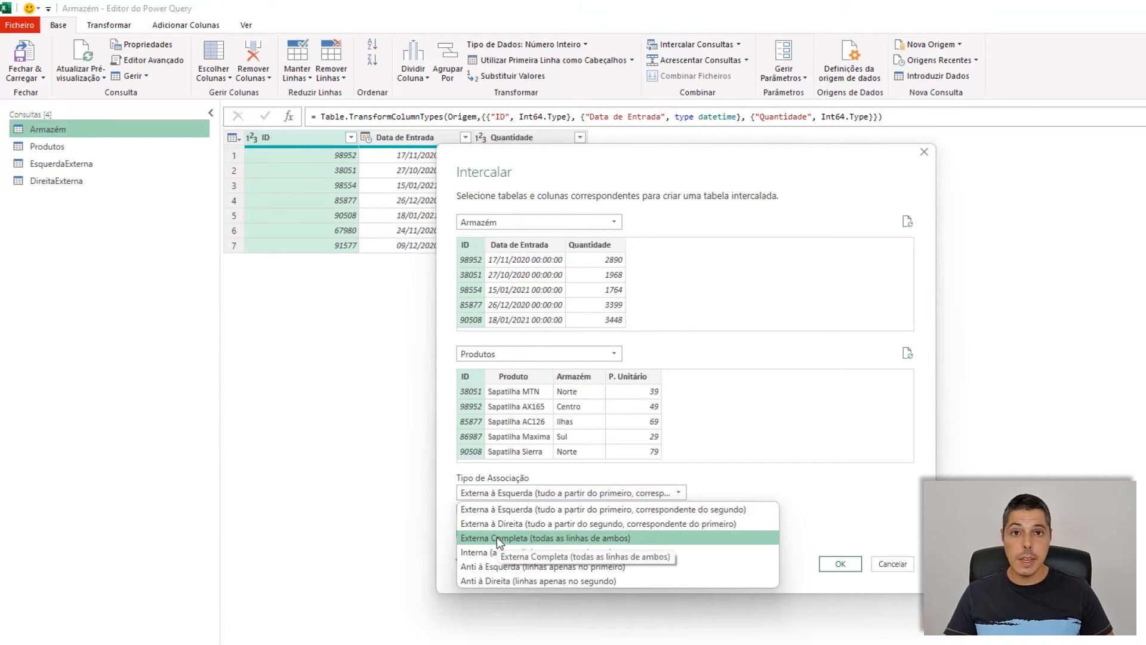
click(496, 537)
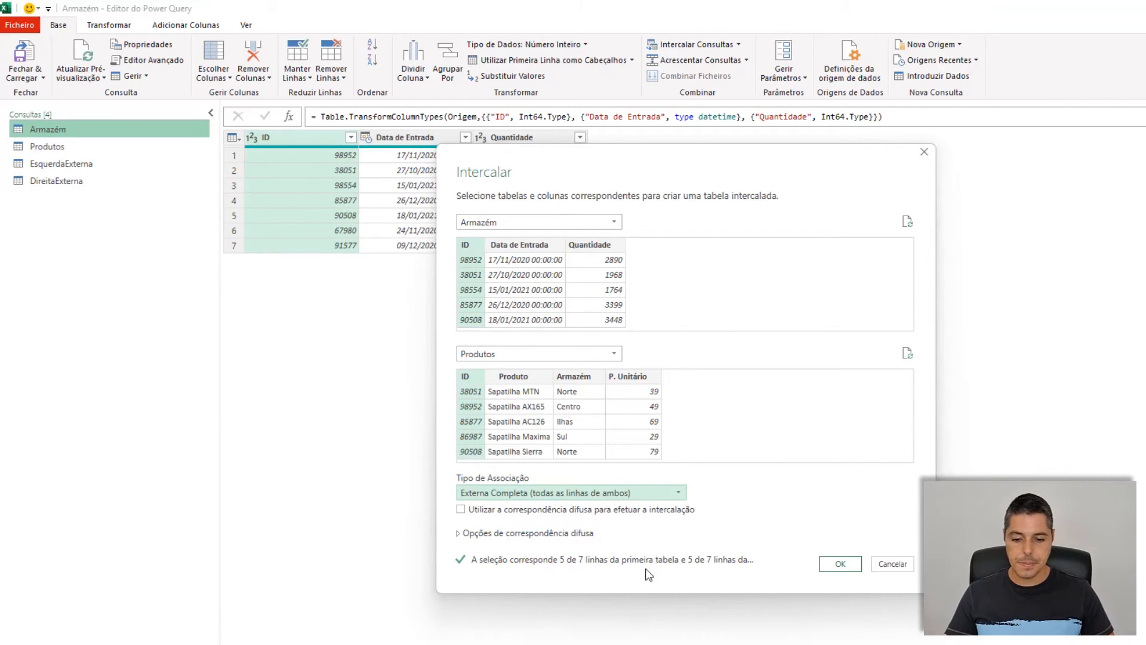
click(840, 565)
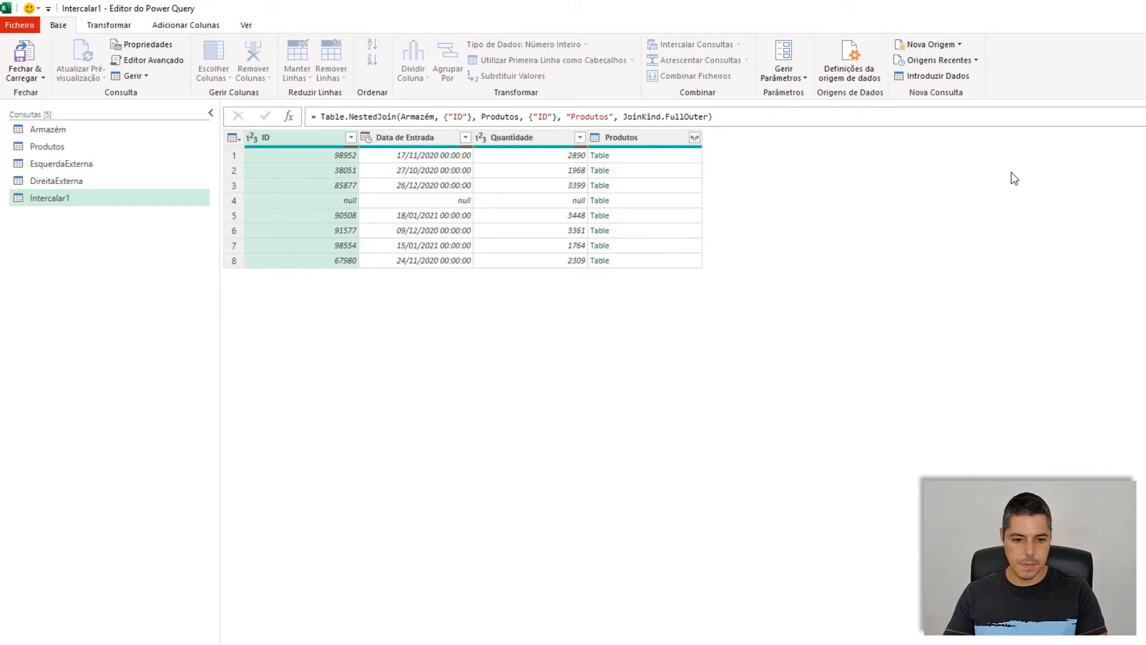
text(ExternaCompleta)
key(Return)
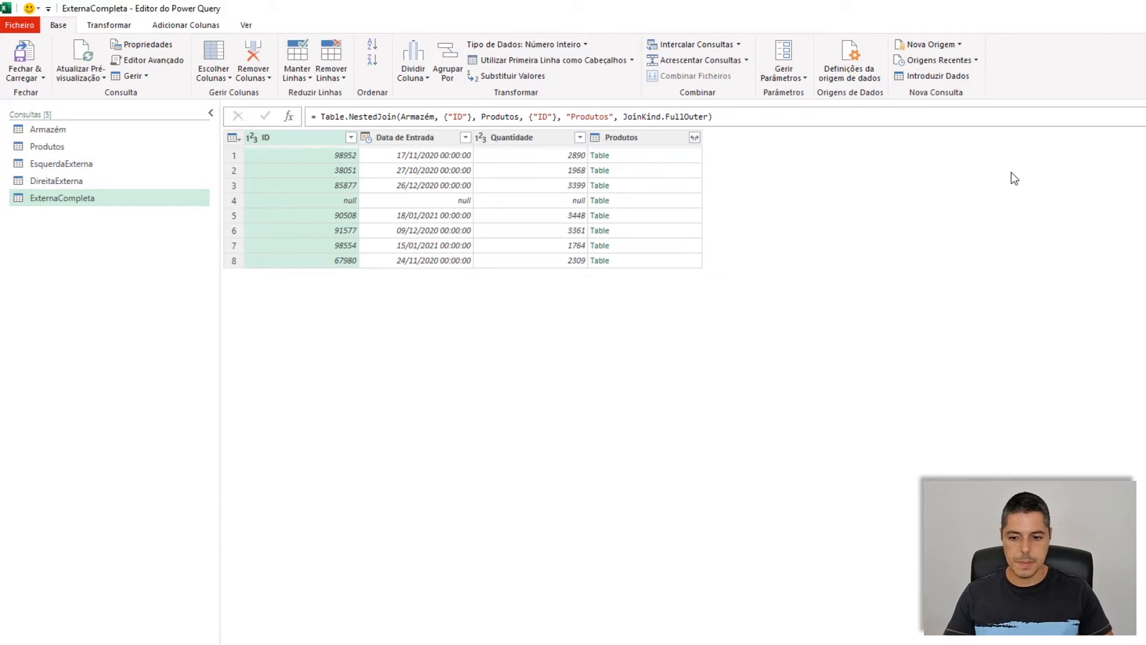
Step: Expand the Produtos column into Produto, Armazém and P. Unitário, without the original column name as prefix
click(695, 139)
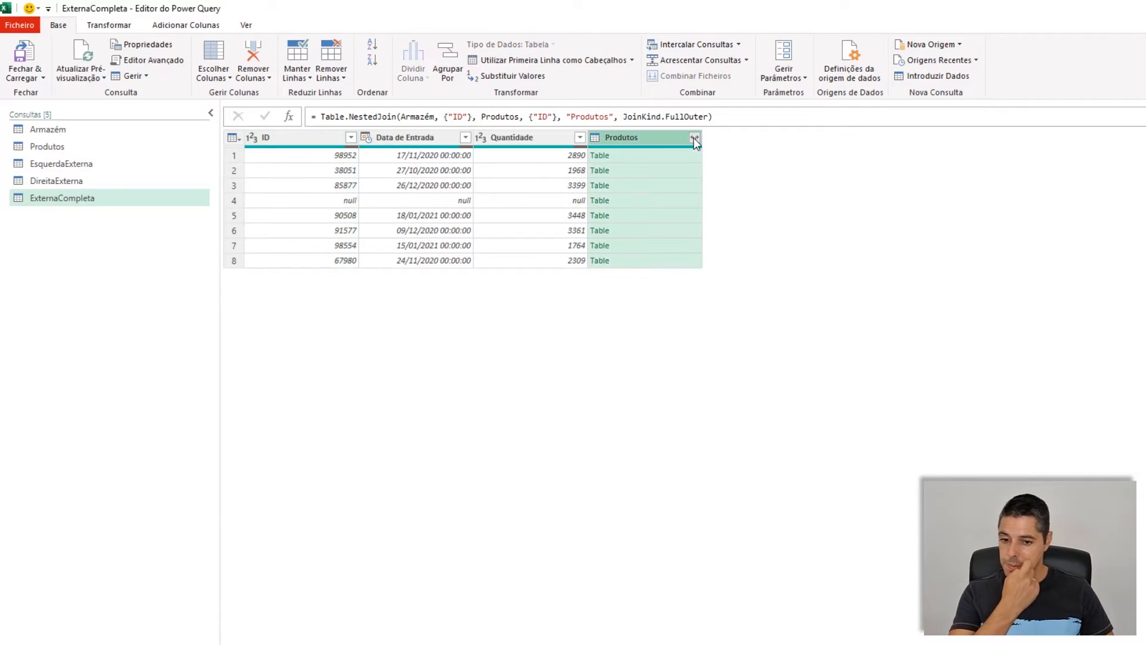
click(486, 197)
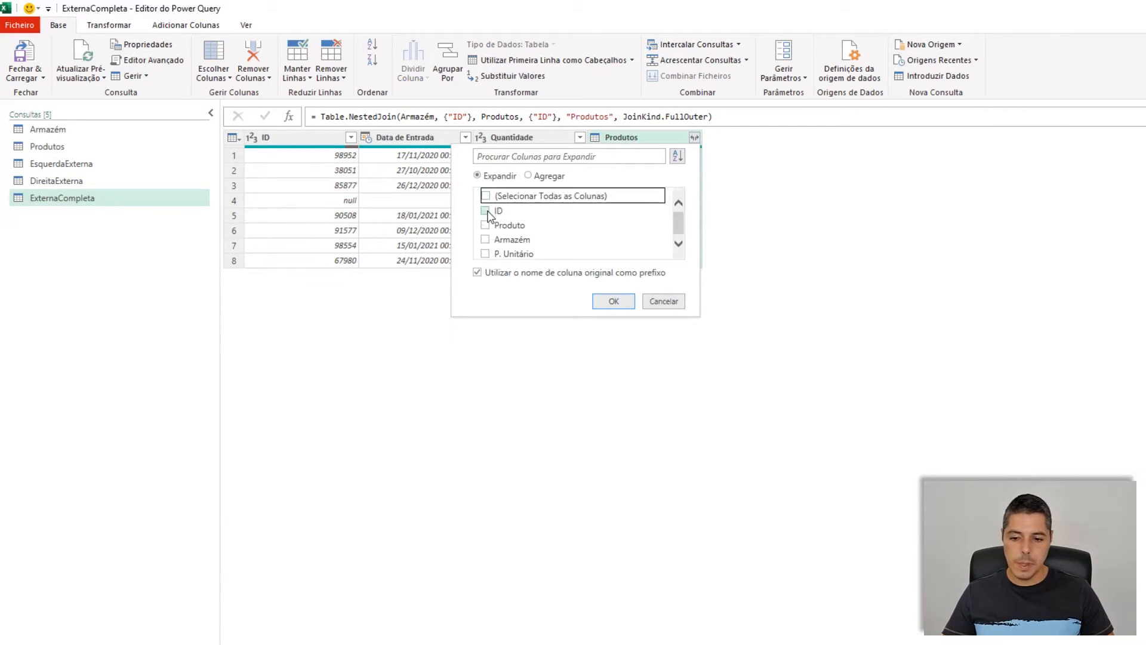
click(486, 223)
click(485, 240)
click(486, 252)
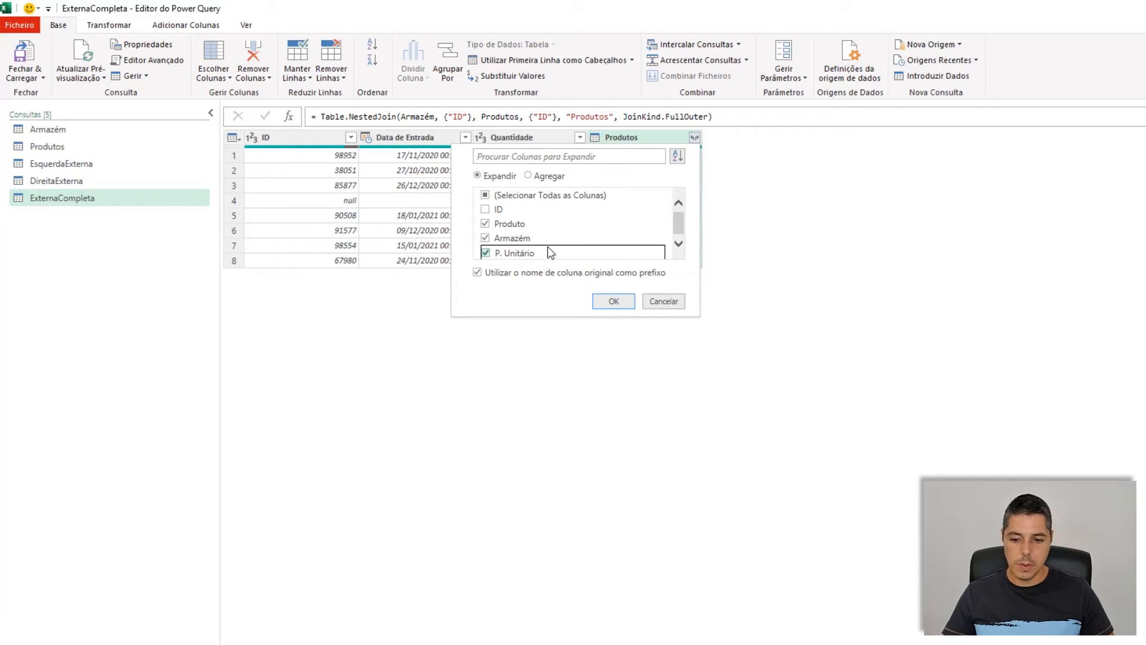
click(478, 273)
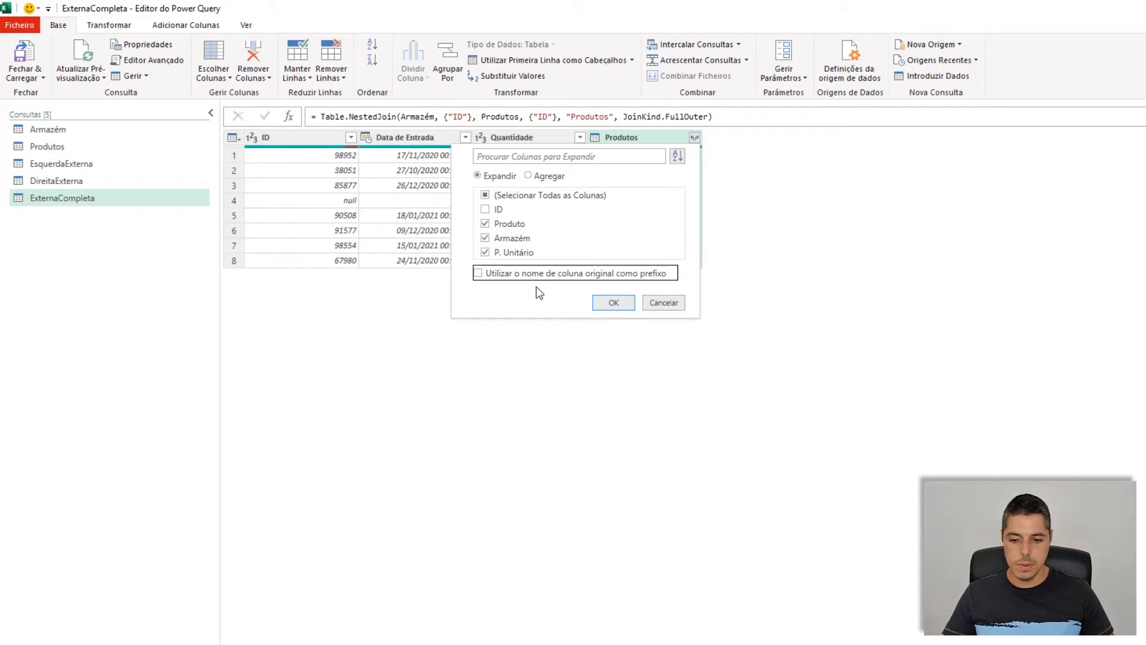
click(618, 305)
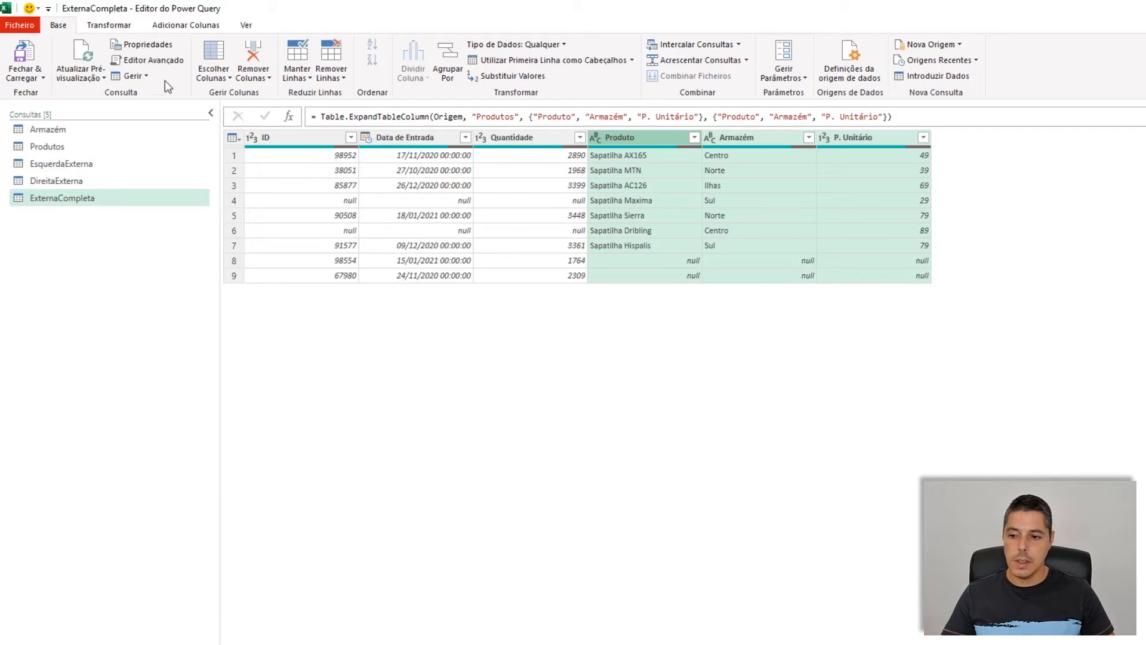
Step: Close the editor and load the ExternaCompleta query as a table in the existing worksheet at cell B39
click(33, 75)
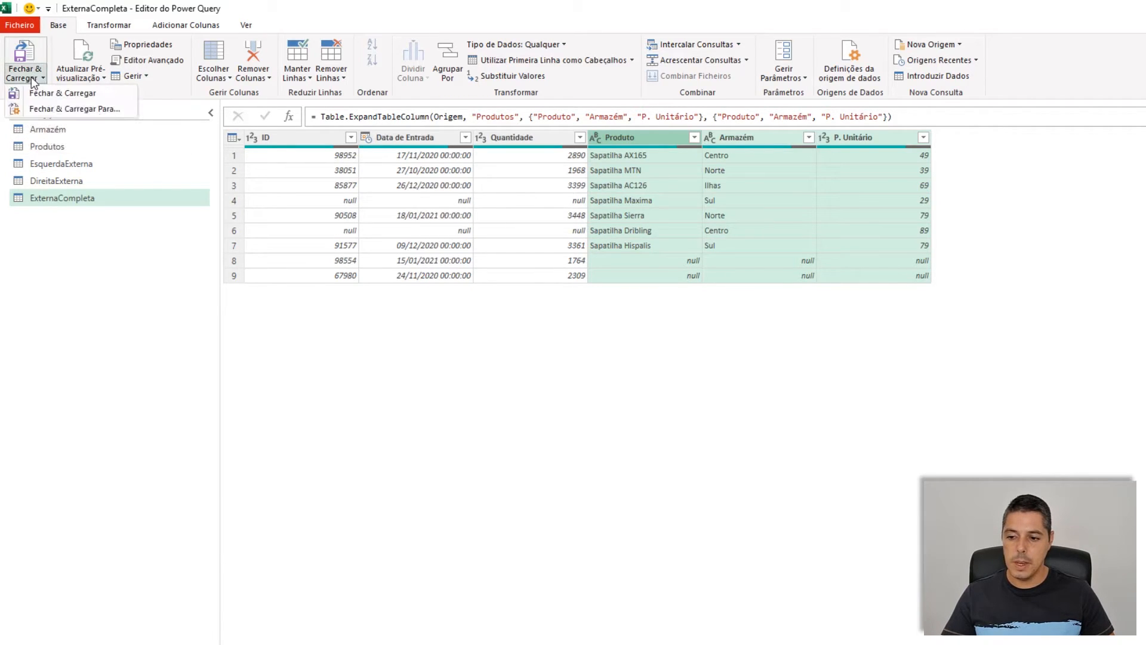
click(61, 111)
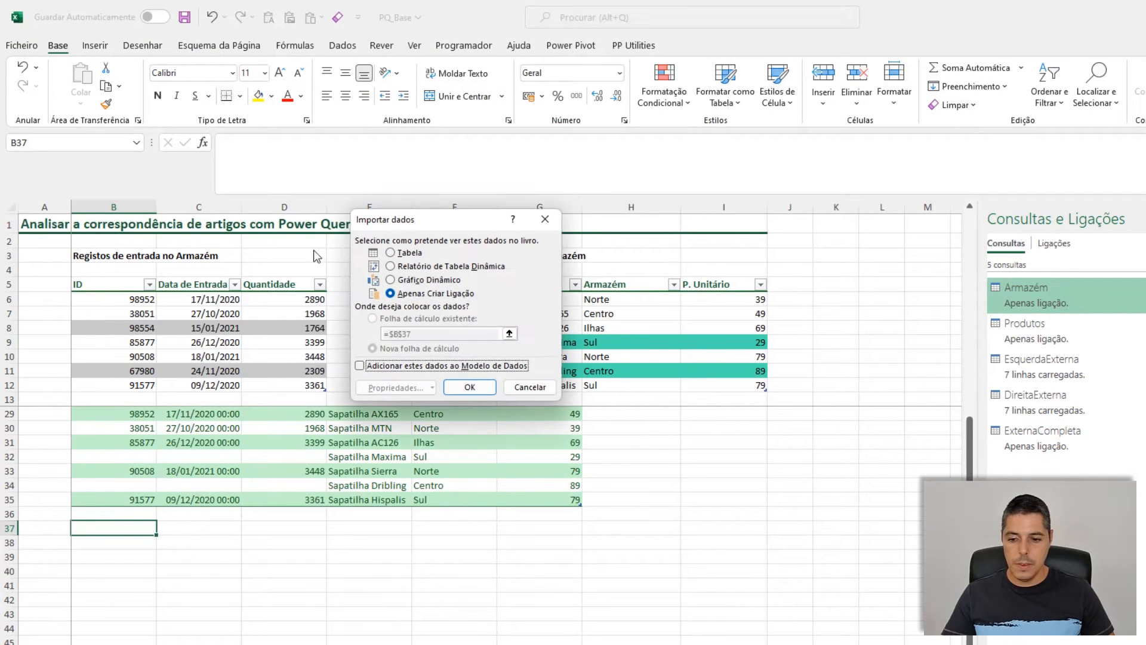
click(390, 253)
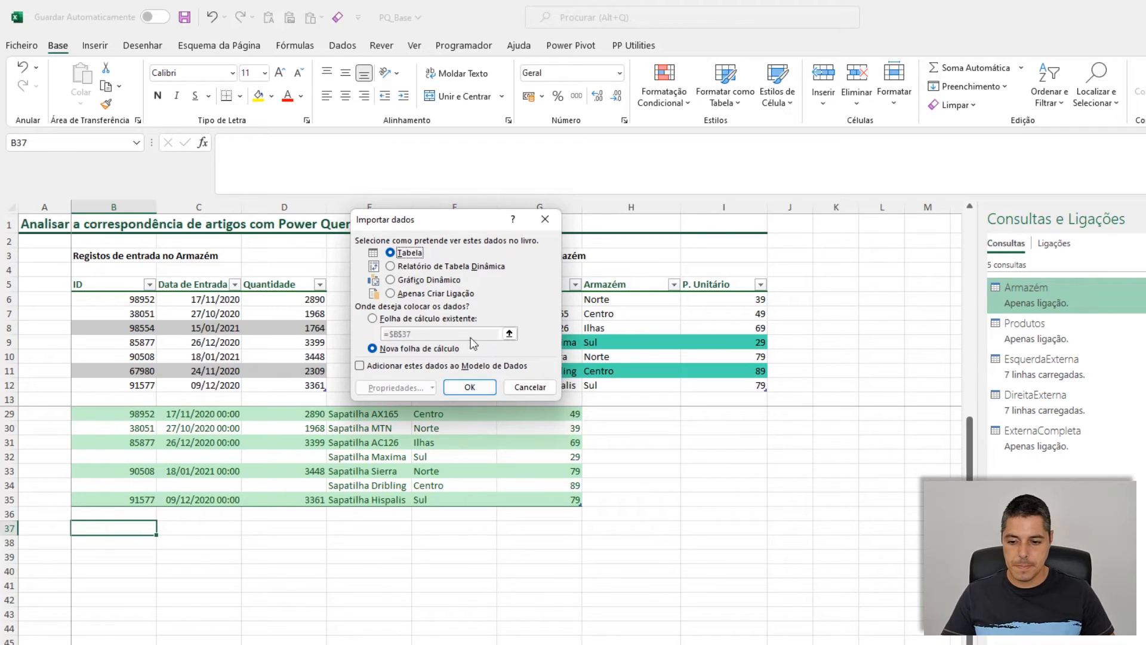
click(373, 318)
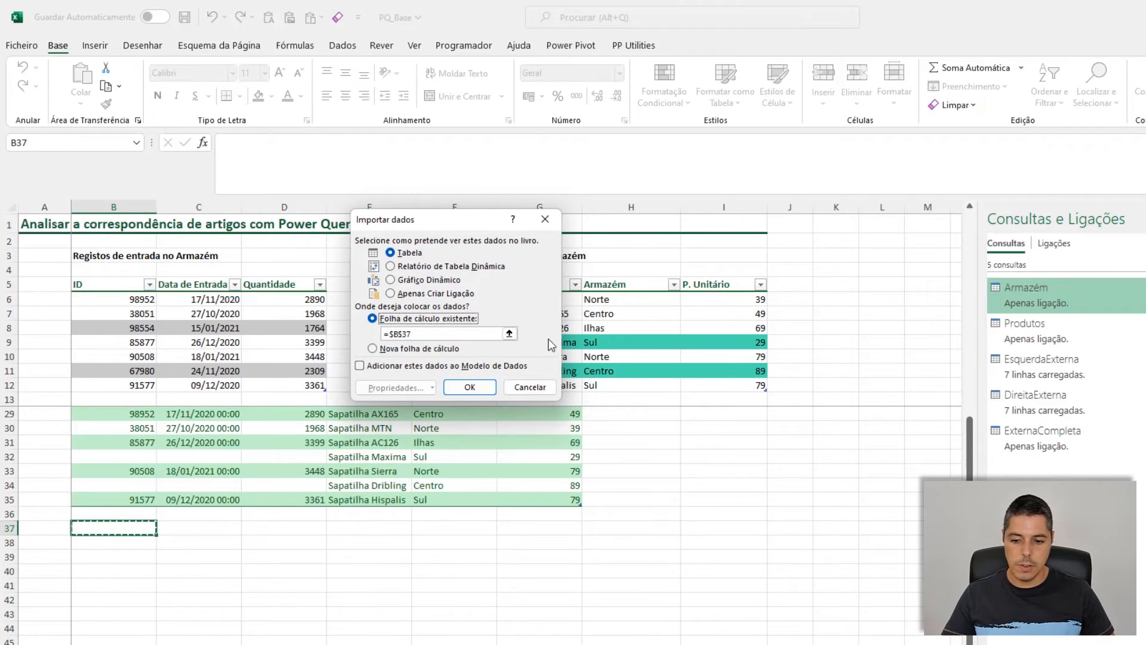
click(510, 333)
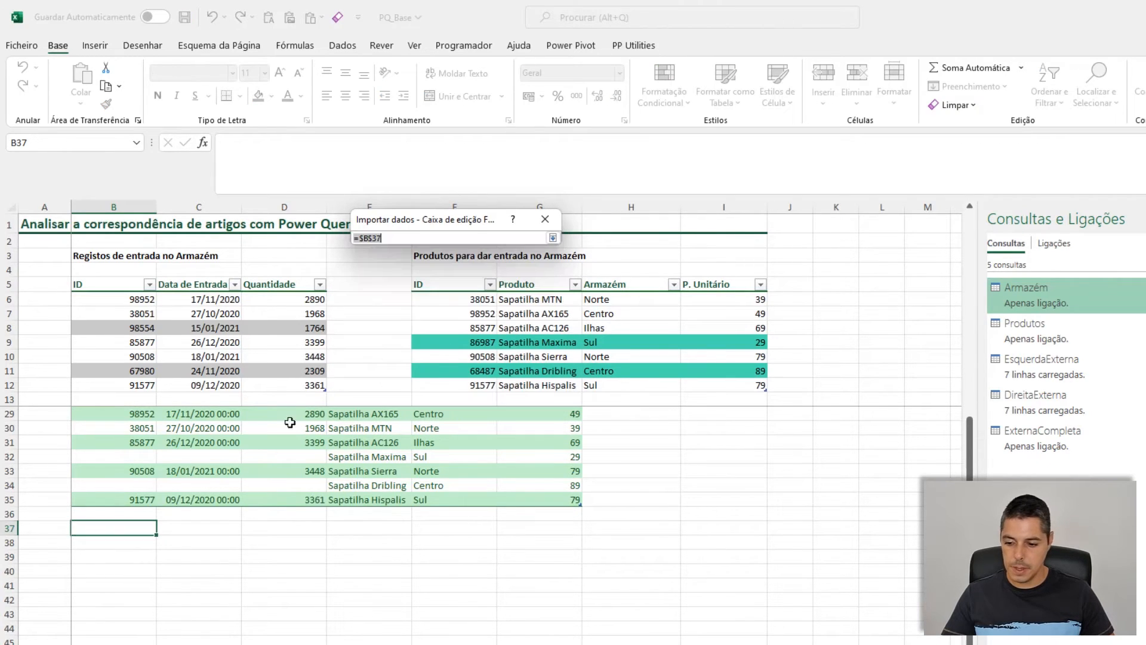
click(114, 558)
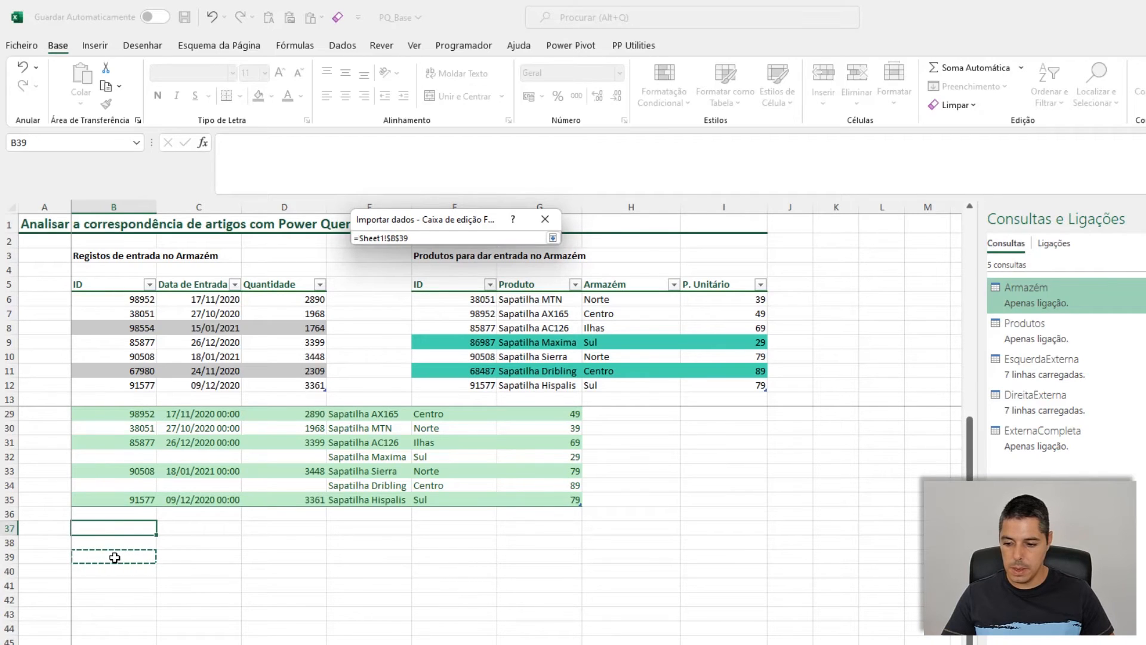
key(Return)
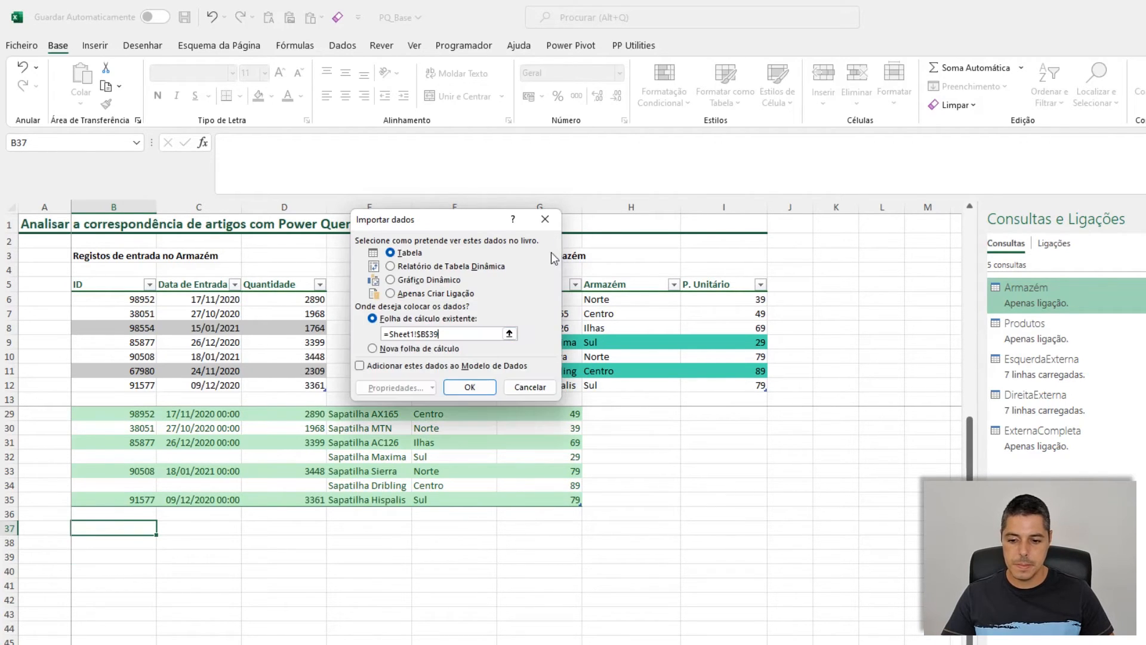
click(470, 387)
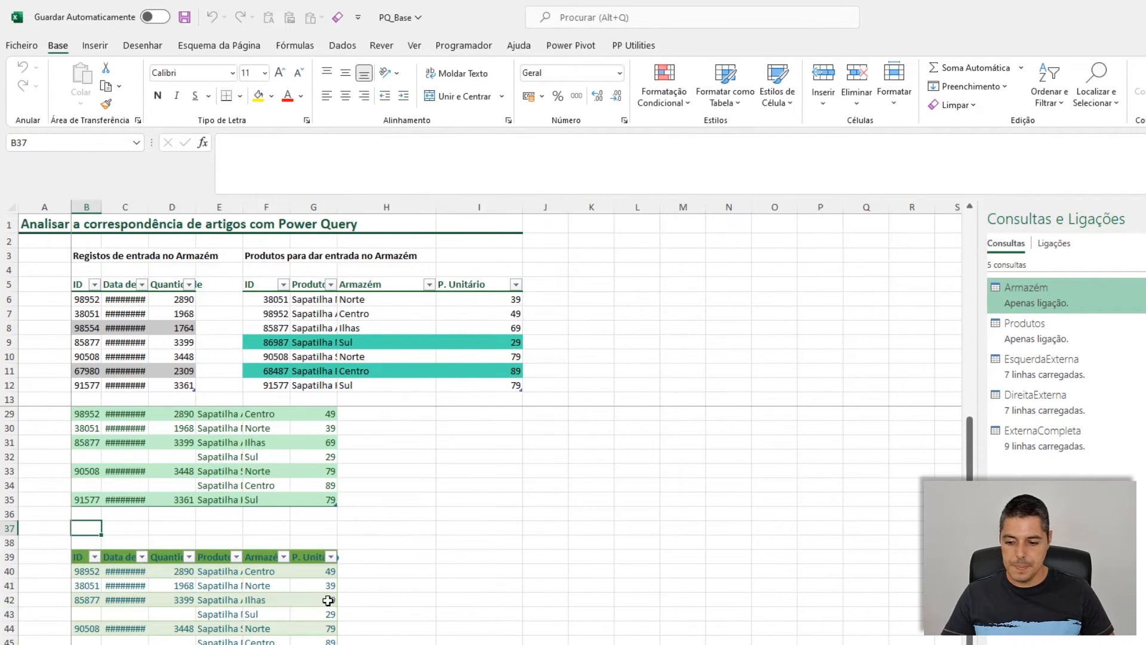
Step: Widen columns B to G and apply the light green banded style to the ExternaCompleta table
drag(87, 206, 353, 204)
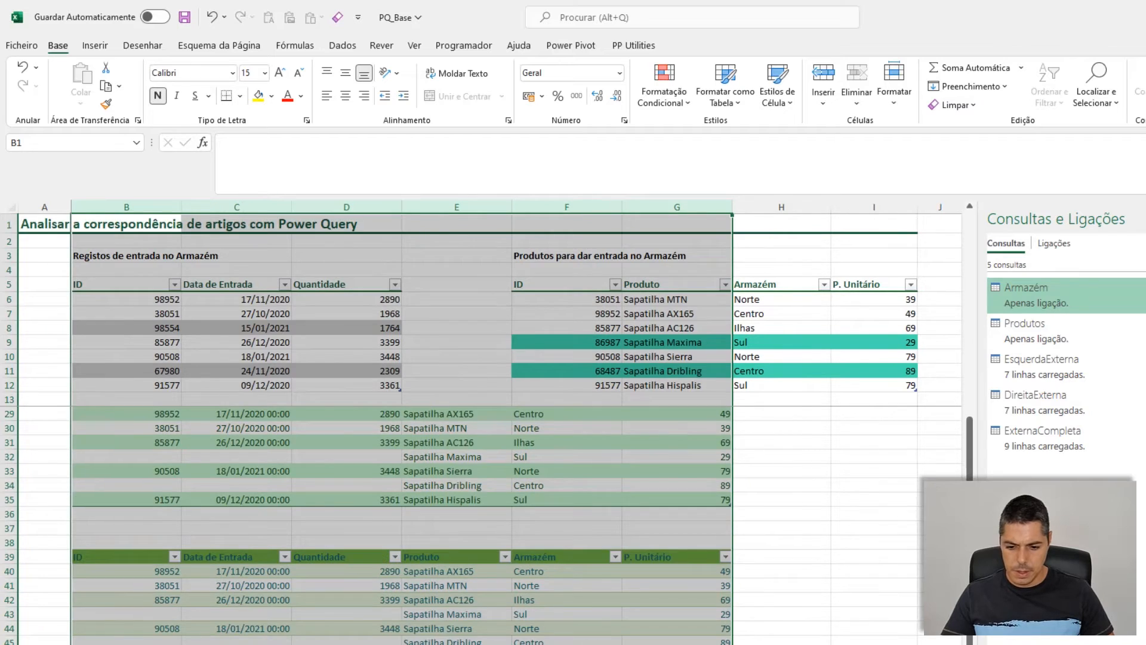
click(736, 441)
click(722, 45)
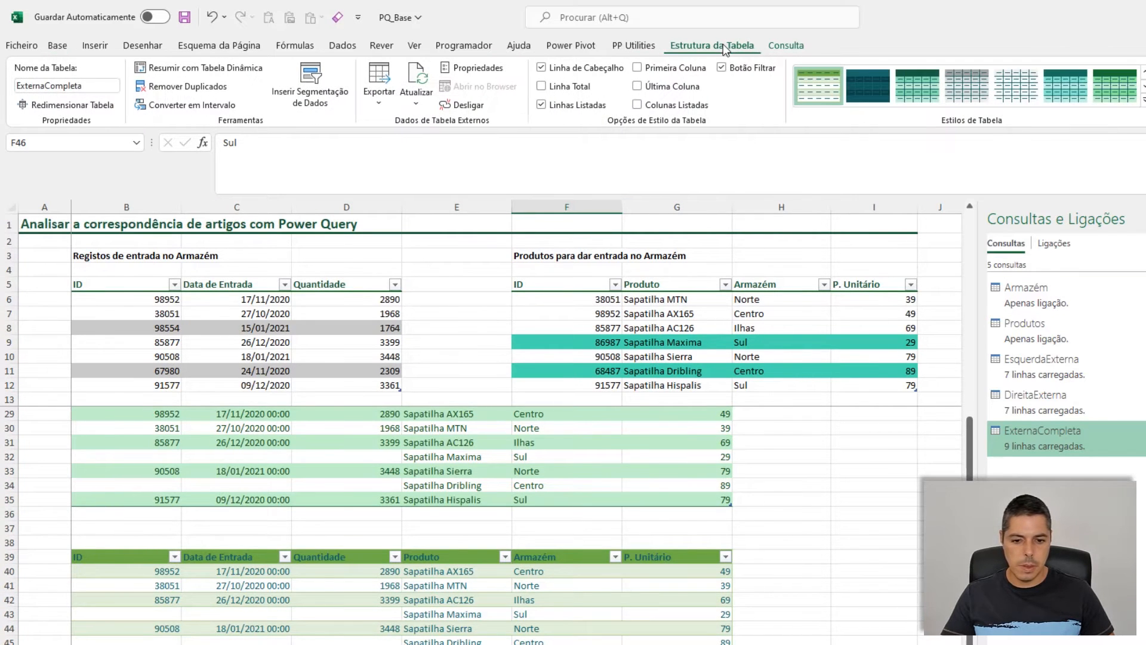
click(1142, 102)
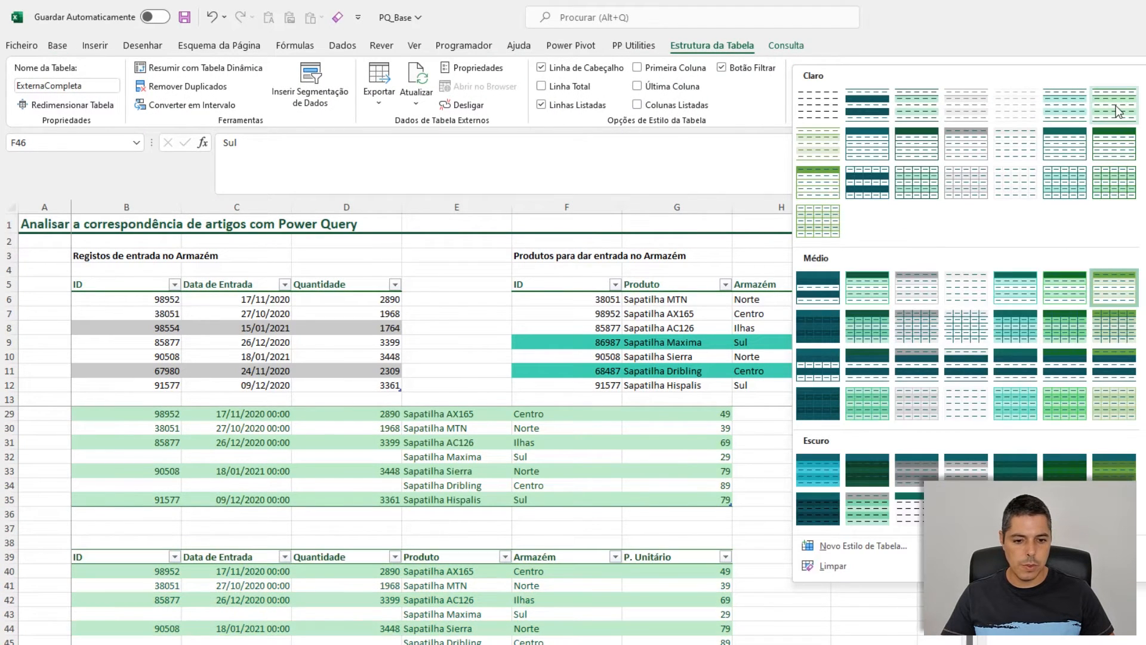
click(1119, 111)
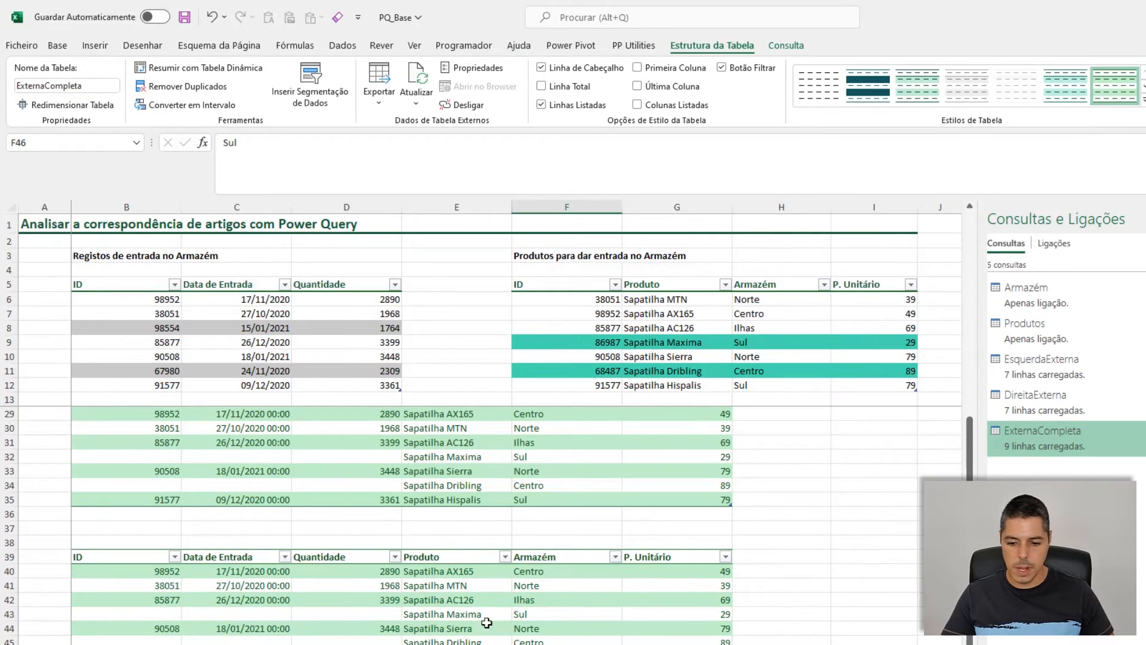
Step: Examine the rows of the ExternaCompleta table that lack either warehouse entry data or product data
scroll(432, 629, down, 1)
drag(149, 573, 382, 570)
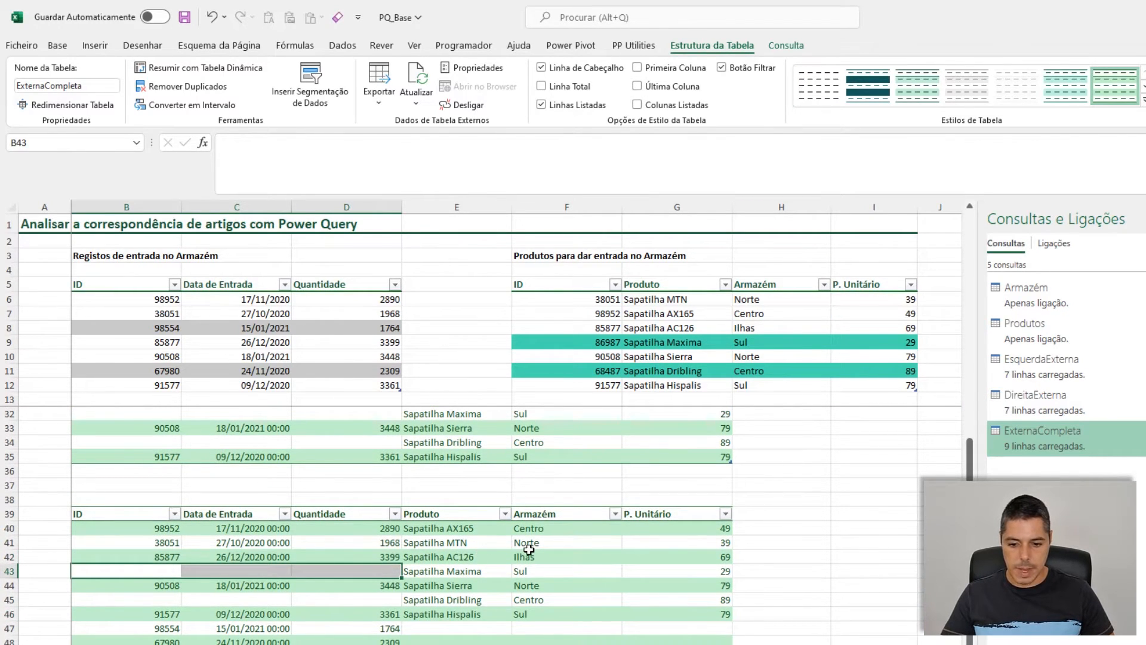
drag(456, 572, 677, 570)
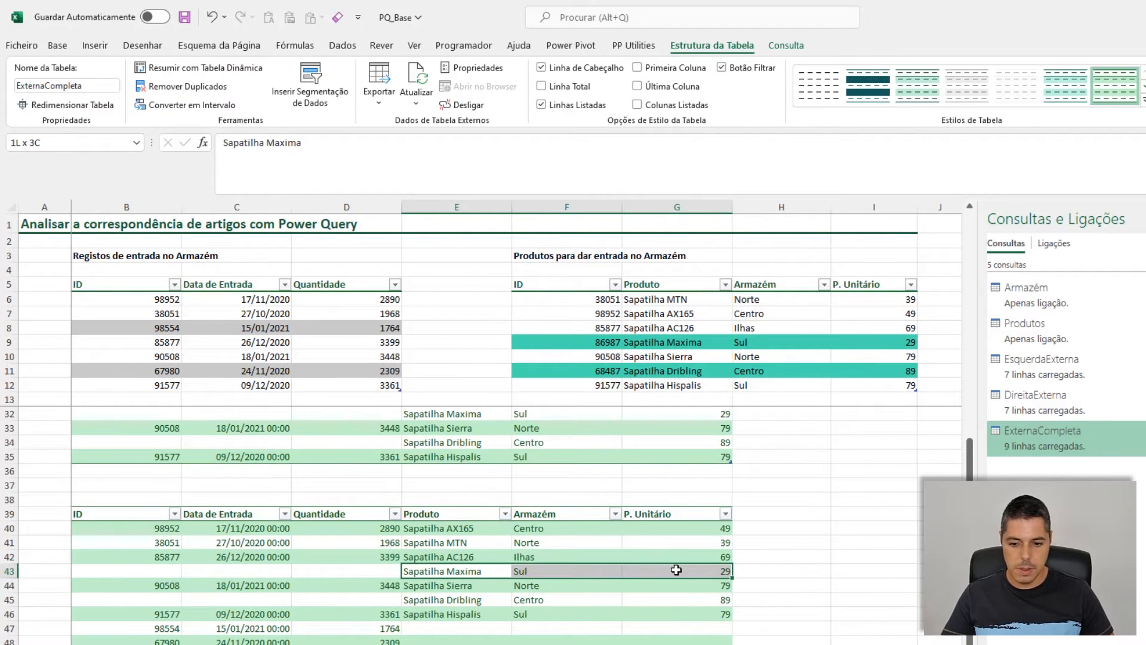
drag(442, 599, 665, 597)
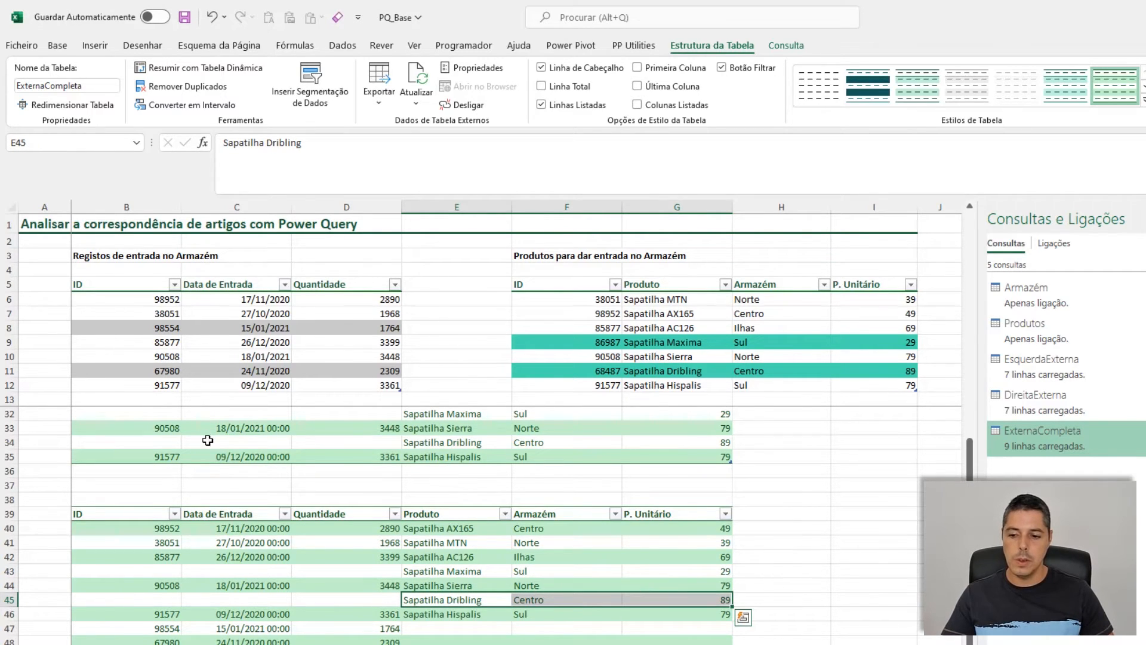
click(157, 628)
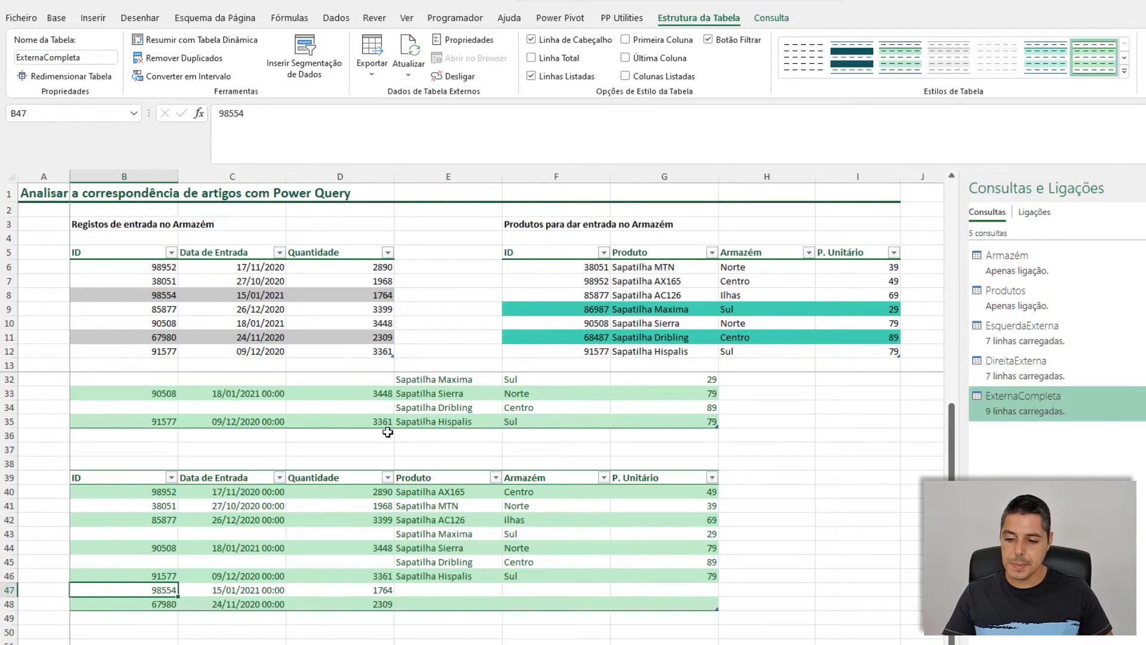
Step: Enter the title "Todos os registos de Ambas as tabelas" in cell B37 above the ExternaCompleta table
click(131, 453)
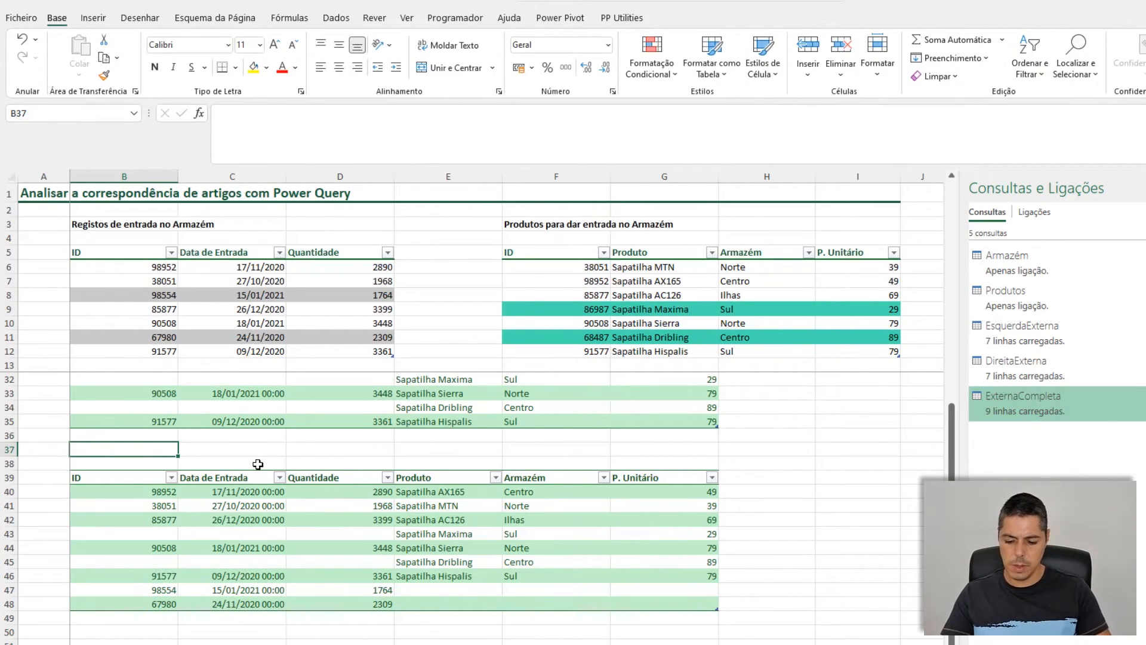
text(Todos)
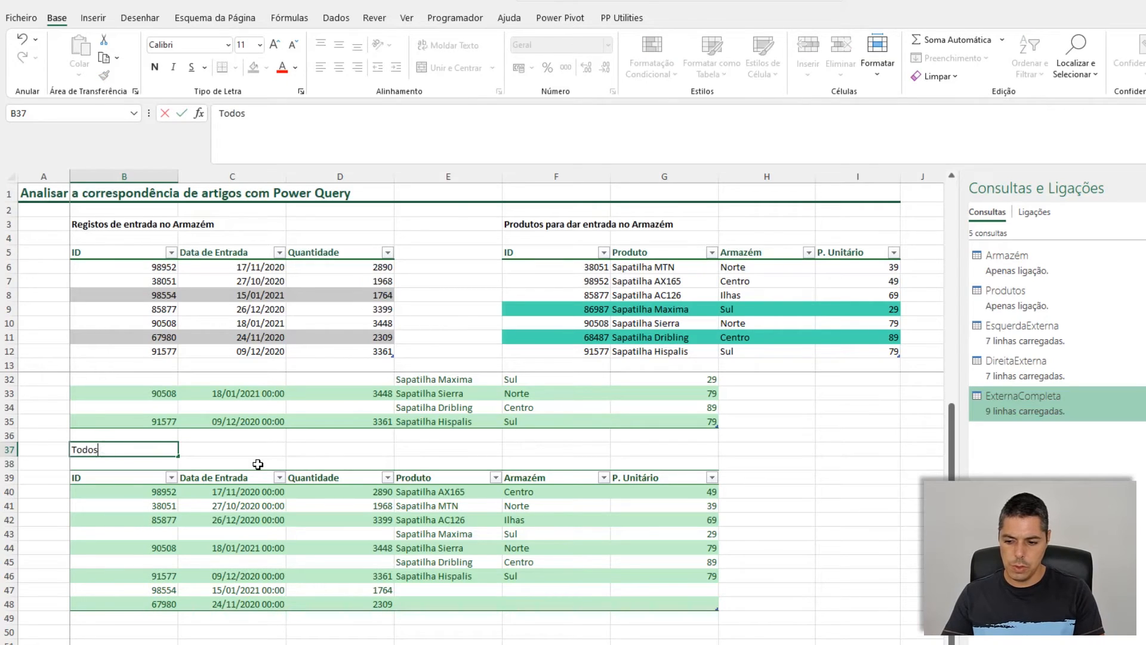
text( os registos de)
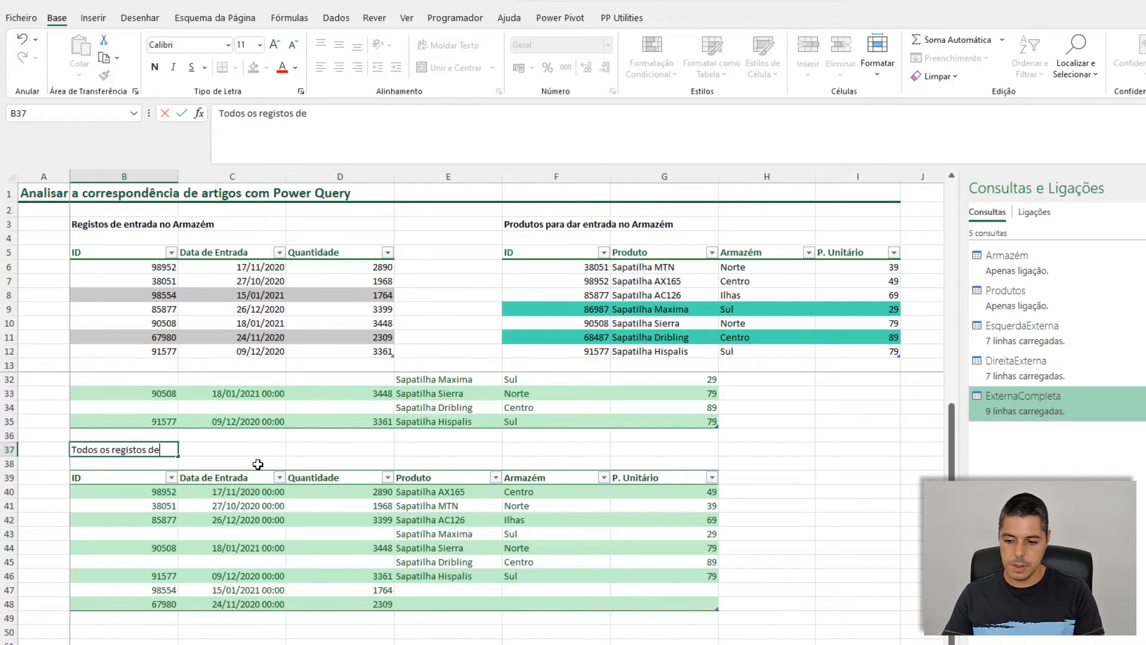
text( Amba)
text(tabelas)
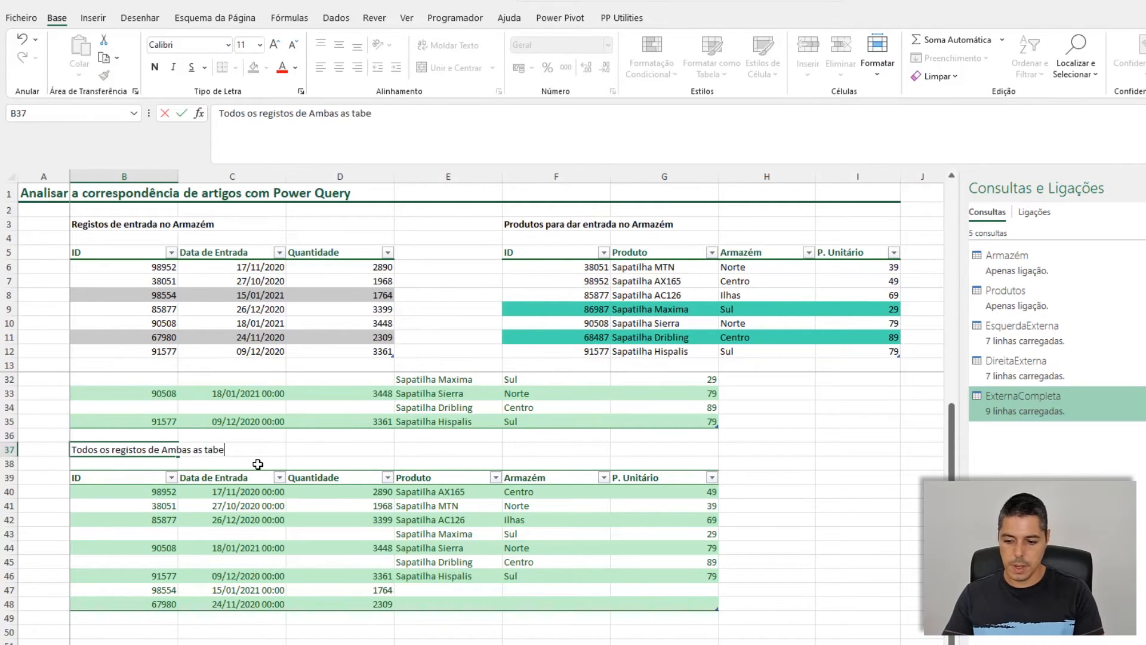
key(Return)
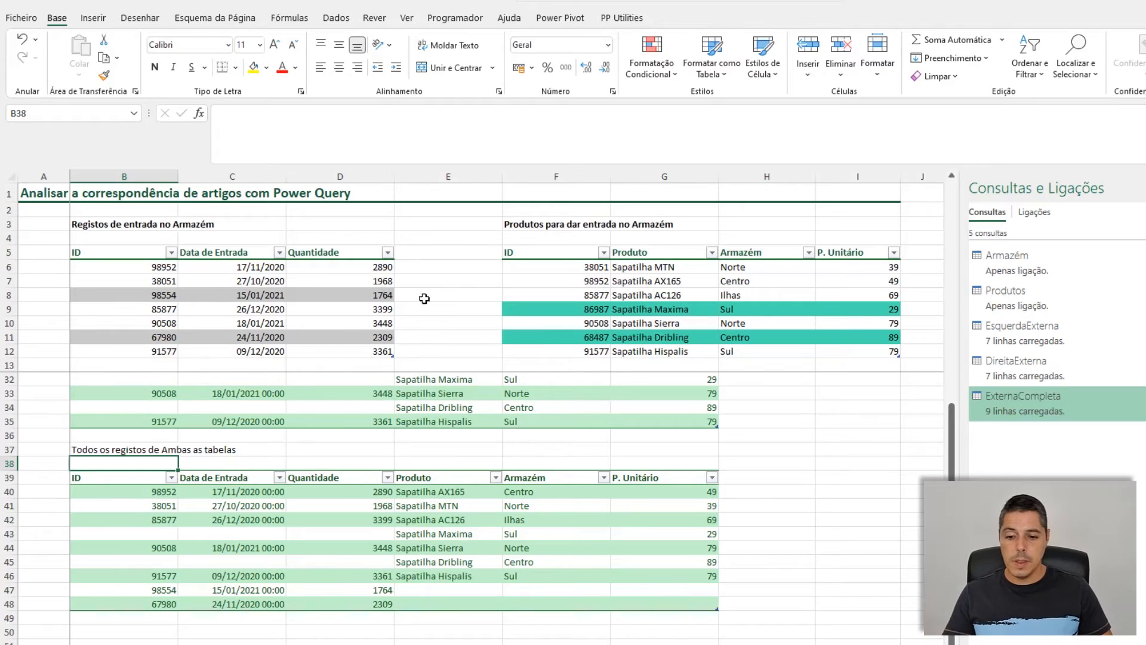
Step: Compare the highlighted unmatched rows for IDs 98554 and 86987 in the two source tables
scroll(350, 326, up, 1)
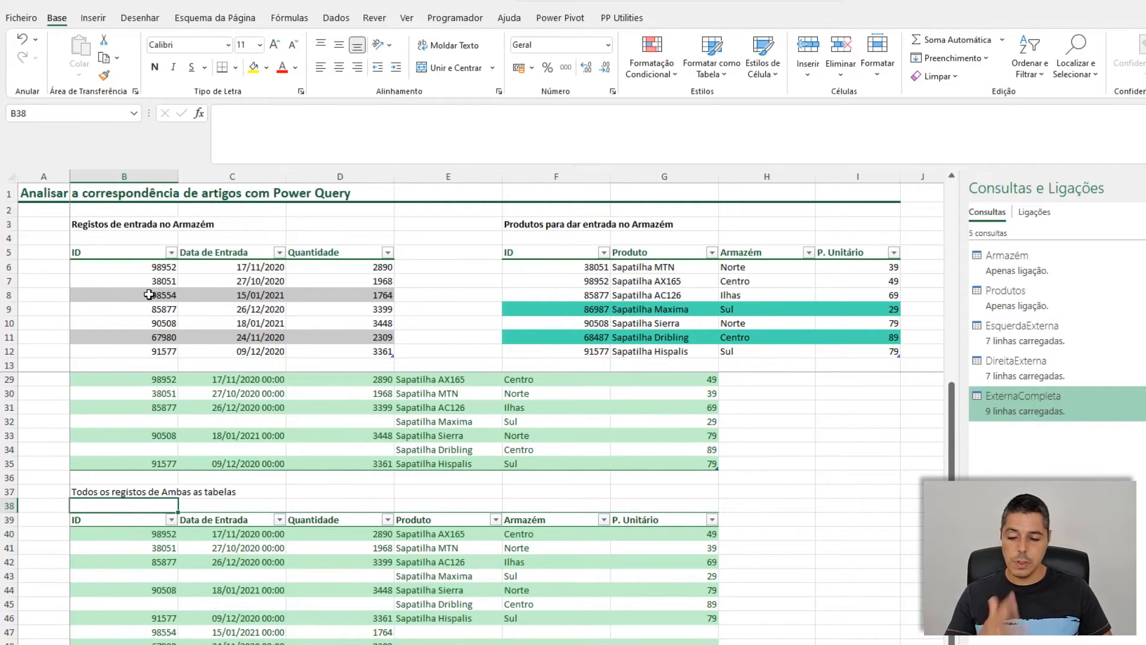
drag(148, 294, 340, 296)
drag(561, 310, 840, 310)
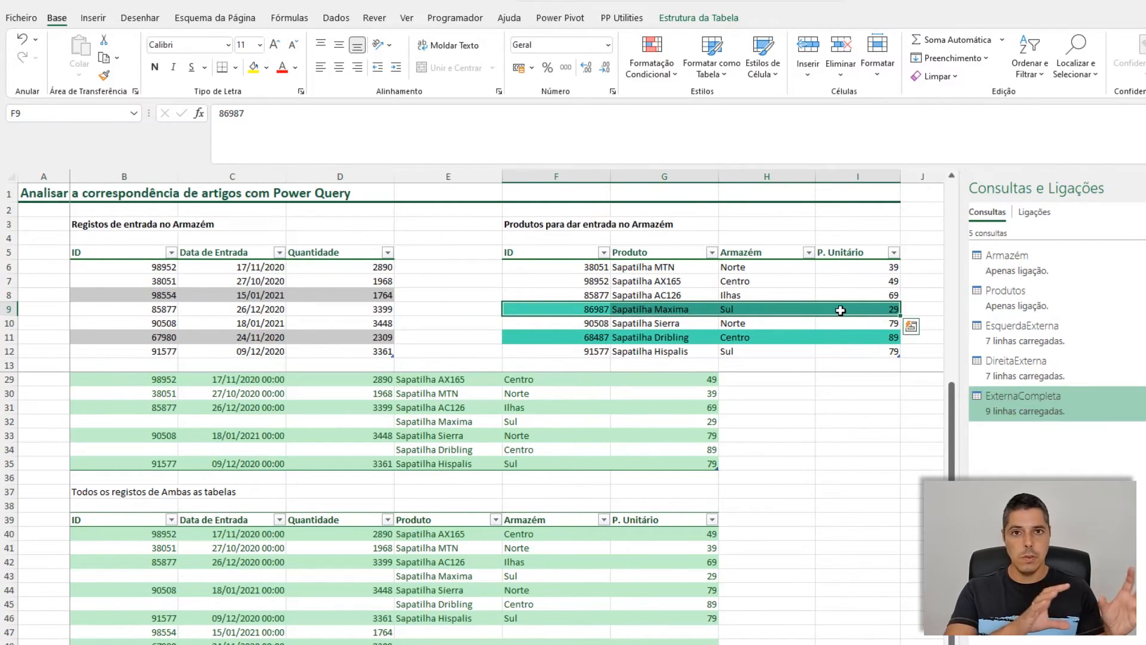
Step: Select cell B51 below the ExternaCompleta table and set up a merge of Armazém with Produtos, matching both on ID
scroll(490, 430, down, 3)
click(126, 562)
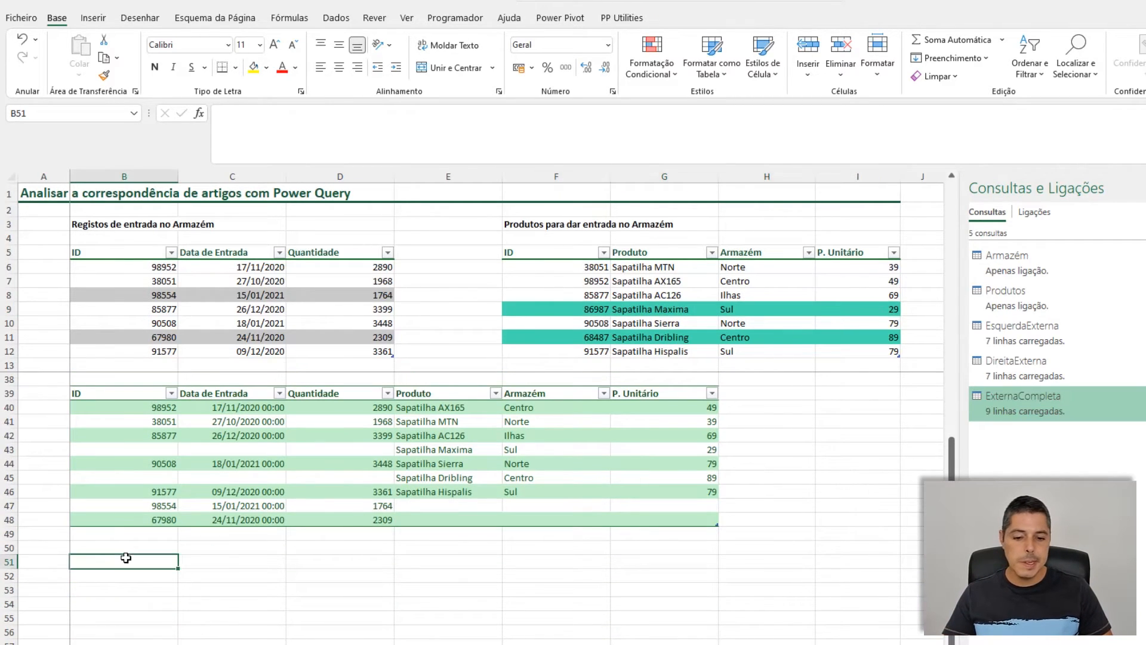
mouse_move(1063, 407)
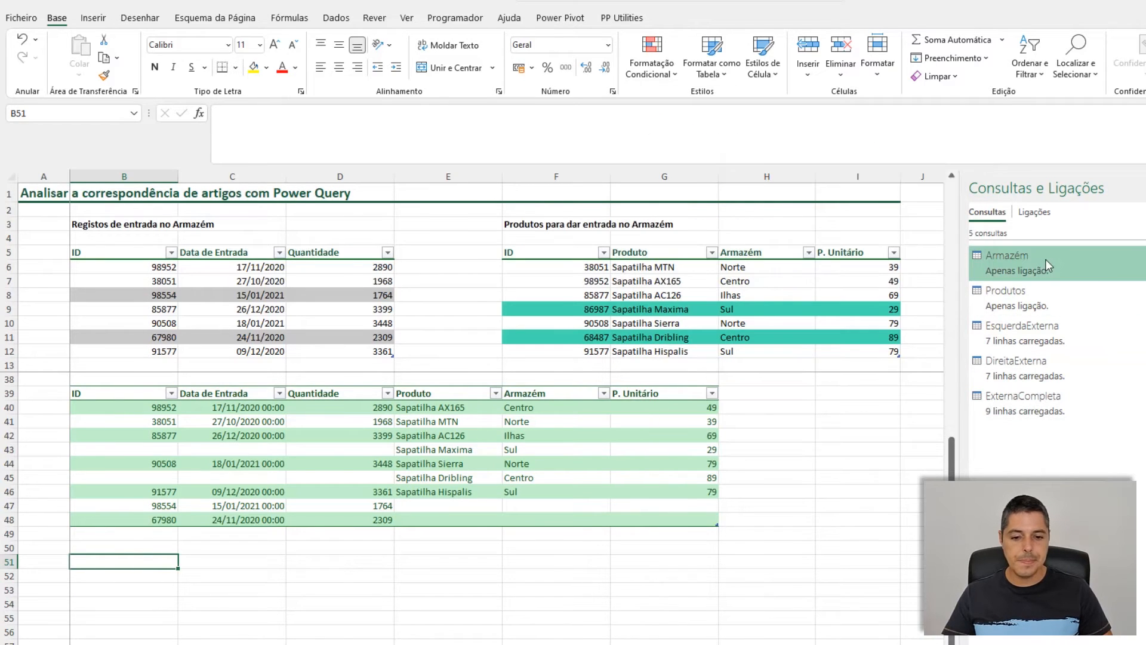
right_click(1045, 260)
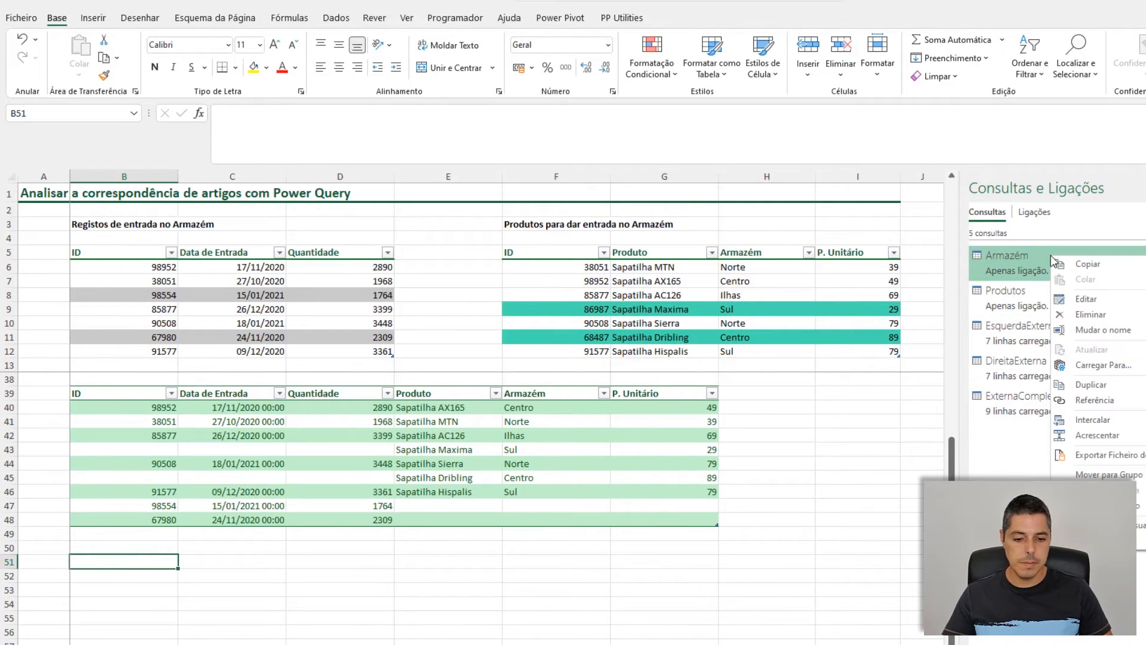
click(1107, 420)
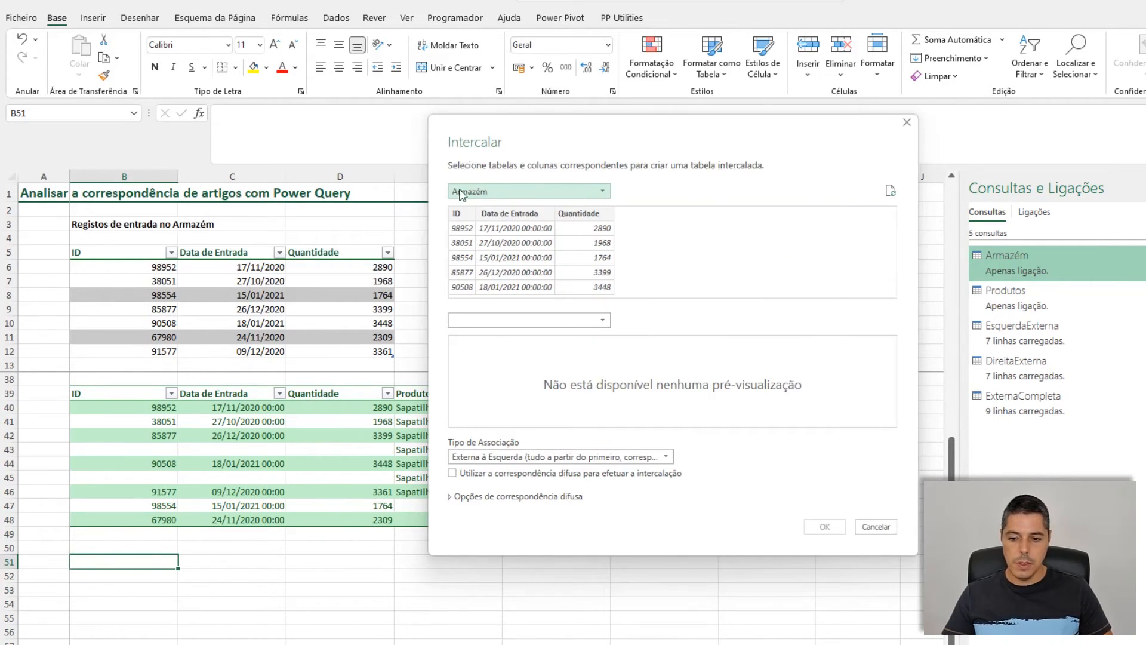
click(502, 318)
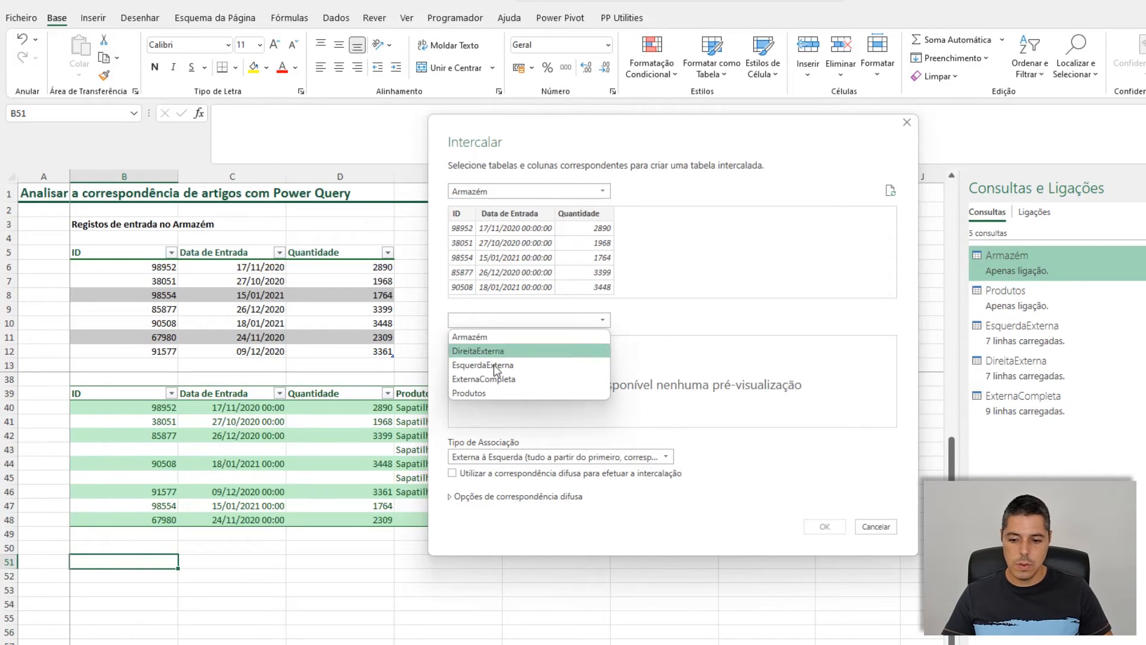
click(486, 395)
click(460, 217)
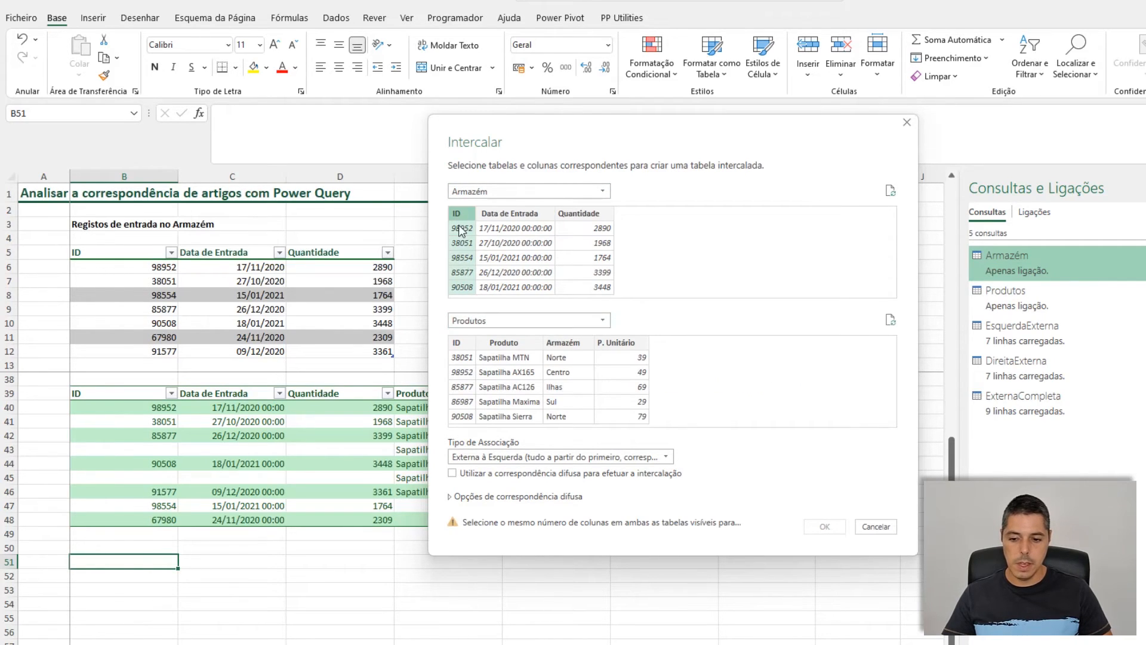
click(469, 347)
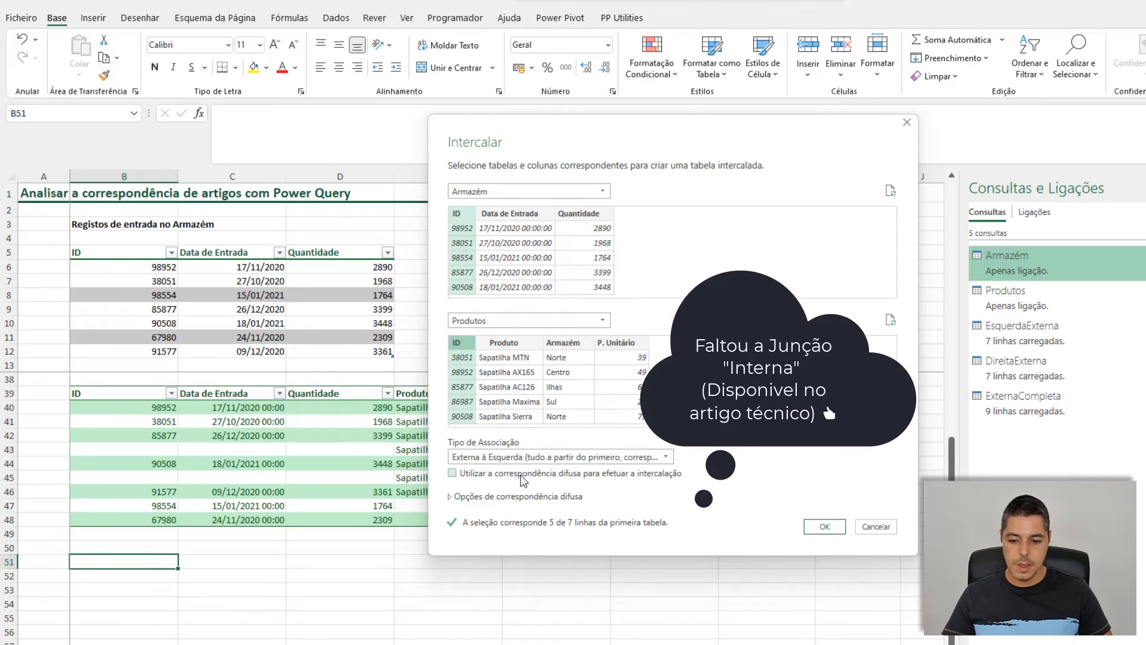
Step: Set the merge's join type to Anti à Esquerda (linhas apenas no primeiro) and create the merged query
click(519, 457)
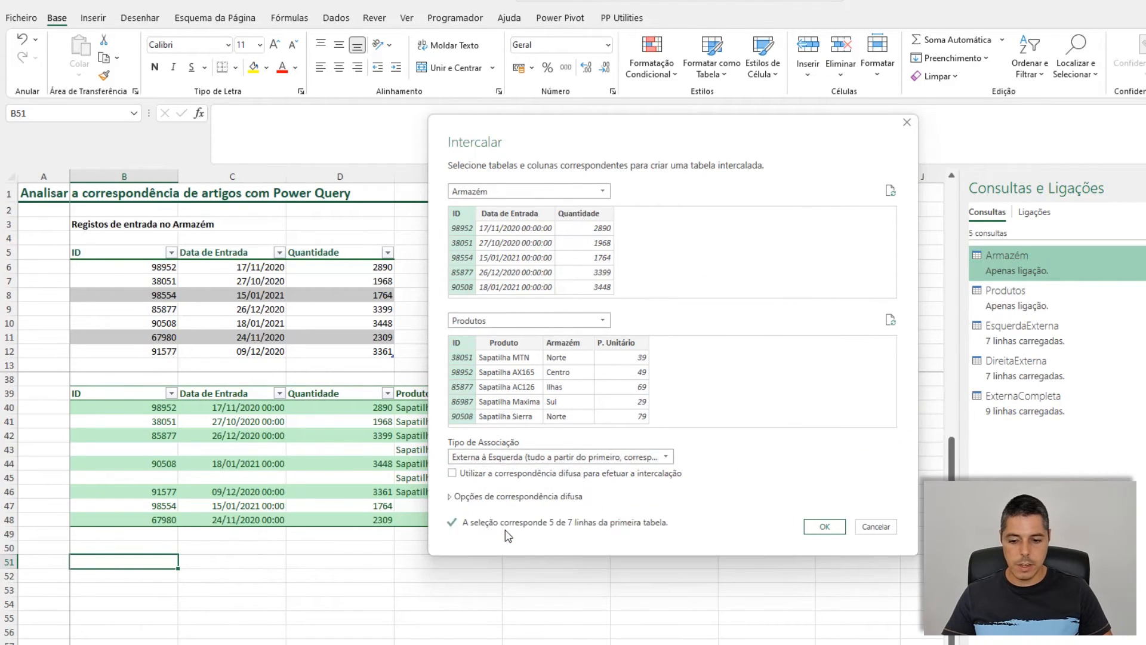
click(506, 529)
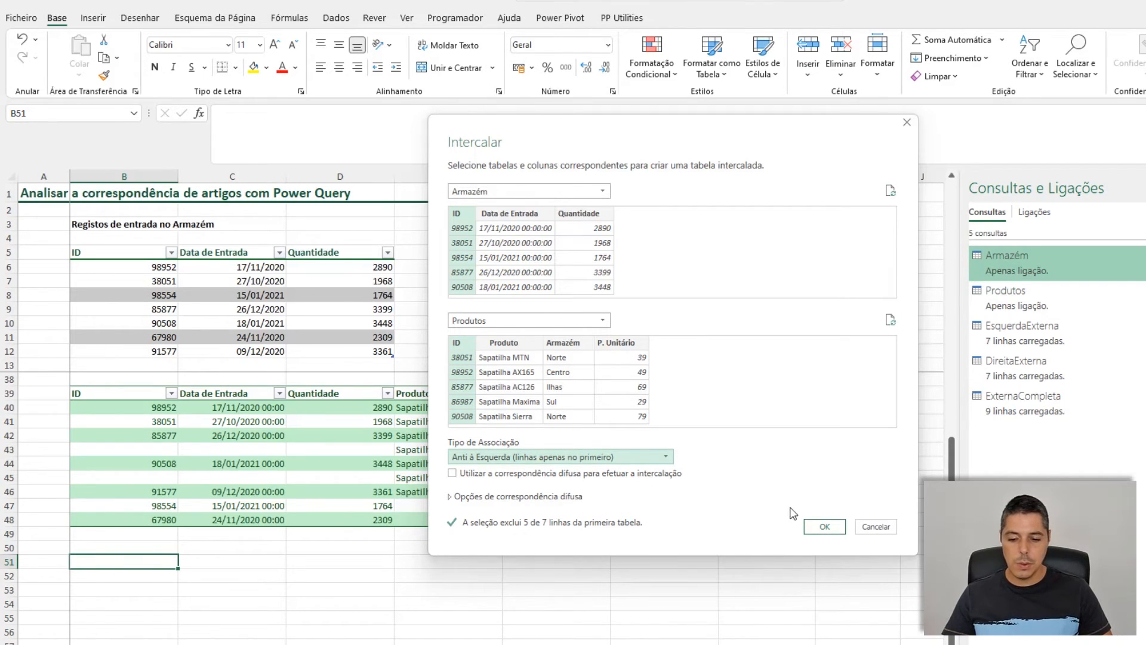
click(827, 531)
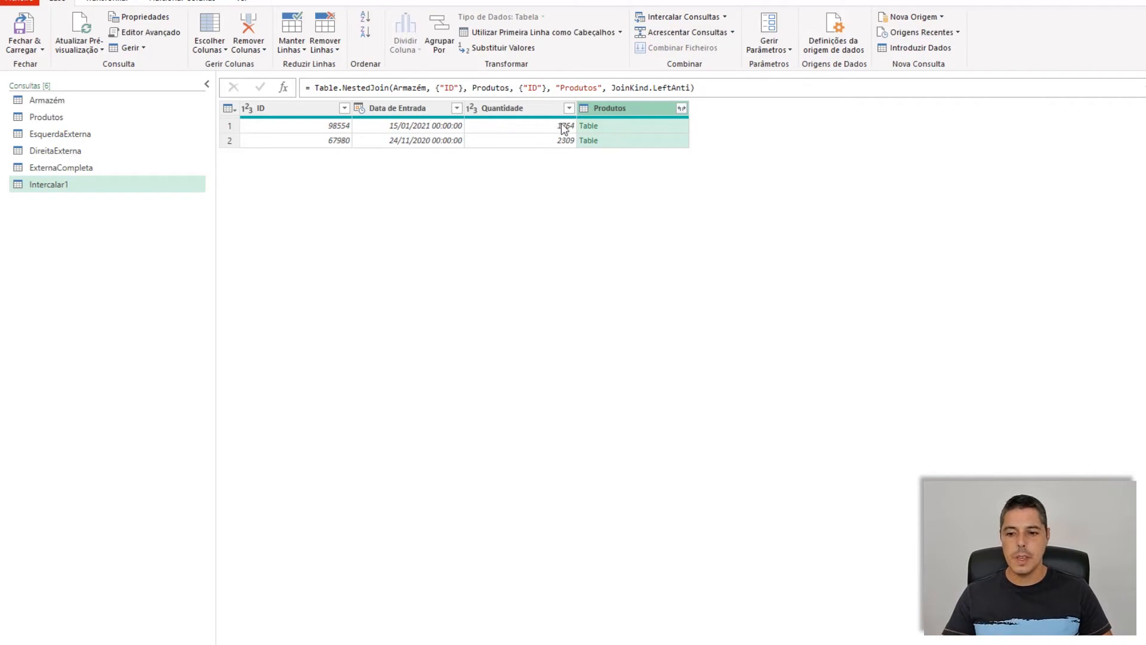
Step: Keep only the ID, Data de Entrada and Quantidade columns in the merged query, removing the other columns
click(306, 107)
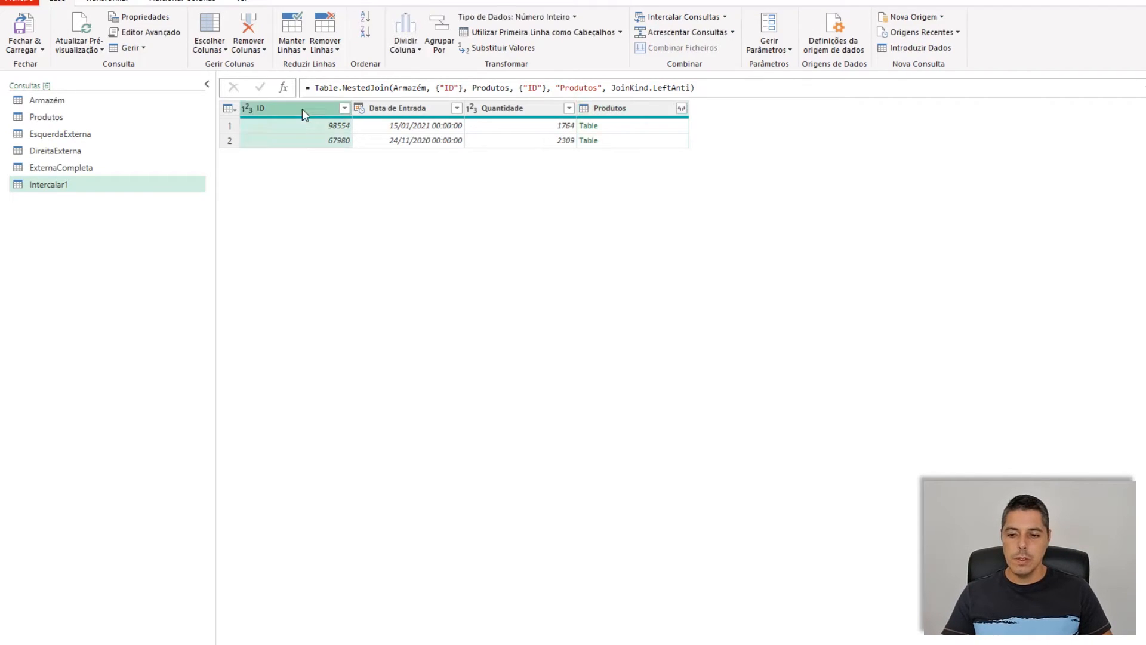
shift+click(517, 111)
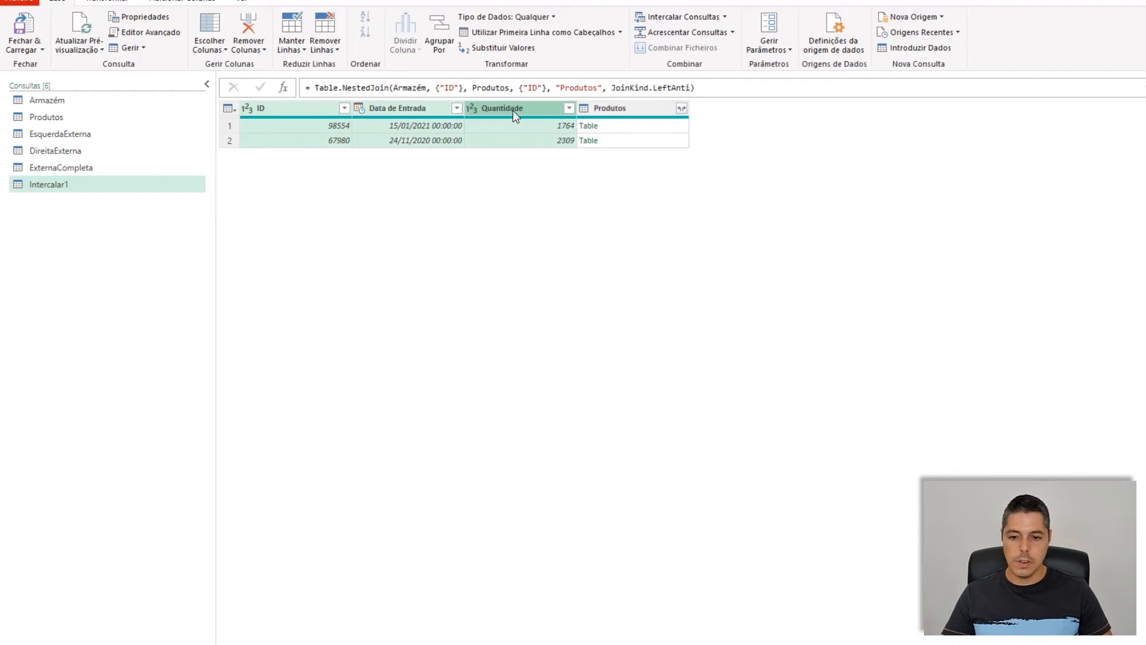
click(257, 50)
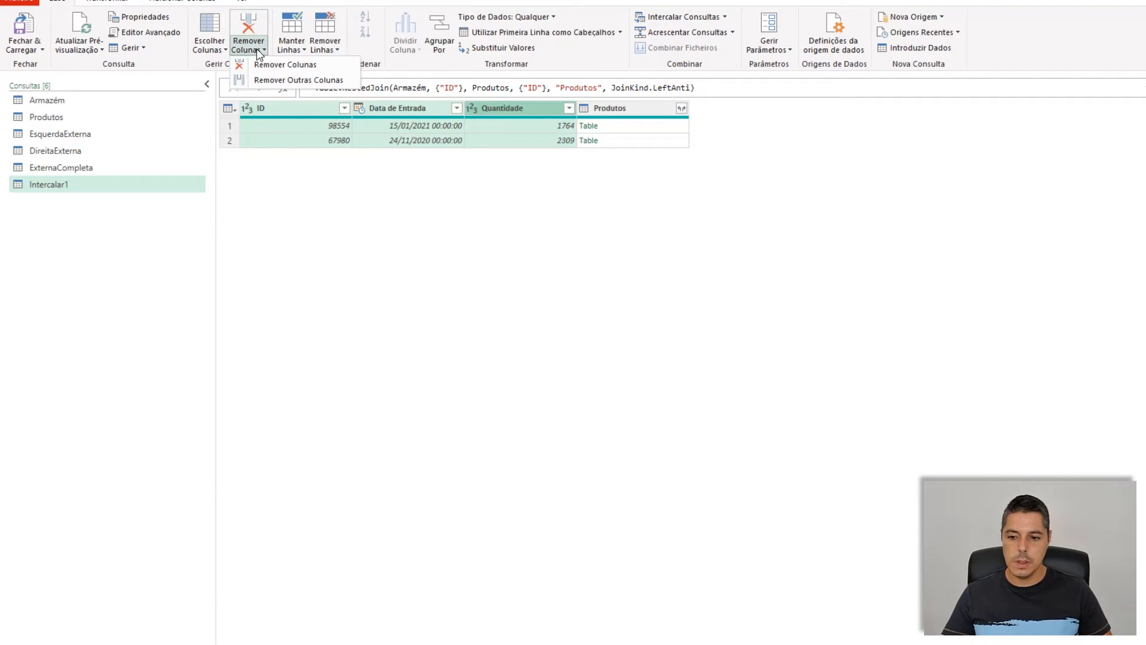
click(287, 85)
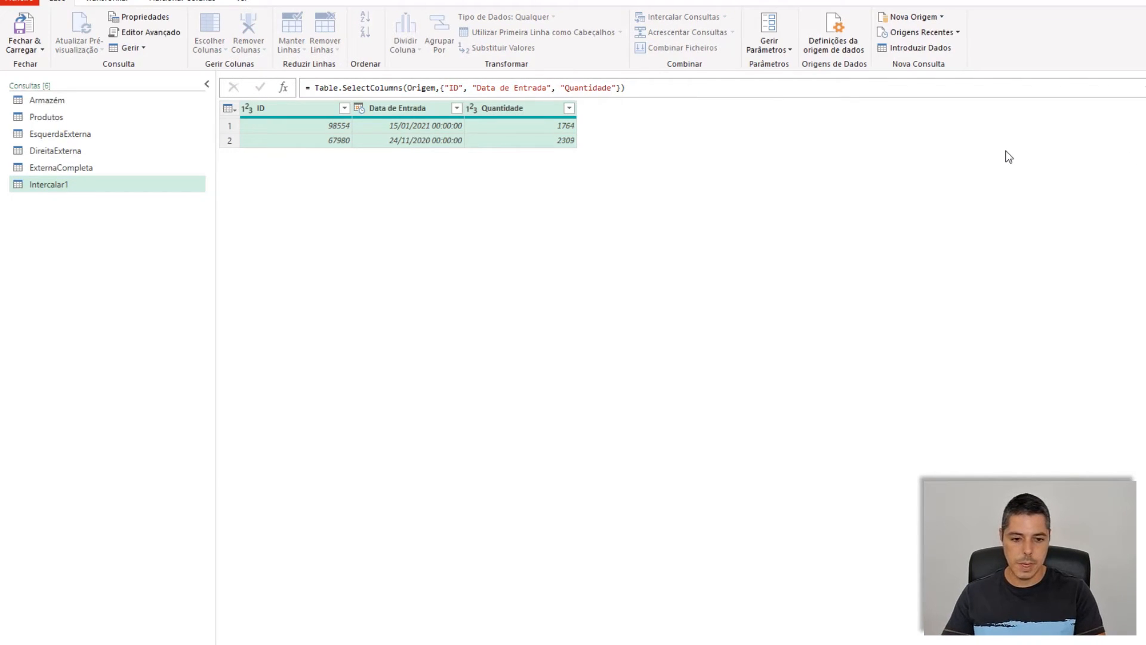
Step: Name the query EsquerdaAnti and load it as a table at cell B52 of the existing worksheet
click(25, 47)
click(51, 67)
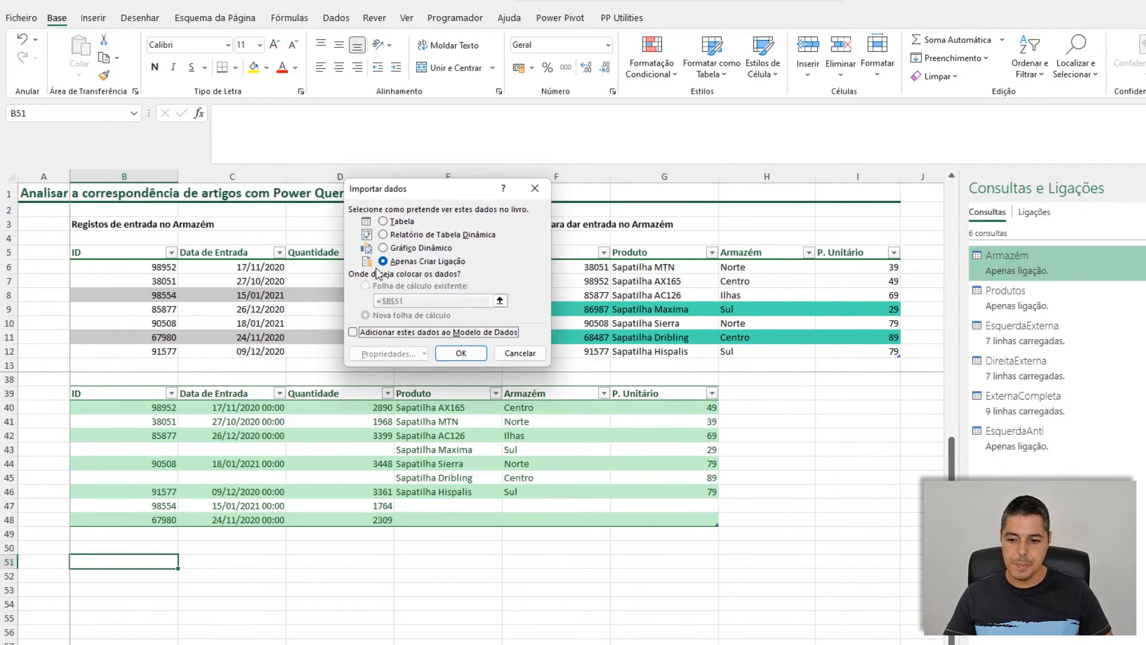
click(383, 223)
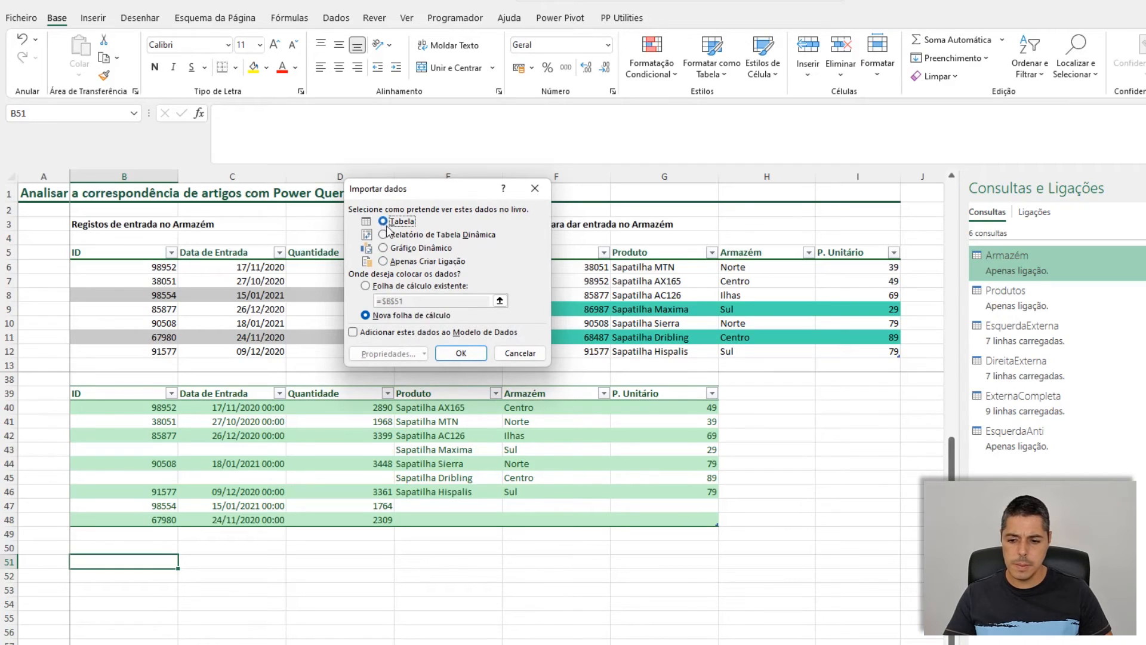
click(412, 290)
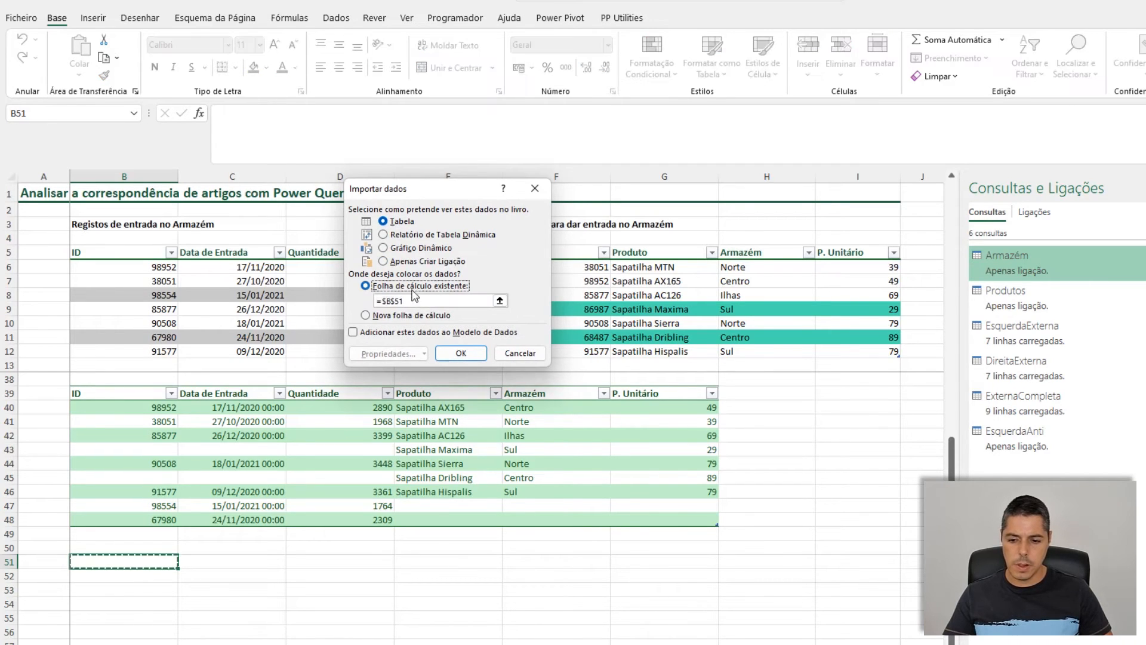
click(500, 300)
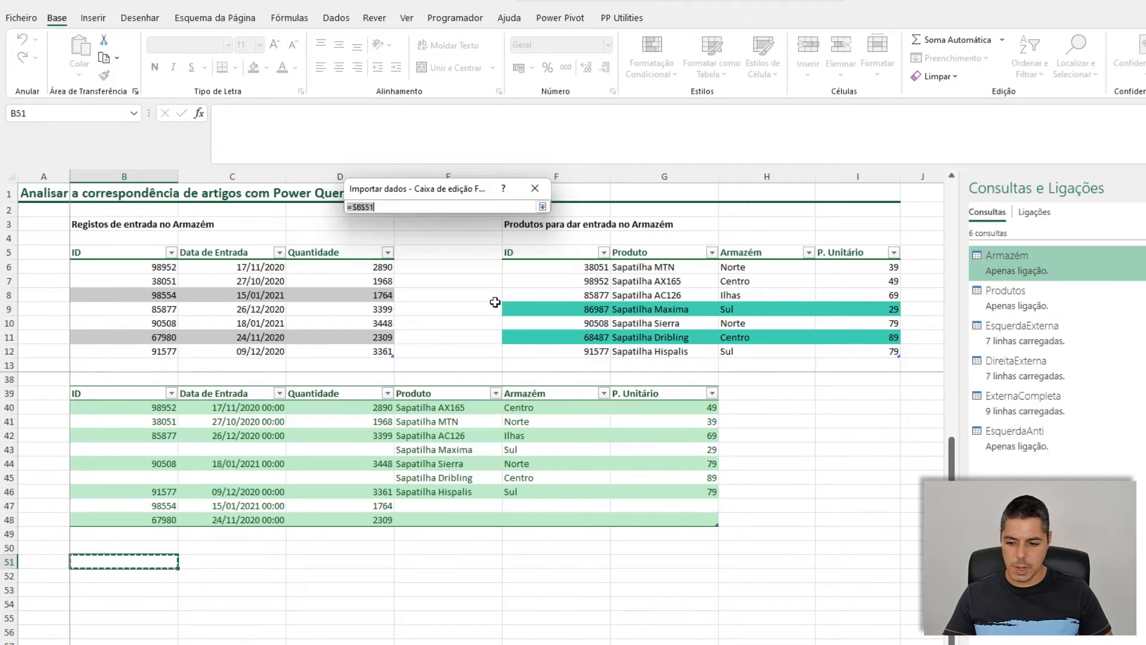
click(102, 579)
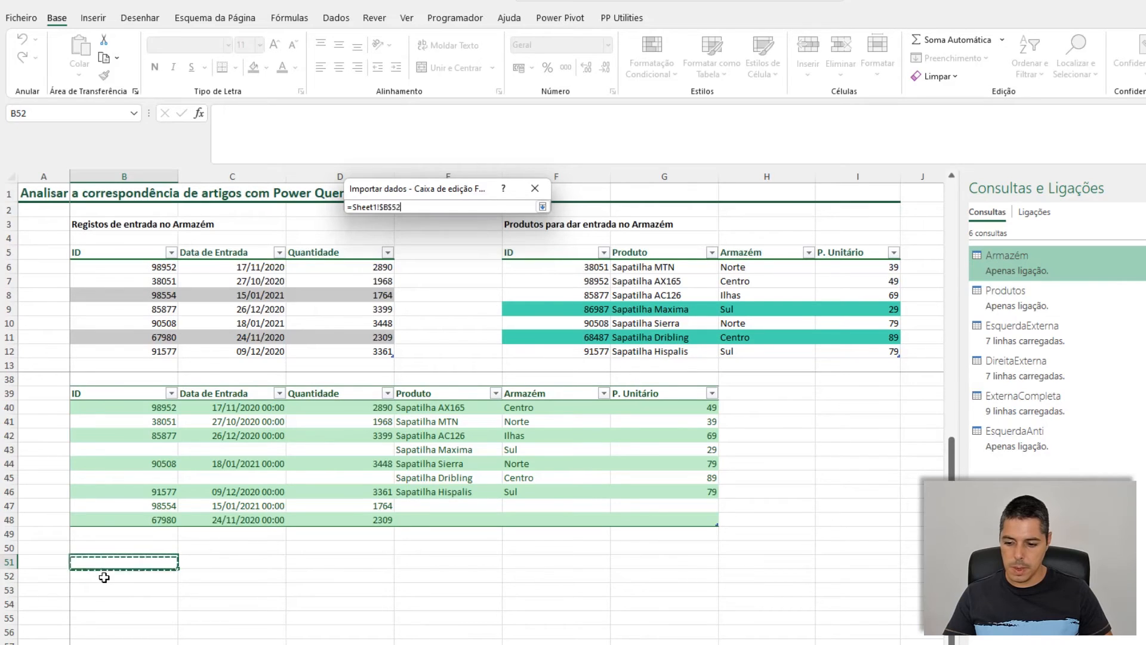
click(542, 207)
click(462, 354)
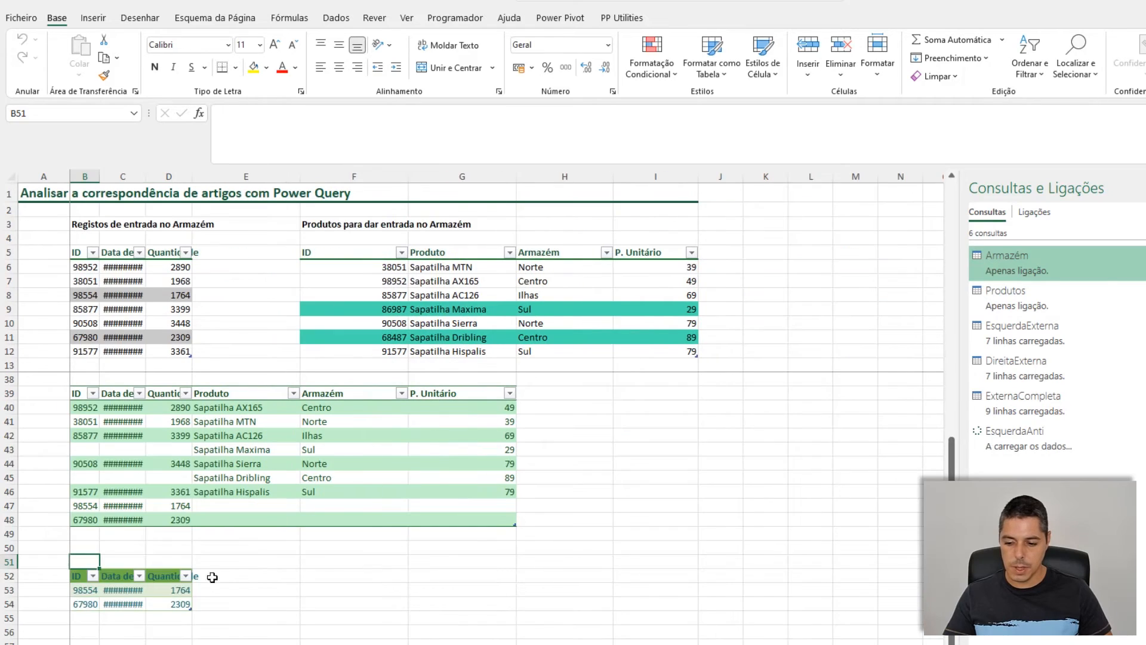
Step: Widen columns B to D and compare the loaded EsquerdaAnti rows with the highlighted unmatched rows in both source tables
drag(92, 174, 187, 177)
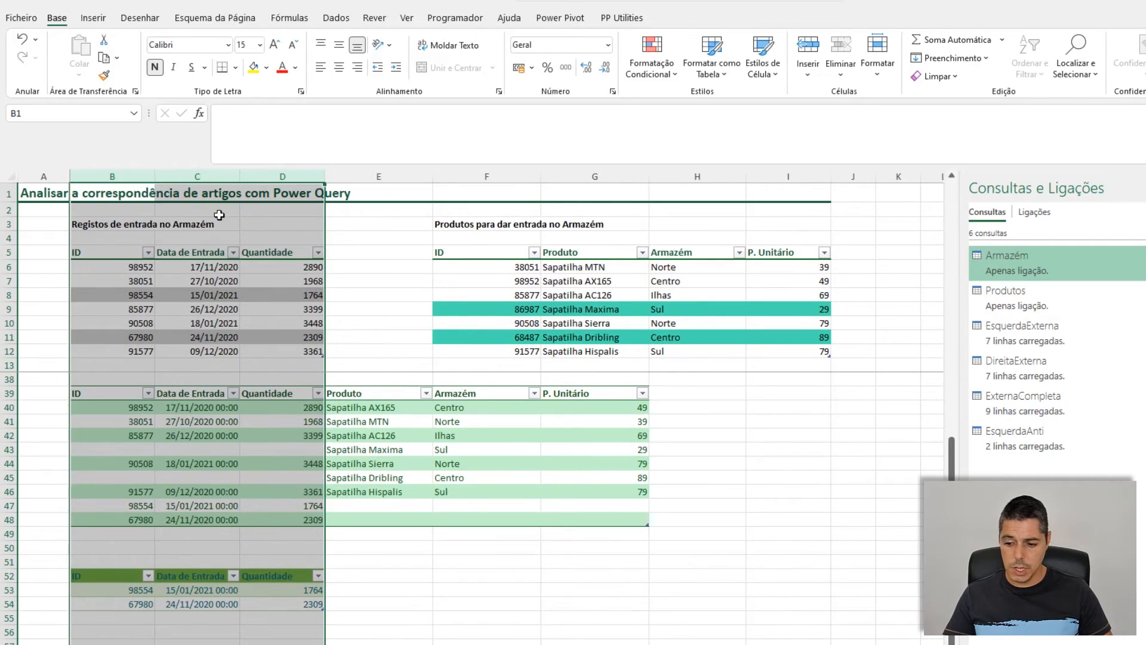
click(145, 588)
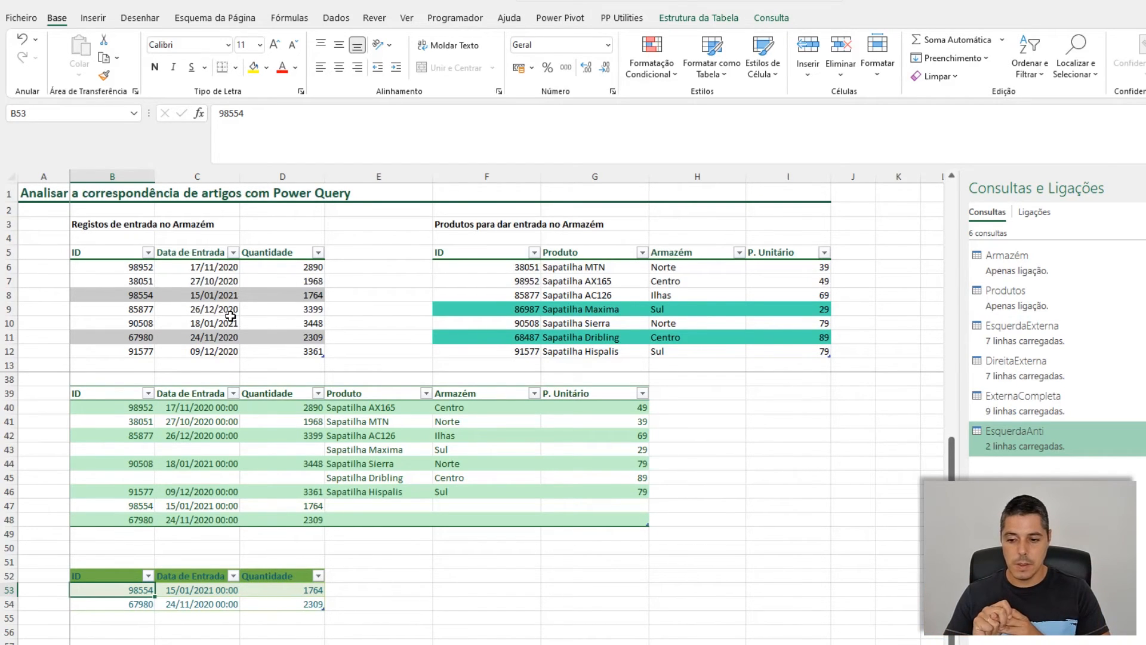
drag(123, 295, 298, 294)
drag(123, 336, 271, 333)
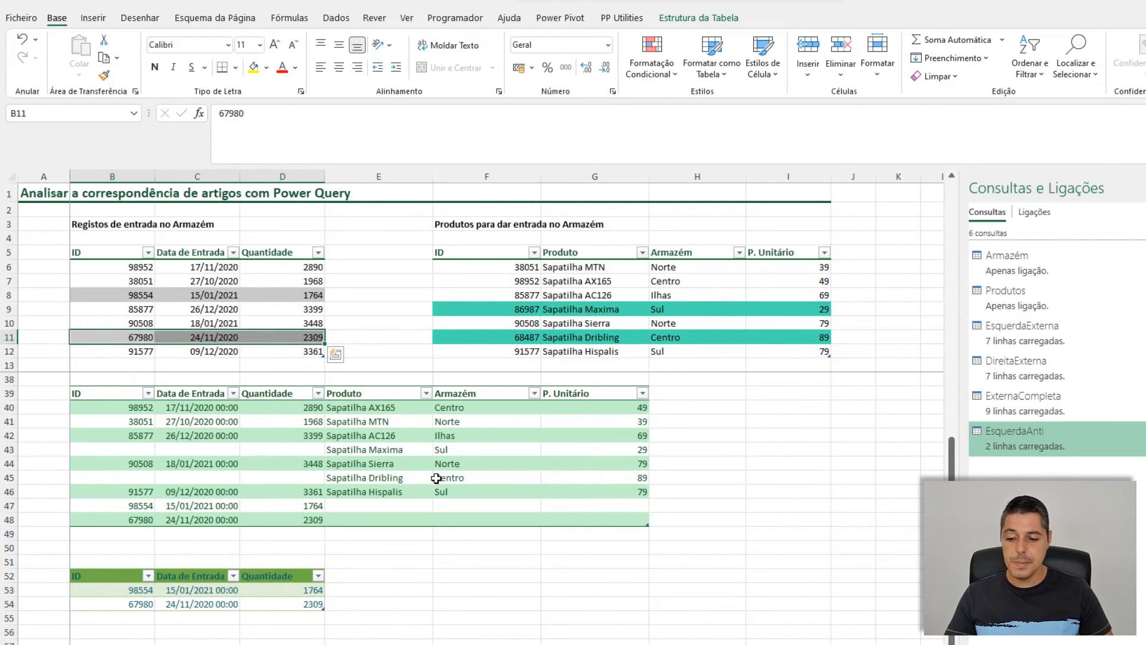
scroll(435, 477, down, 1)
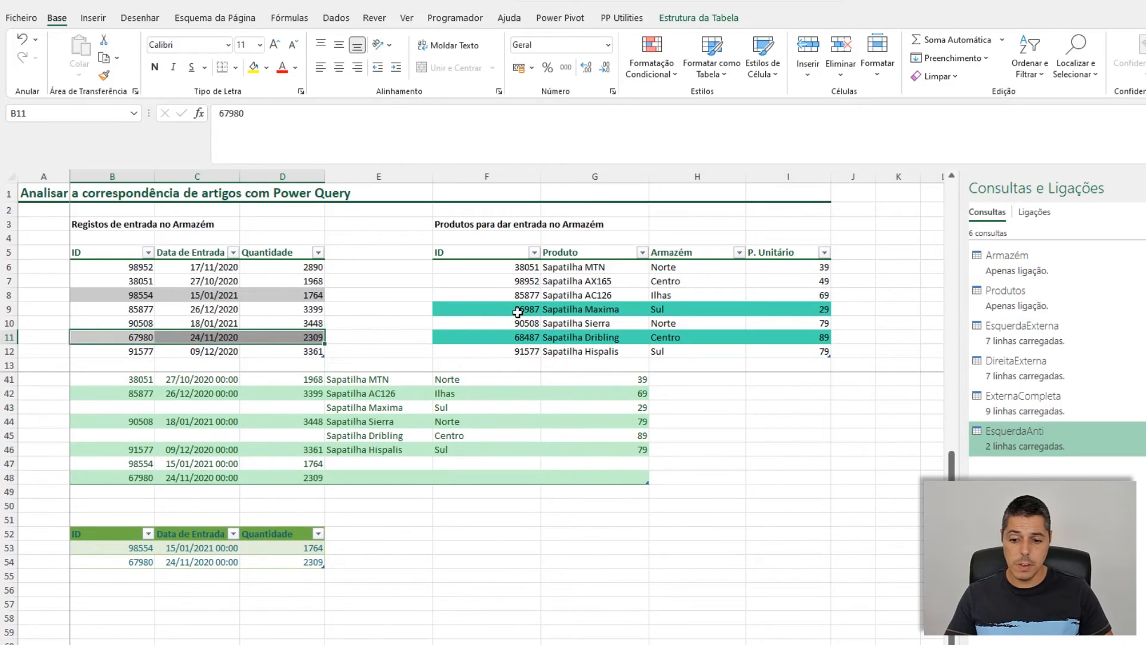
click(517, 312)
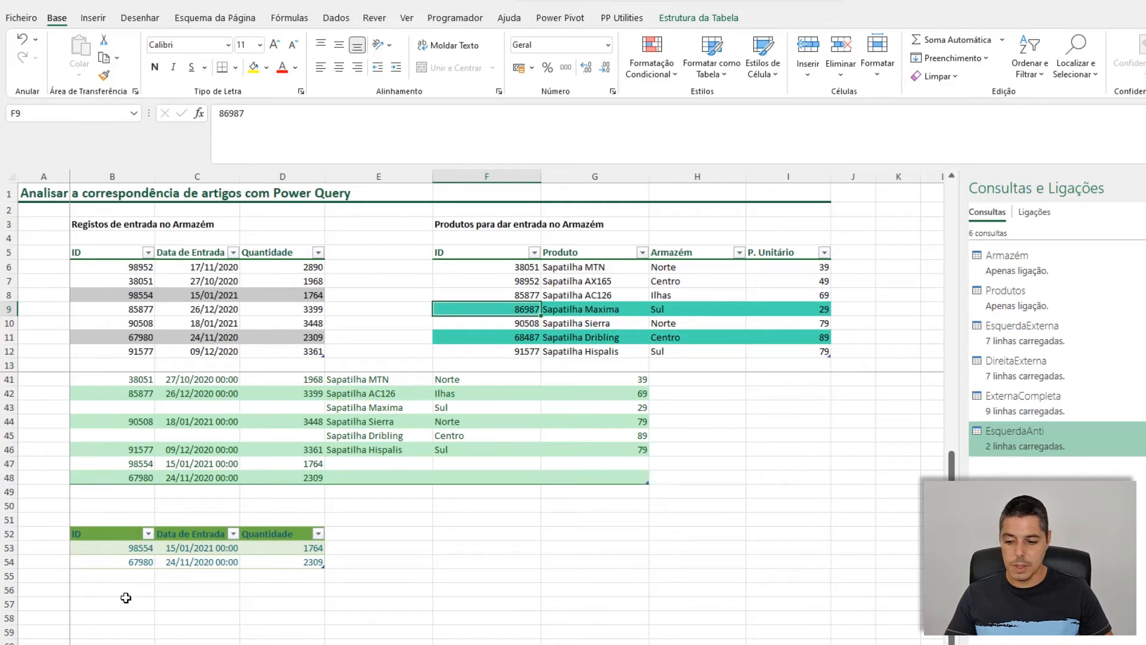
Step: Enter the title "Registos do Armazem sem correspondencia de produto" in cell B50 above the EsquerdaAnti table
click(122, 507)
scroll(147, 525, up, 2)
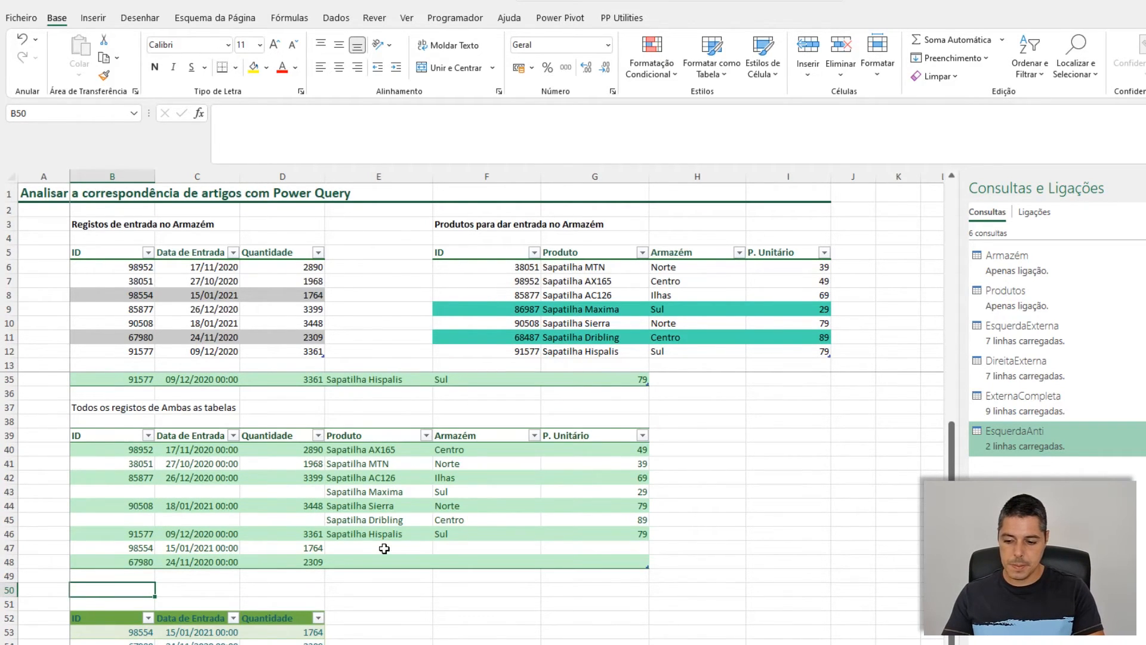
text(Registos do Aerm)
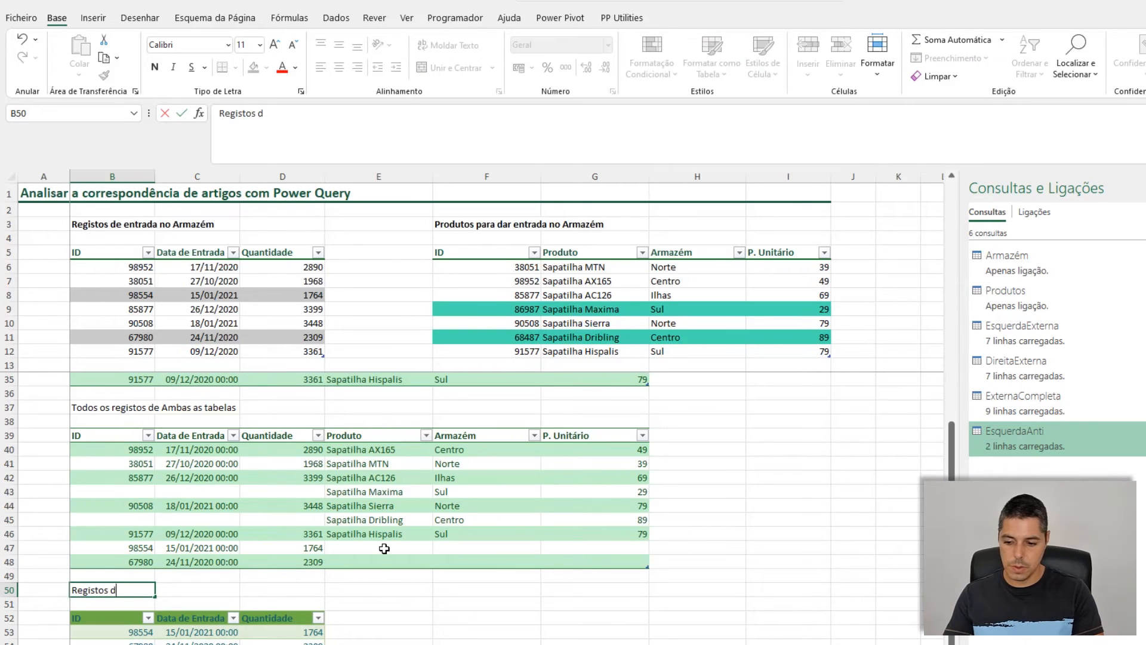
key(BackSpace)
key(BackSpace)
key(BackSpace)
text(rma)
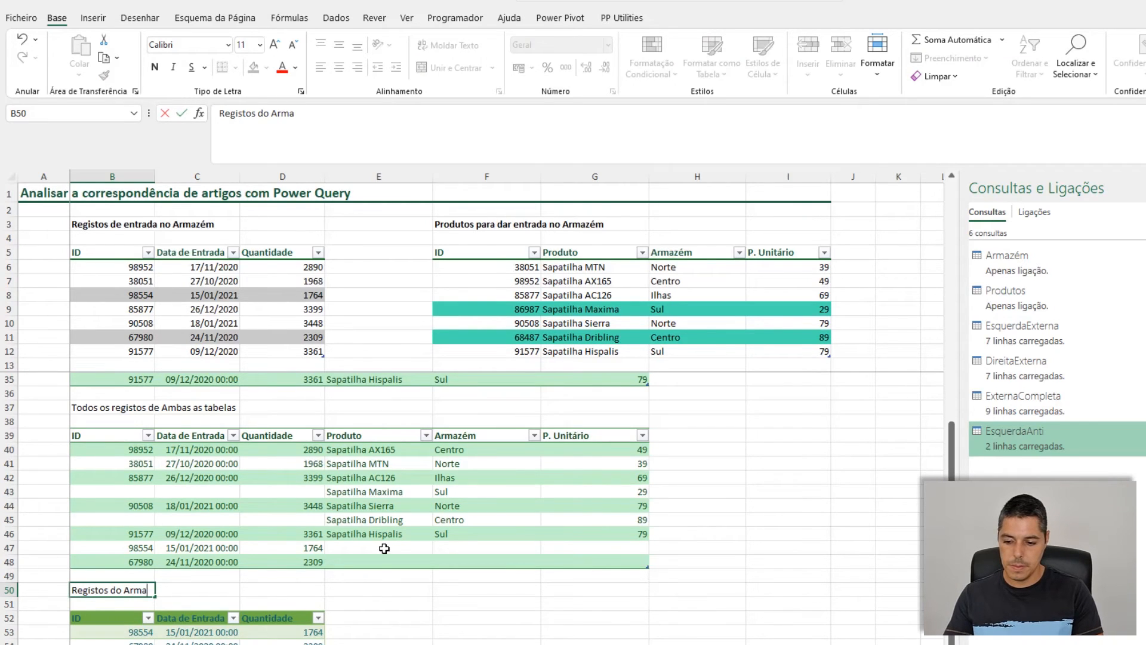
text(zem sem corre)
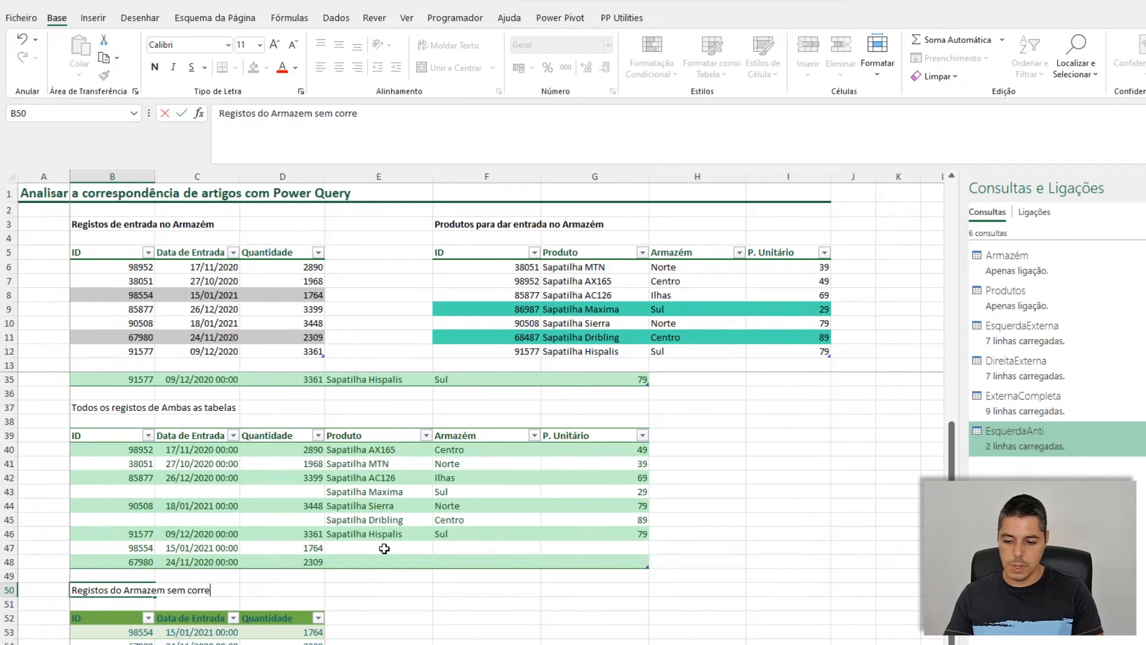
text(spondencia de produto)
key(Return)
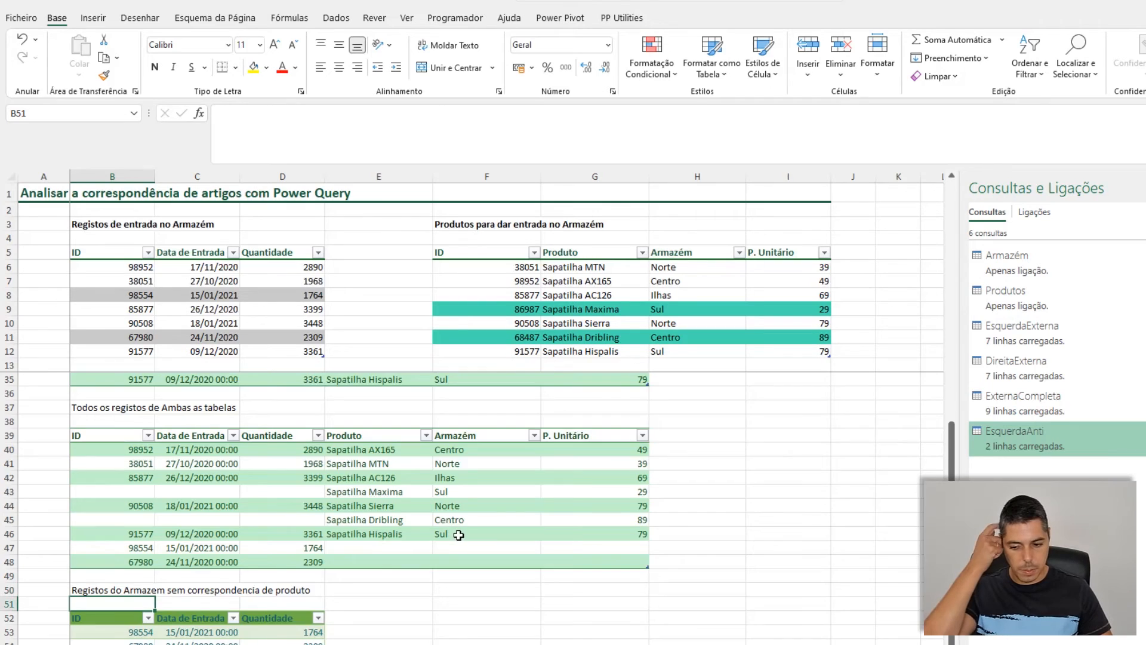
Step: Apply the light green banded style of the other result tables to the EsquerdaAnti table and select cell B57 below it
scroll(458, 535, down, 2)
click(285, 553)
click(79, 600)
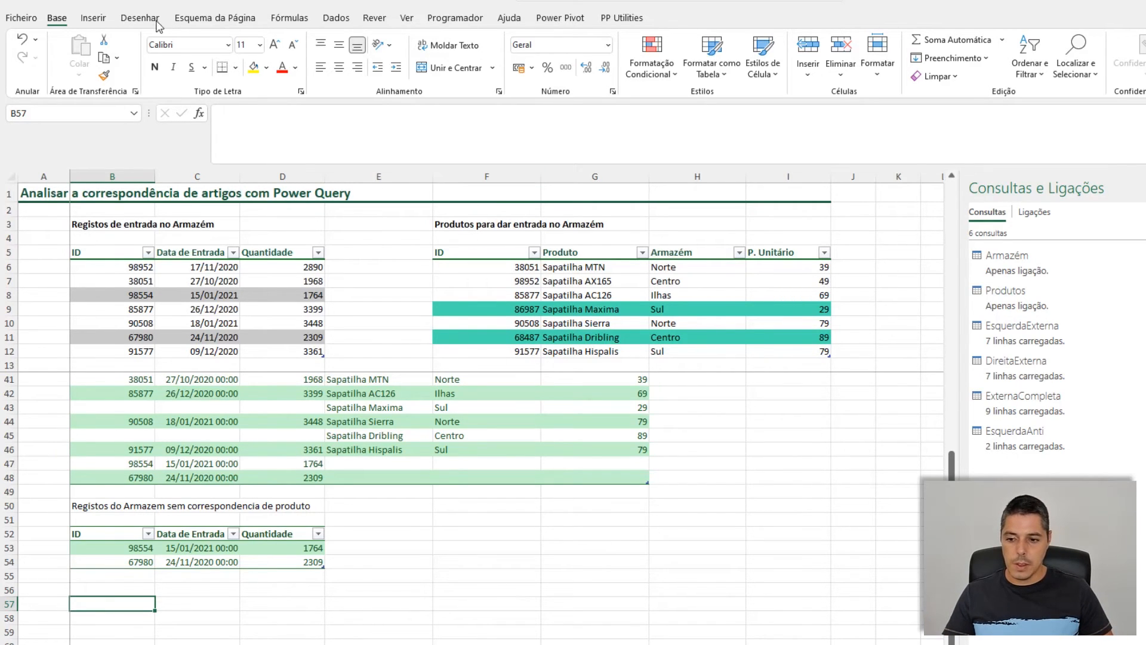
Step: Merge Armazém with Produtos on their ID columns, using the Anti à Direita (linhas apenas no segundo) join type
right_click(1068, 269)
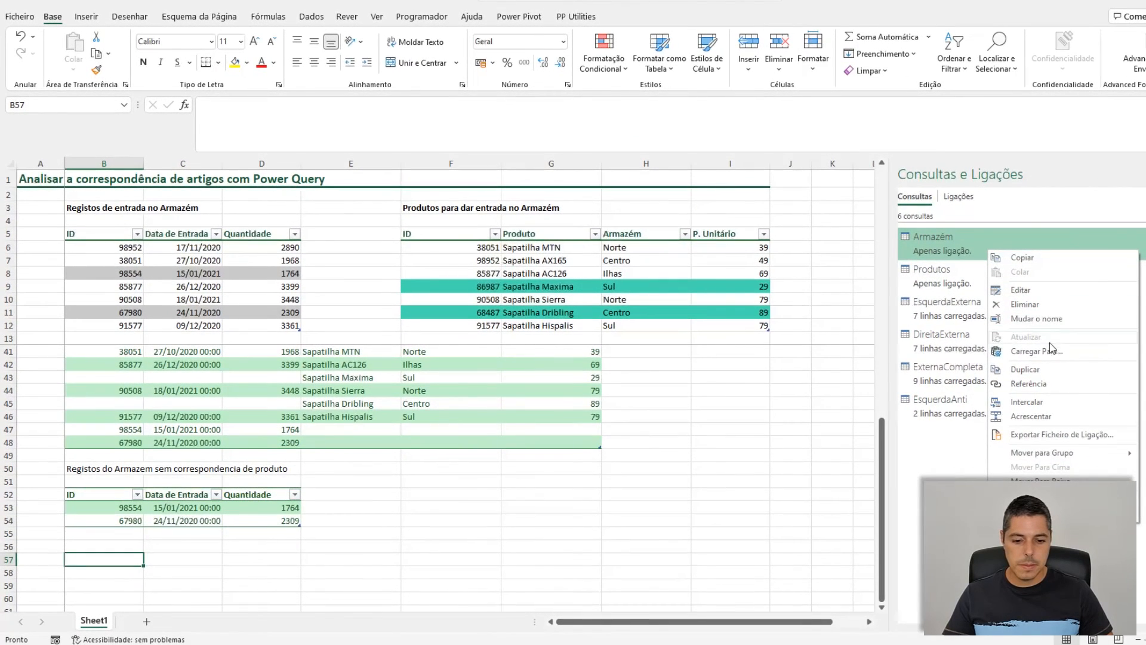
click(1035, 408)
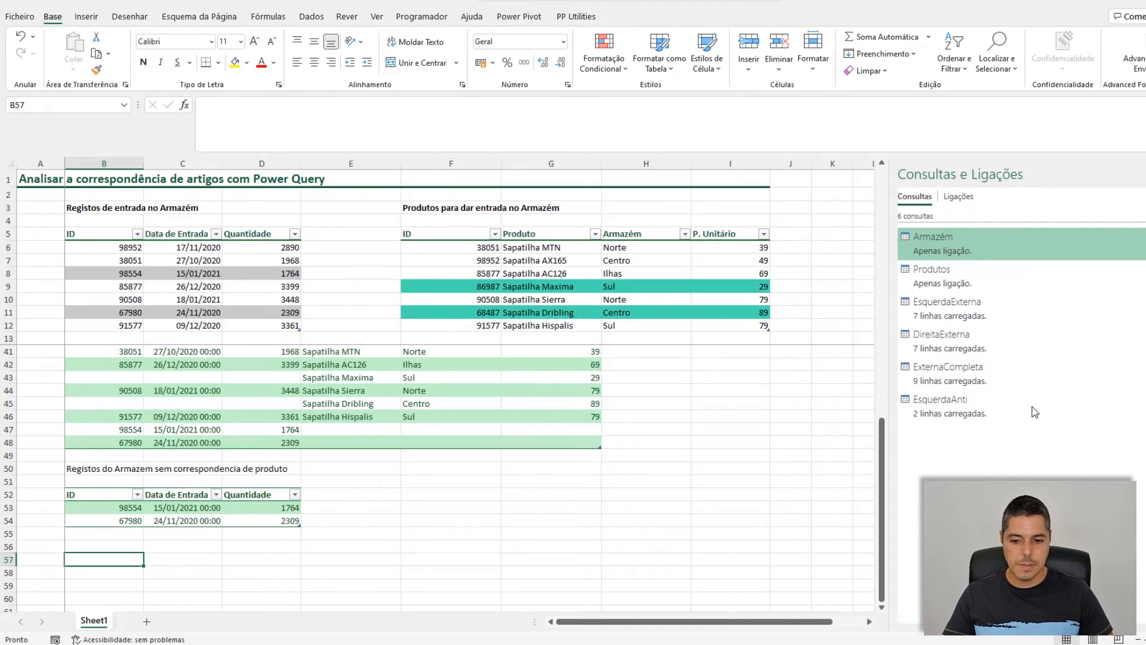
click(469, 296)
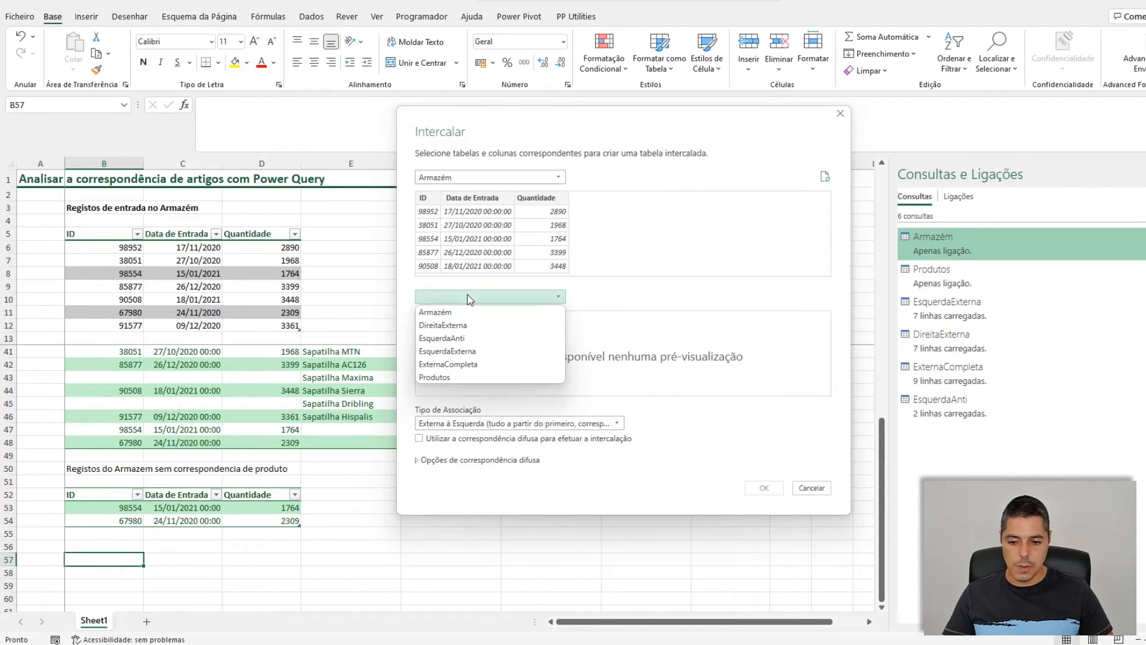
click(434, 378)
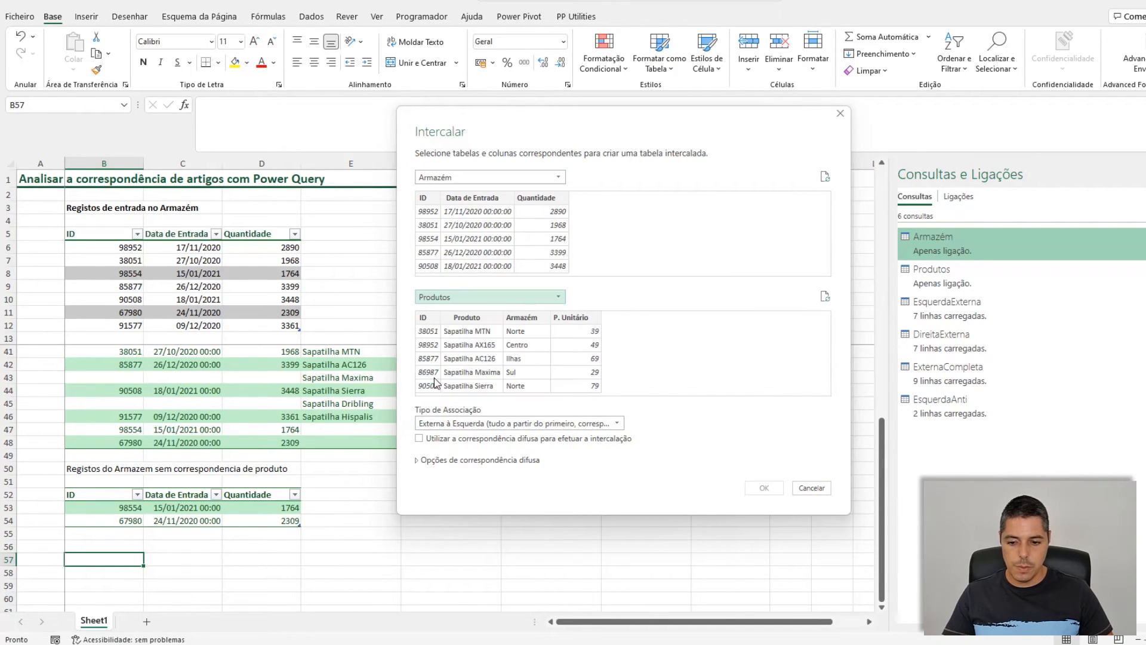
click(429, 199)
click(425, 317)
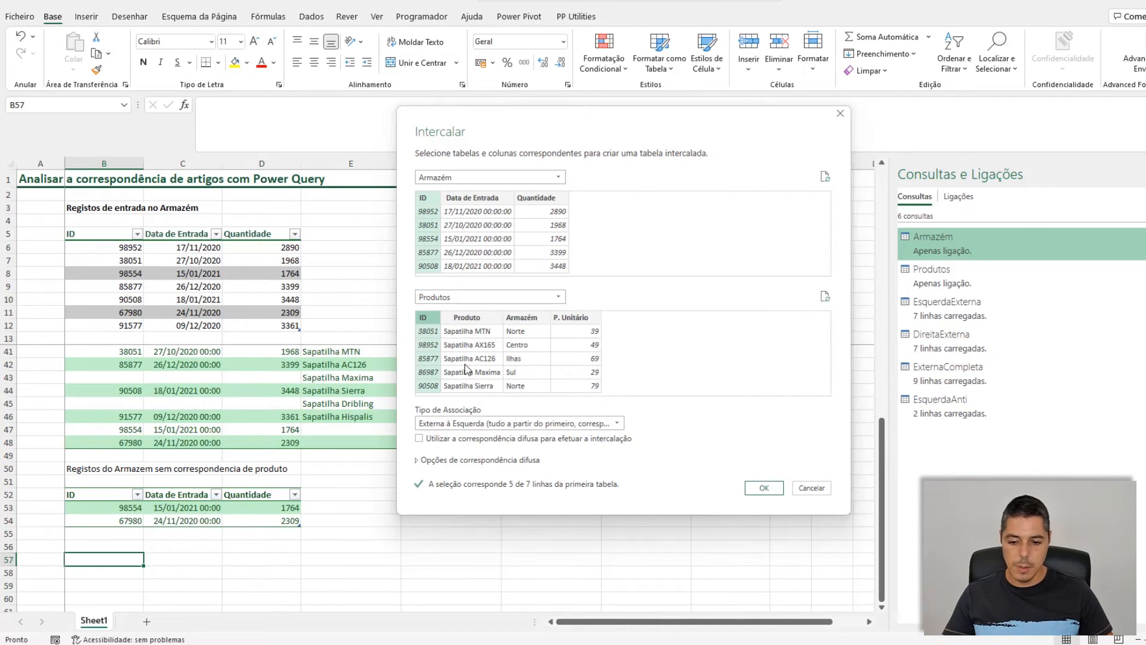
click(479, 423)
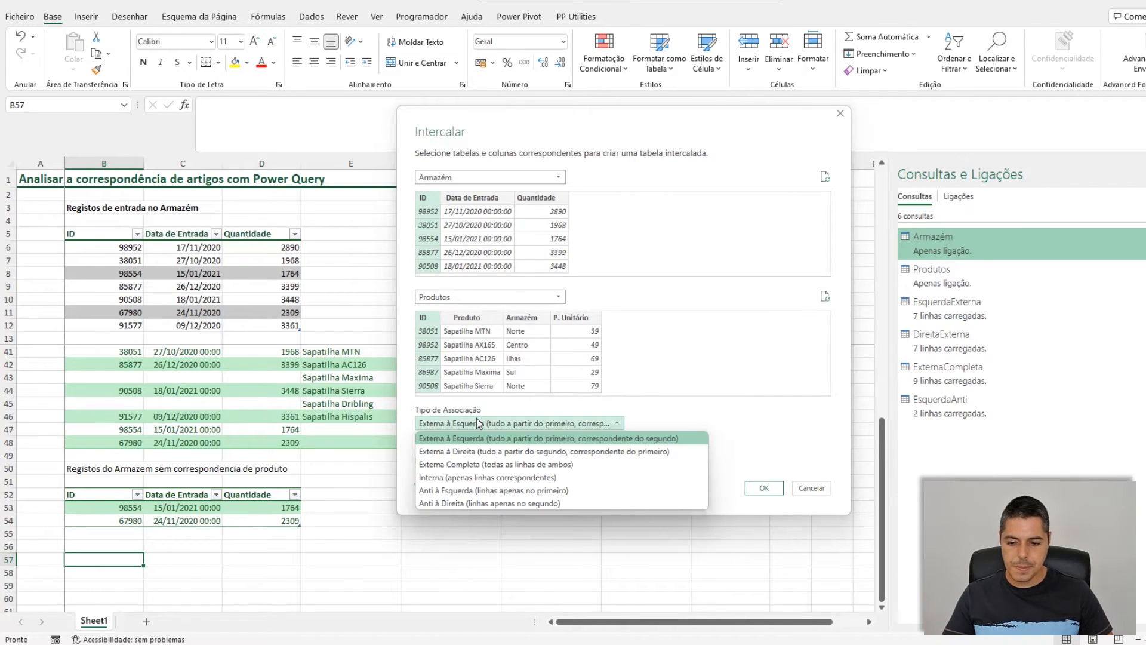
click(454, 503)
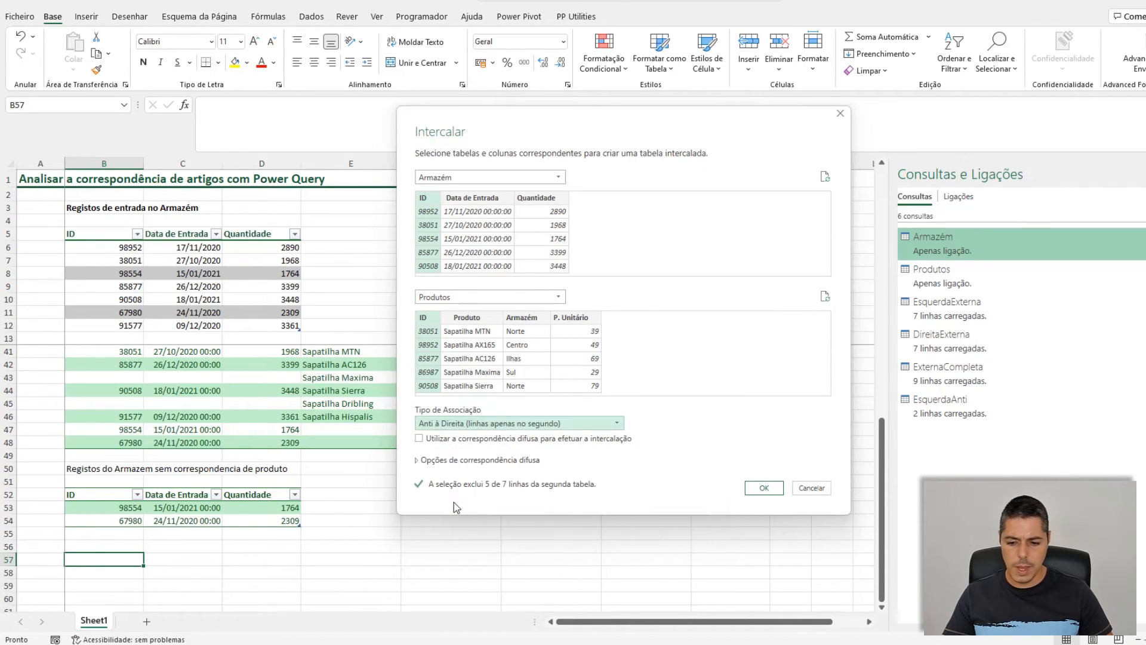
click(763, 488)
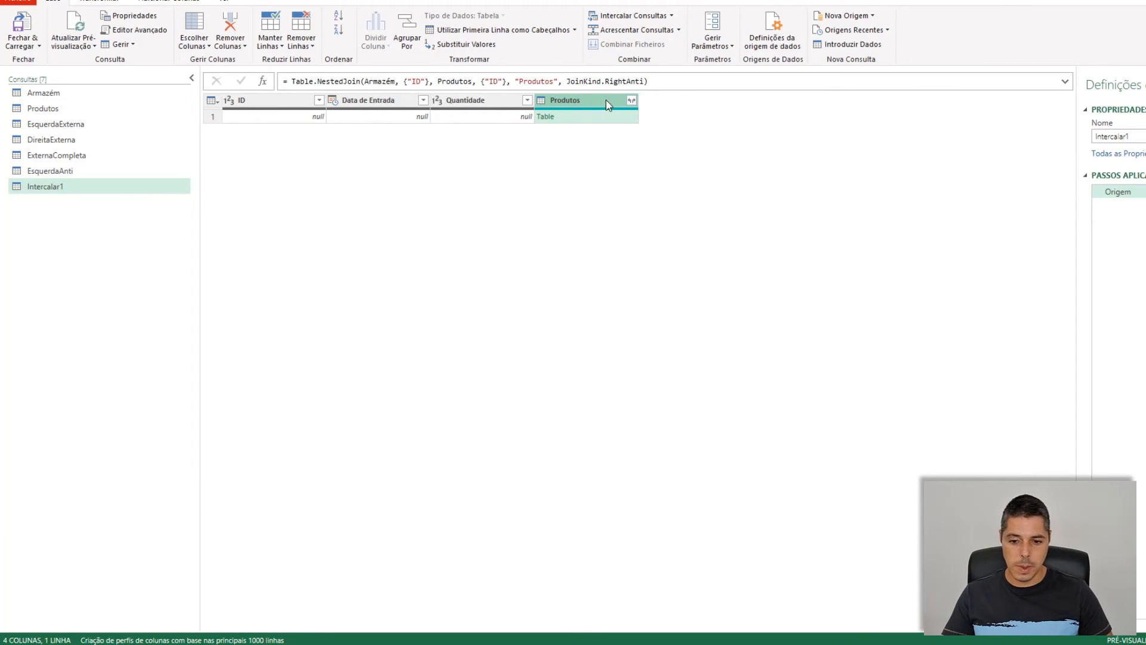
Step: Expand the Produtos column with only Produto, Armazém and P. Unitário, without the original column name as prefix
click(631, 101)
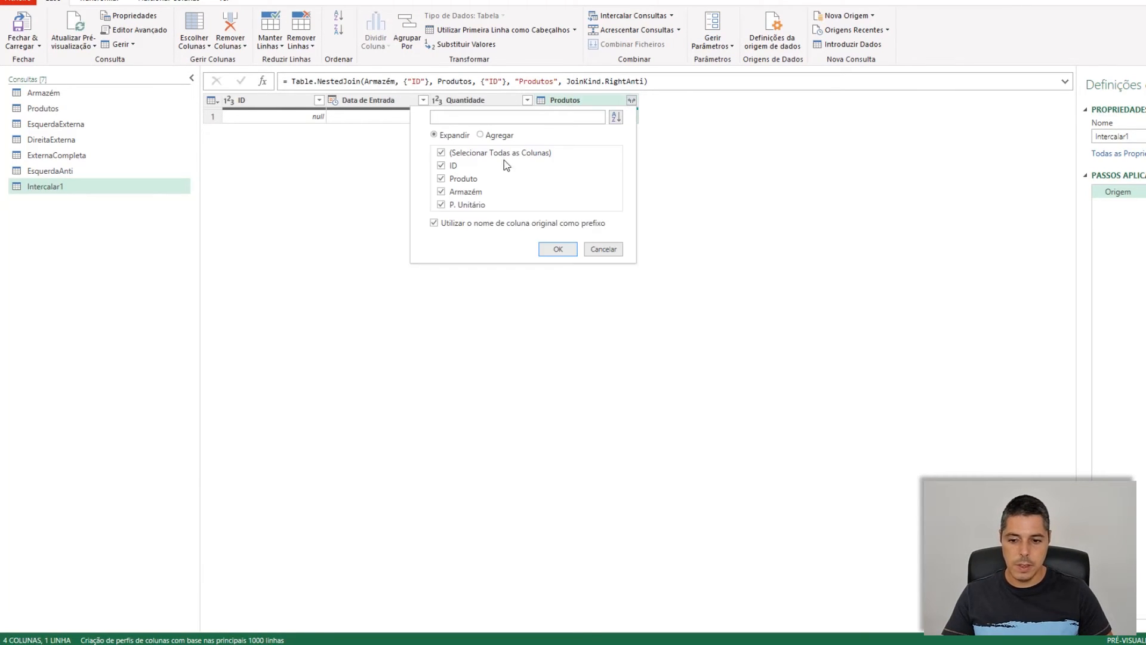
click(442, 154)
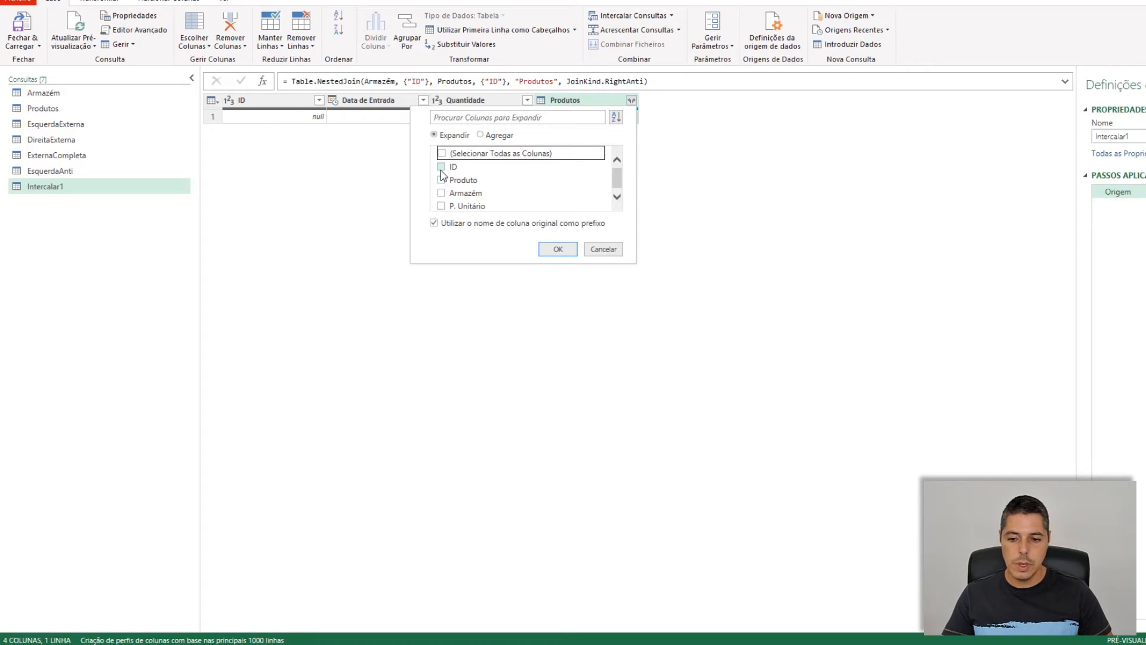
click(442, 180)
click(442, 192)
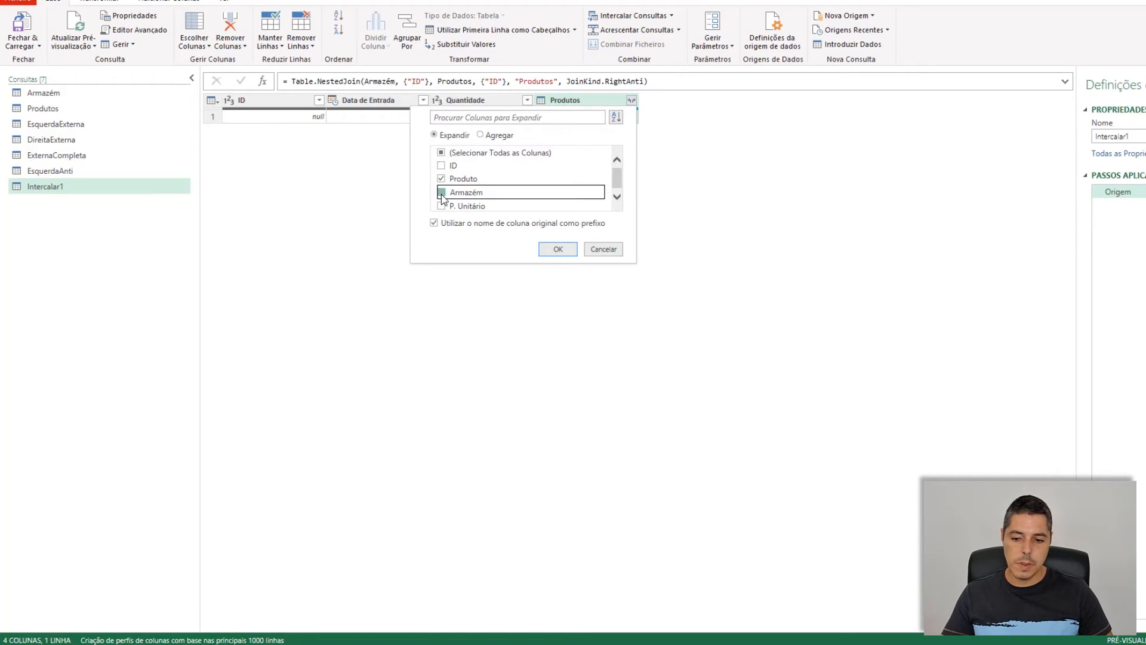
click(442, 207)
click(435, 224)
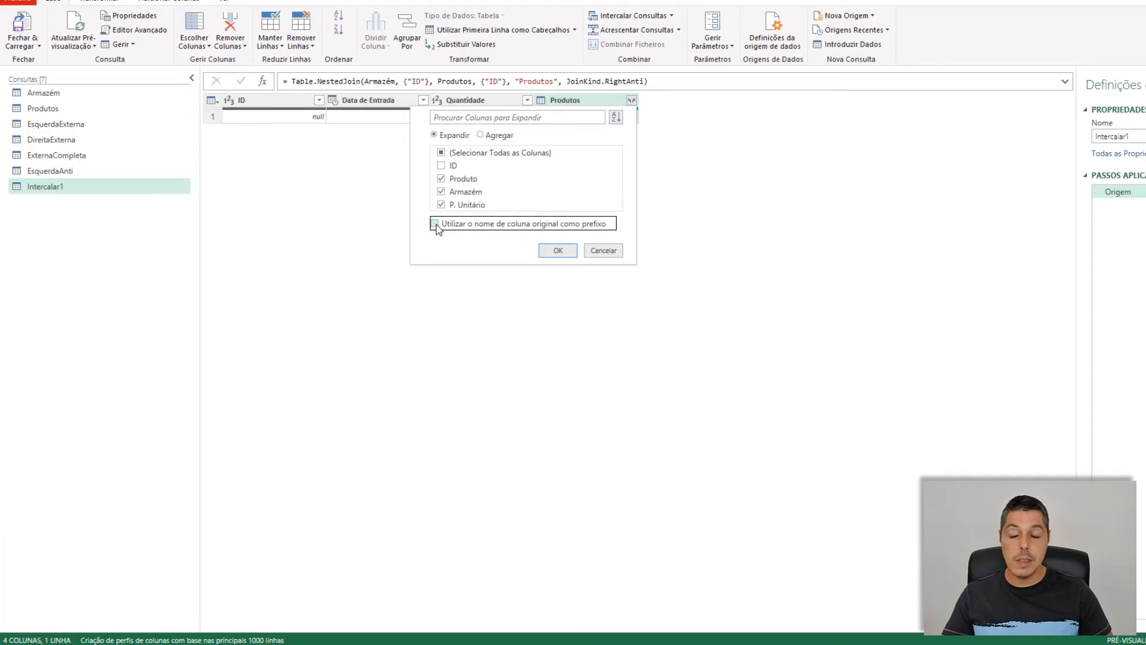
click(557, 256)
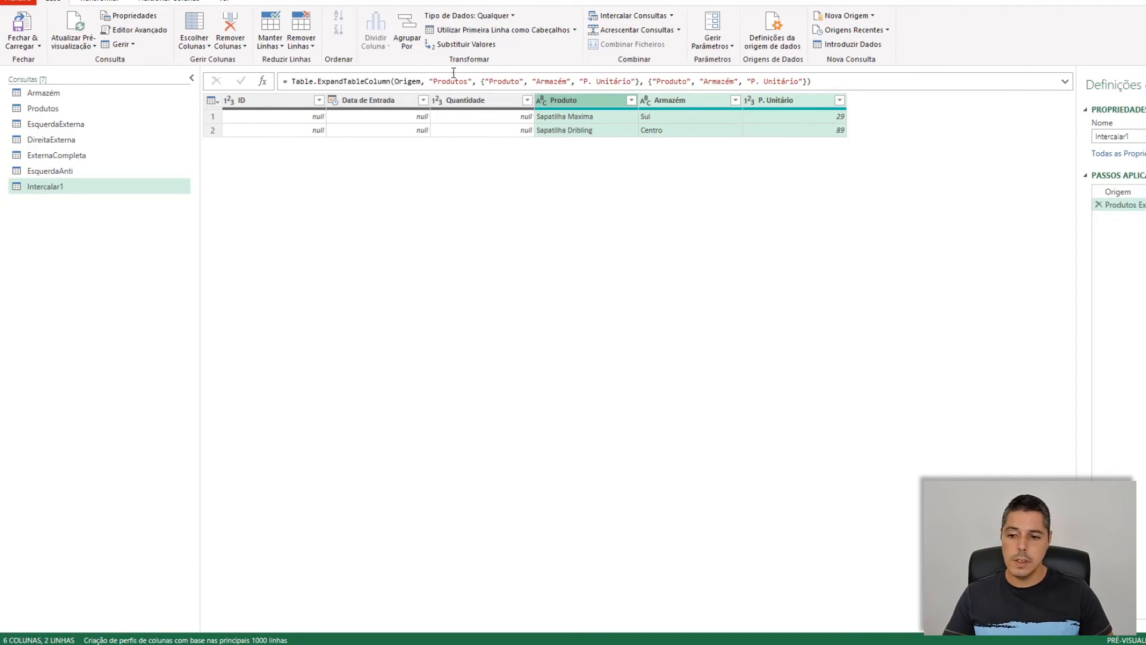
Step: Remove all columns other than Produto, Armazém and P. Unitário, and name the query DireitaAnti
click(237, 52)
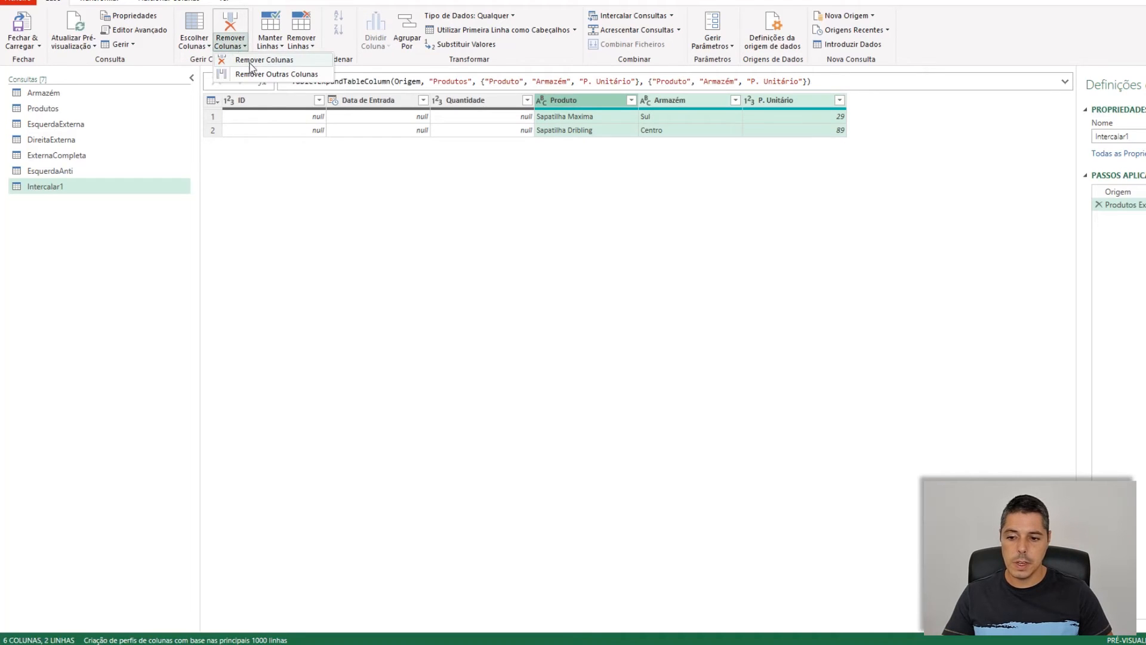
click(263, 75)
click(1134, 141)
text(DireitaAnti)
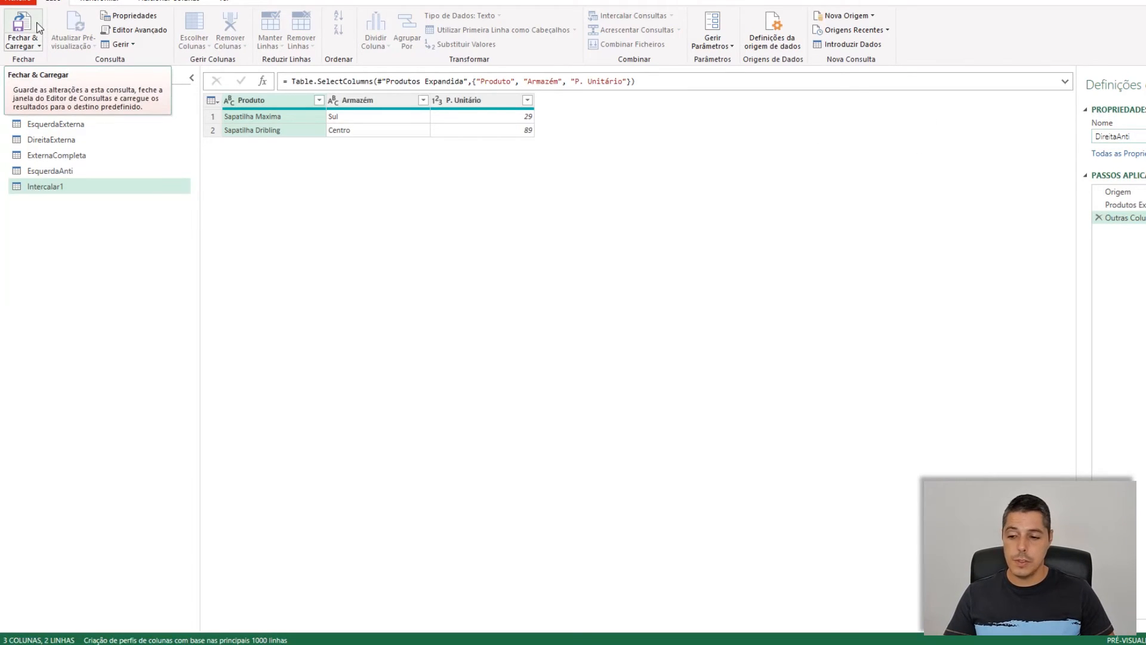
Step: Load the DireitaAnti query as a table in the existing sheet at cell B58, and widen columns B to D
click(32, 43)
click(55, 74)
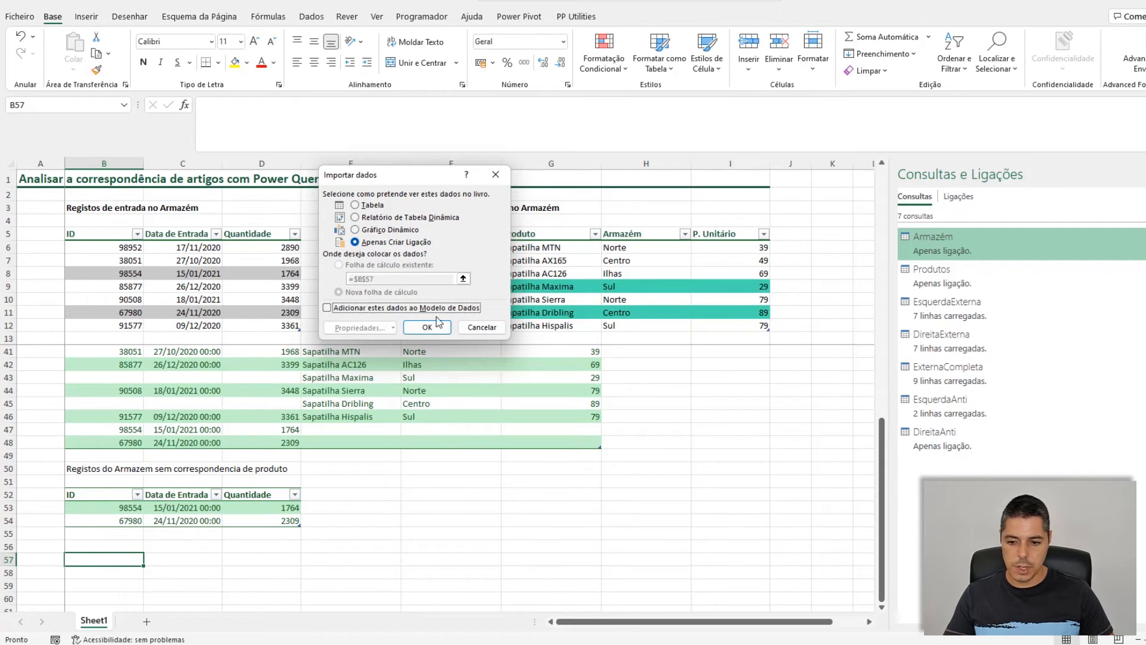
click(364, 205)
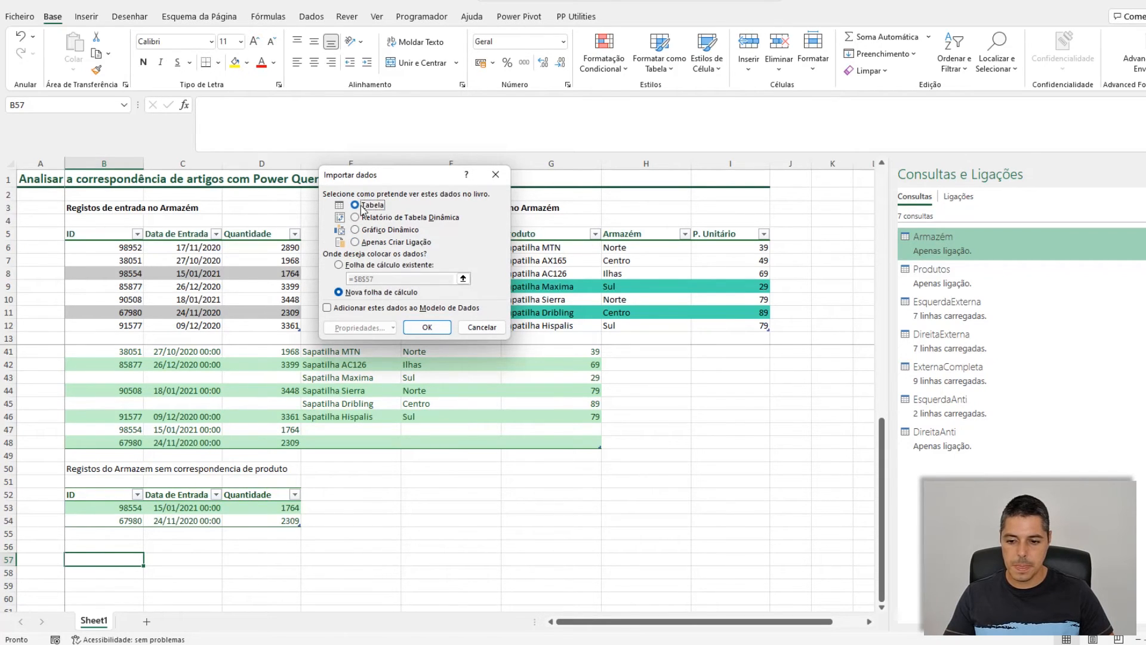
click(338, 264)
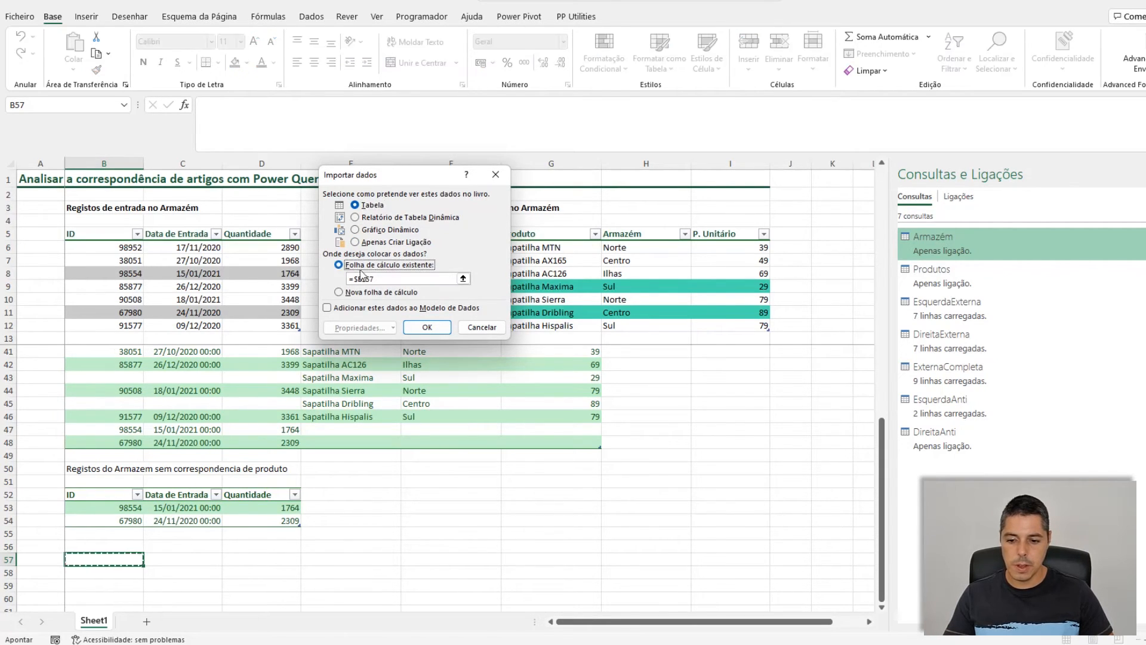
click(462, 278)
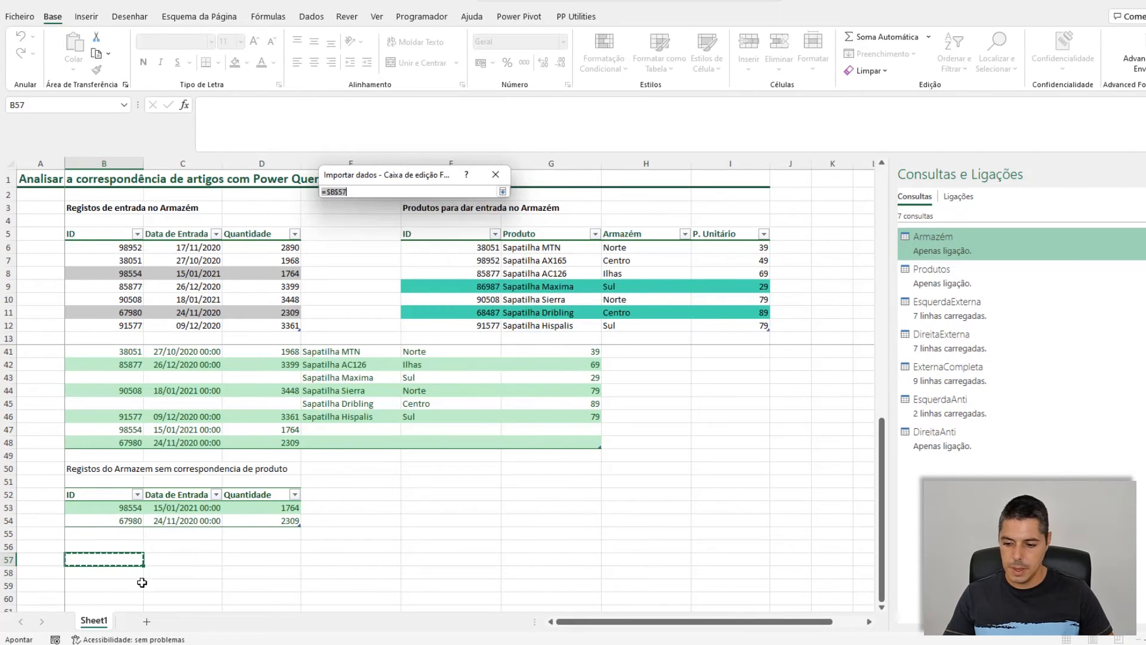
click(109, 575)
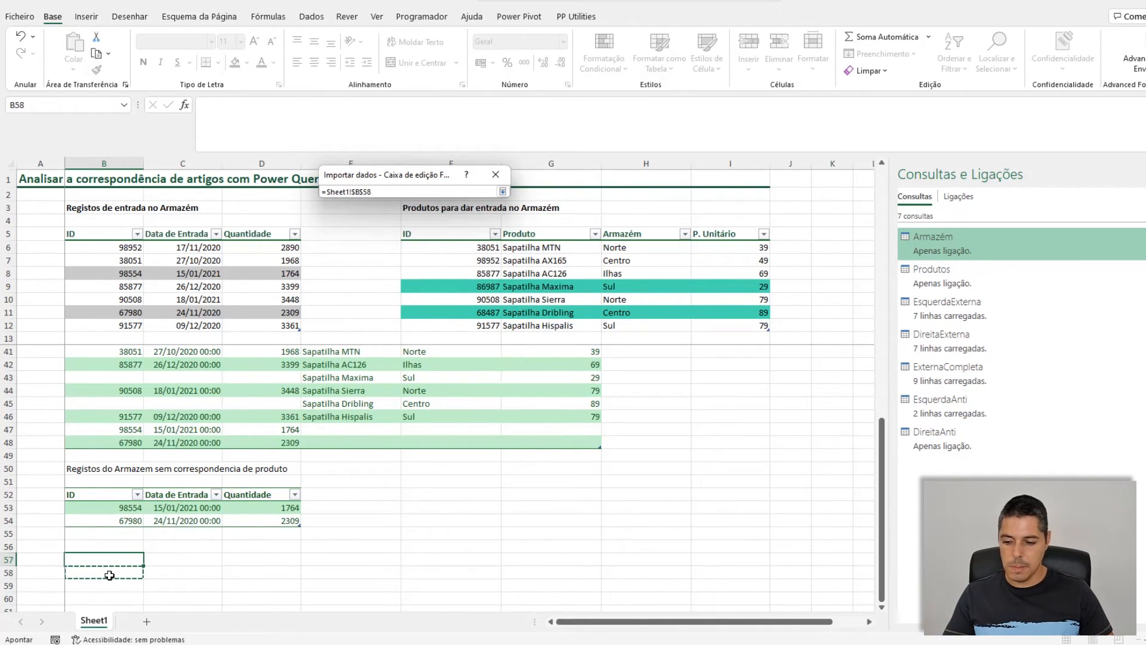
click(503, 192)
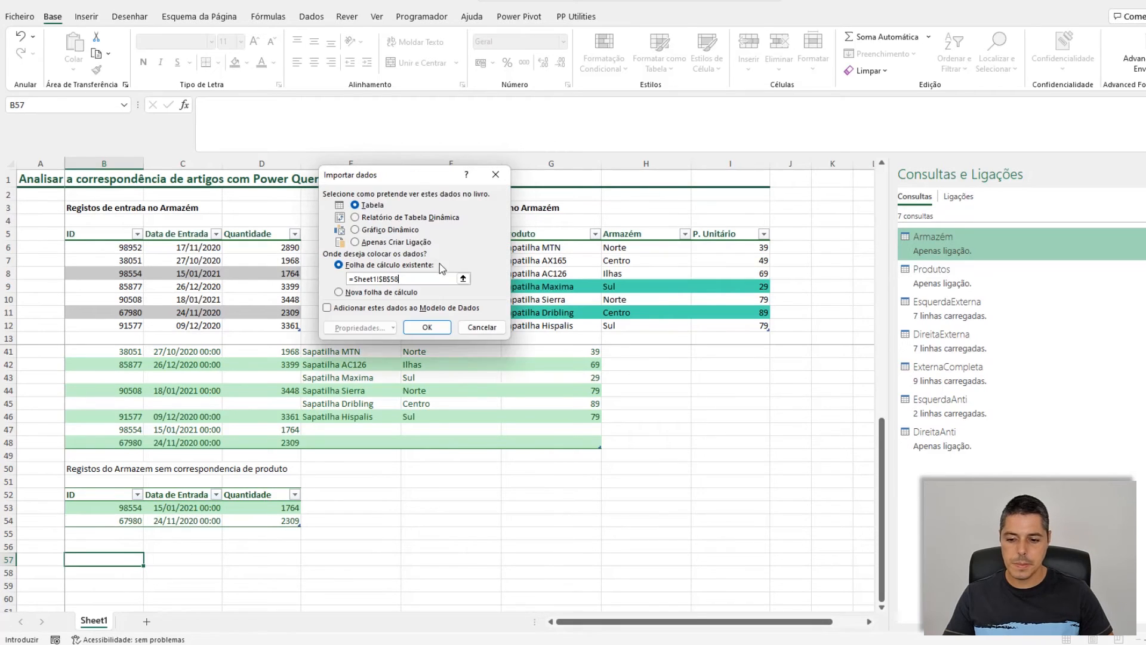
click(430, 331)
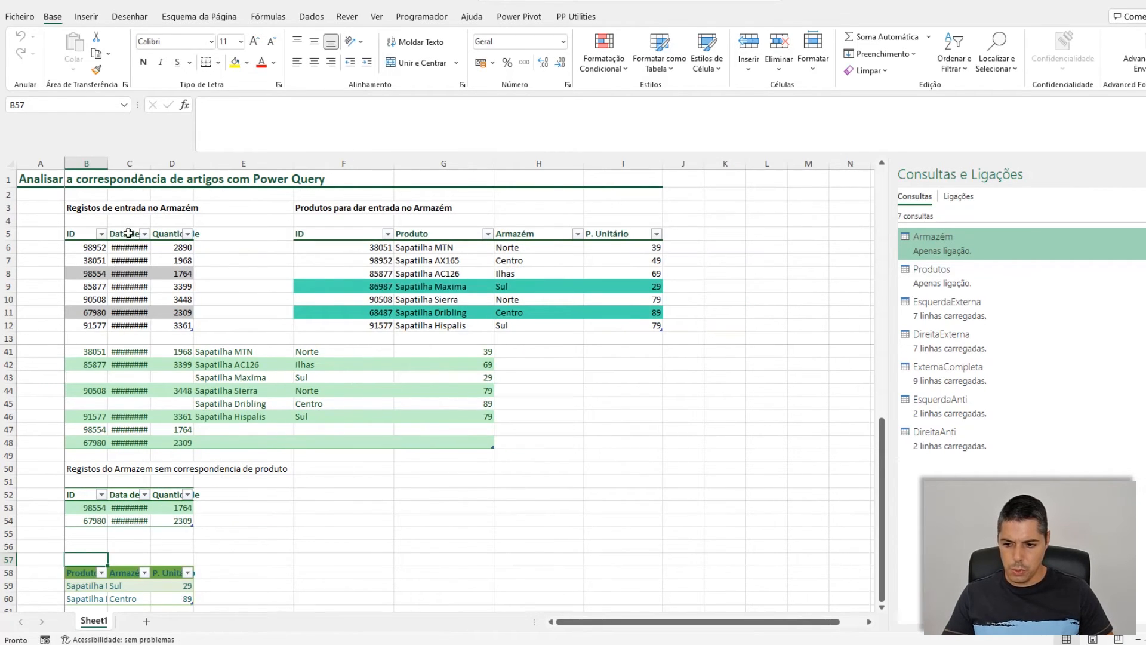
drag(91, 172, 215, 167)
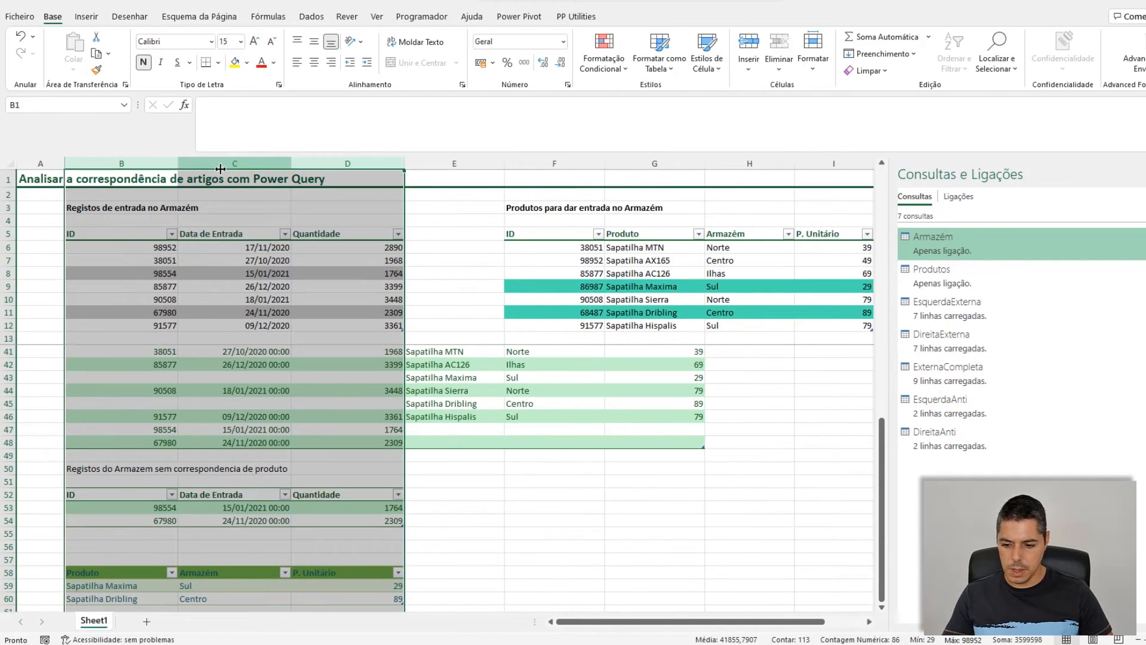
click(363, 593)
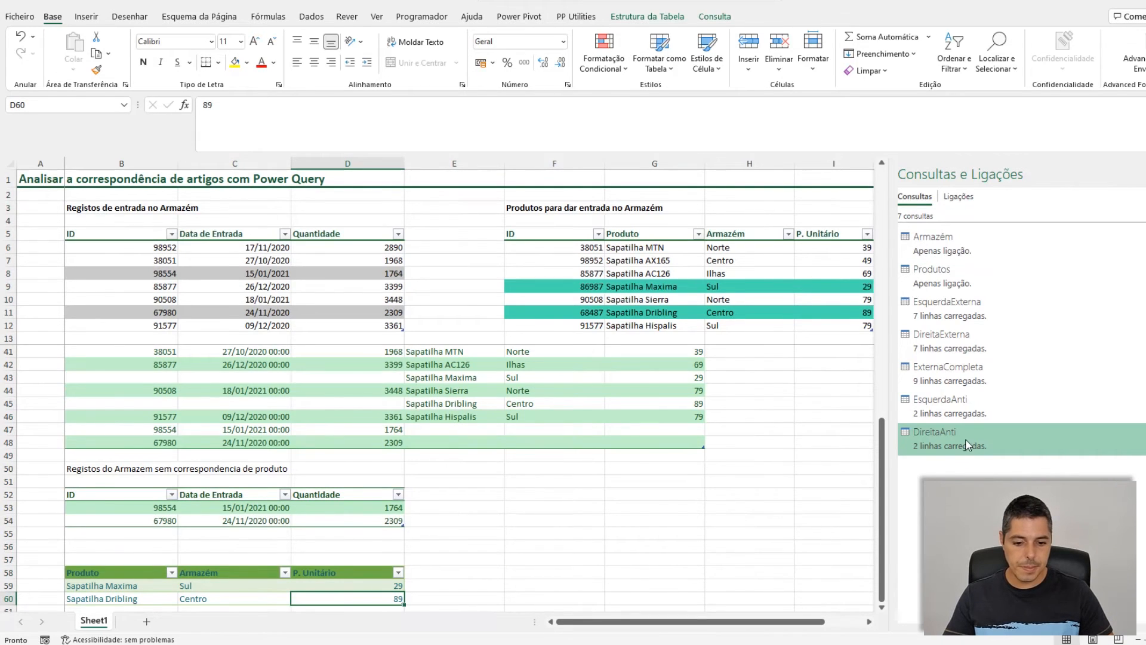
Step: Reopen the DireitaAnti query for editing and add the ID column to its Produtos Expandida step
mouse_move(964, 439)
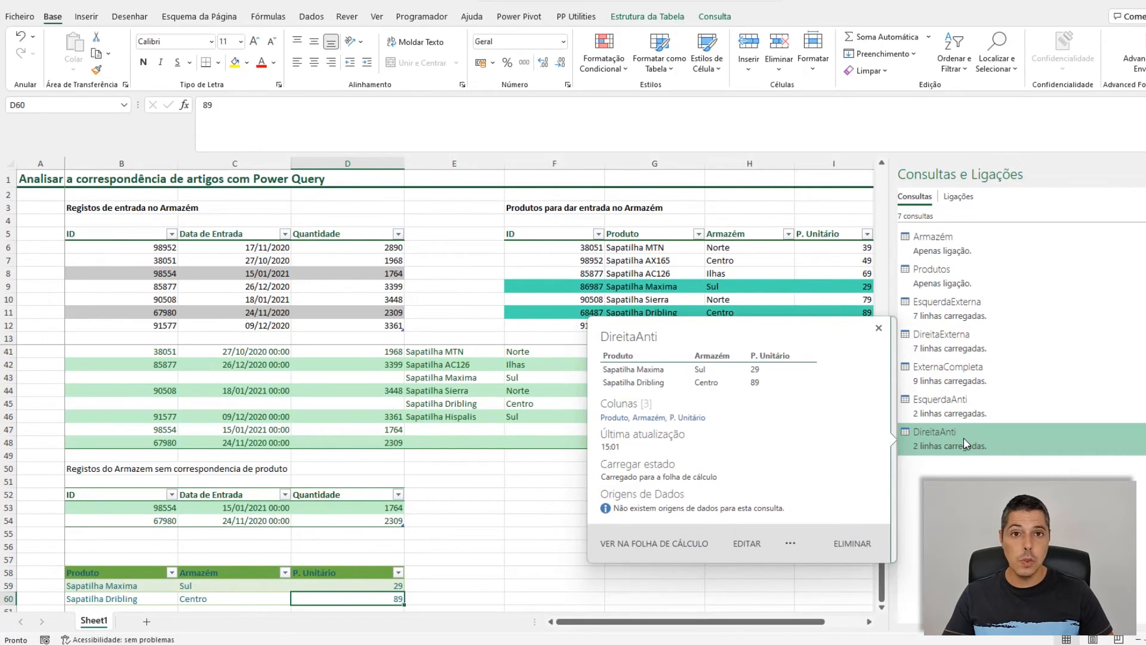
double_click(964, 438)
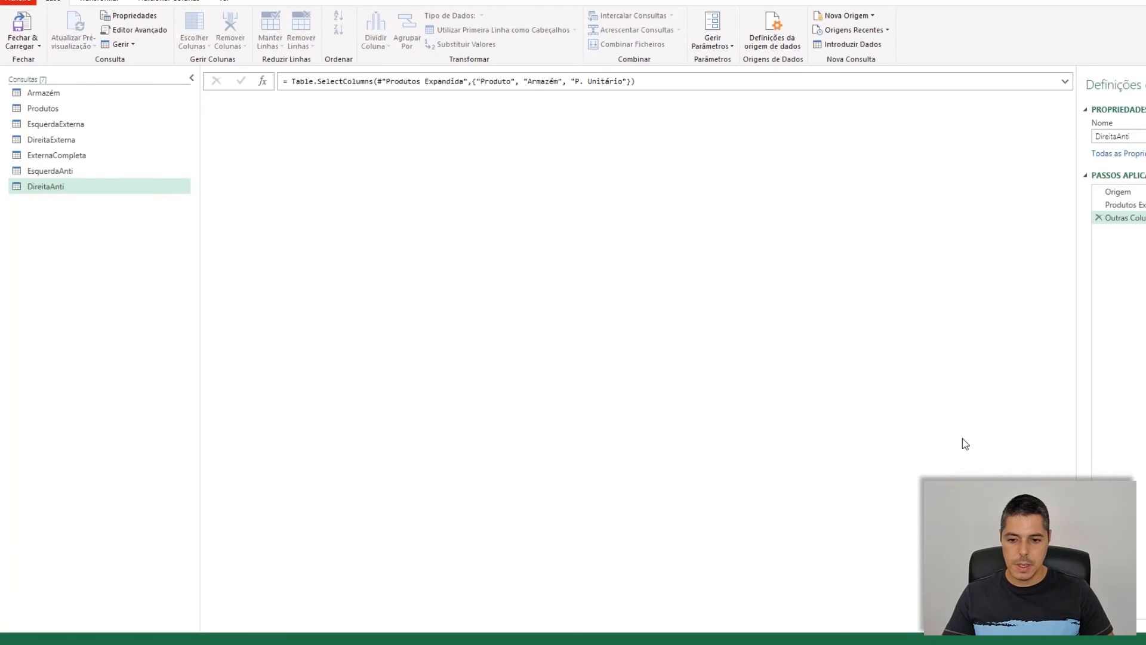
click(1058, 231)
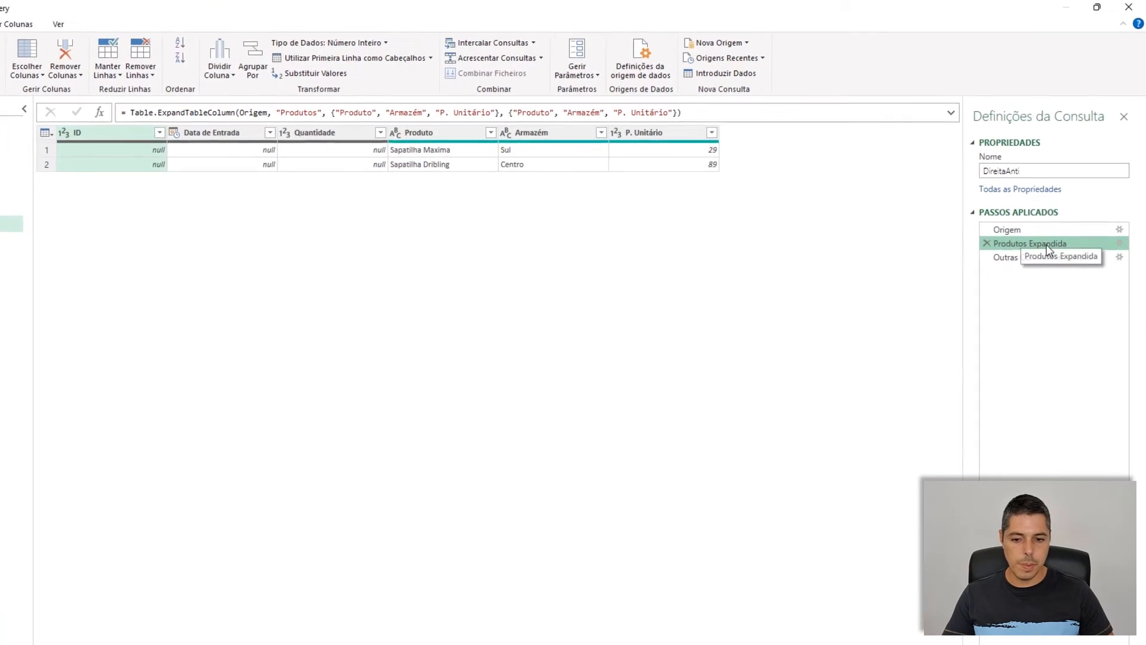
click(1118, 262)
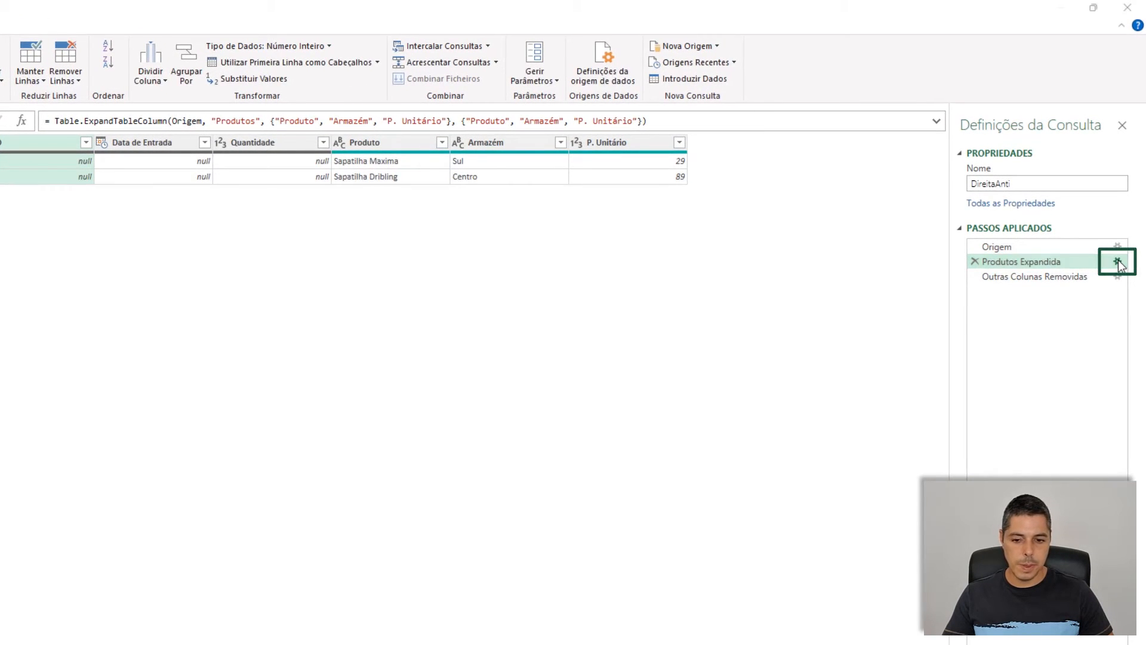
click(339, 255)
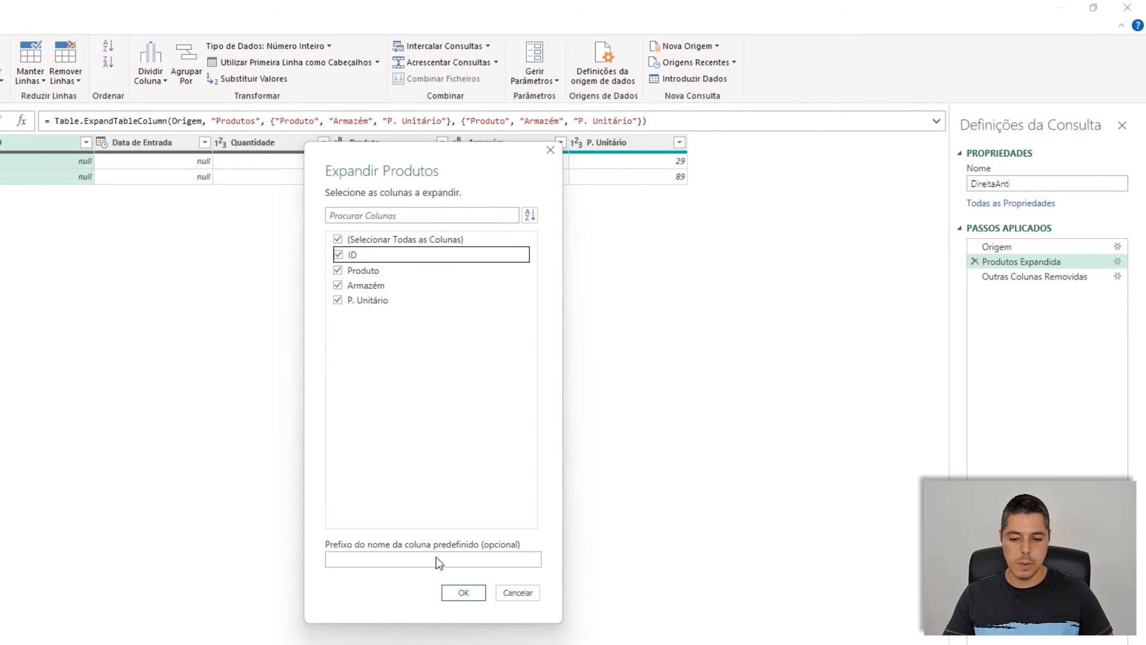
click(464, 593)
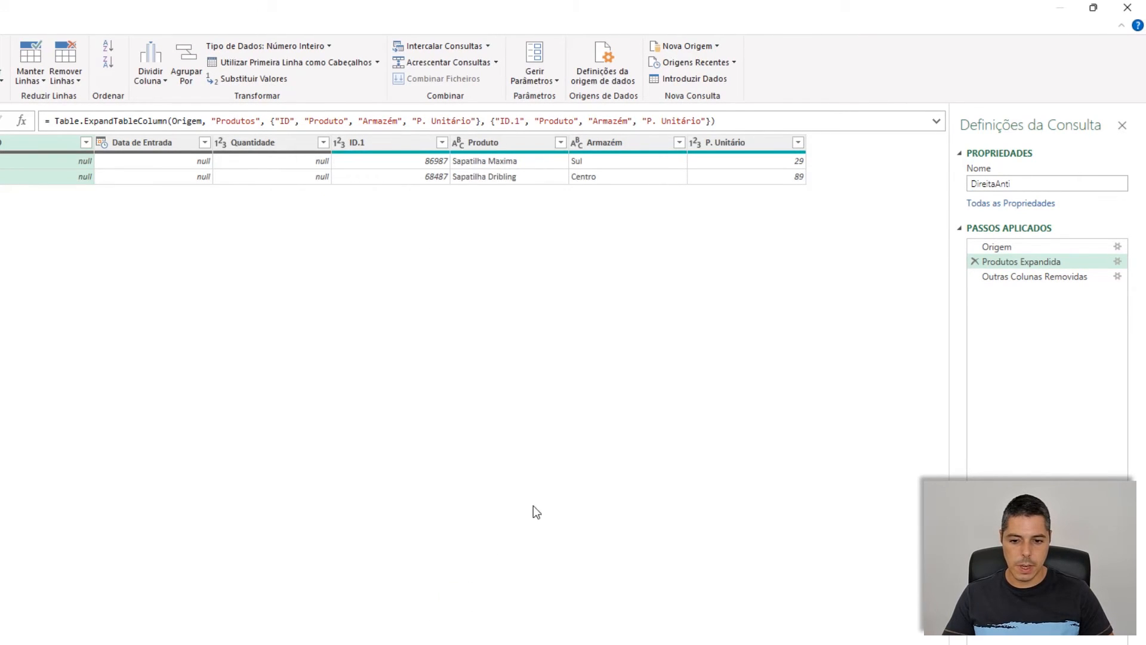
Step: Delete the Outras Colunas Removidas step and keep only the ID.1, Produto, Armazém and P. Unitário columns
click(1026, 278)
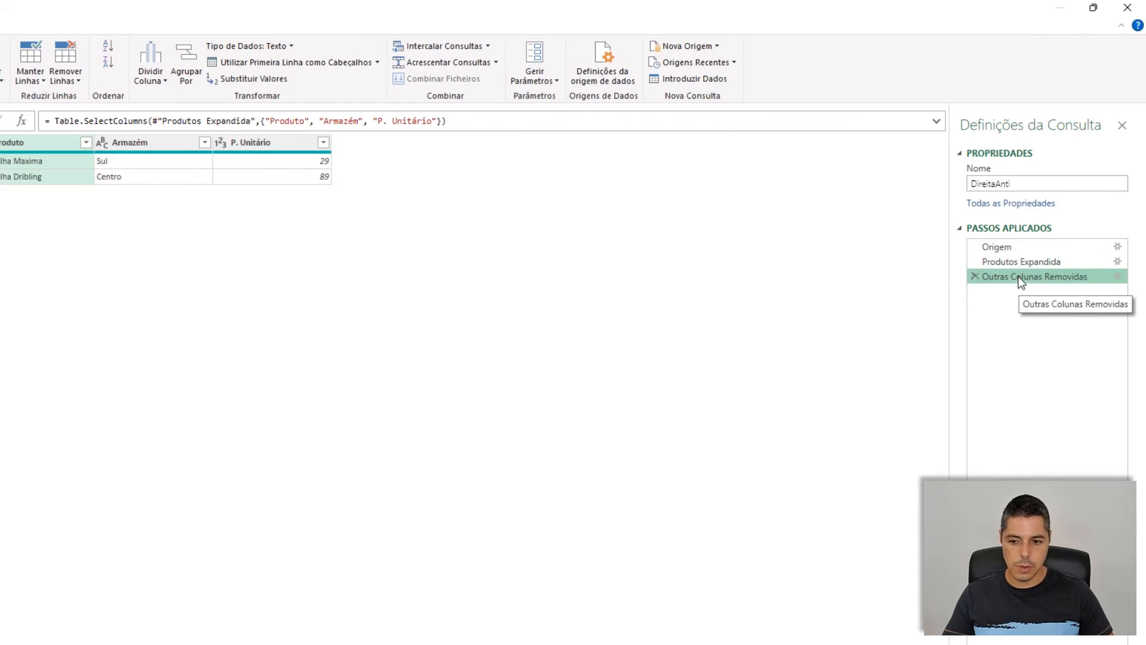
click(975, 276)
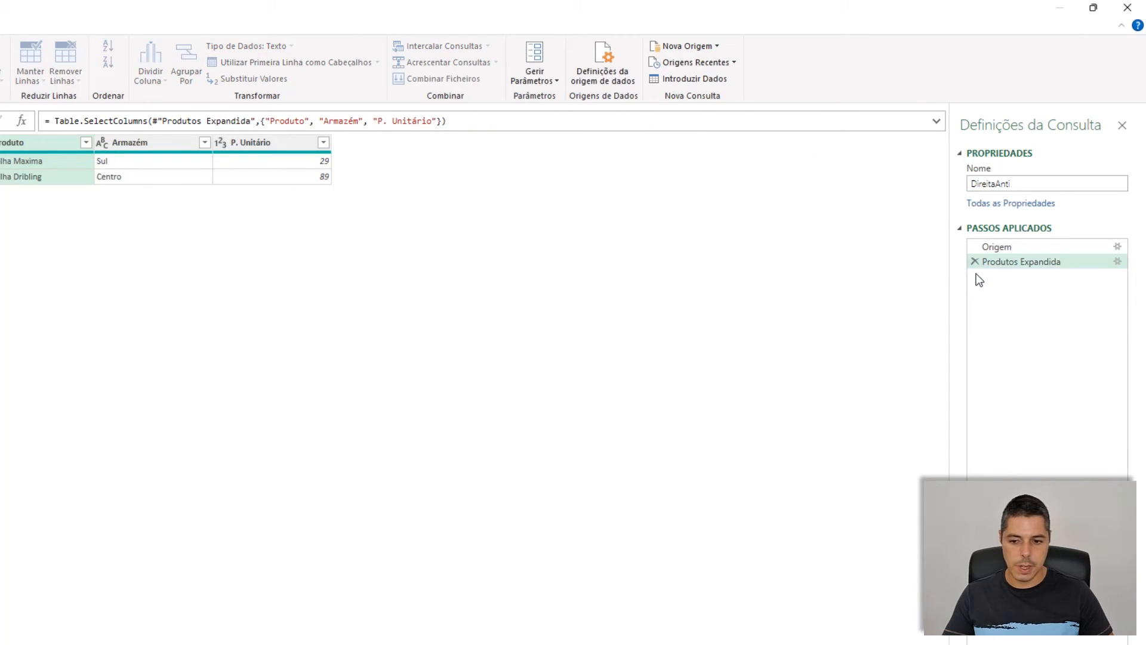
click(401, 143)
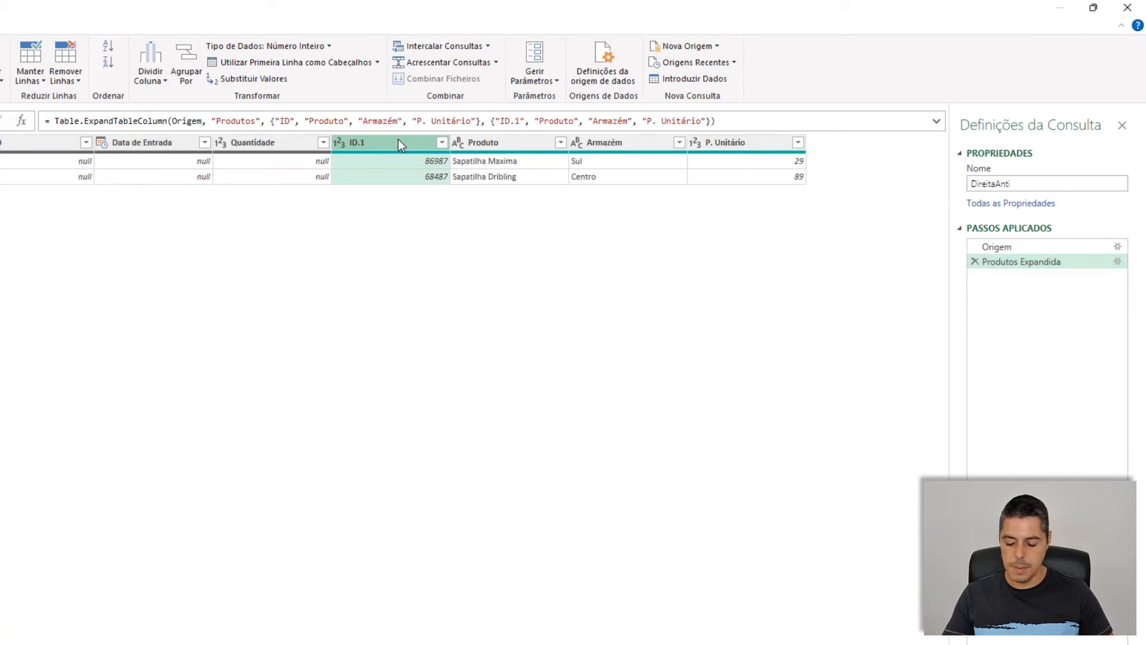
shift+click(712, 142)
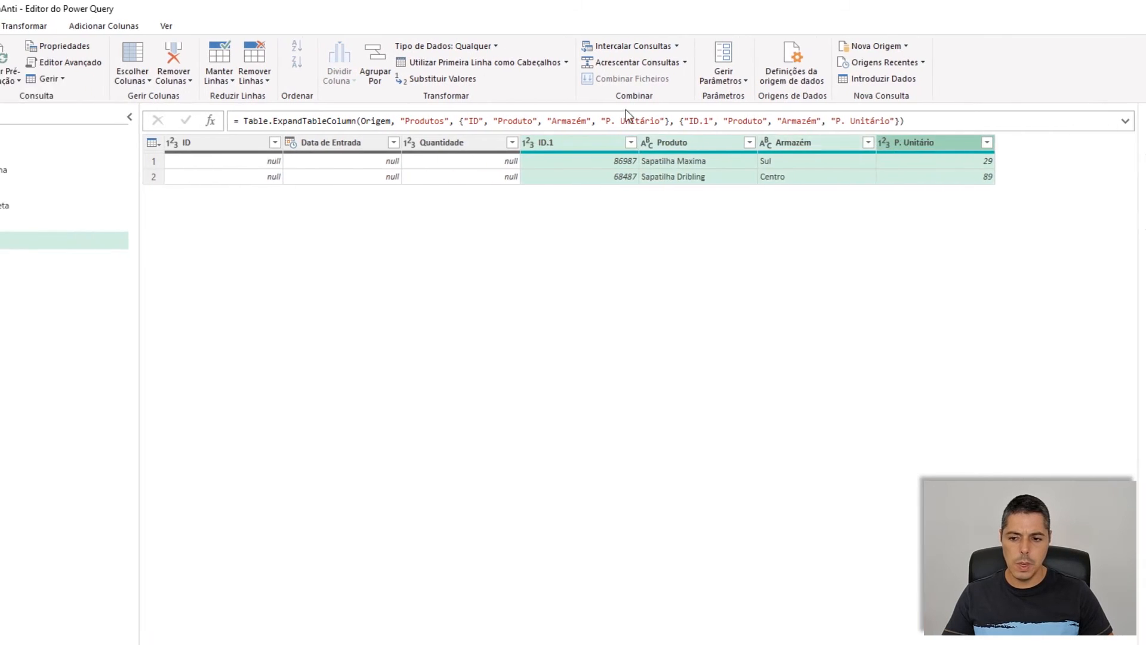
click(276, 81)
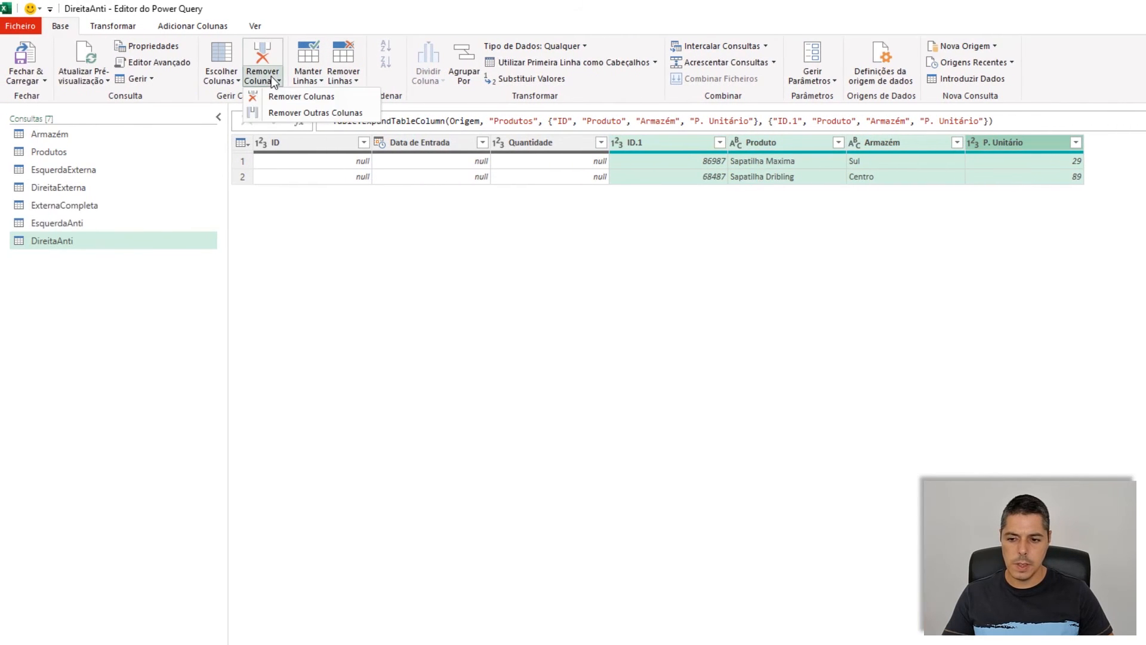
click(286, 113)
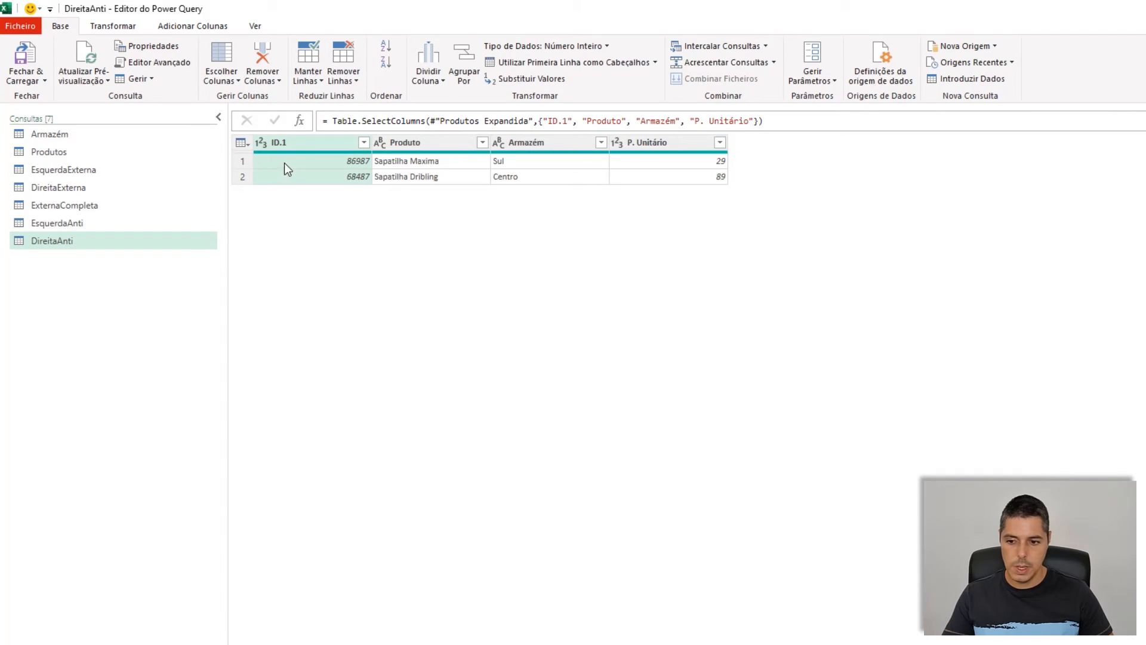
Step: Rename the ID.1 column as ID, then close the query editor and load the changes
double_click(297, 145)
click(308, 142)
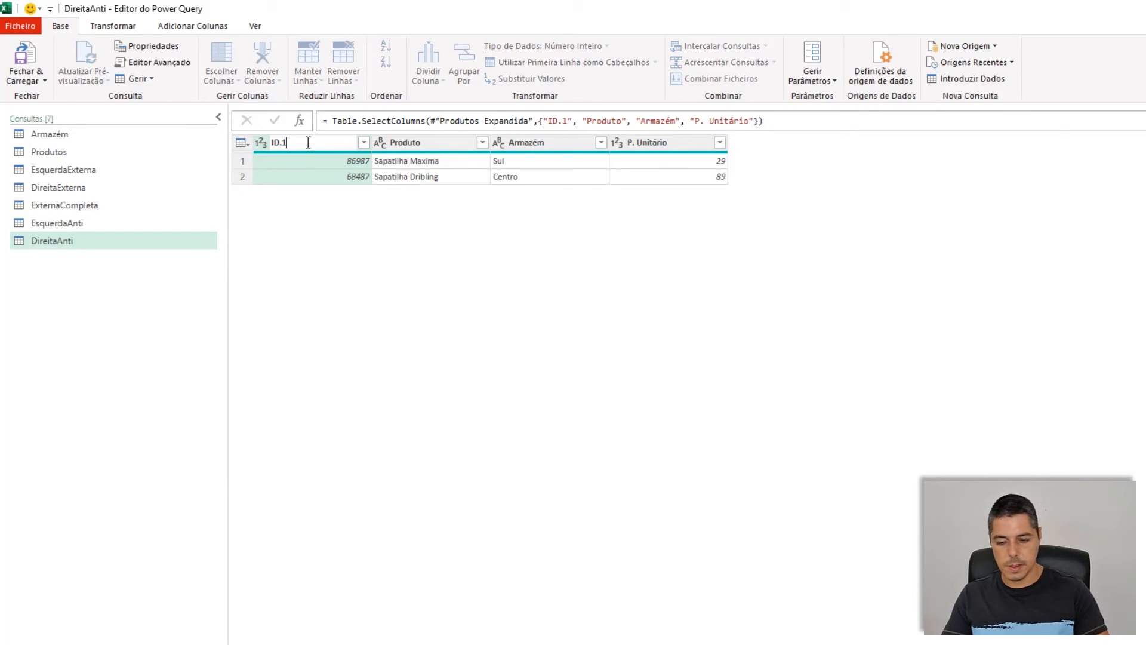
key(Return)
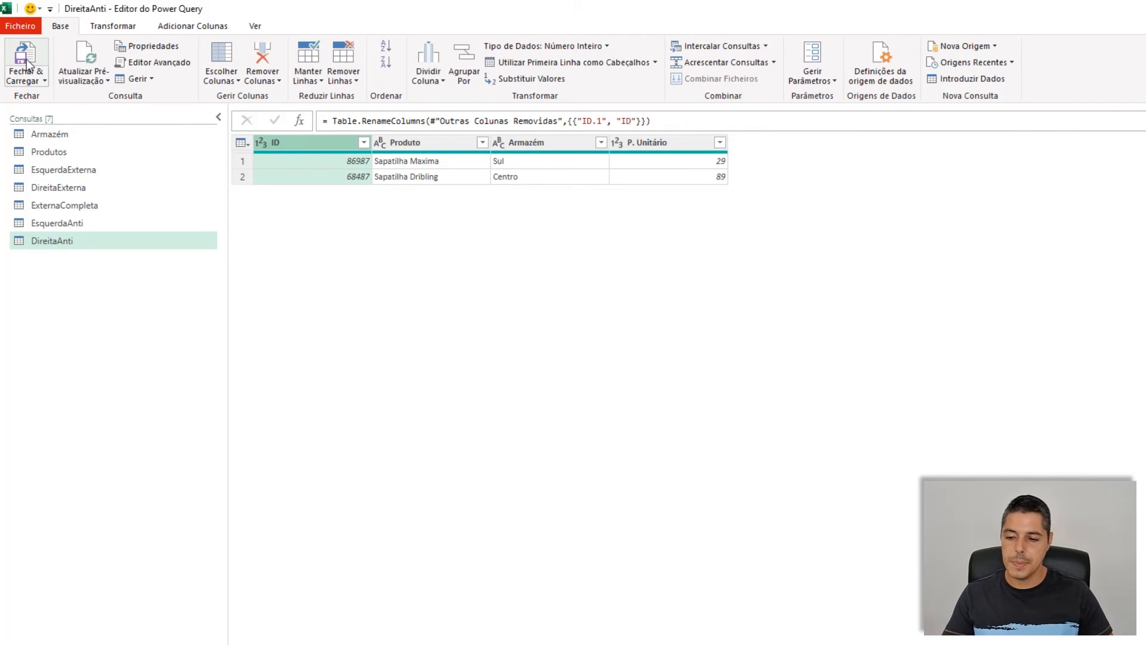
click(27, 64)
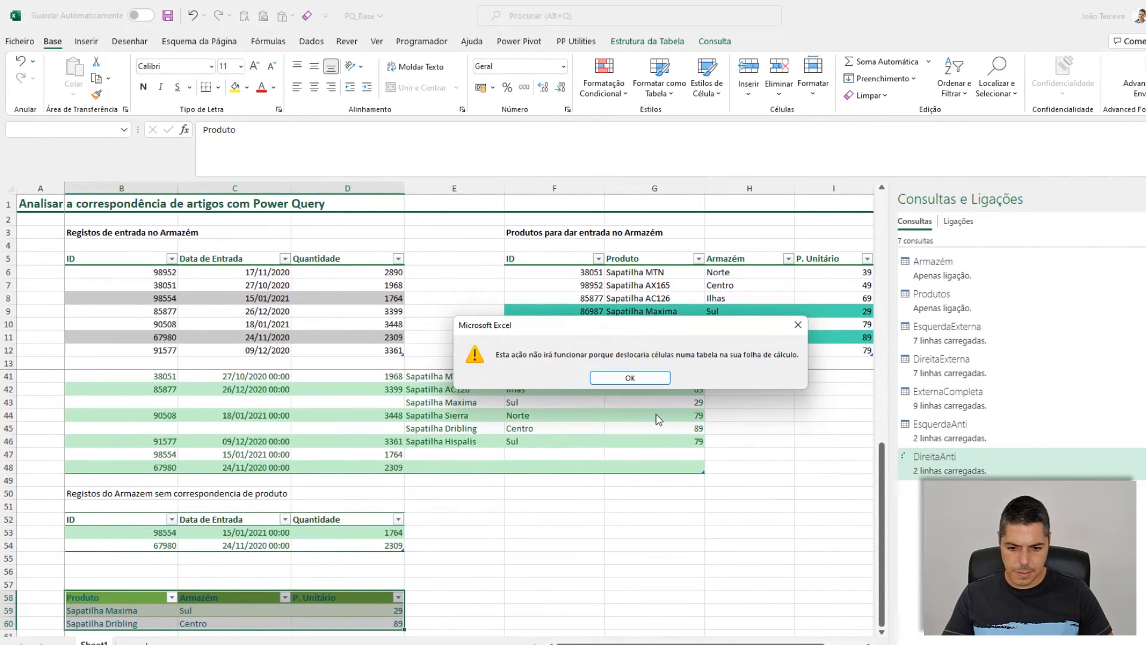
Step: Delete the DireitaAnti table at B58:D60 from the sheet together with its link to the query
click(631, 378)
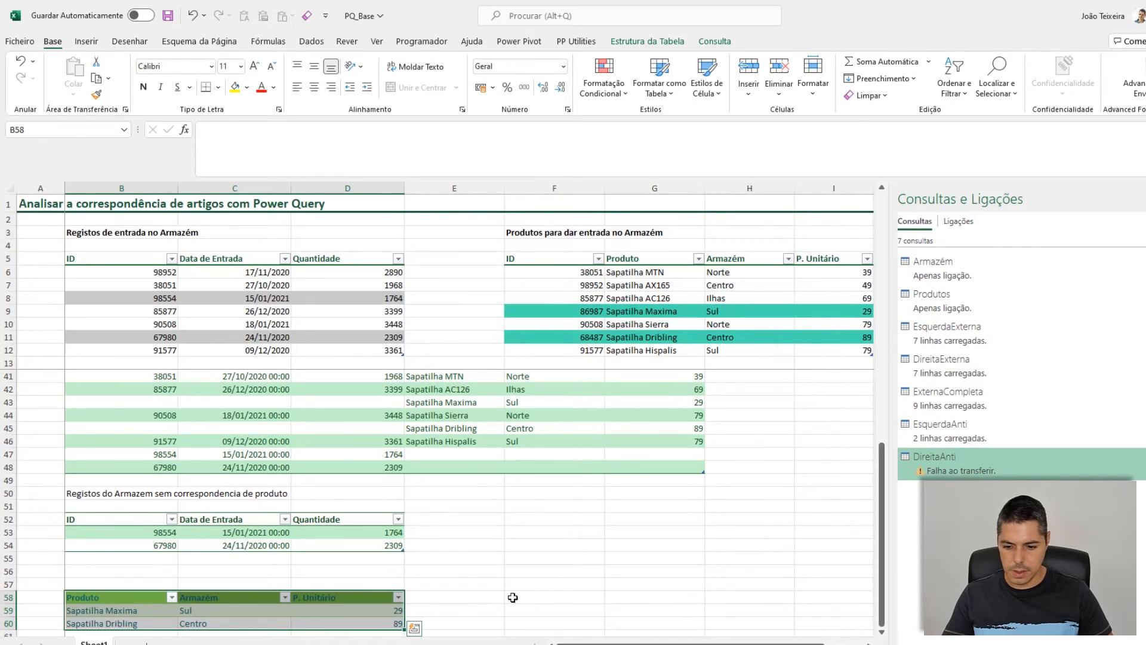
click(438, 608)
drag(79, 595, 202, 618)
key(Delete)
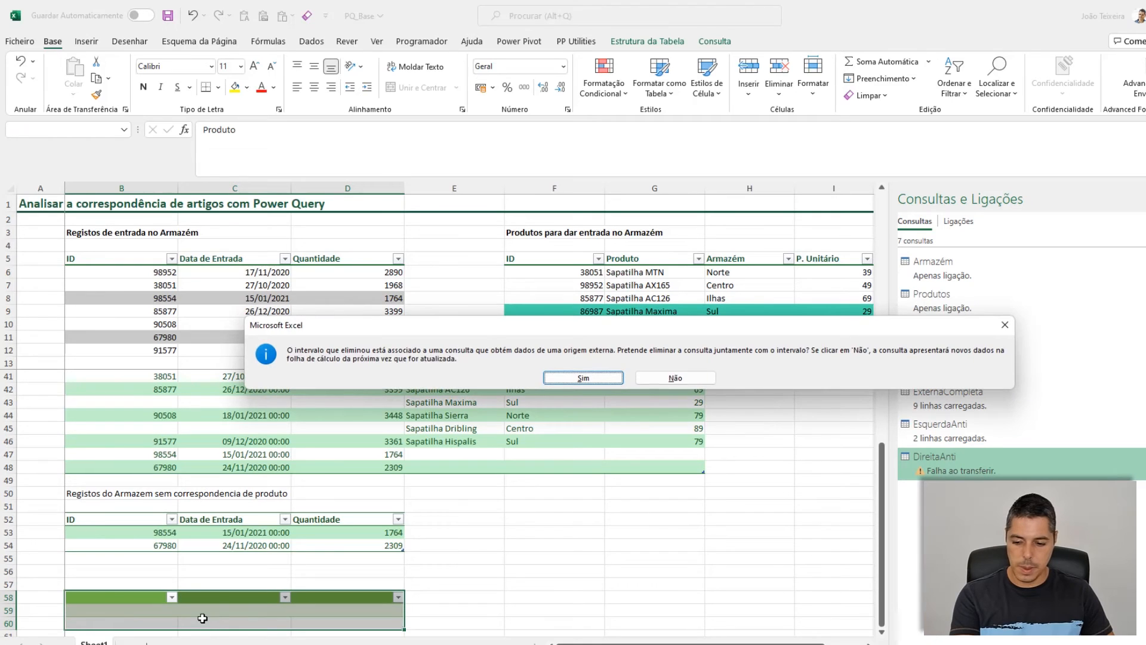
click(606, 379)
click(554, 556)
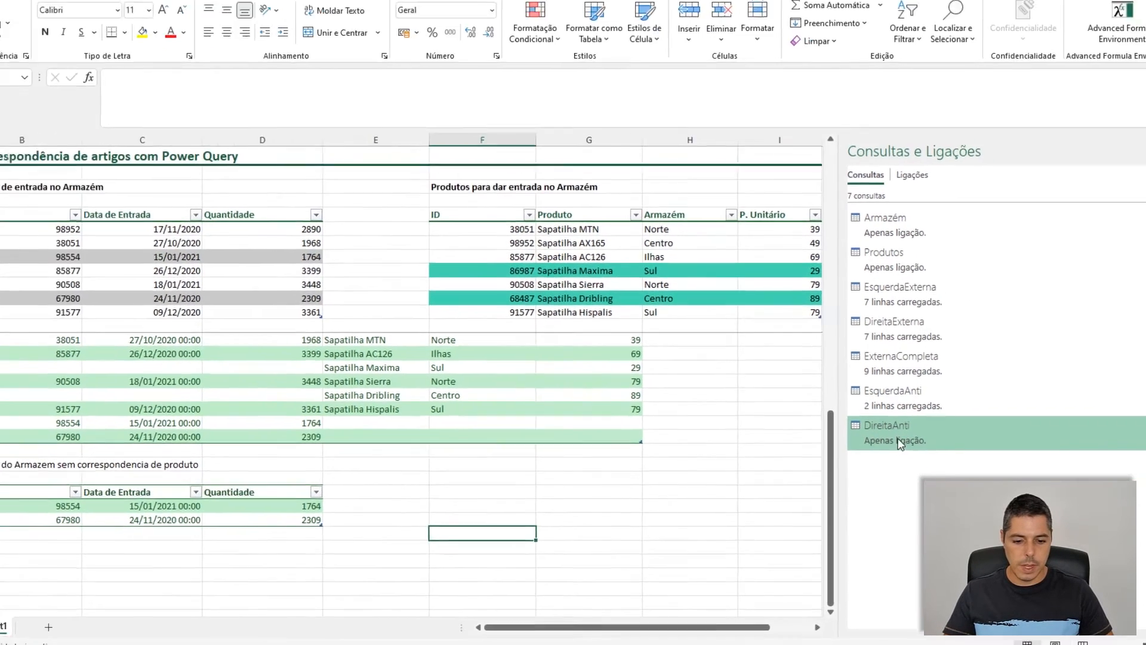
mouse_move(945, 469)
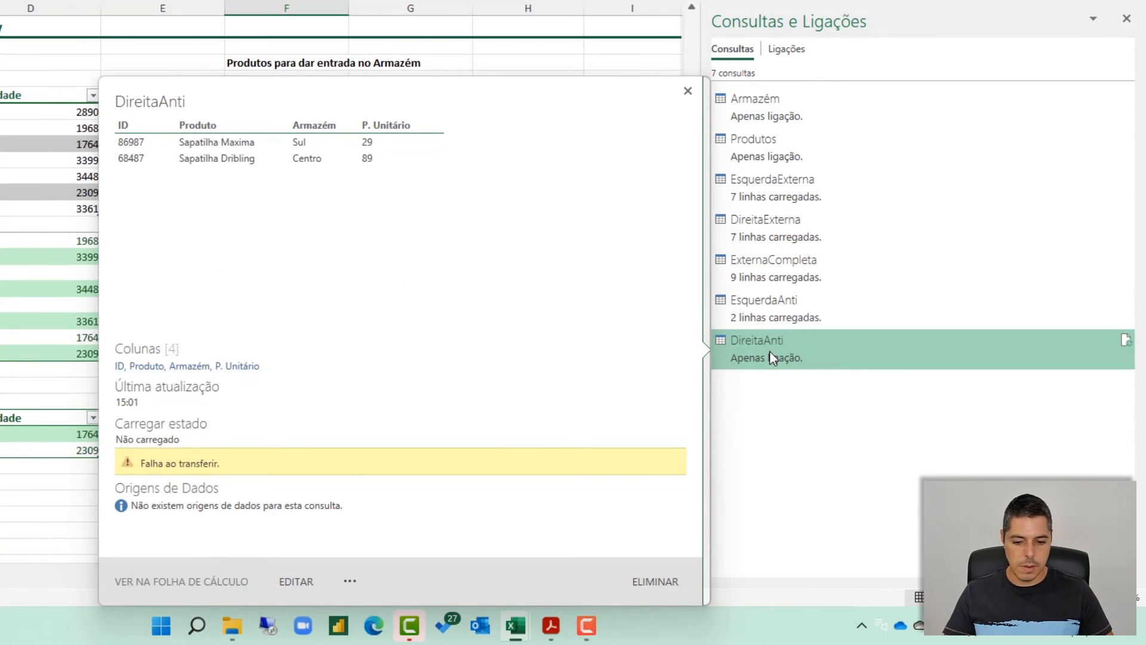
Step: Load the DireitaAnti query as a table into the existing sheet at cell B58
right_click(770, 357)
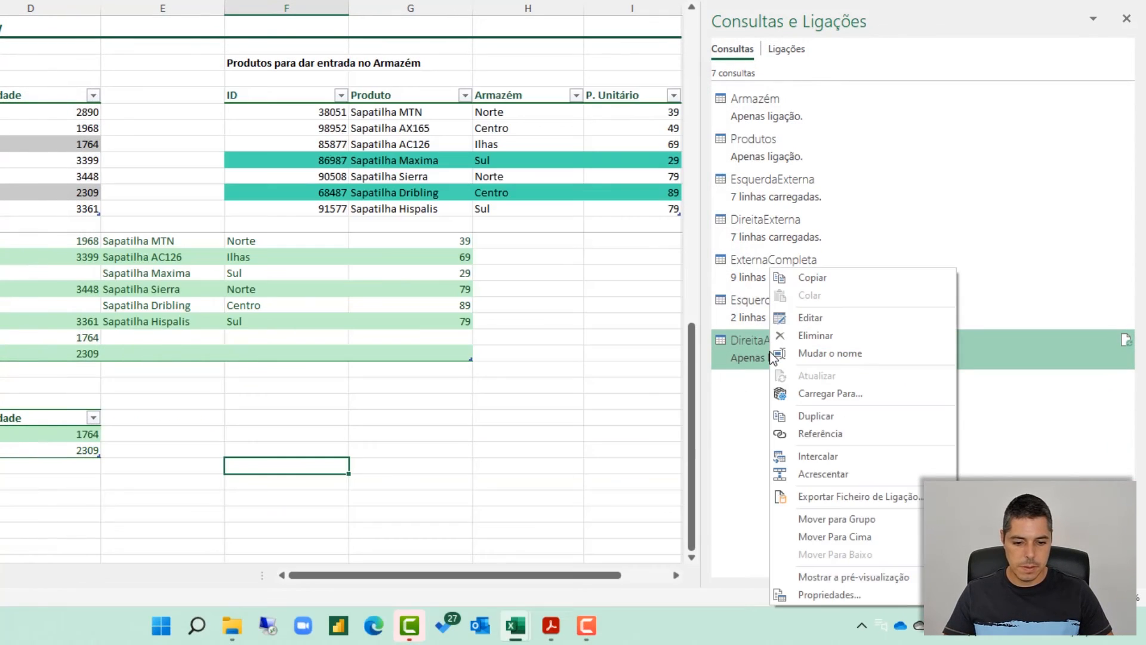
click(834, 401)
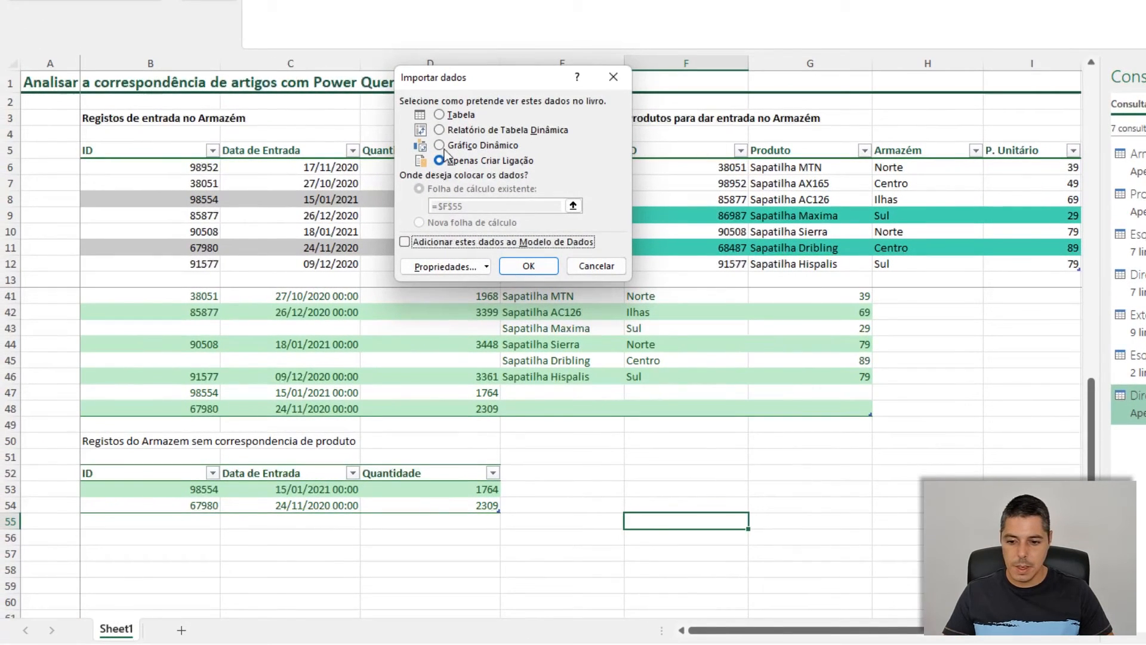
click(440, 117)
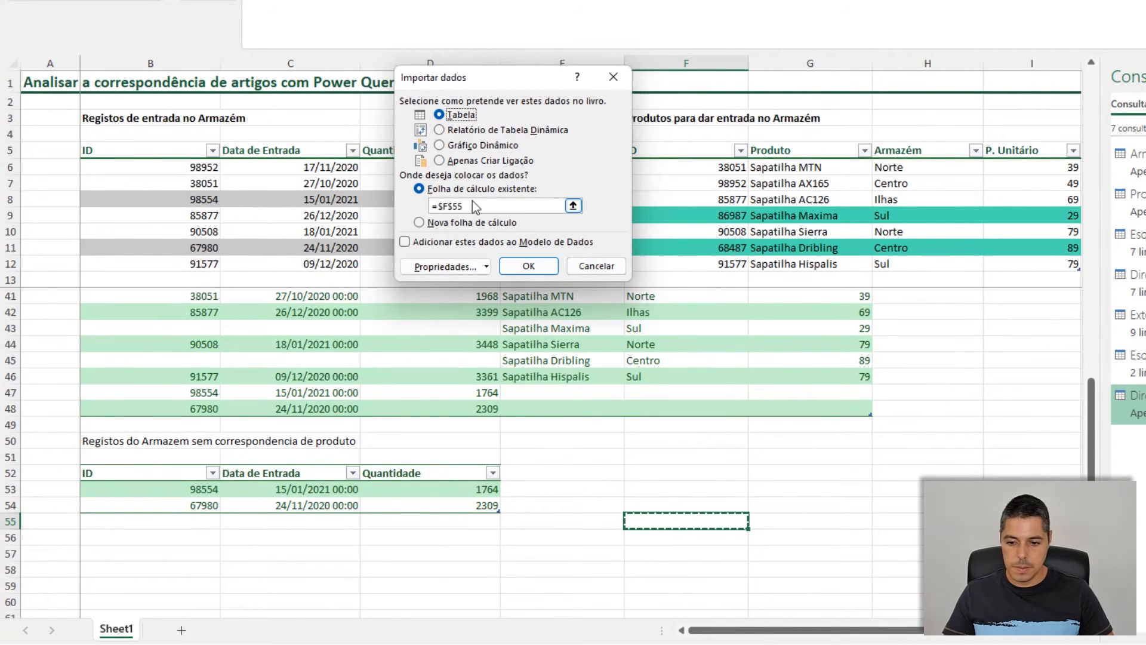
click(573, 206)
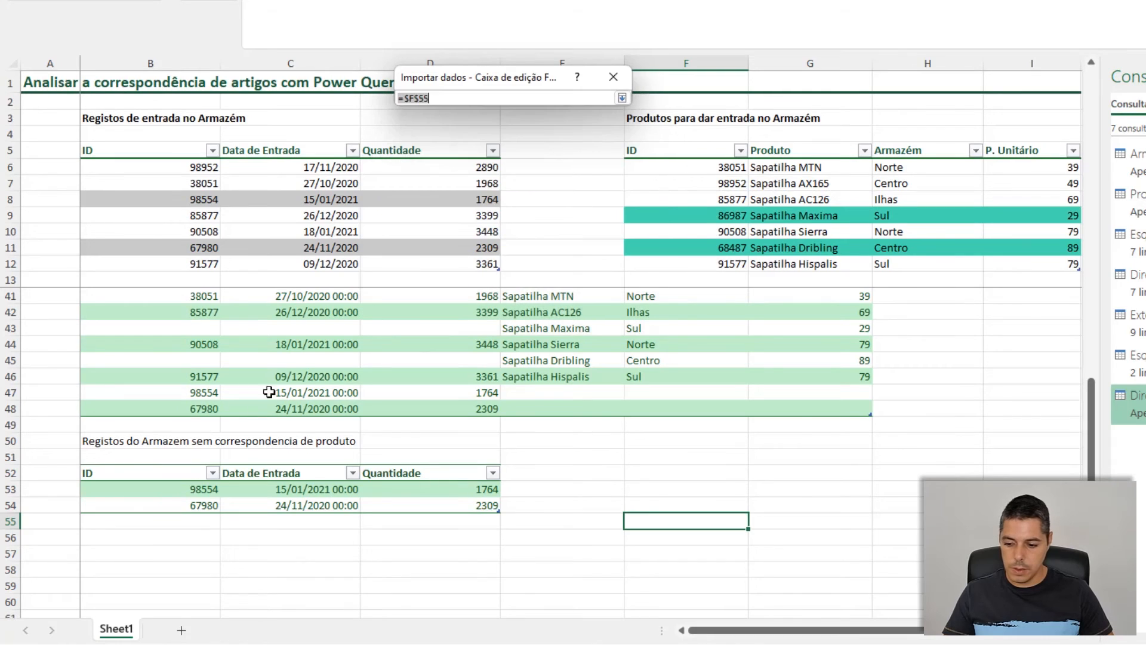
click(120, 569)
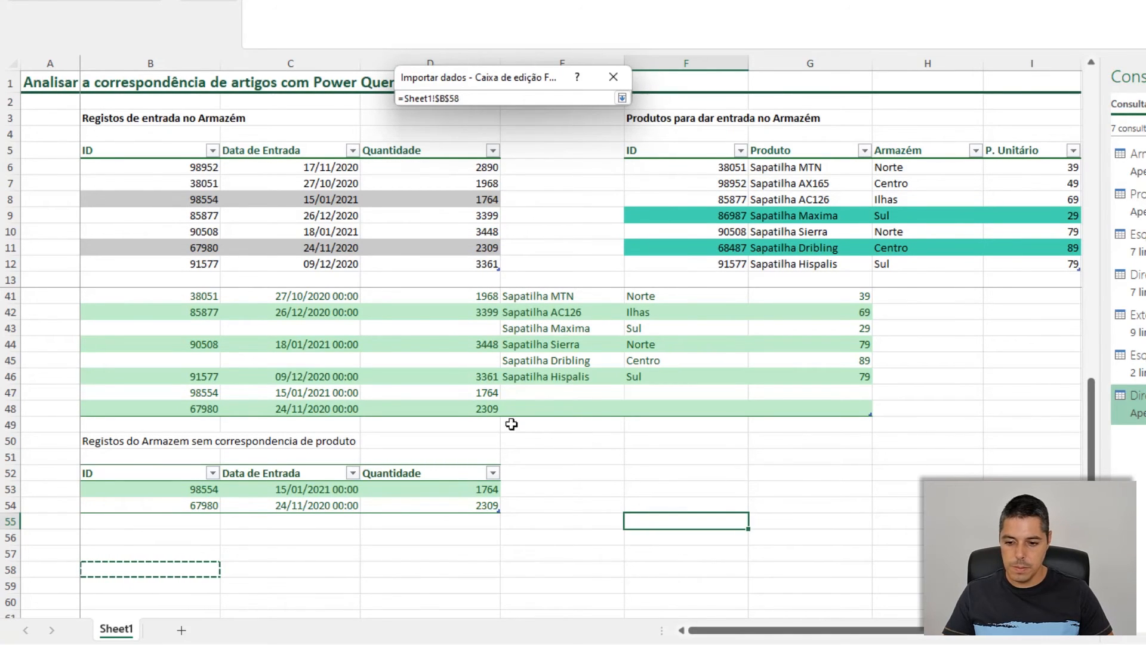
click(622, 98)
click(526, 267)
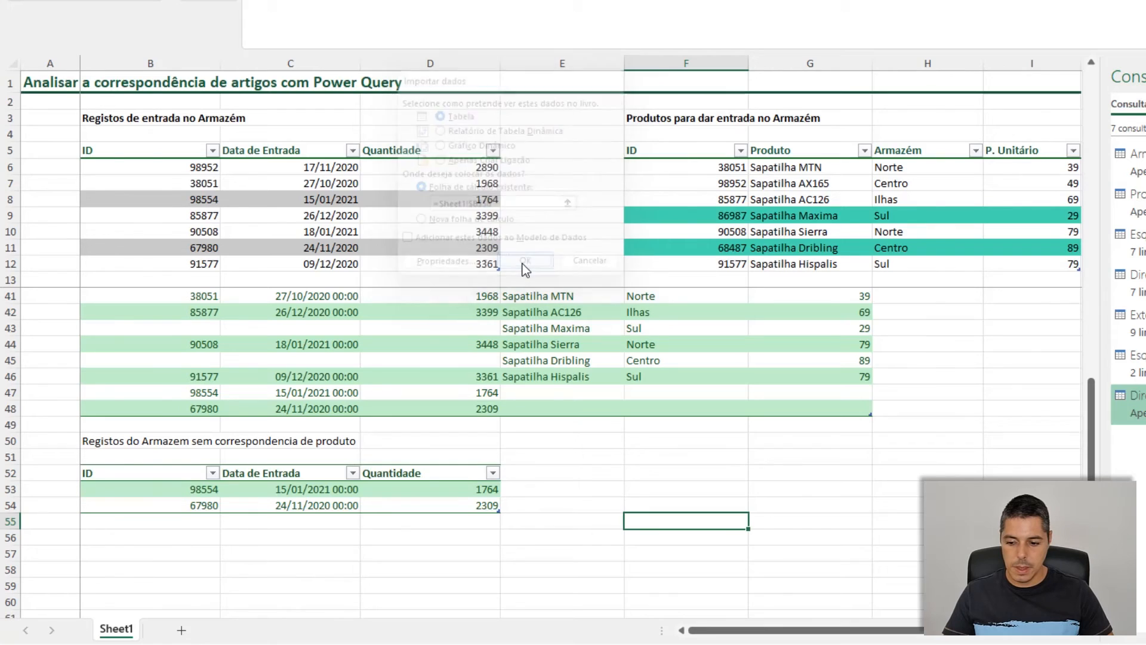
Step: Make columns B to E equally wide and apply the light green banded table style to the DireitaAnti table
mouse_move(102, 60)
mouse_down()
mouse_move(438, 64)
mouse_move(297, 64)
mouse_up()
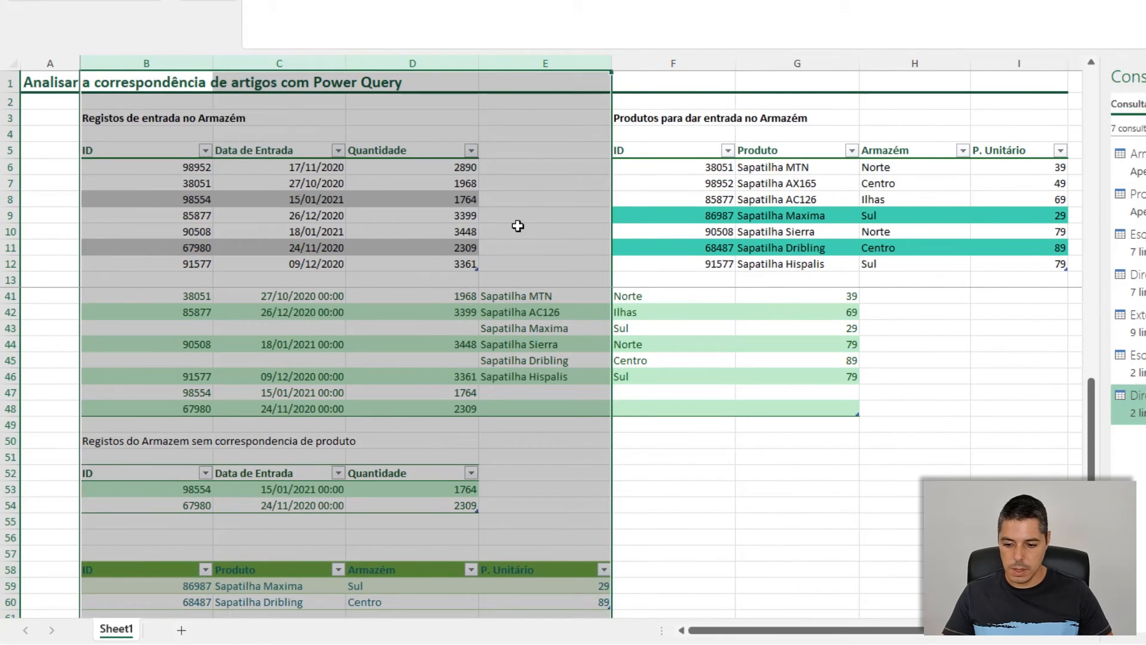
click(634, 484)
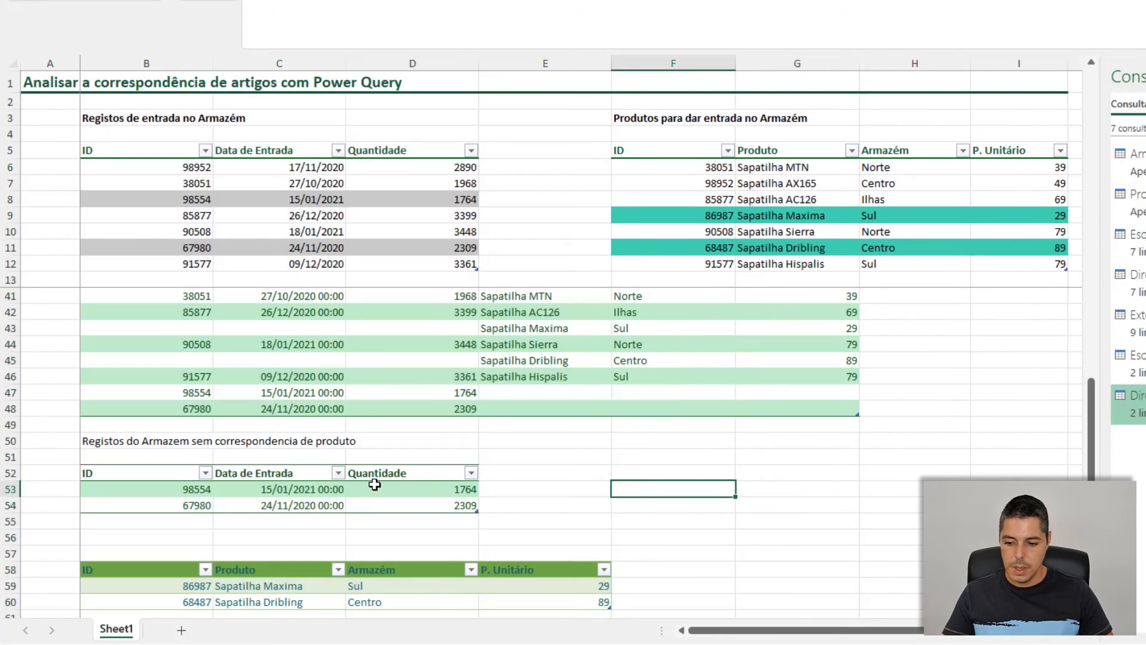
click(390, 587)
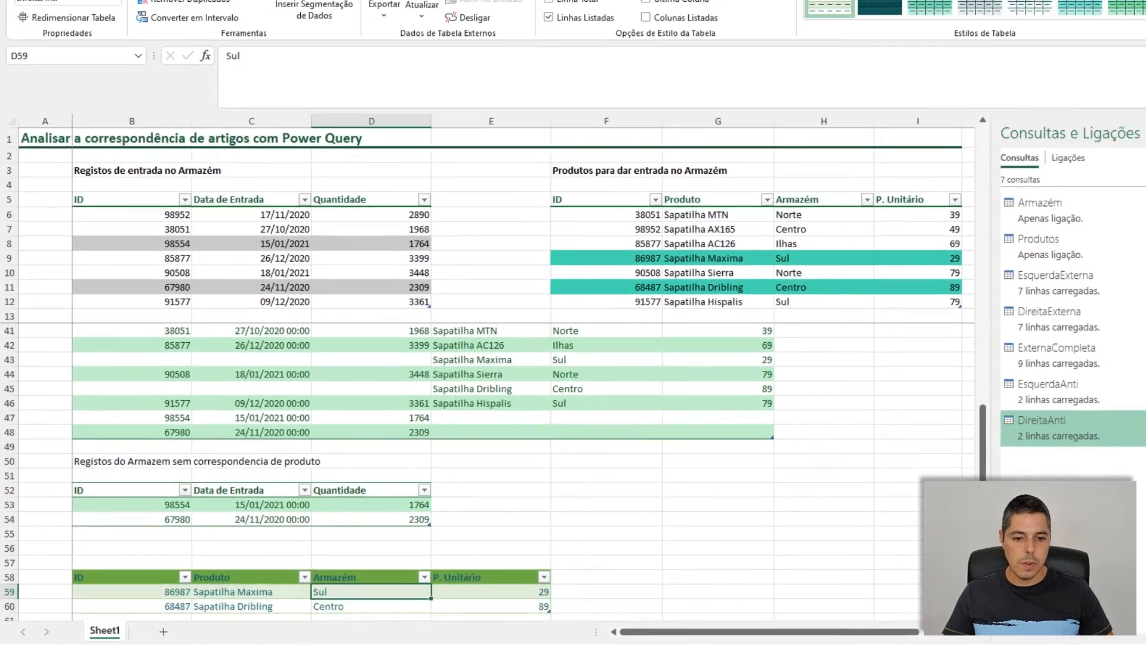
click(1101, 45)
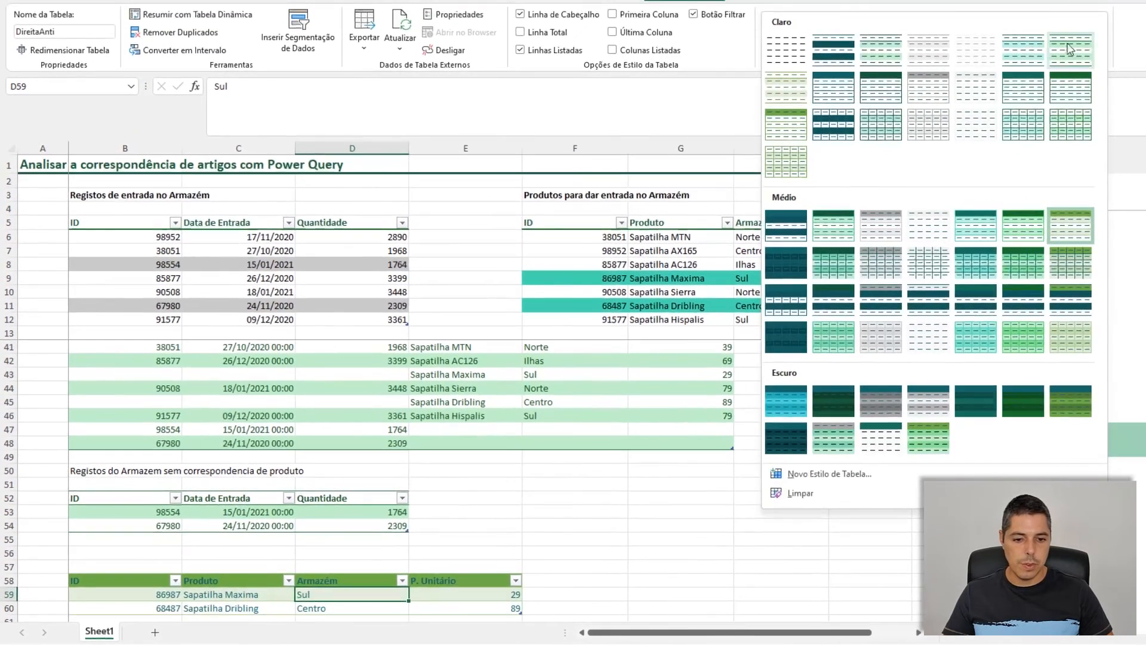
click(1069, 52)
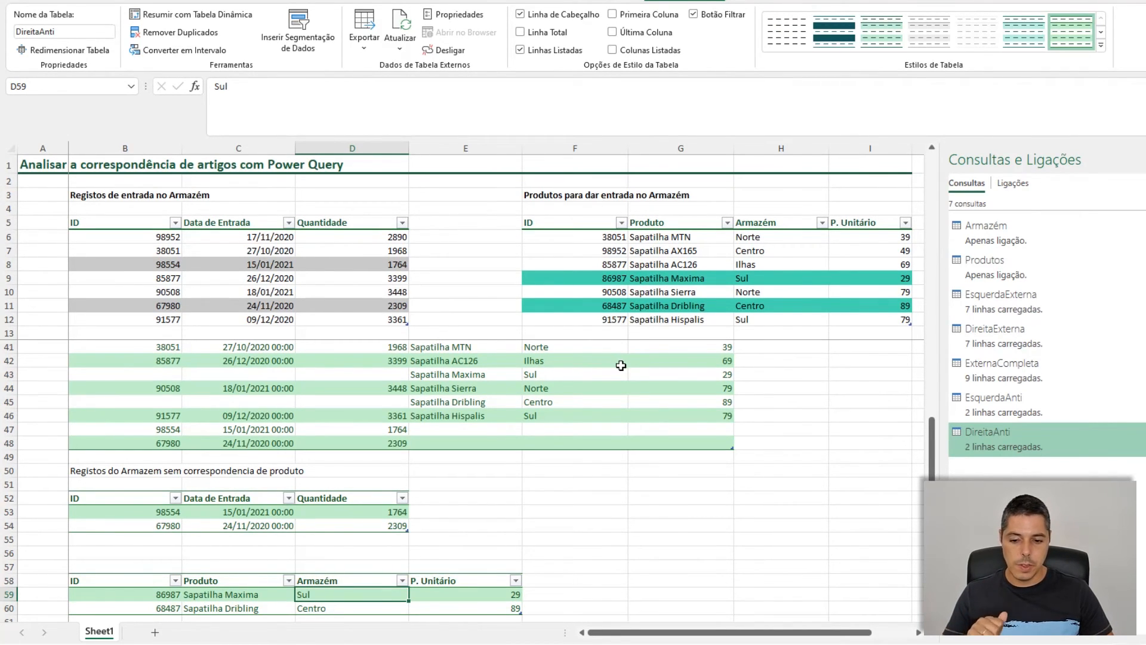
scroll(551, 421, down, 1)
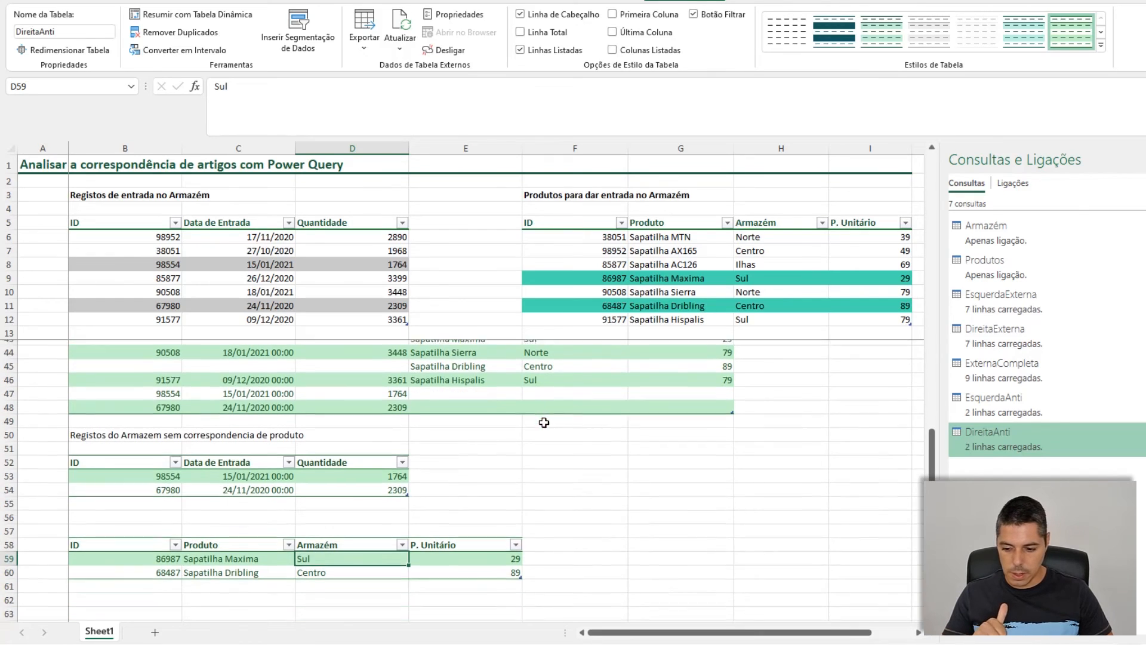
click(154, 557)
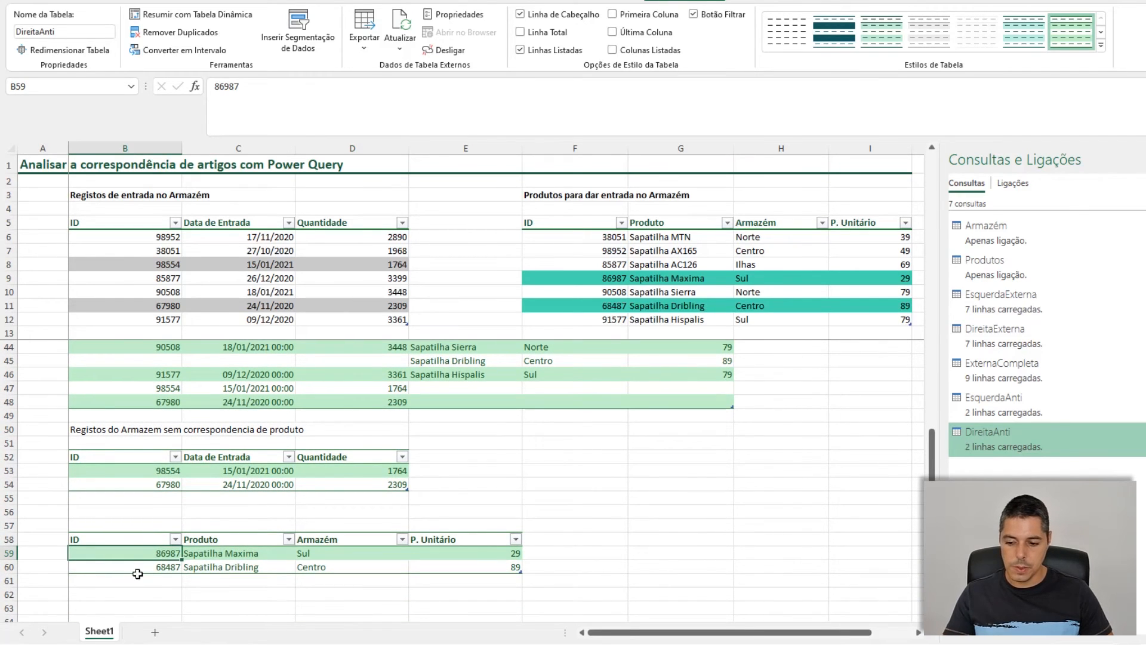
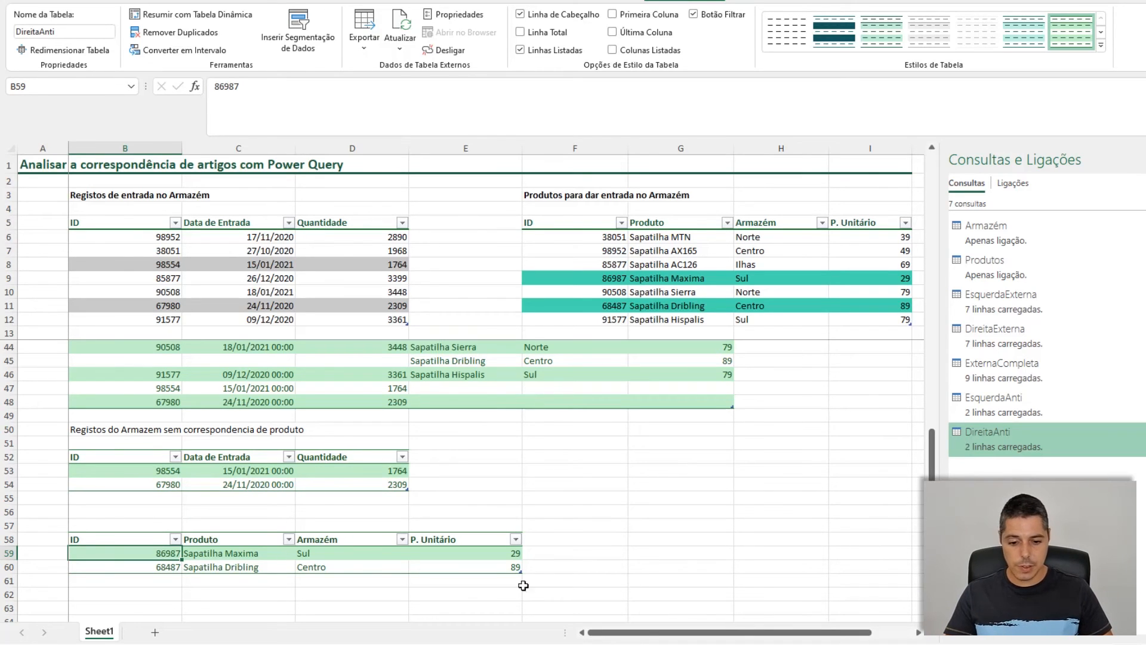
Step: Open EsquerdaAnti in the query editor and create a reference query from it named "EsquerdaAnti - Ref"
mouse_move(1023, 411)
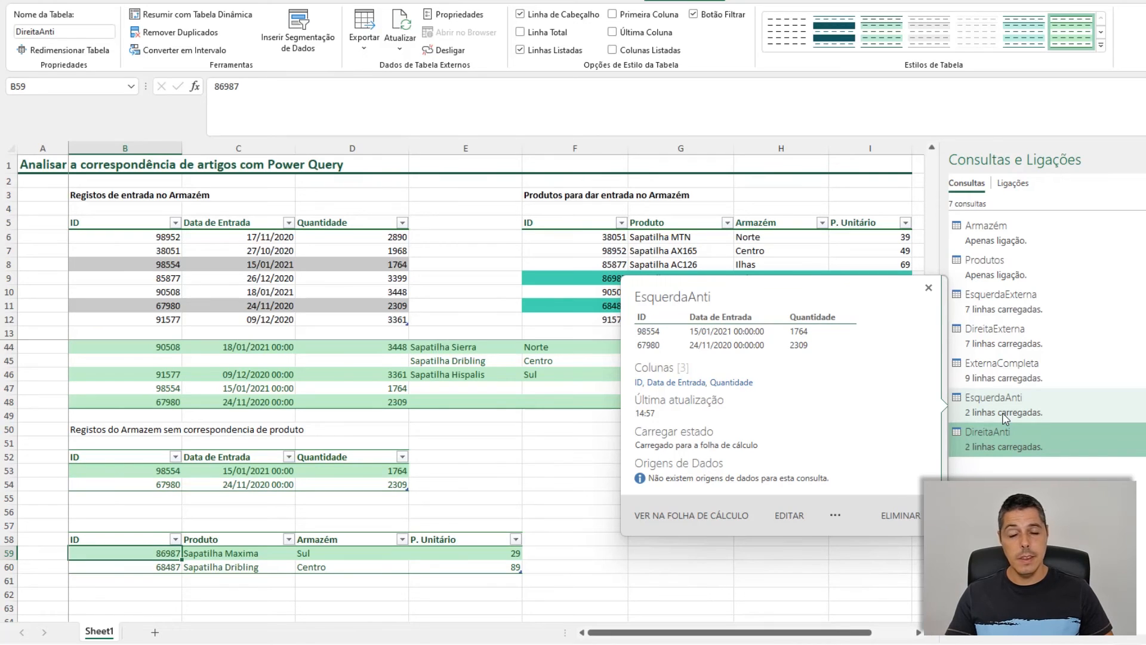
mouse_move(1001, 442)
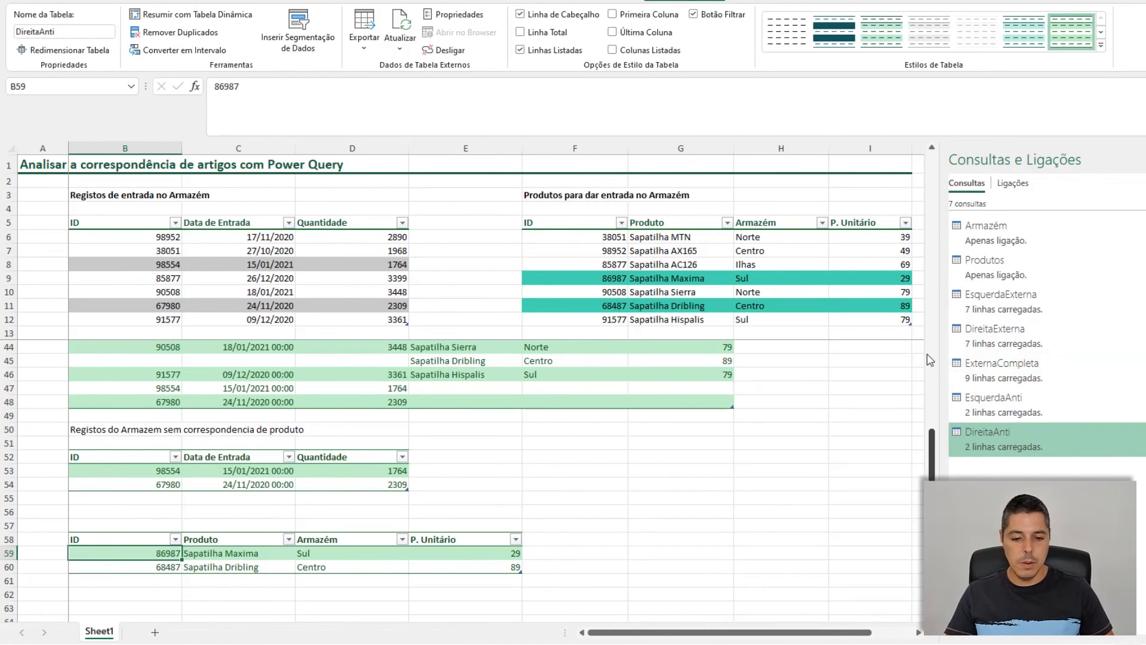
double_click(973, 399)
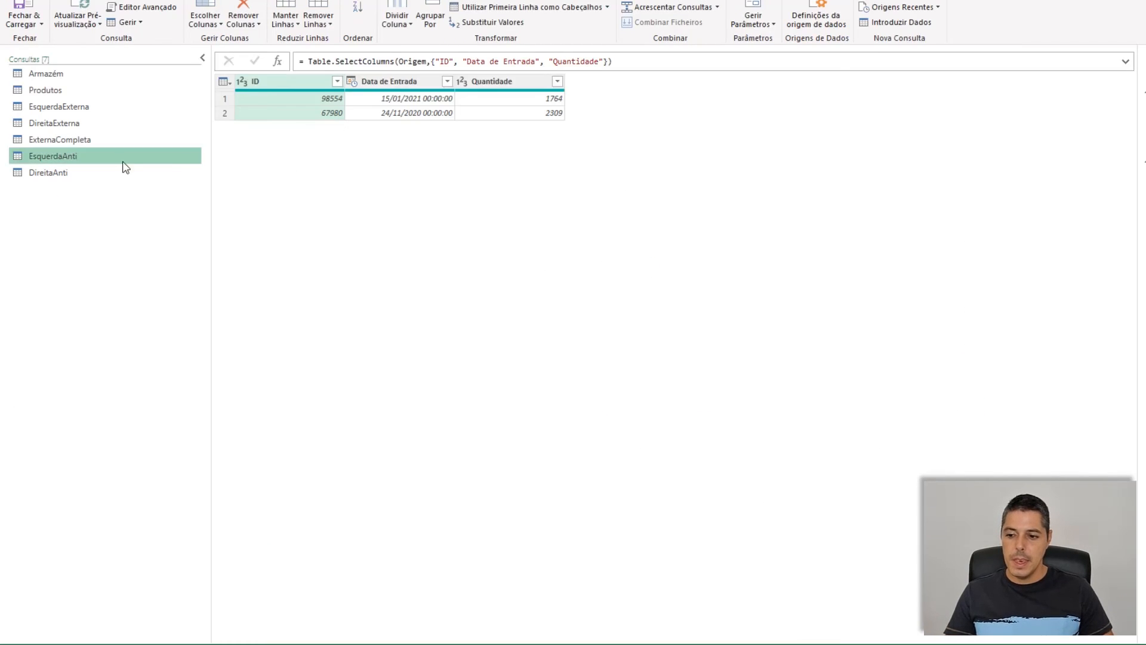
right_click(72, 155)
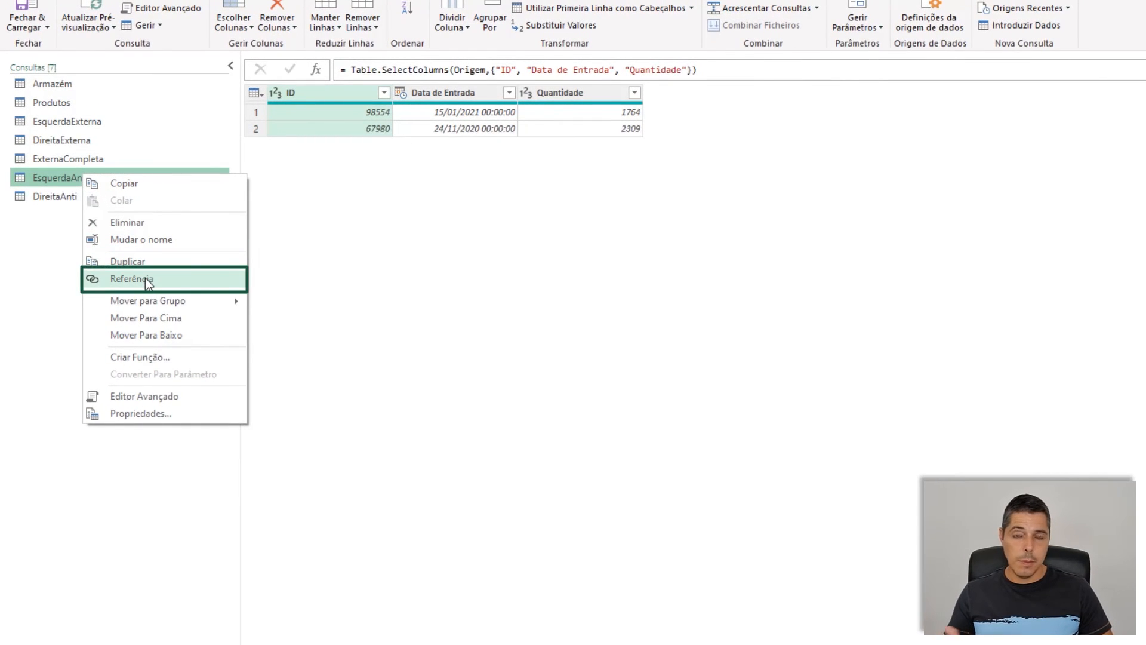
click(145, 279)
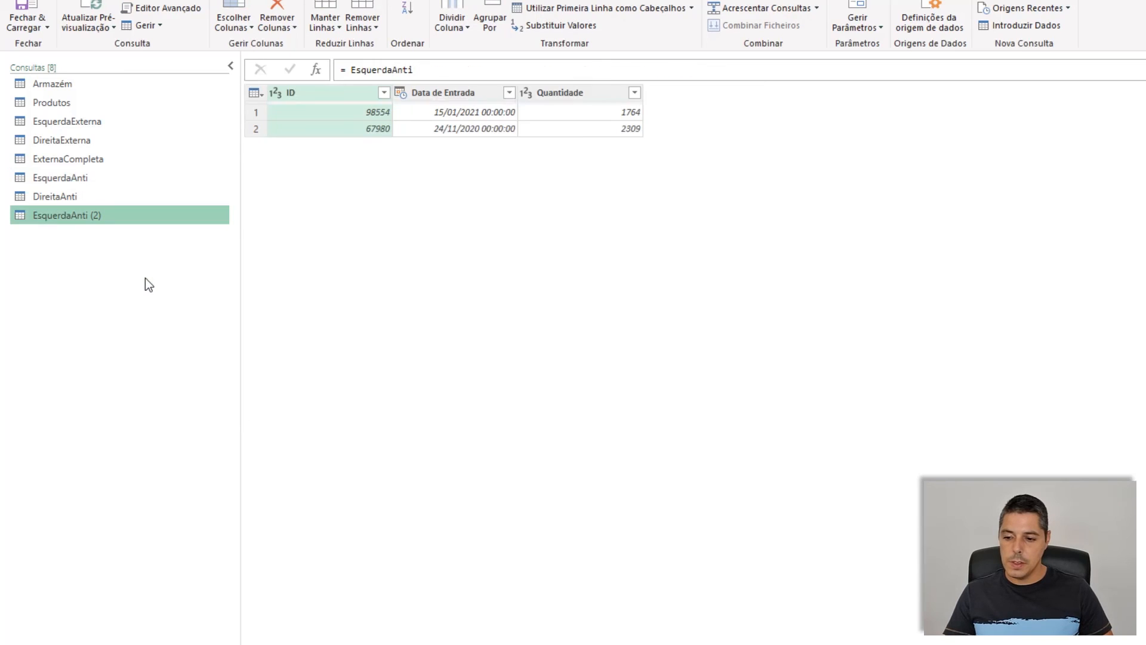
click(1143, 121)
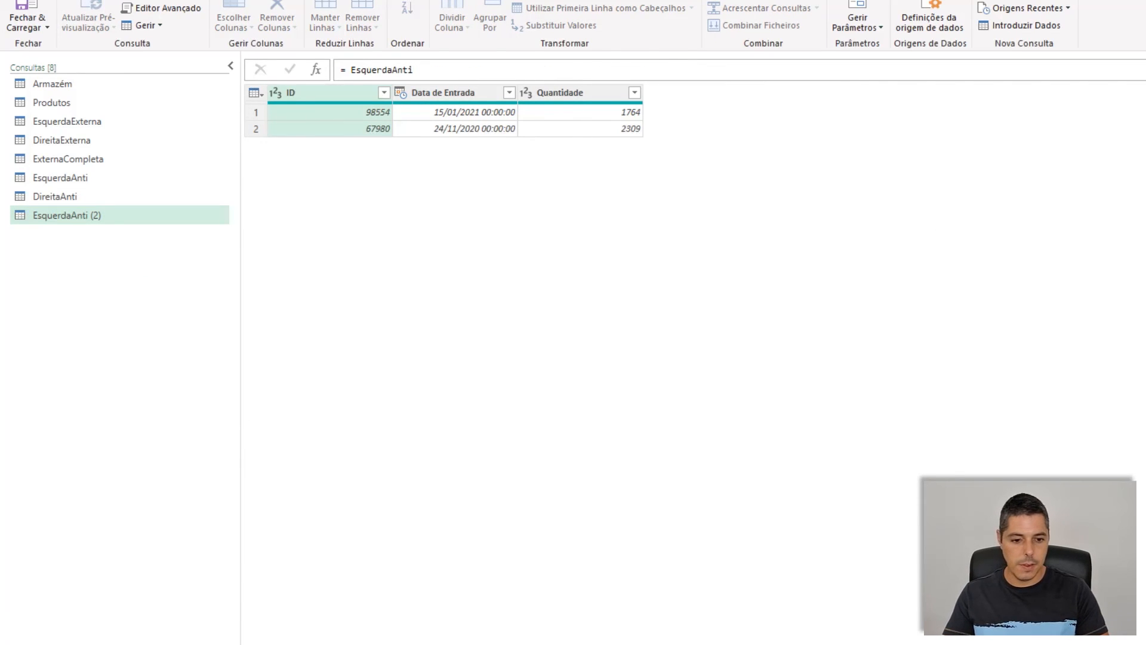
key(Return)
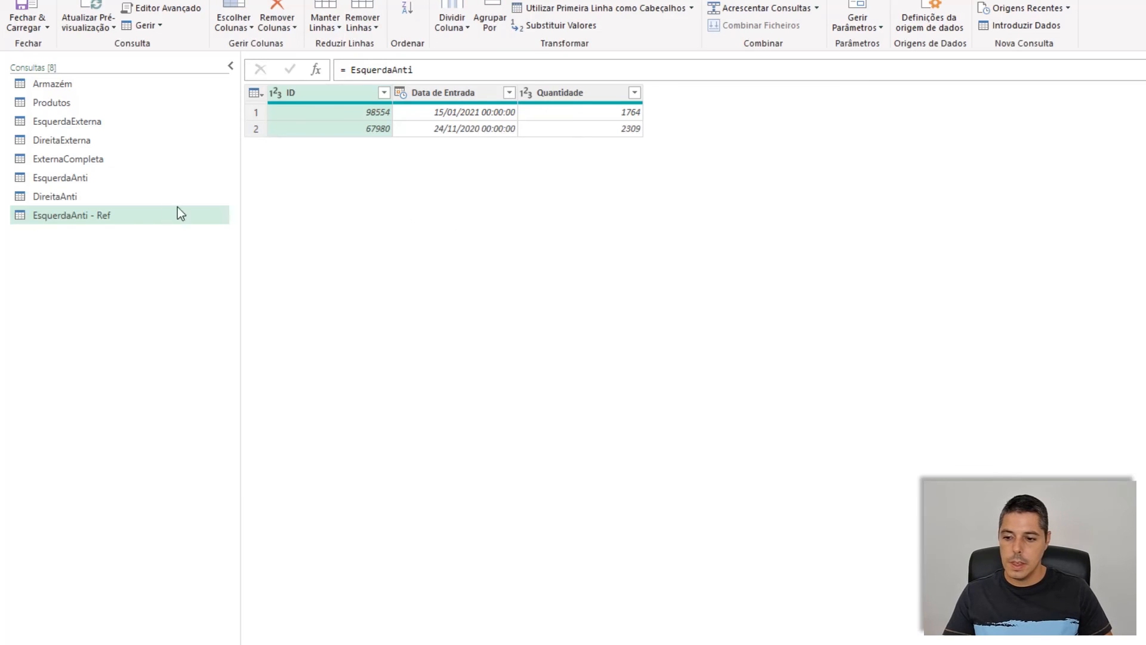
Step: Create a reference query from DireitaAnti and name it "DireitaAnti - Ref"
click(109, 197)
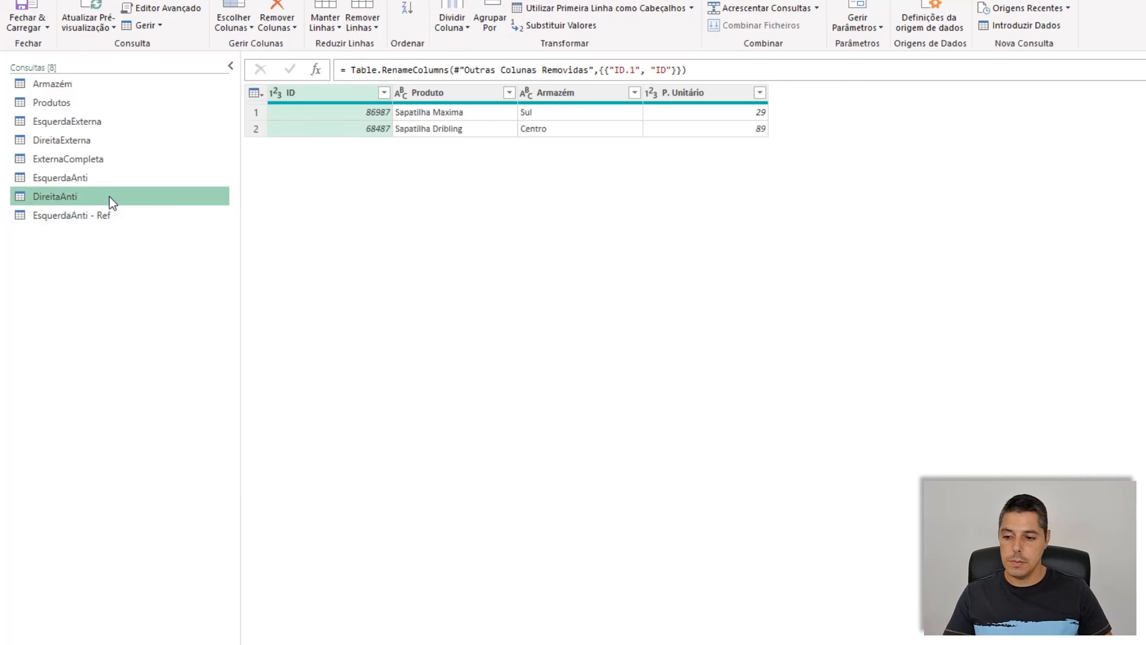
right_click(109, 196)
click(164, 301)
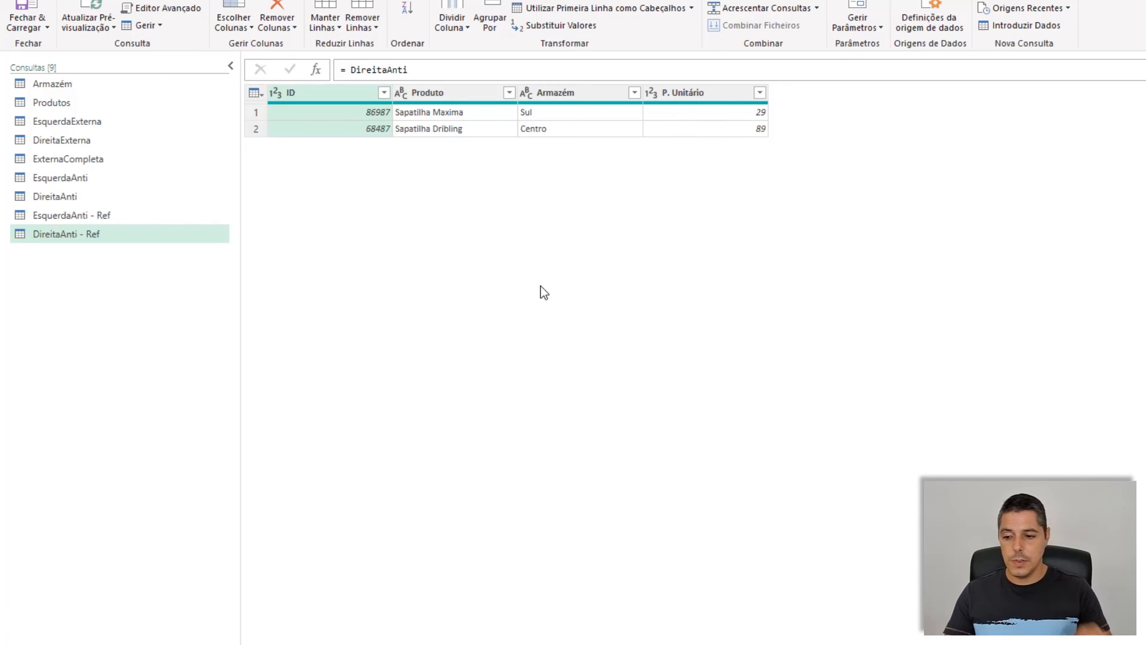
Step: Add a custom column named Chave with the formula = 1 to the EsquerdaAnti - Ref query
click(116, 216)
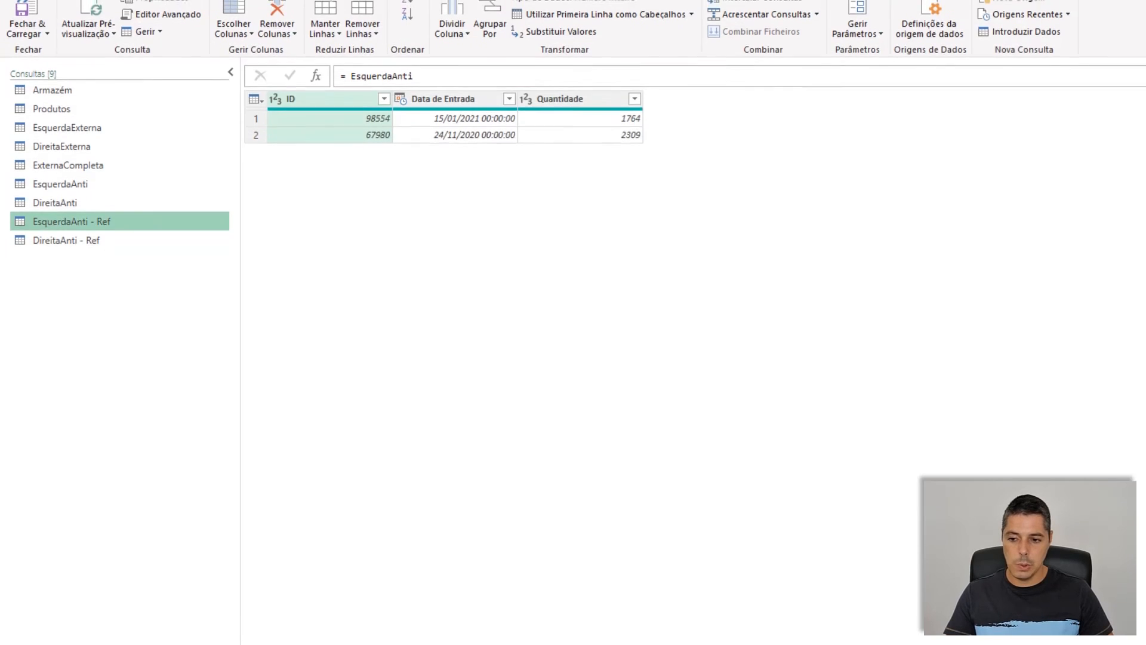
click(188, 27)
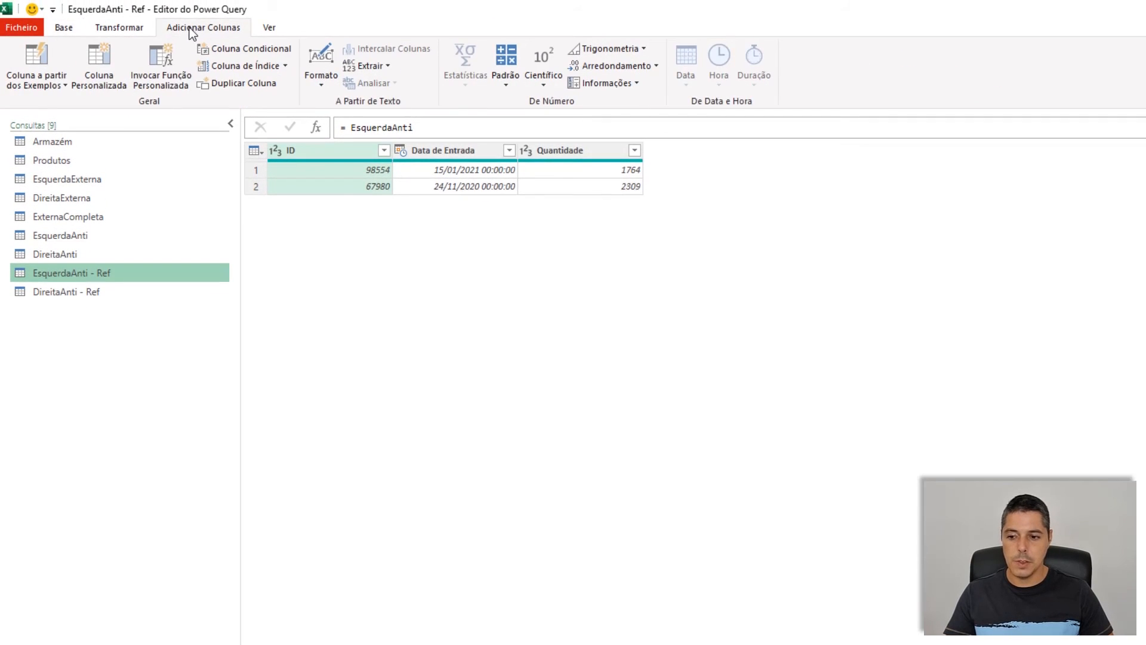
click(112, 62)
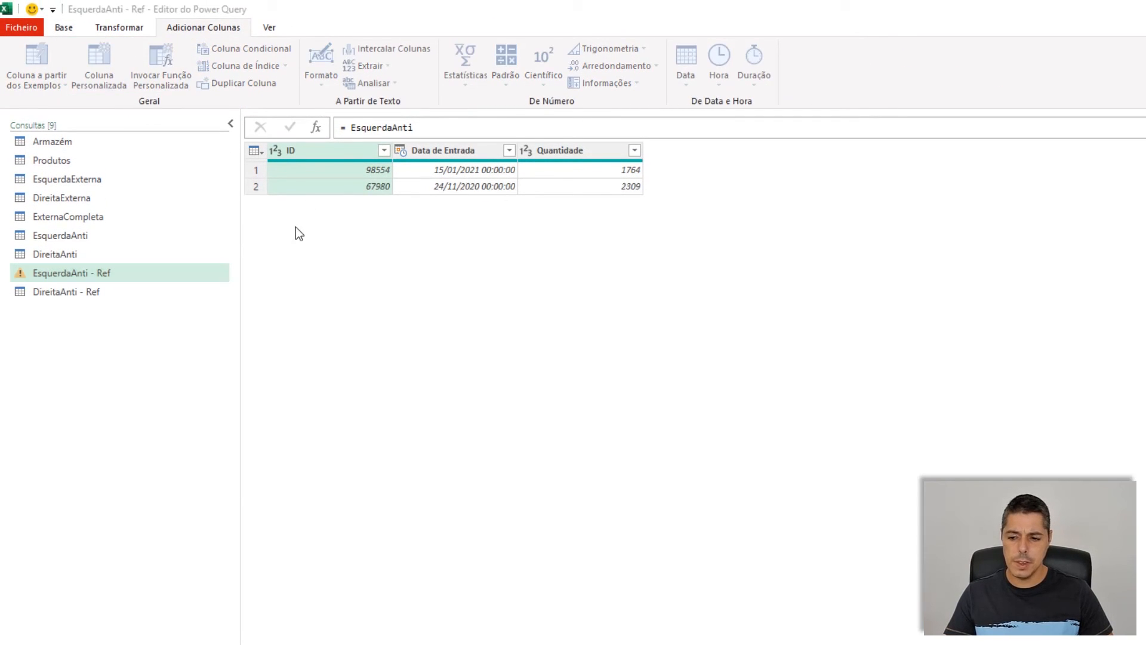
double_click(572, 327)
text(Chave)
click(532, 365)
text(1)
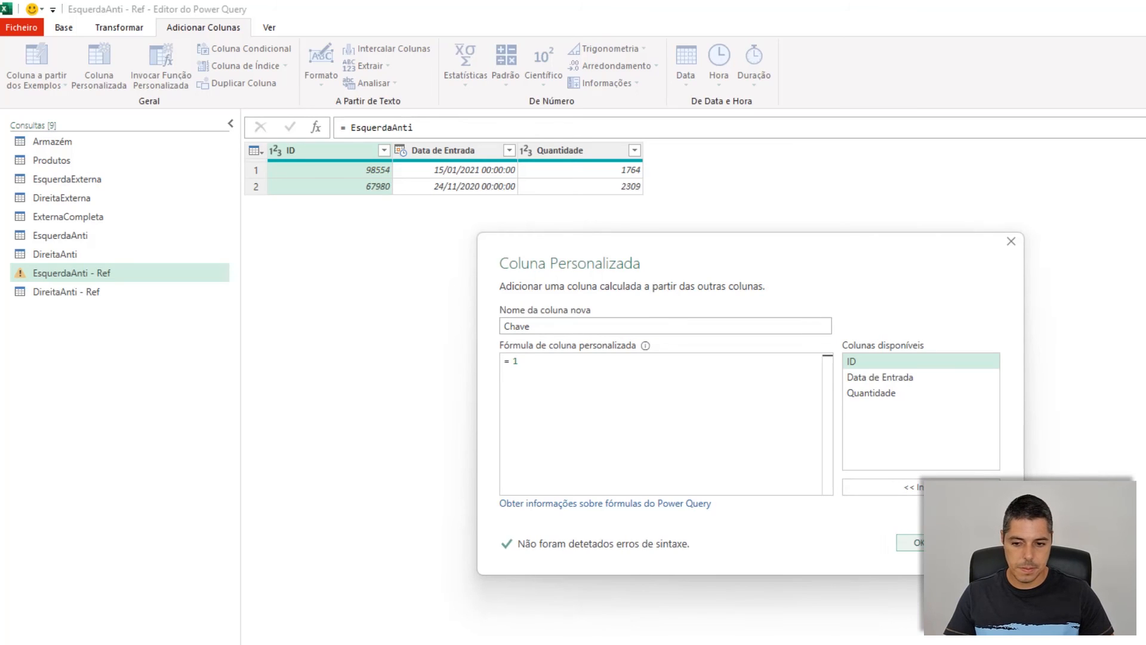
click(910, 542)
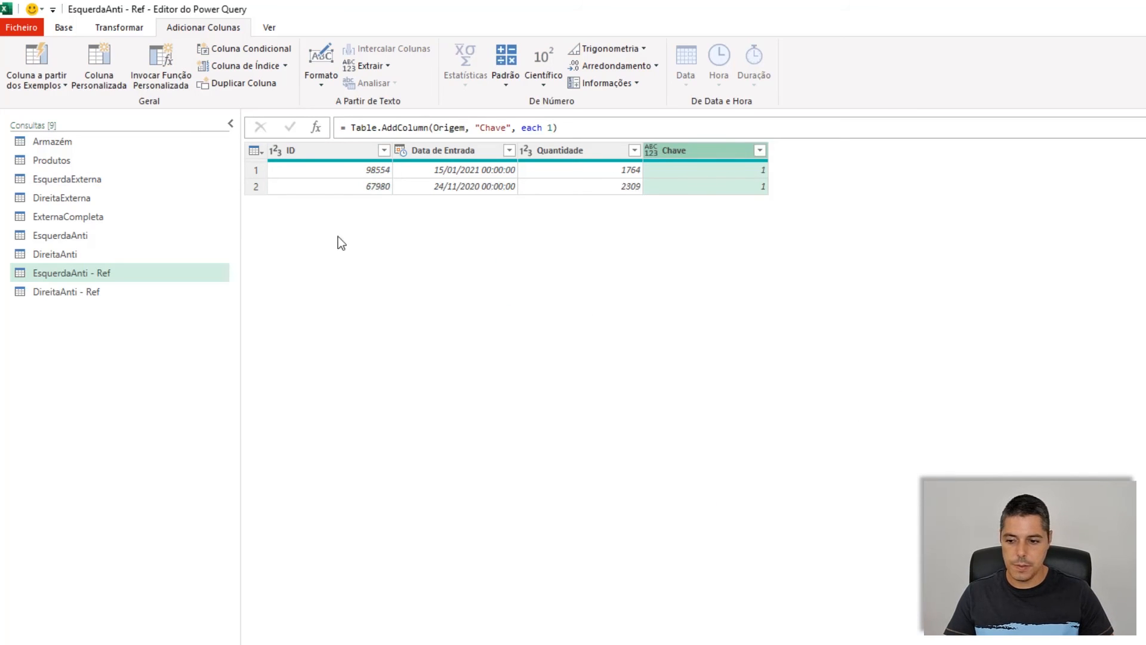
Step: Add a custom column named Chave with the formula = 1 to DireitaAnti - Ref and compare it with EsquerdaAnti - Ref
click(90, 298)
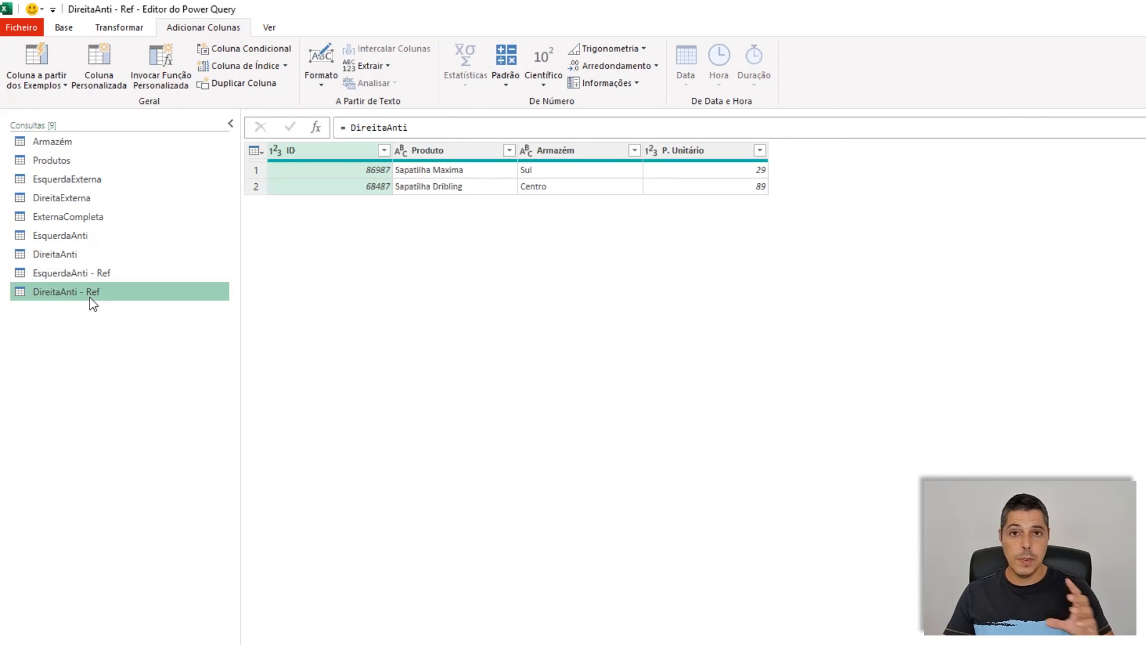
click(96, 65)
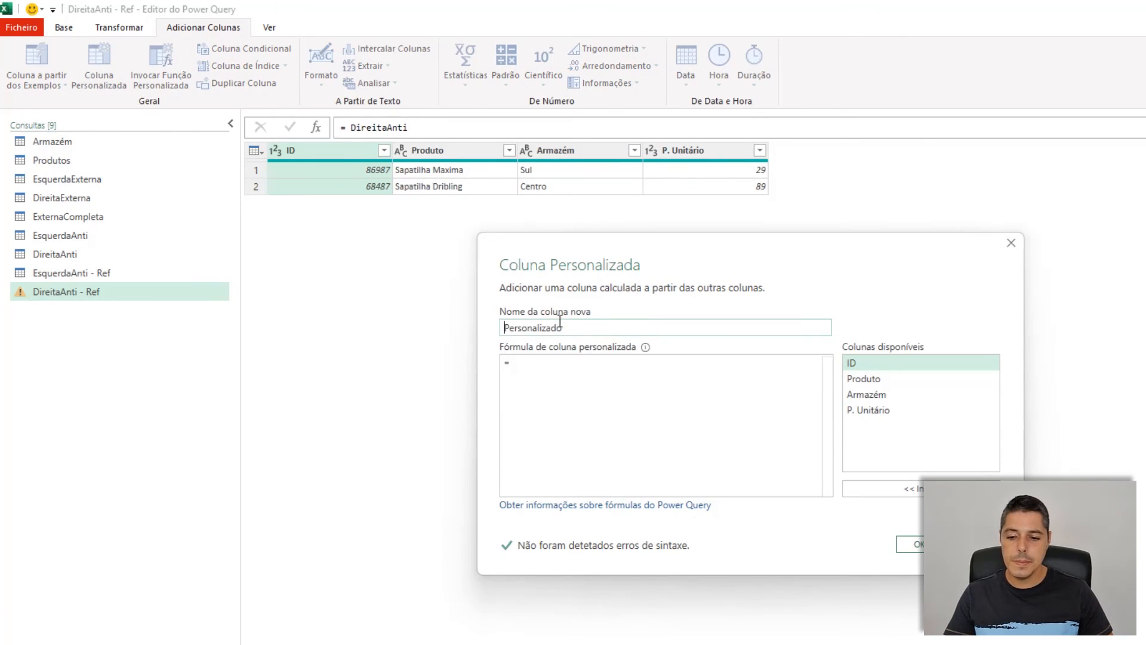
key(ctrl+a)
text(Chave)
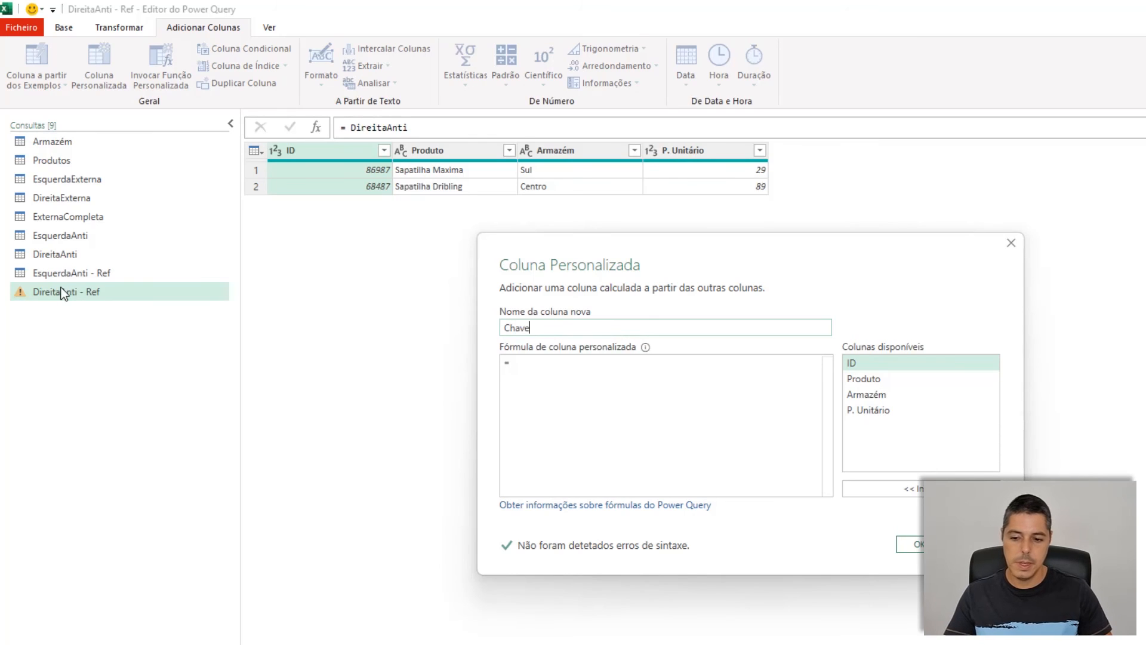
text(1)
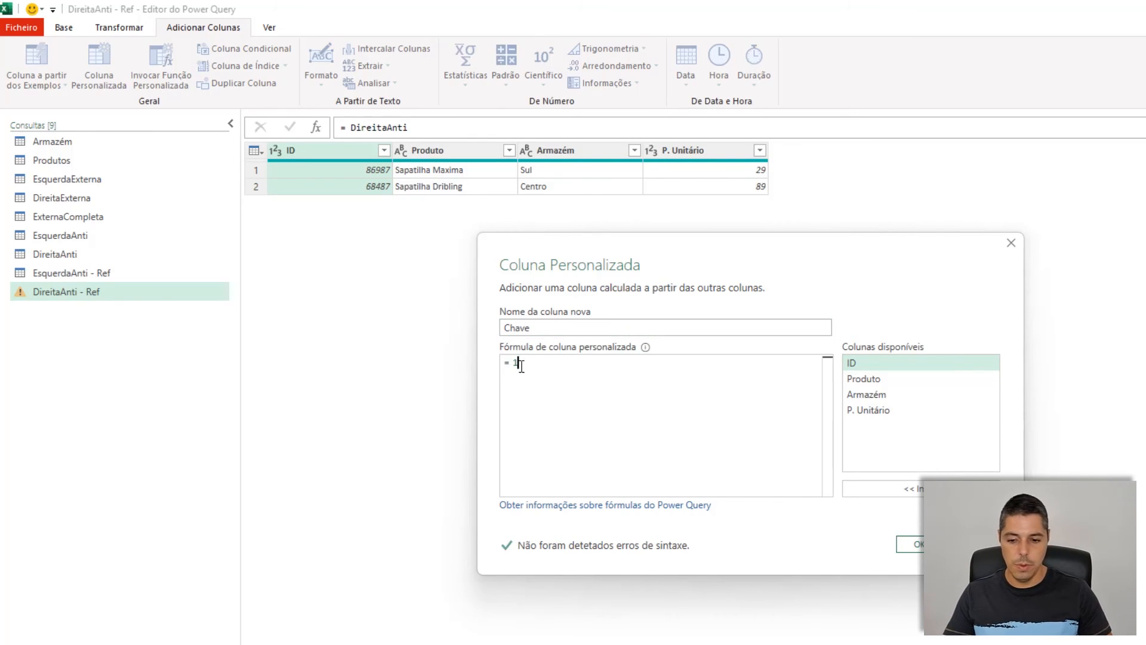
click(914, 542)
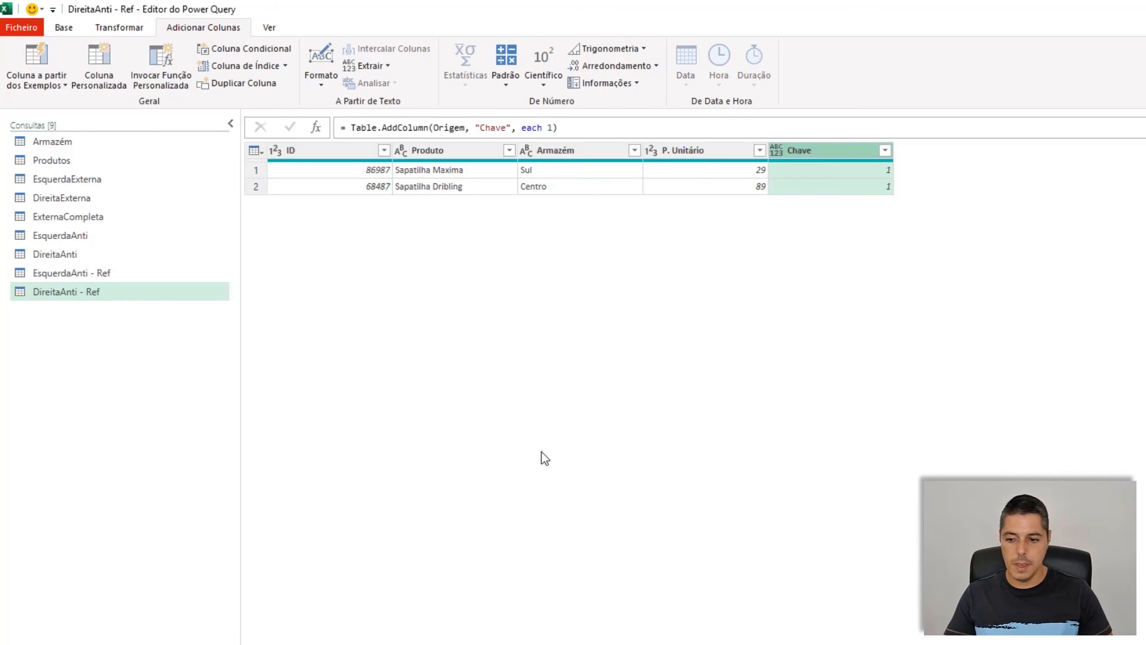
click(109, 277)
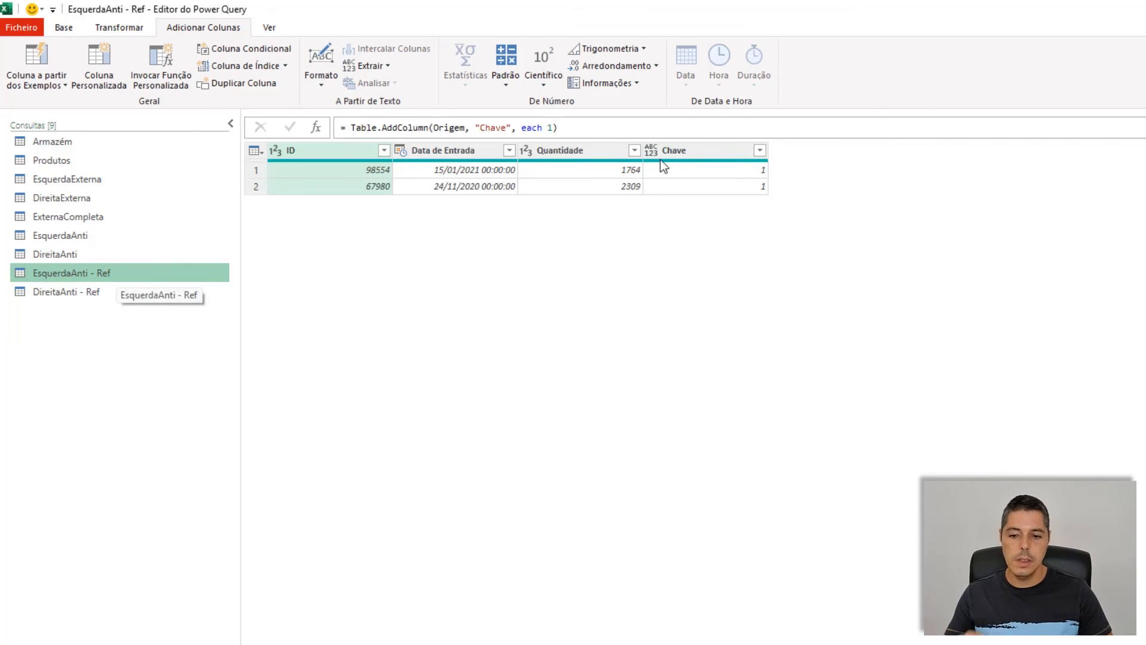
click(114, 293)
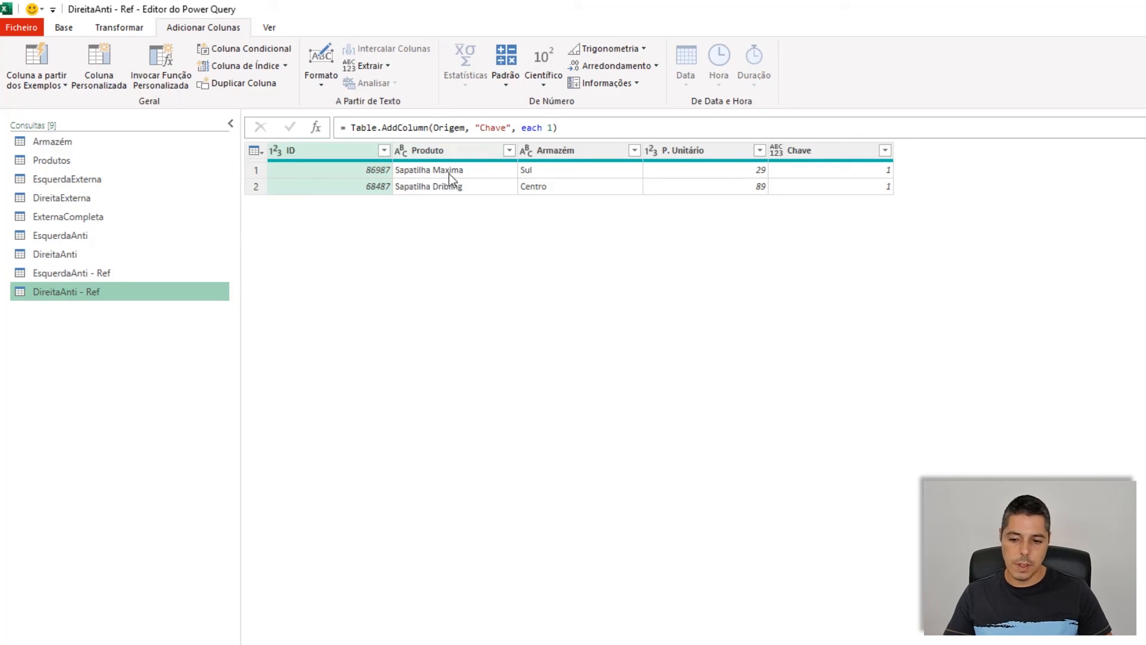
Step: Merge EsquerdaAnti - Ref with DireitaAnti - Ref into a new query named AntiAmbos, matching their Chave columns with a left outer join
click(159, 272)
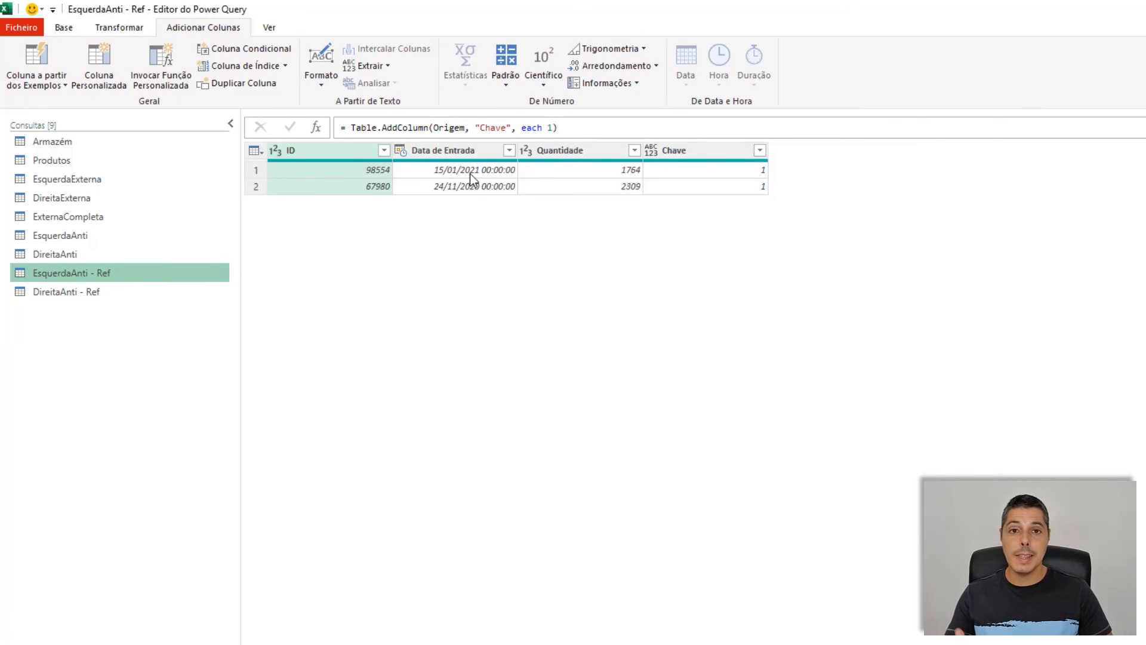
click(59, 291)
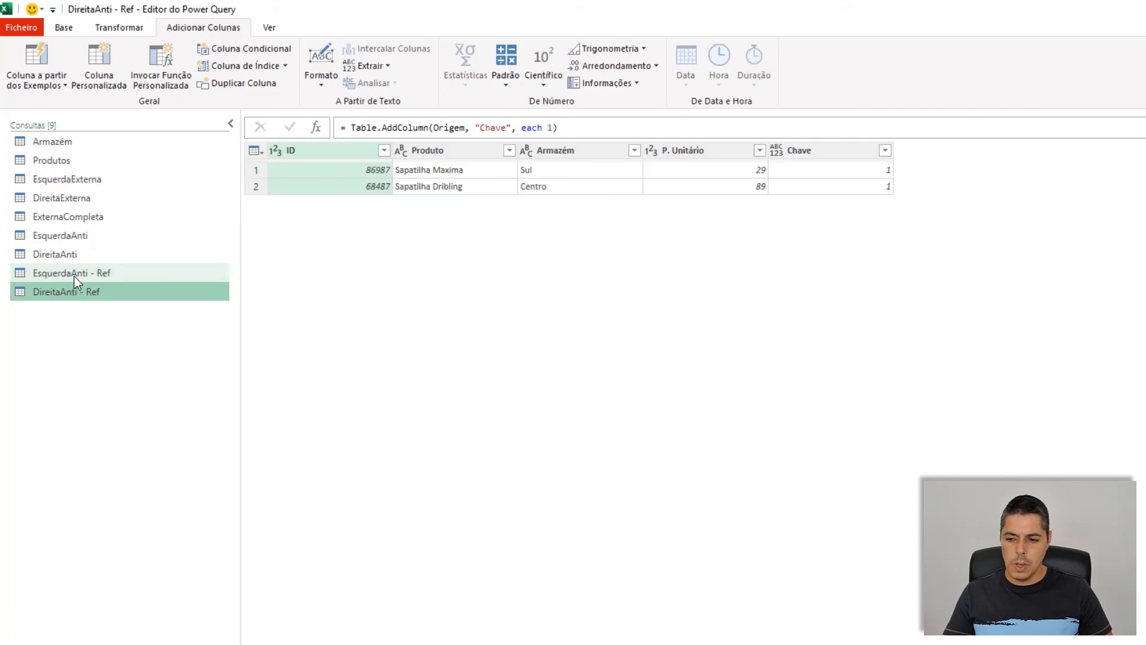
click(74, 277)
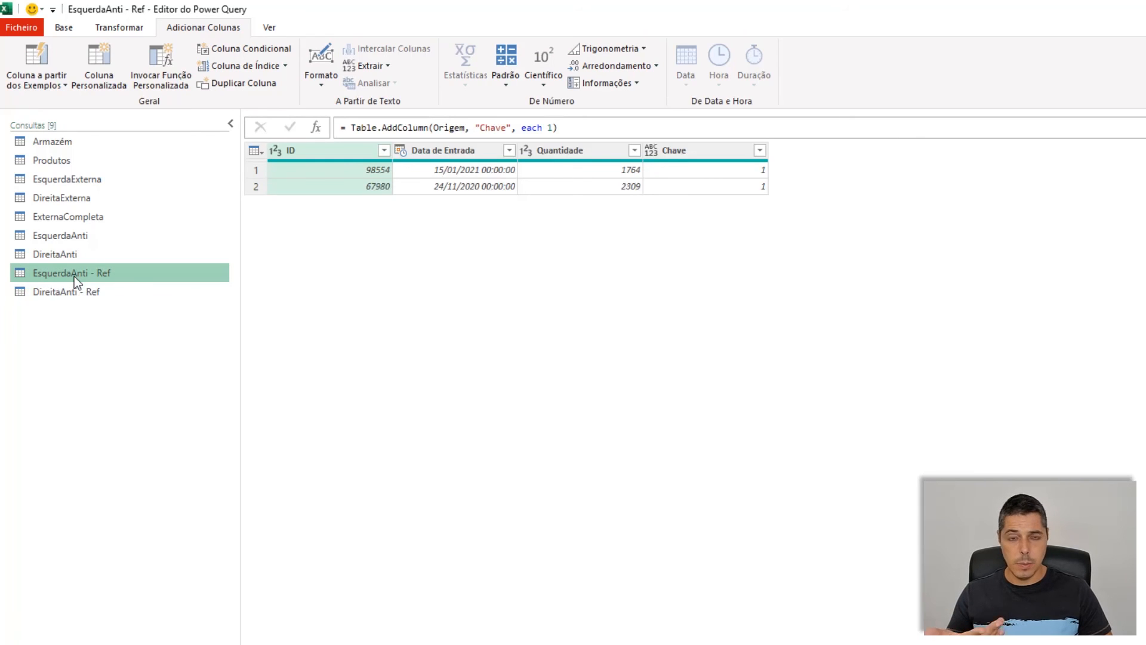
click(117, 30)
click(63, 33)
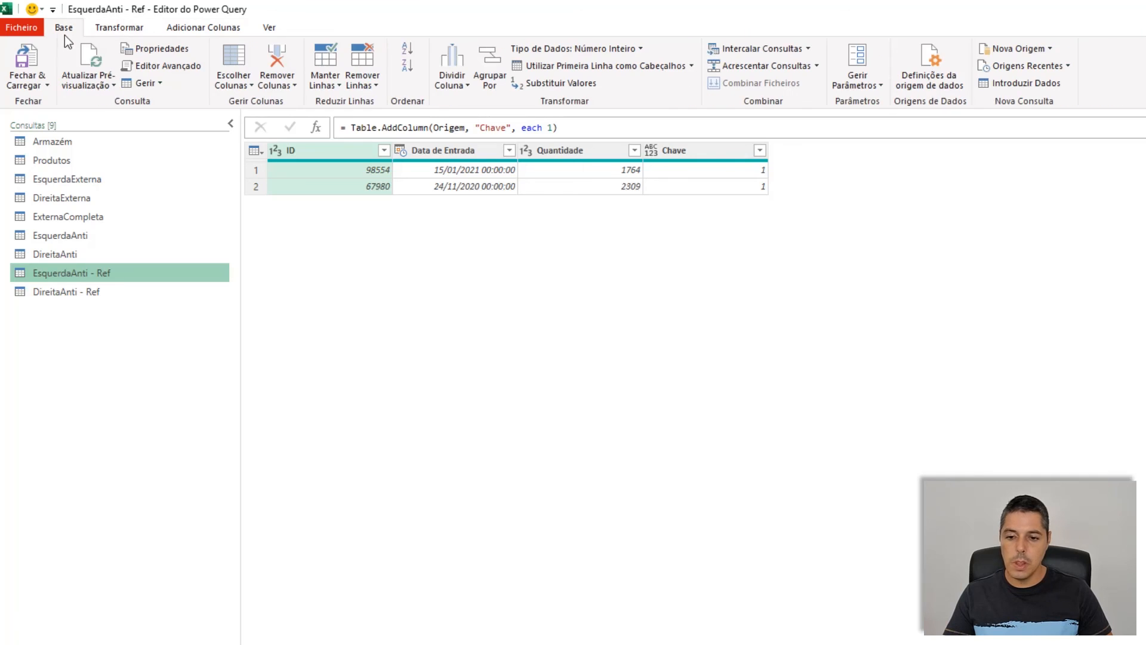
click(809, 49)
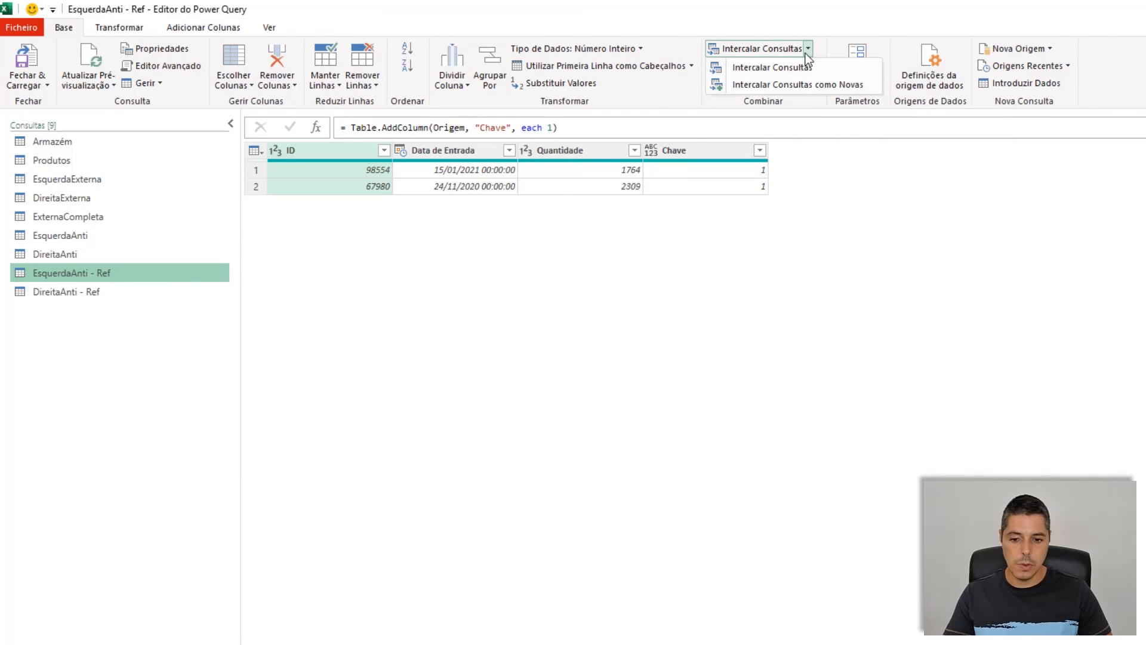
click(790, 87)
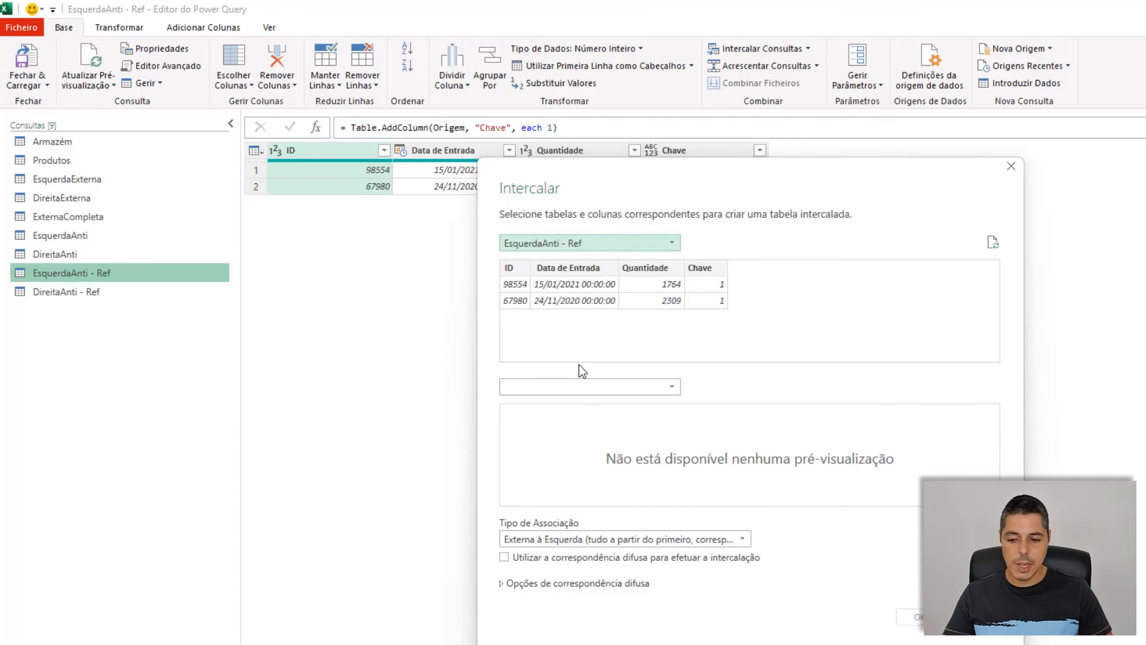
click(585, 387)
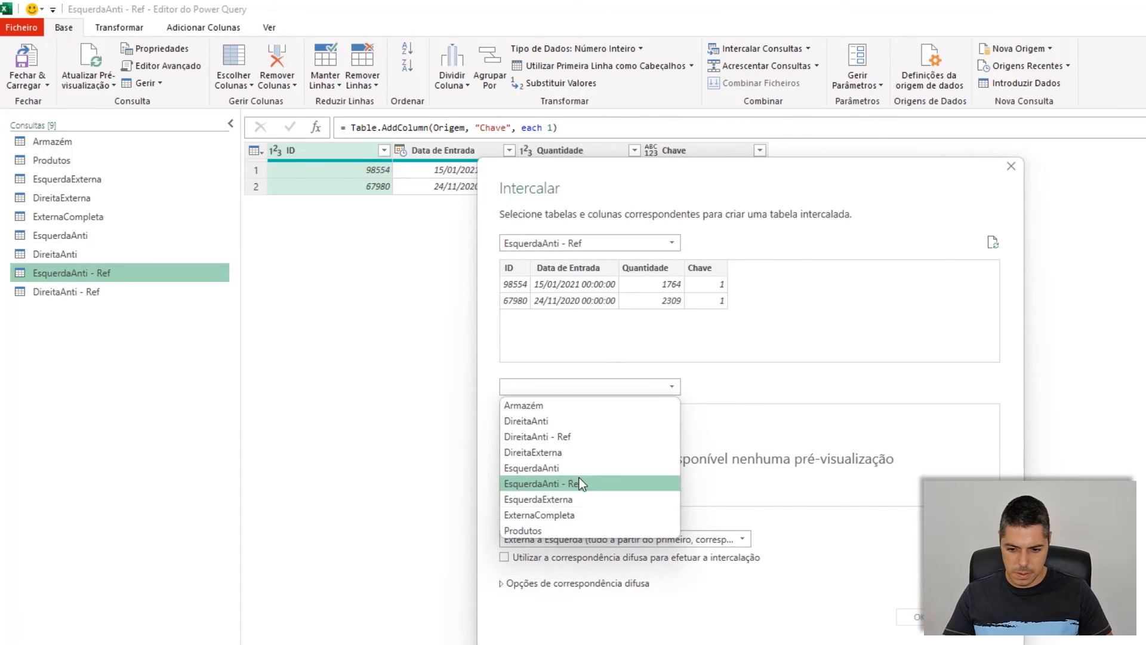
click(567, 436)
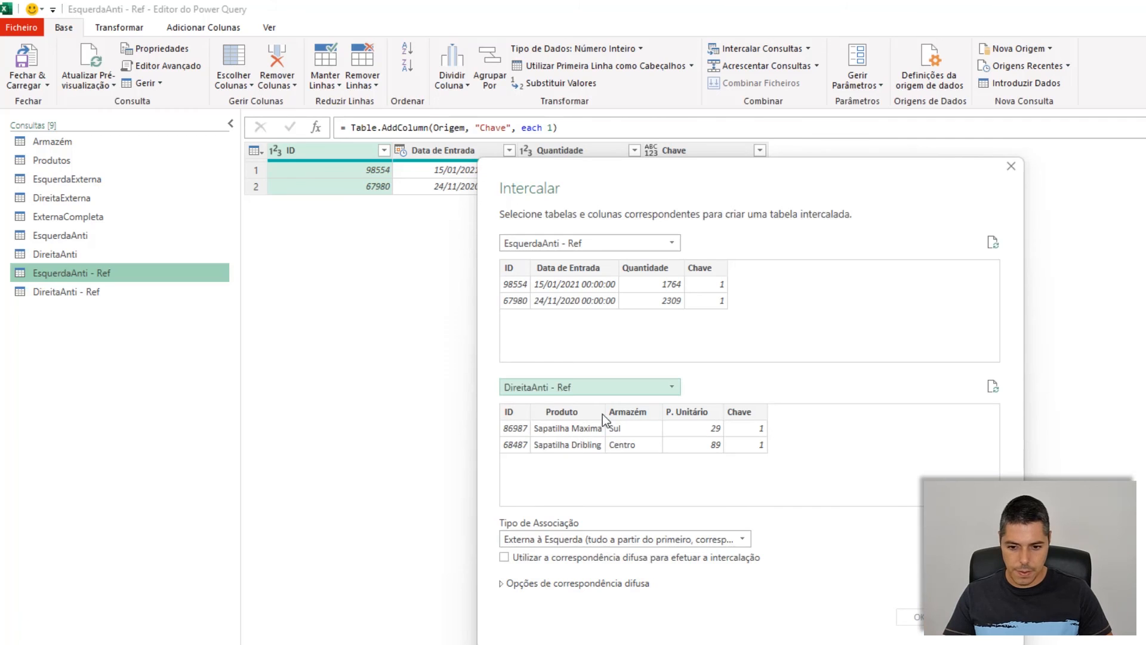
click(700, 275)
click(748, 411)
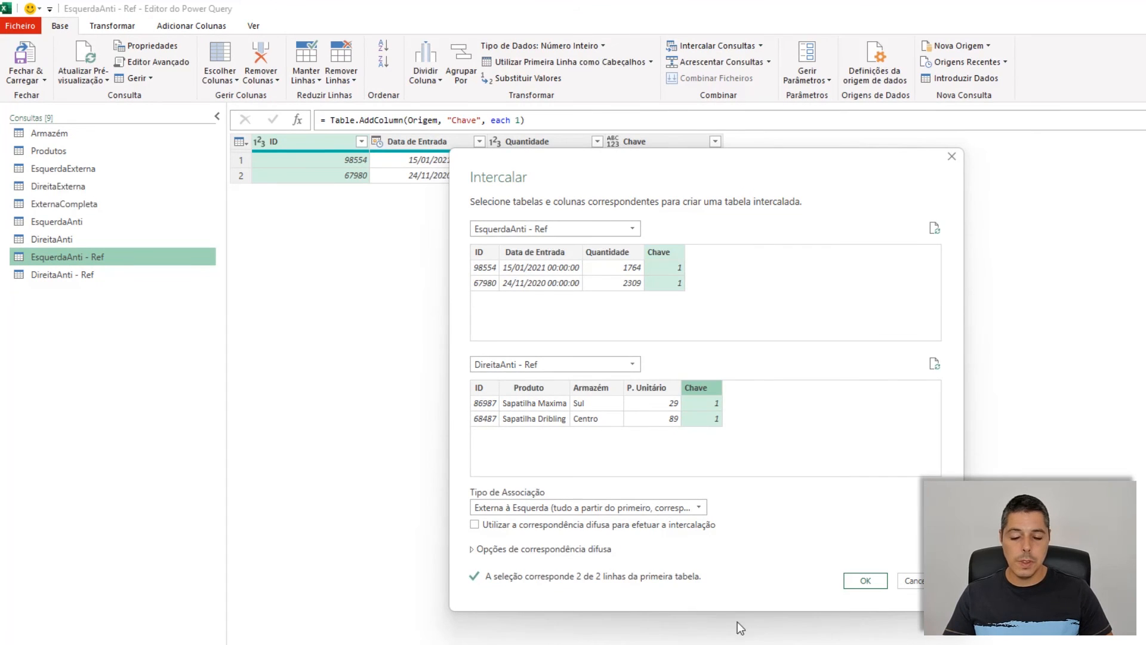
click(876, 581)
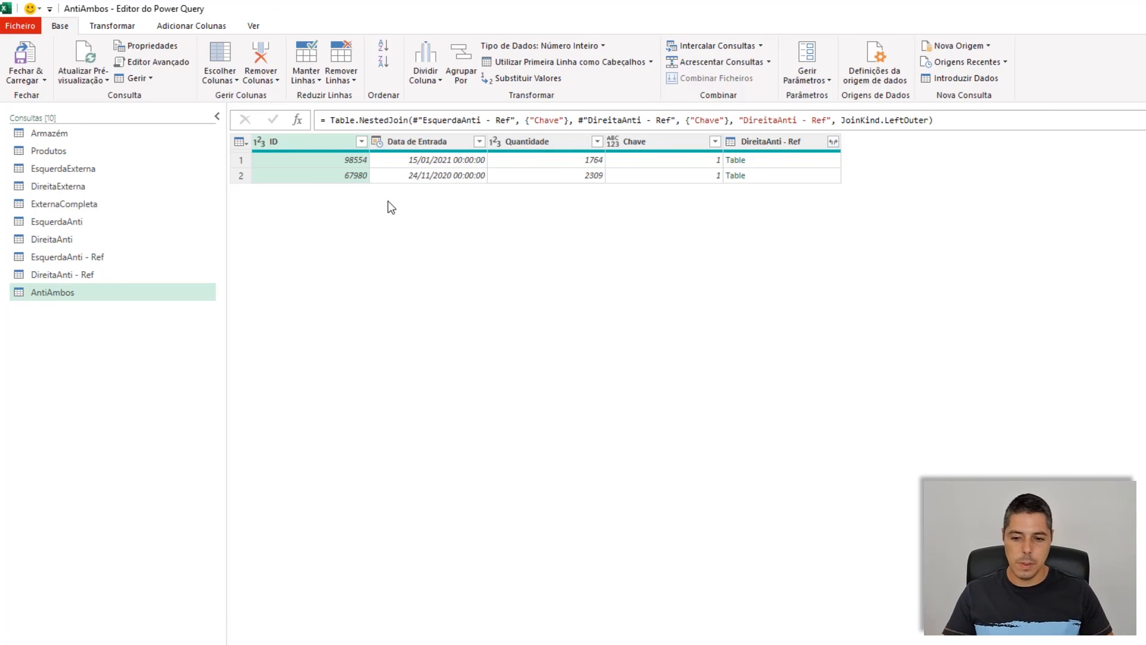
Step: Expand the DireitaAnti - Ref column into ID, Produto, Armazém and P. Unitário, excluding Chave and without the original column name as prefix
click(833, 141)
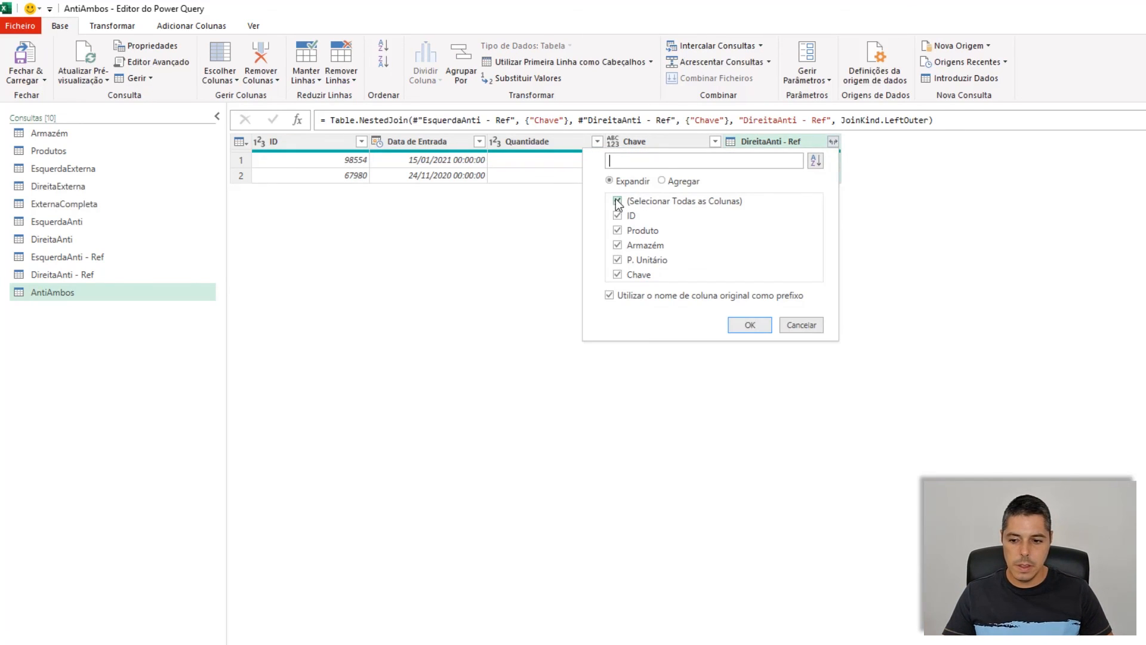
click(618, 202)
click(617, 232)
click(617, 246)
click(618, 260)
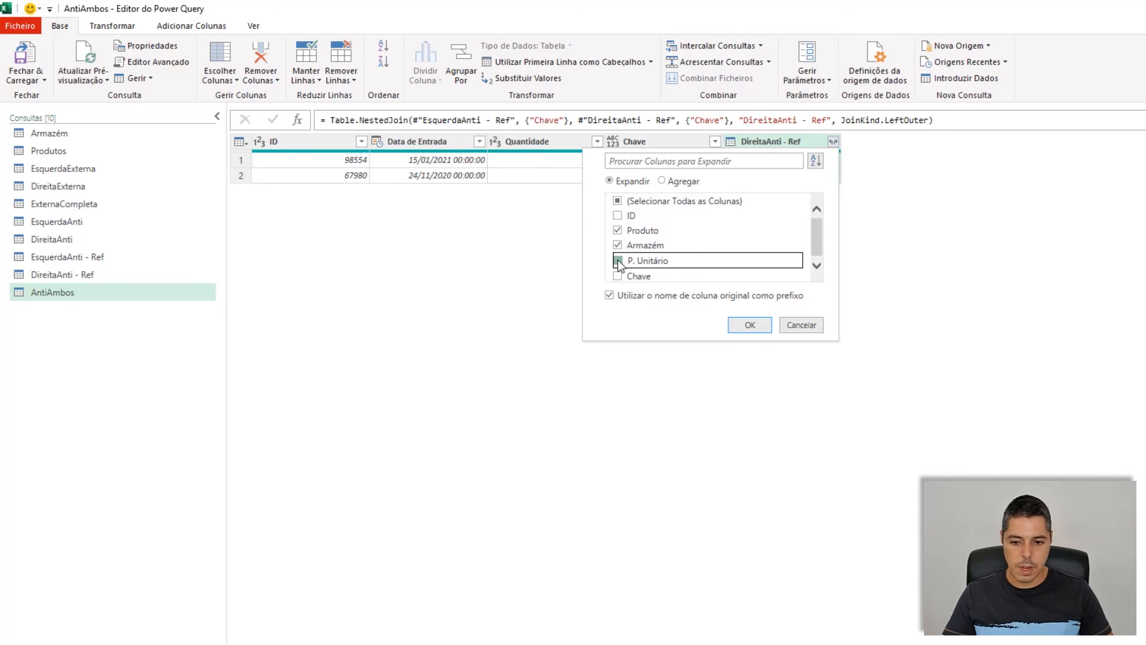
click(618, 215)
click(713, 295)
click(746, 326)
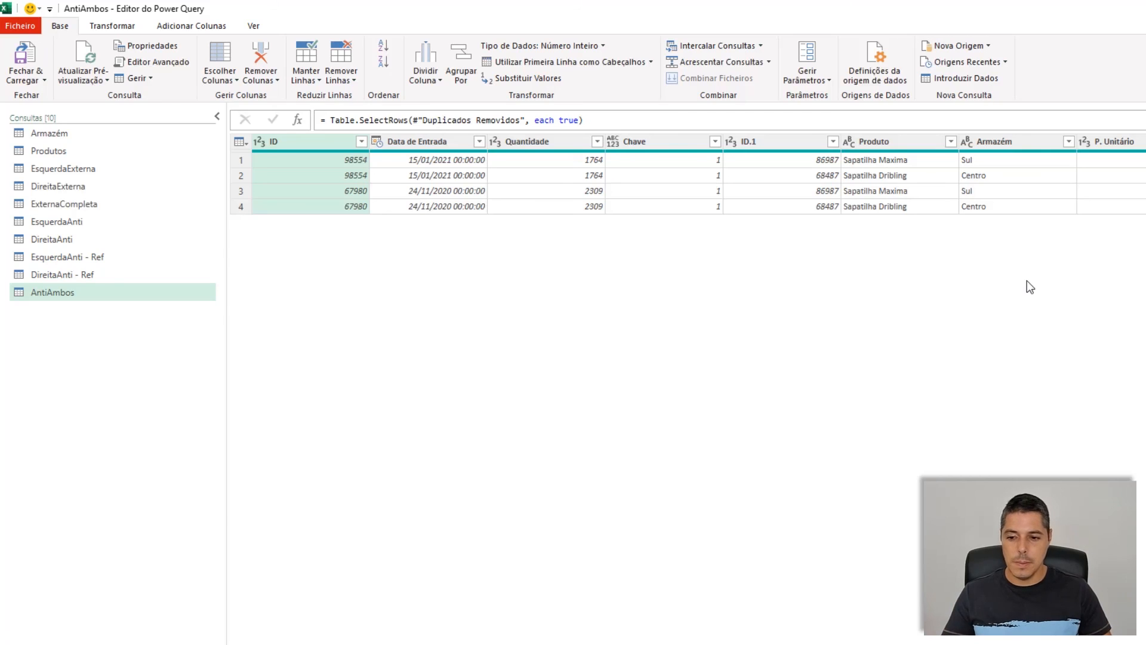
Step: Remove alternate rows from AntiAmbos, with first row to remove 2, rows to remove 2 and rows to keep 2
click(350, 80)
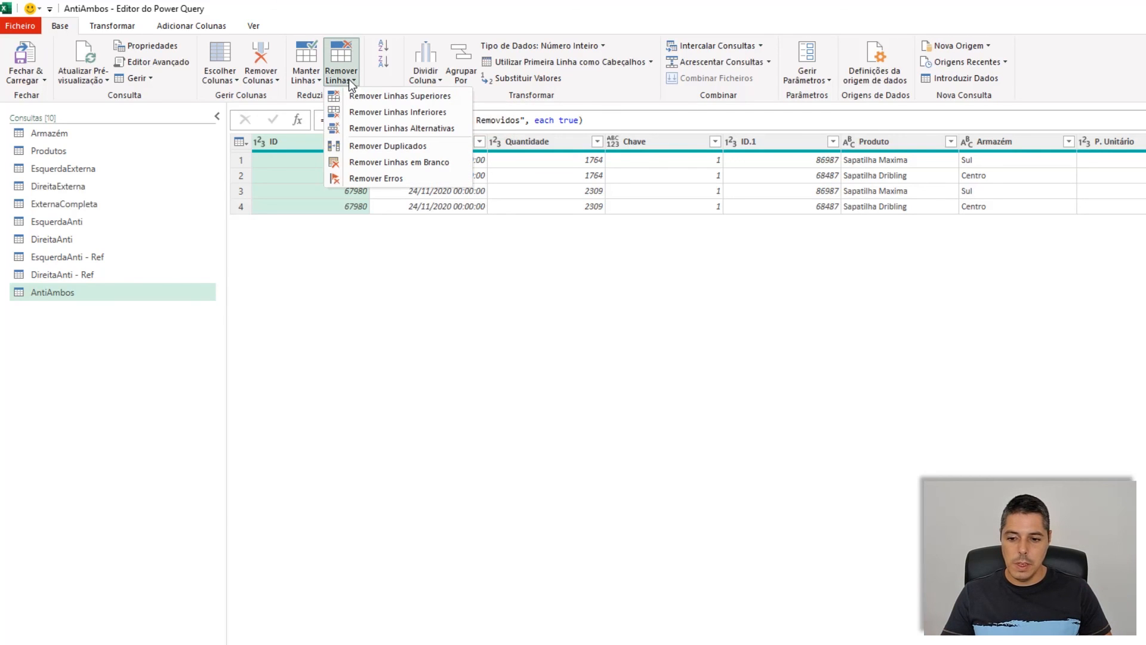
click(374, 129)
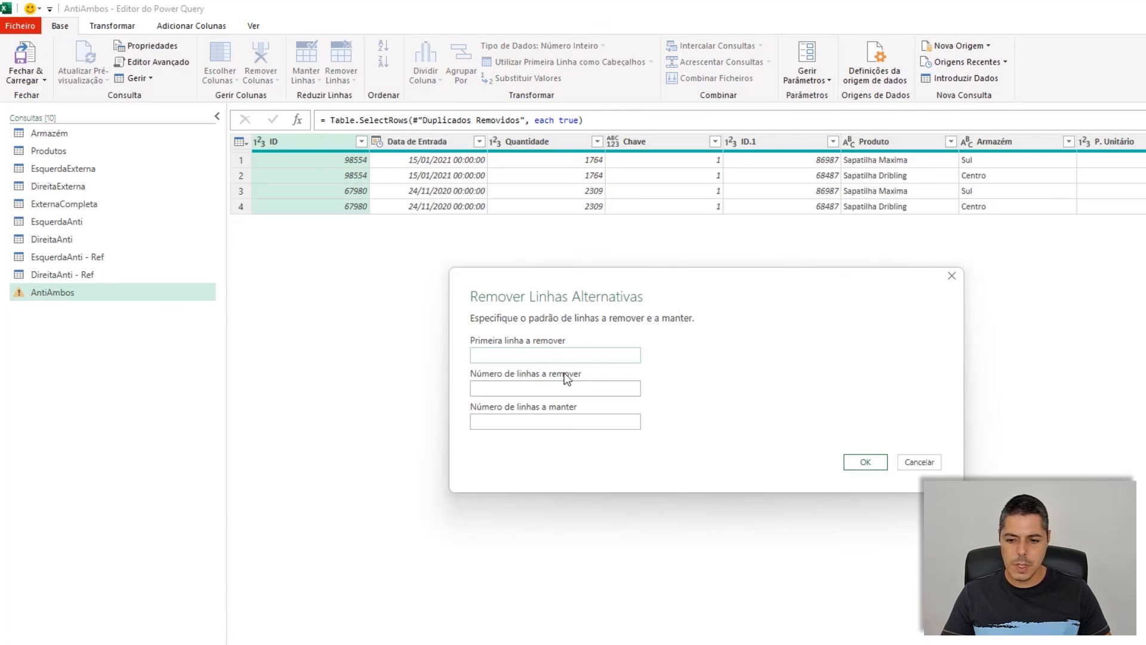
text(2)
key(Tab)
text(2)
key(Tab)
text(2)
click(864, 462)
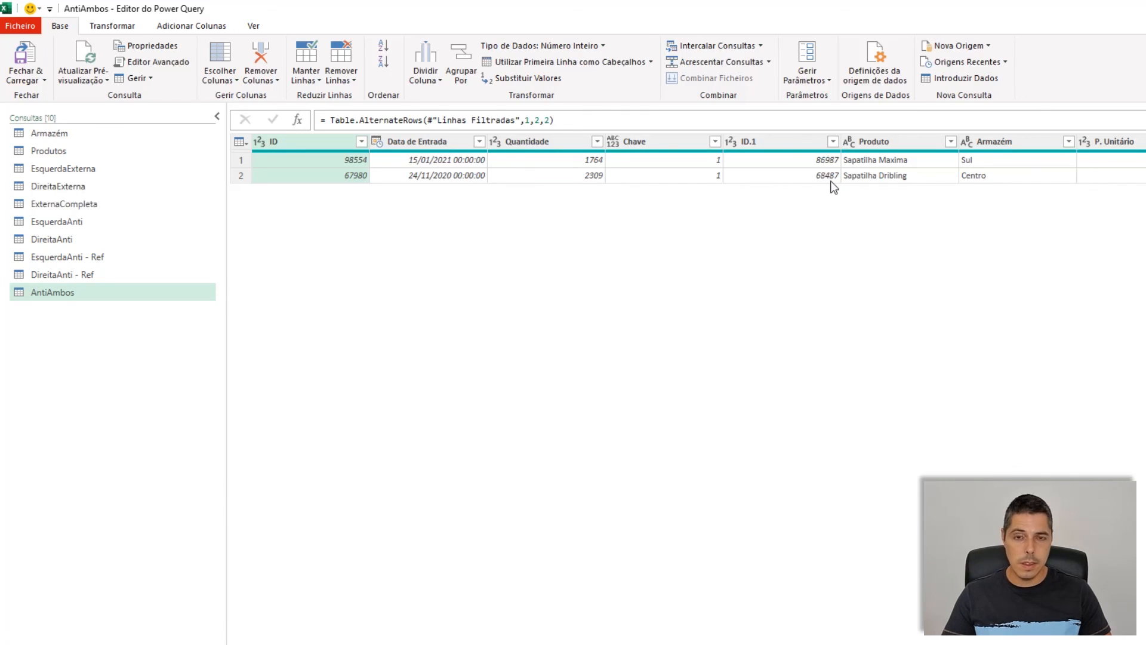
Step: Close the query editor with its changes applied and load AntiAmbos as a table at cell B63 of the existing worksheet
click(27, 78)
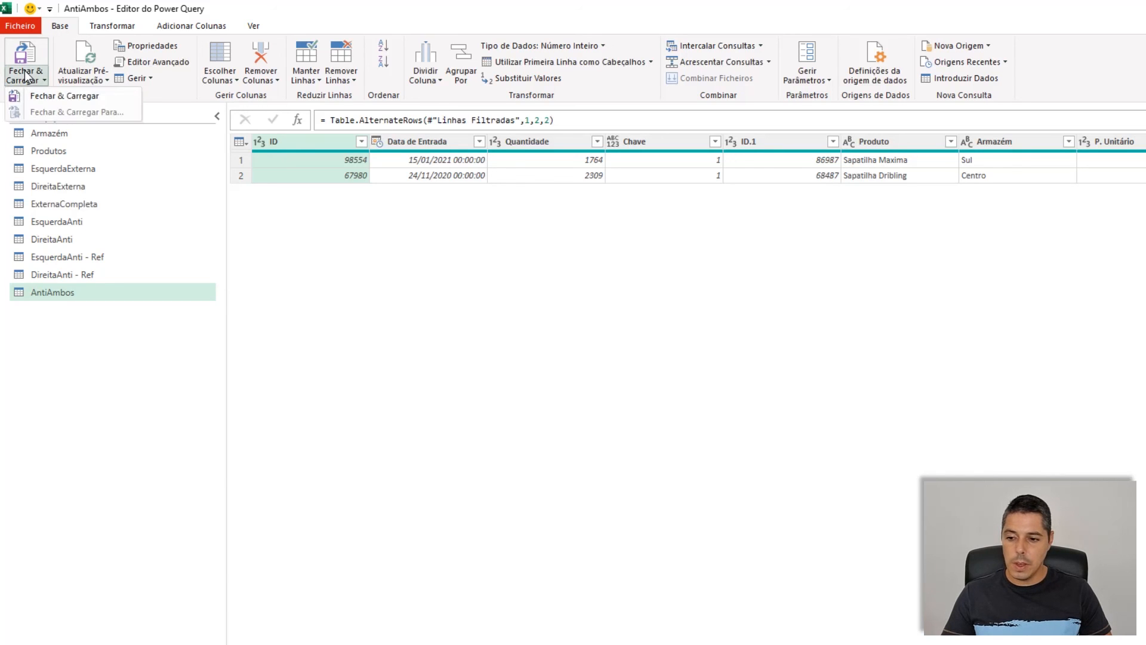
click(49, 97)
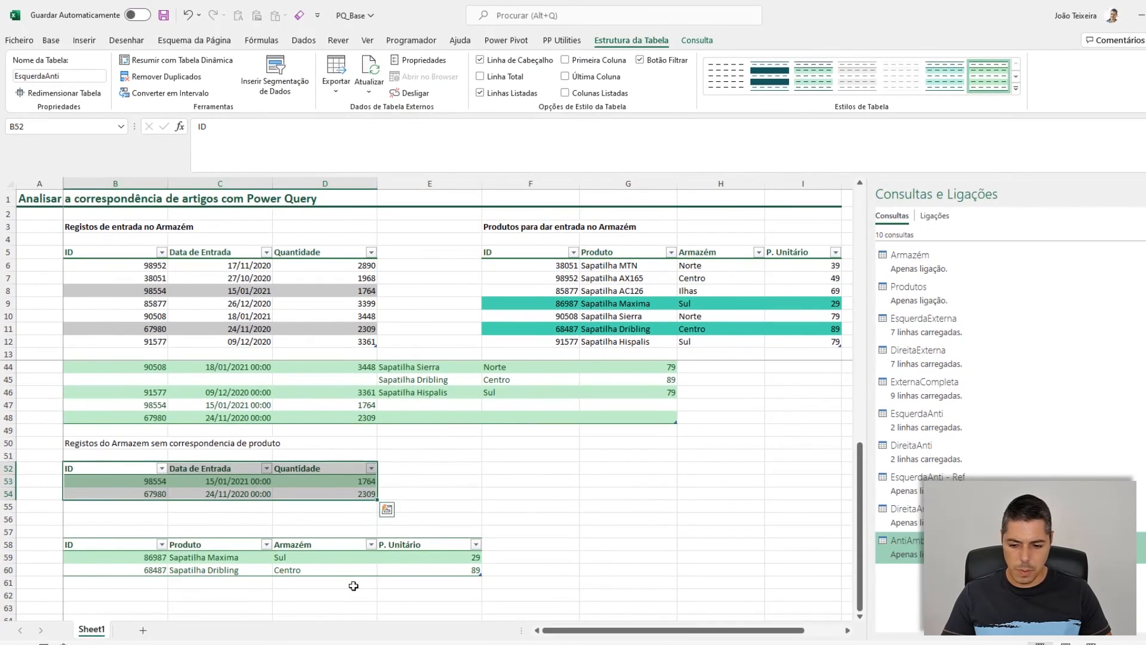
scroll(251, 582, down, 1)
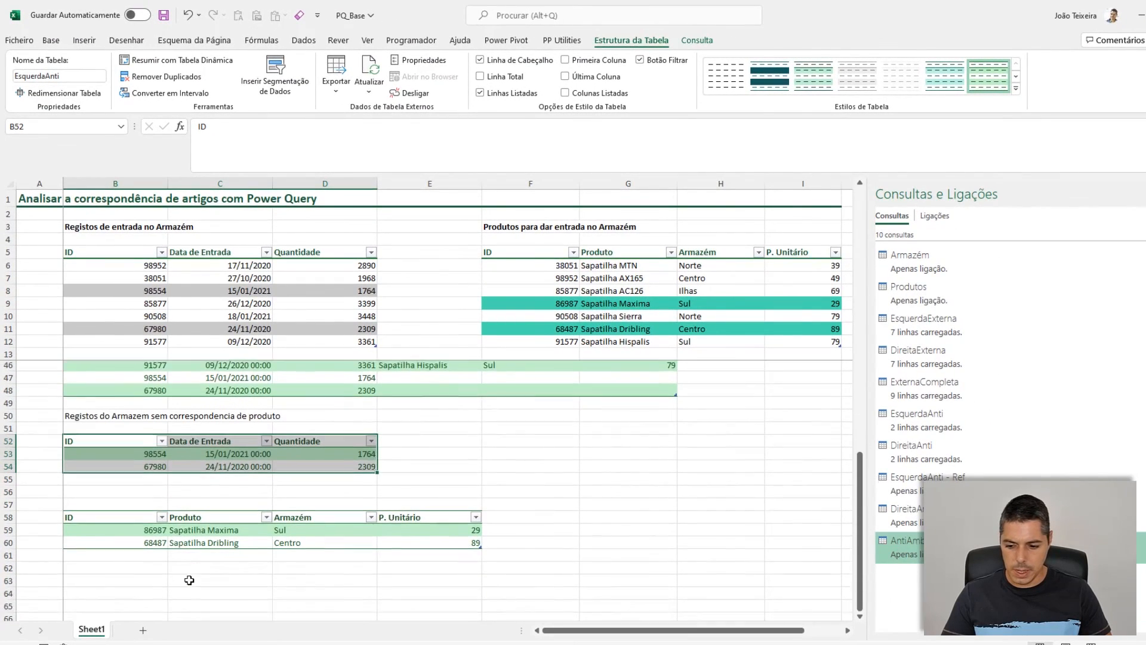
click(95, 569)
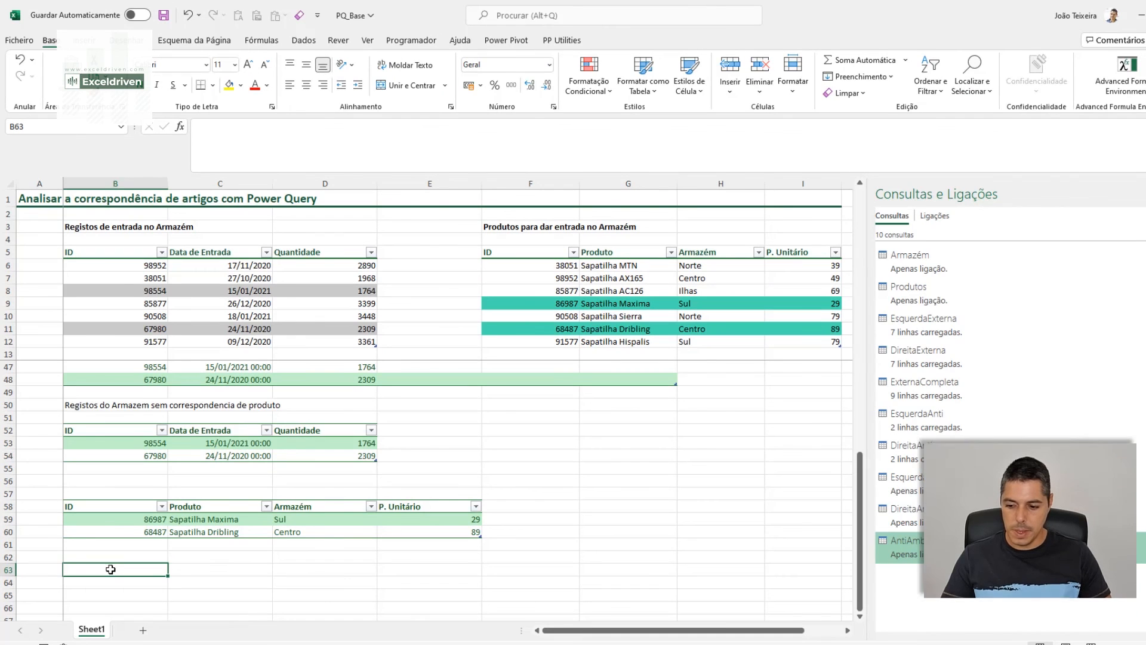
right_click(918, 540)
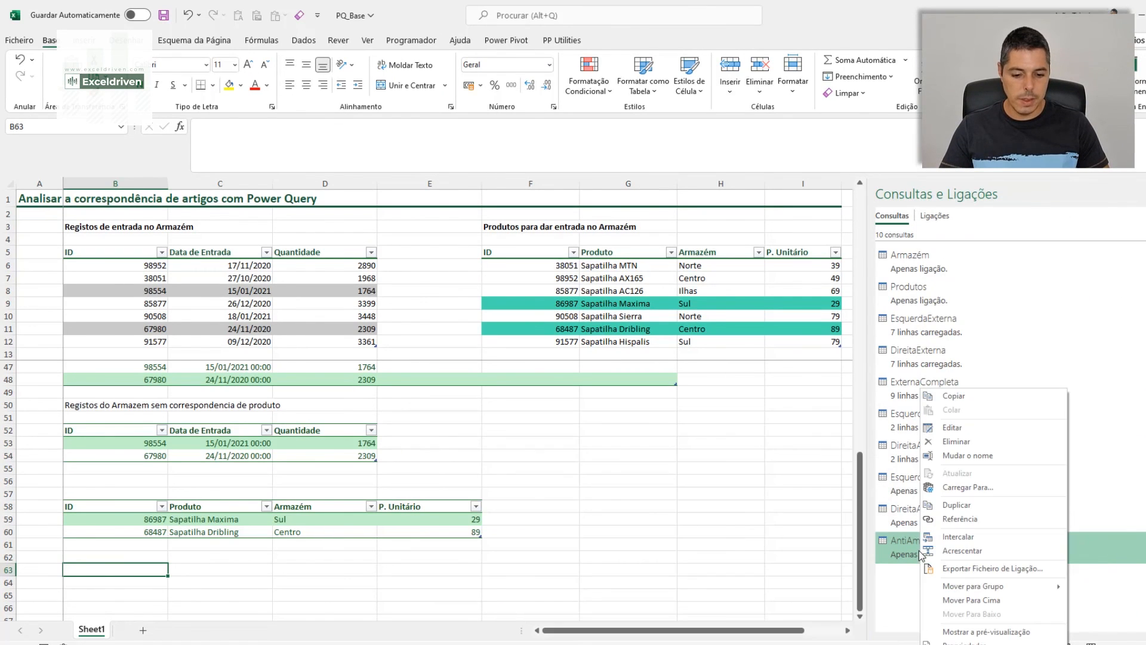
click(958, 487)
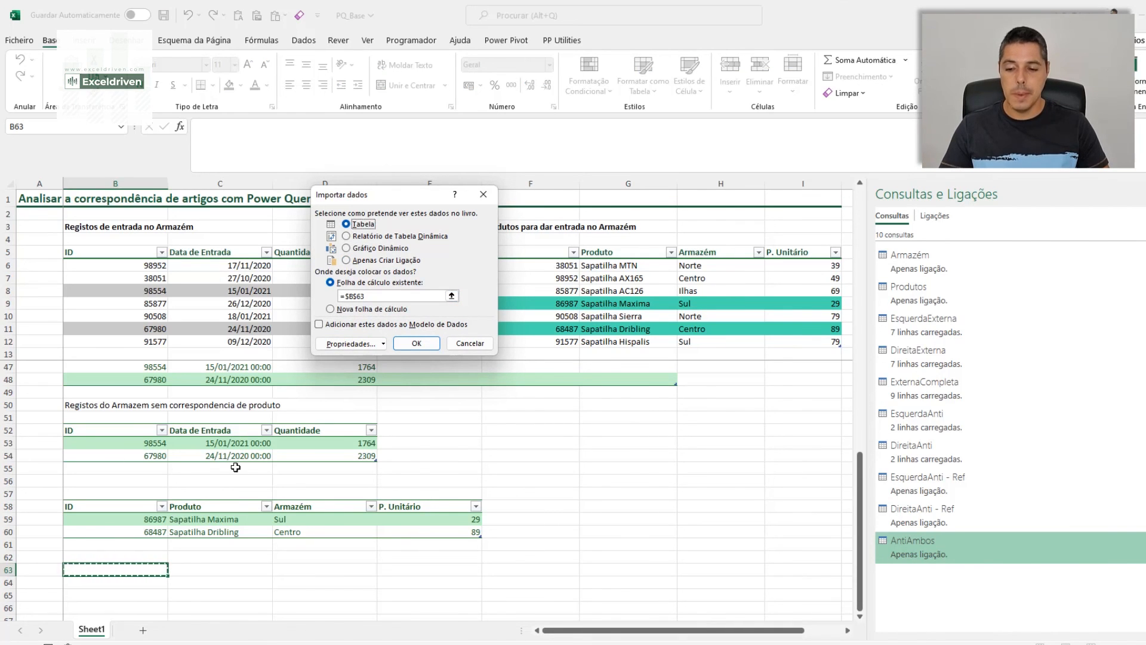
click(413, 344)
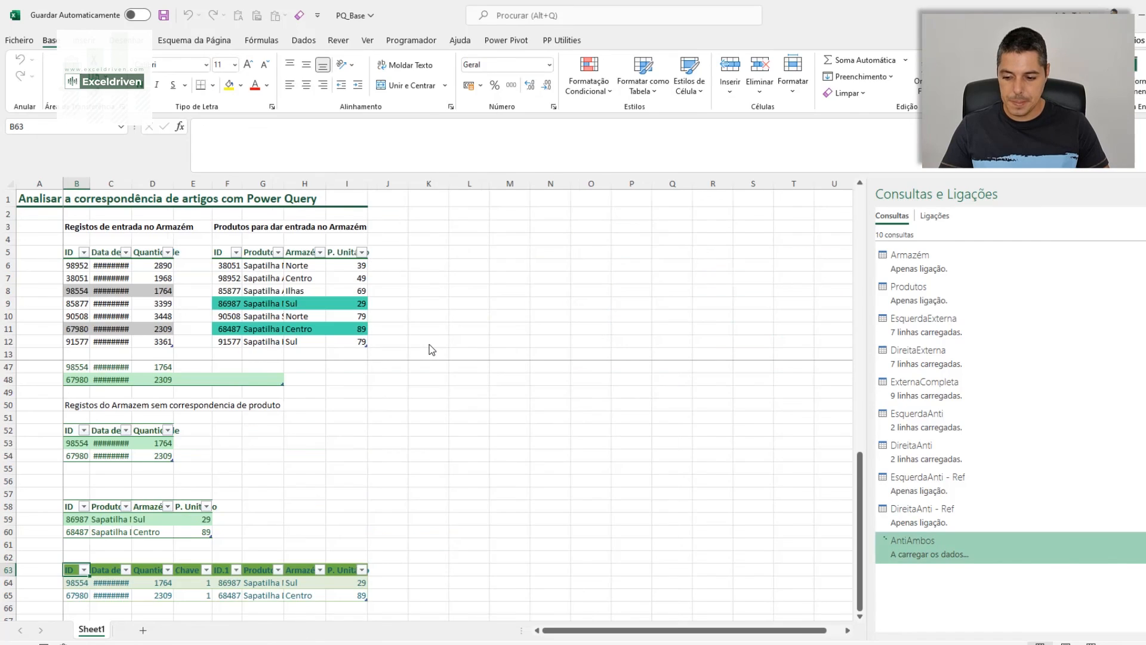
Step: Widen columns B through I together so that the dates and product names fit
drag(78, 177, 358, 183)
drag(213, 179, 235, 182)
click(614, 476)
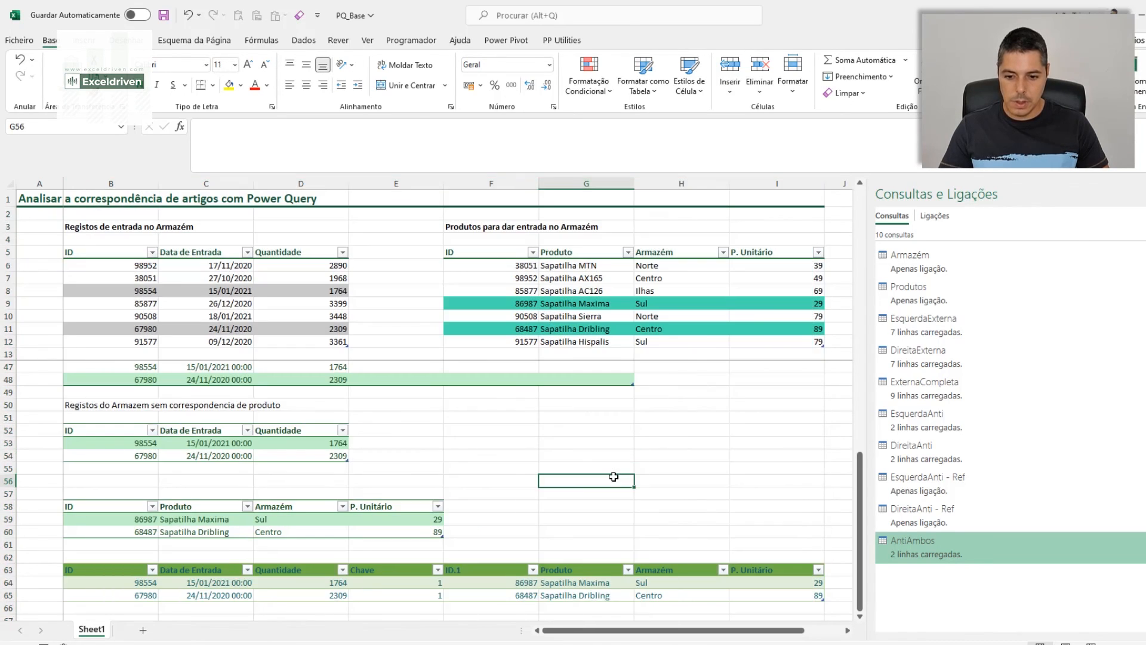